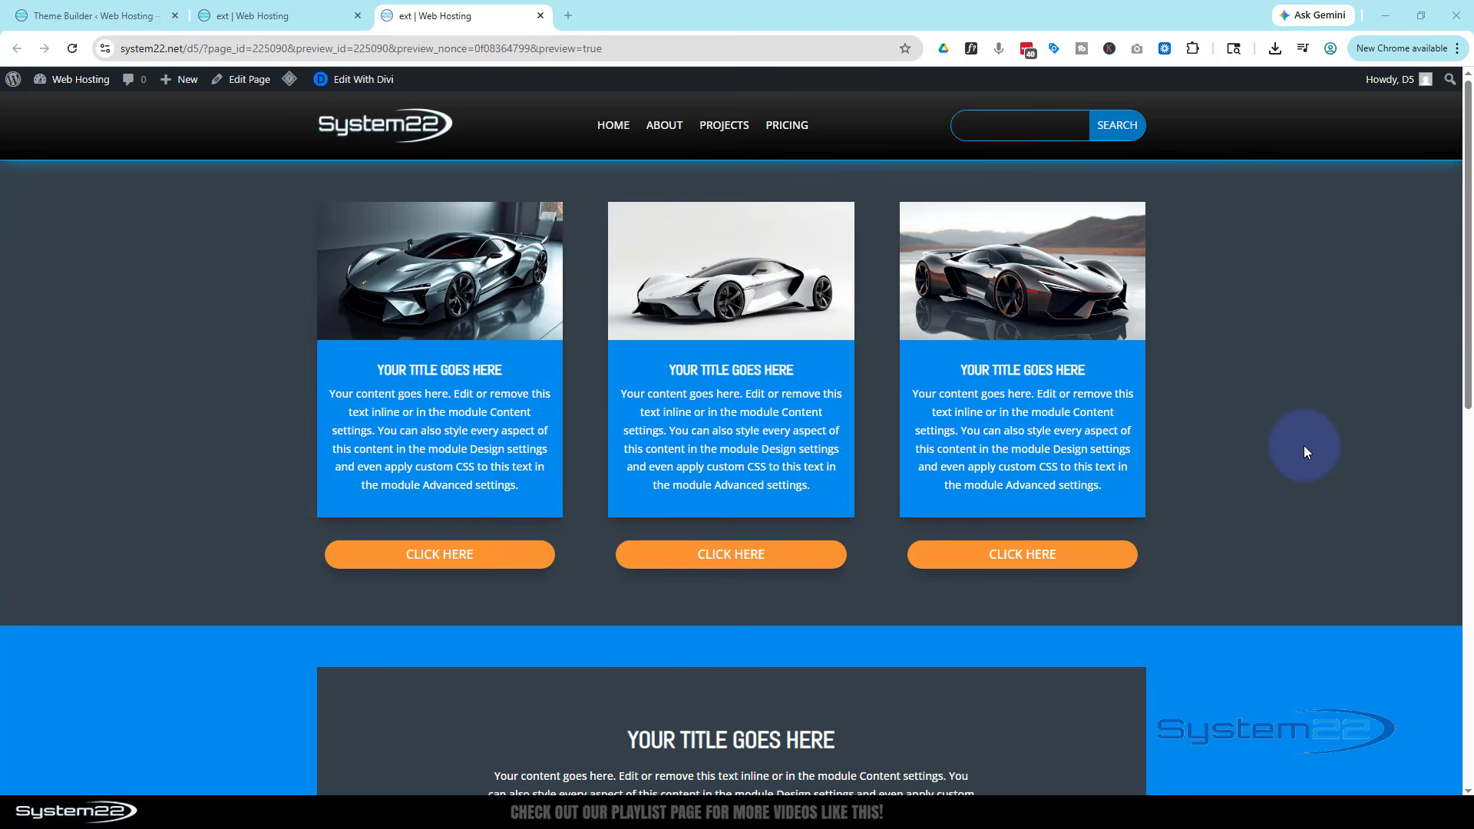
- Examine the finished example page, from the three car blurbs with buttons through the title sections to the footer
{"action": "scroll", "coordinate": [1307, 452], "scroll_direction": "down", "scroll_amount": 6}
{"action": "scroll", "coordinate": [1302, 446], "scroll_direction": "down", "scroll_amount": 5}
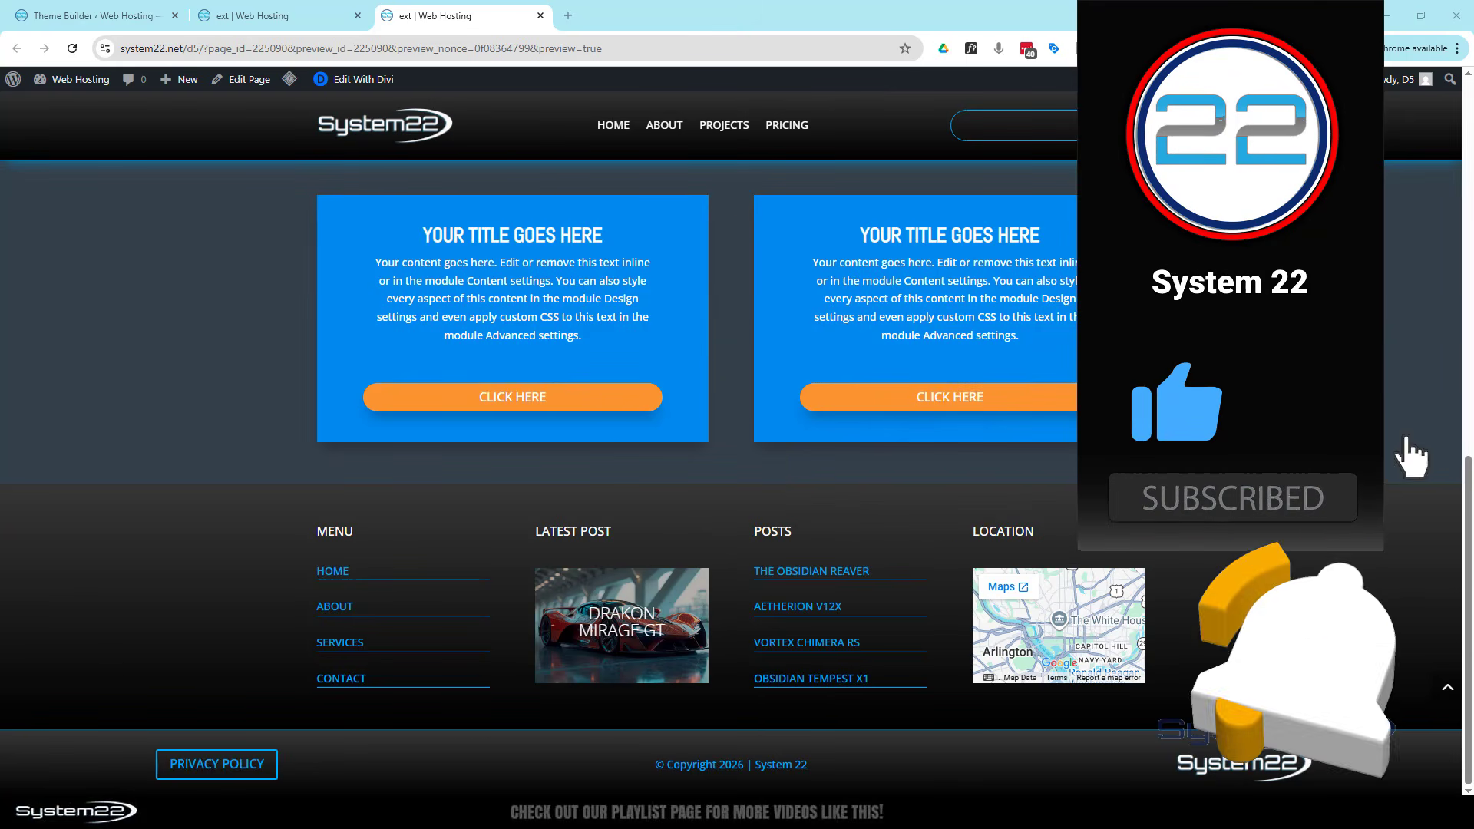
{"action": "scroll", "coordinate": [1033, 344], "scroll_direction": "up", "scroll_amount": 2}
{"action": "scroll", "coordinate": [1220, 444], "scroll_direction": "up", "scroll_amount": 10}
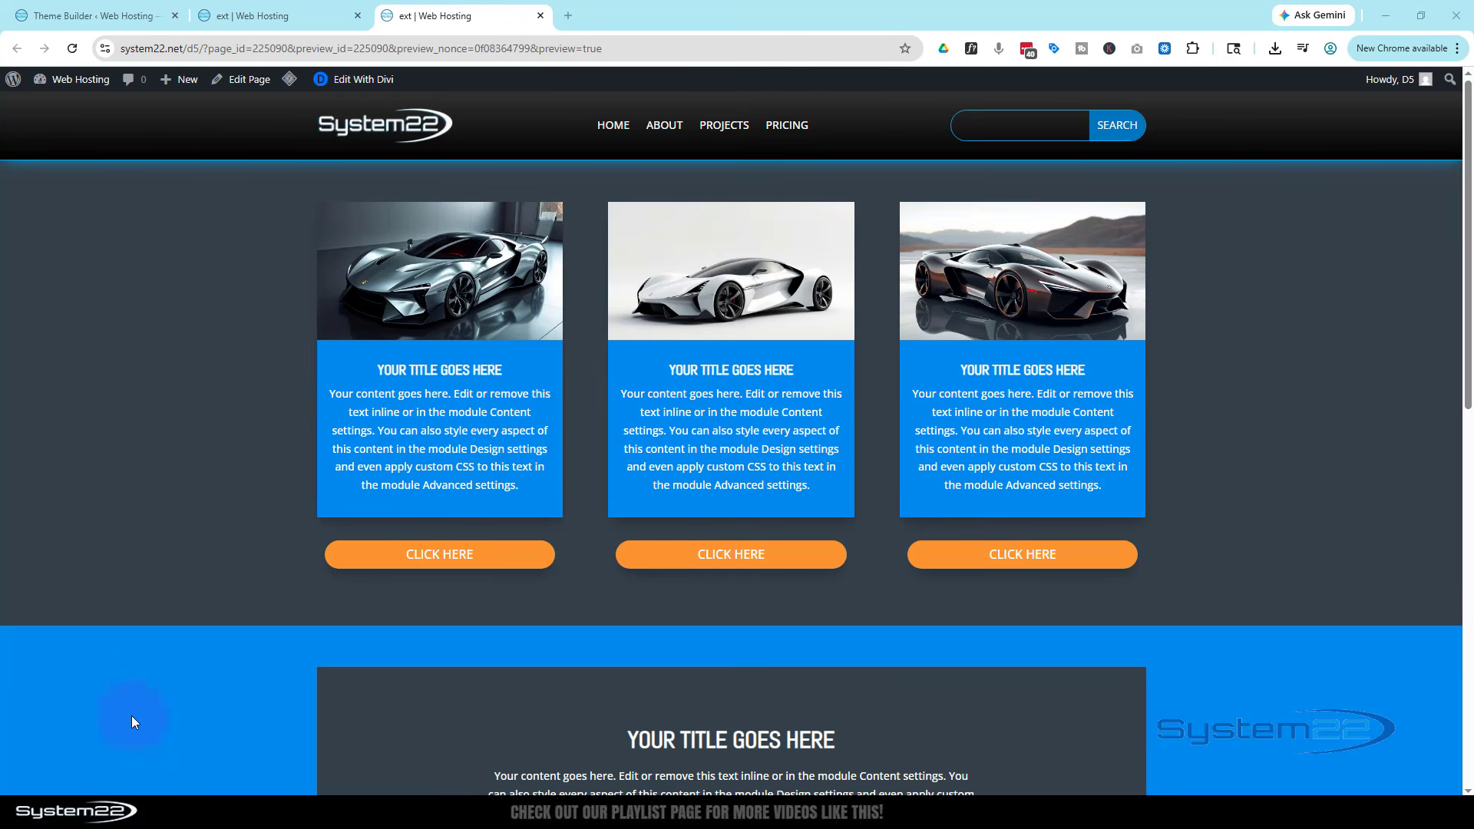
{"action": "scroll", "coordinate": [140, 685], "scroll_direction": "down", "scroll_amount": 4}
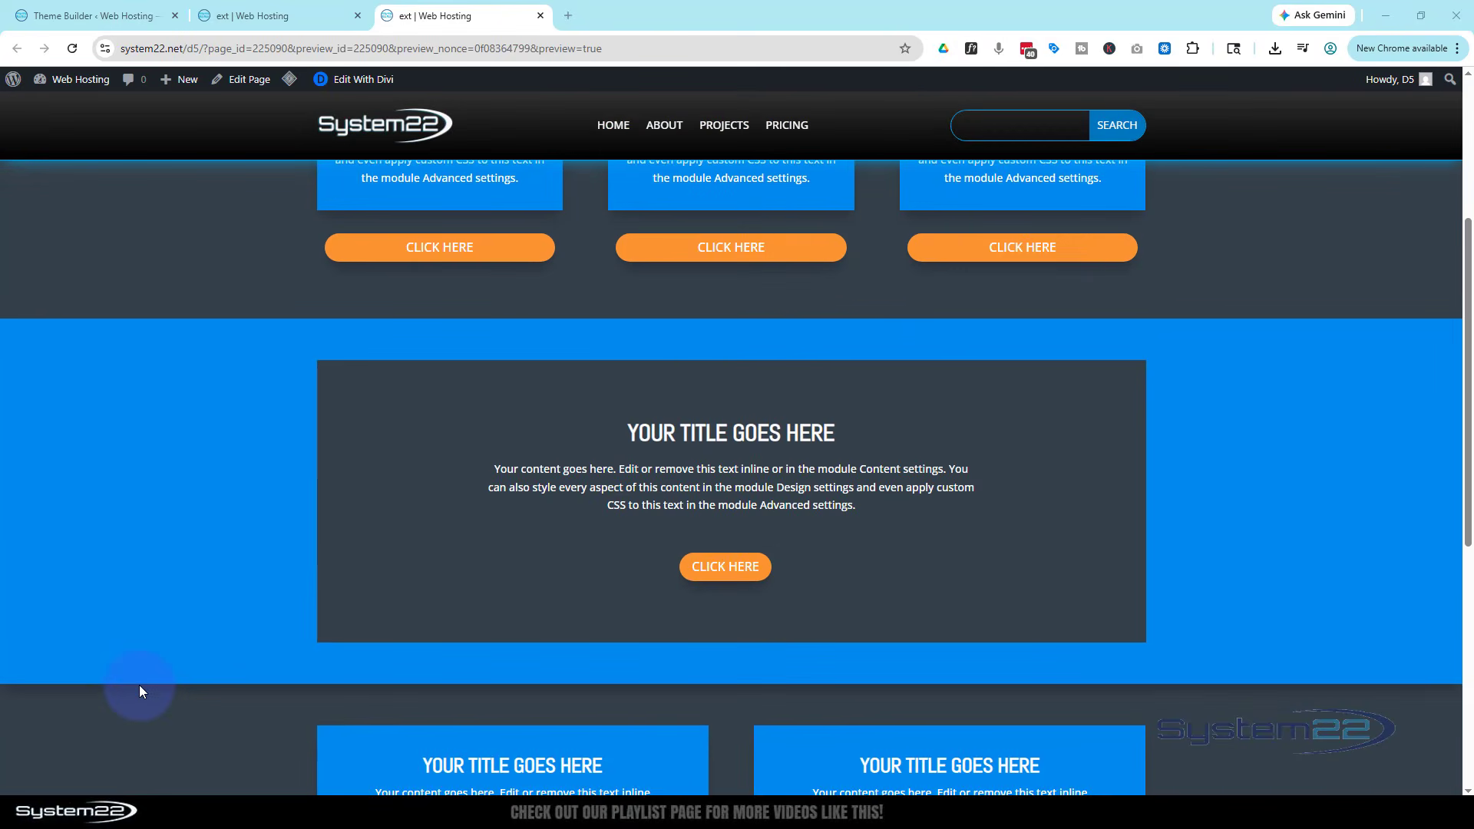
{"action": "scroll", "coordinate": [139, 686], "scroll_direction": "down", "scroll_amount": 3}
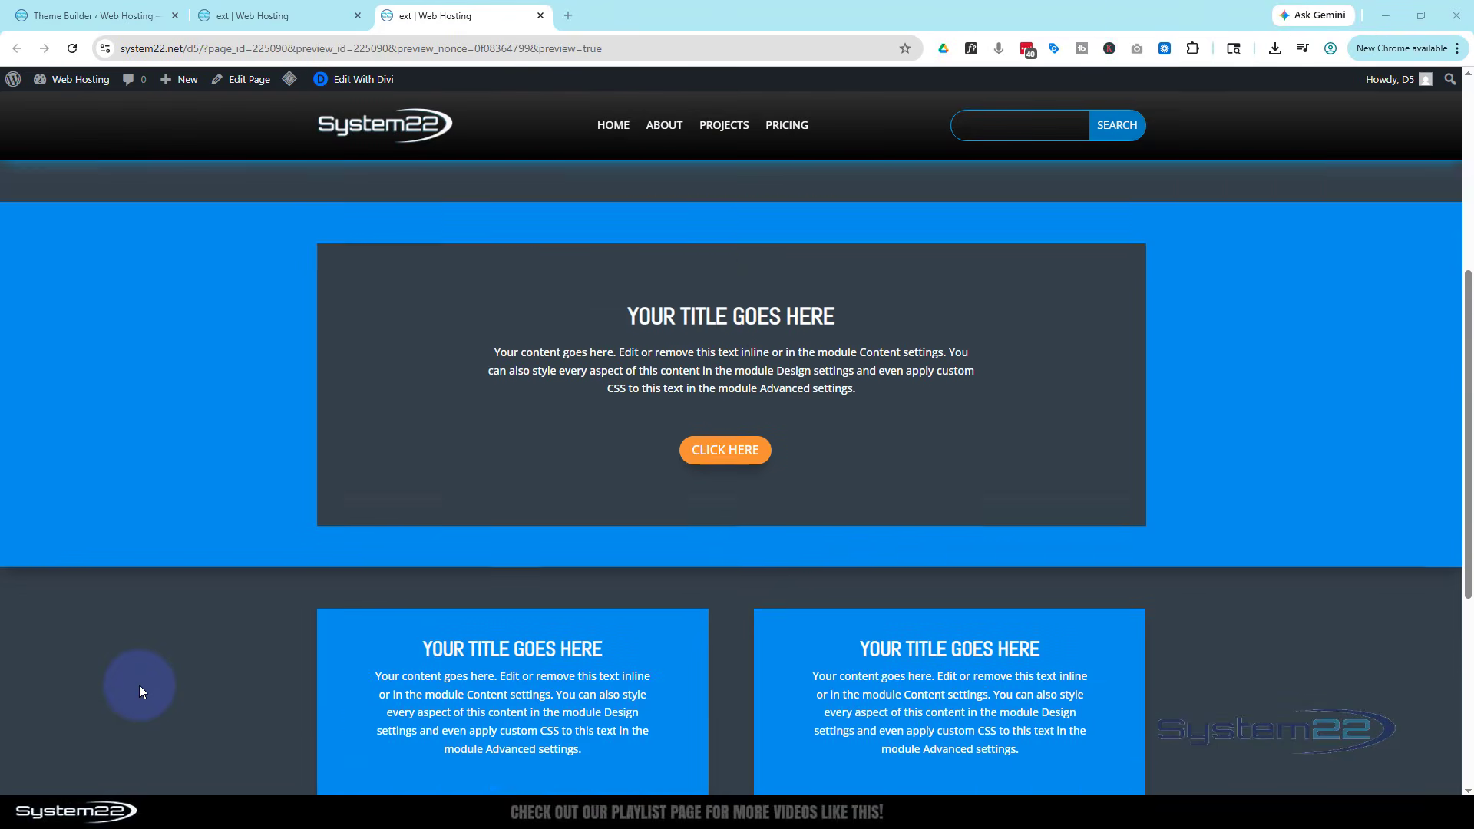
{"action": "scroll", "coordinate": [140, 685], "scroll_direction": "up", "scroll_amount": 7}
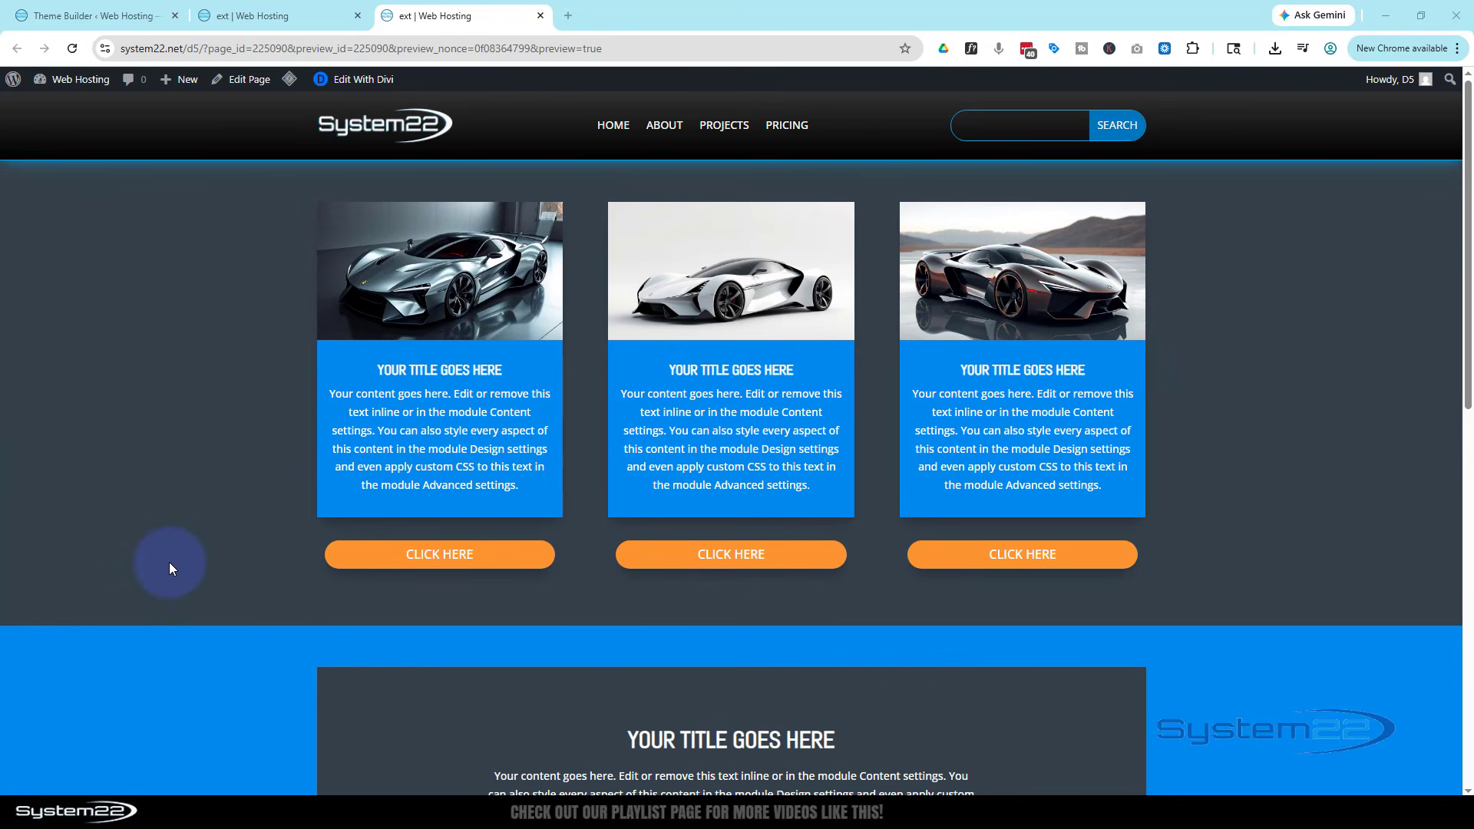
- Create a new page titled "Ex Att" and start building it from scratch with the Divi Builder
{"action": "mouse_move", "coordinate": [178, 80]}
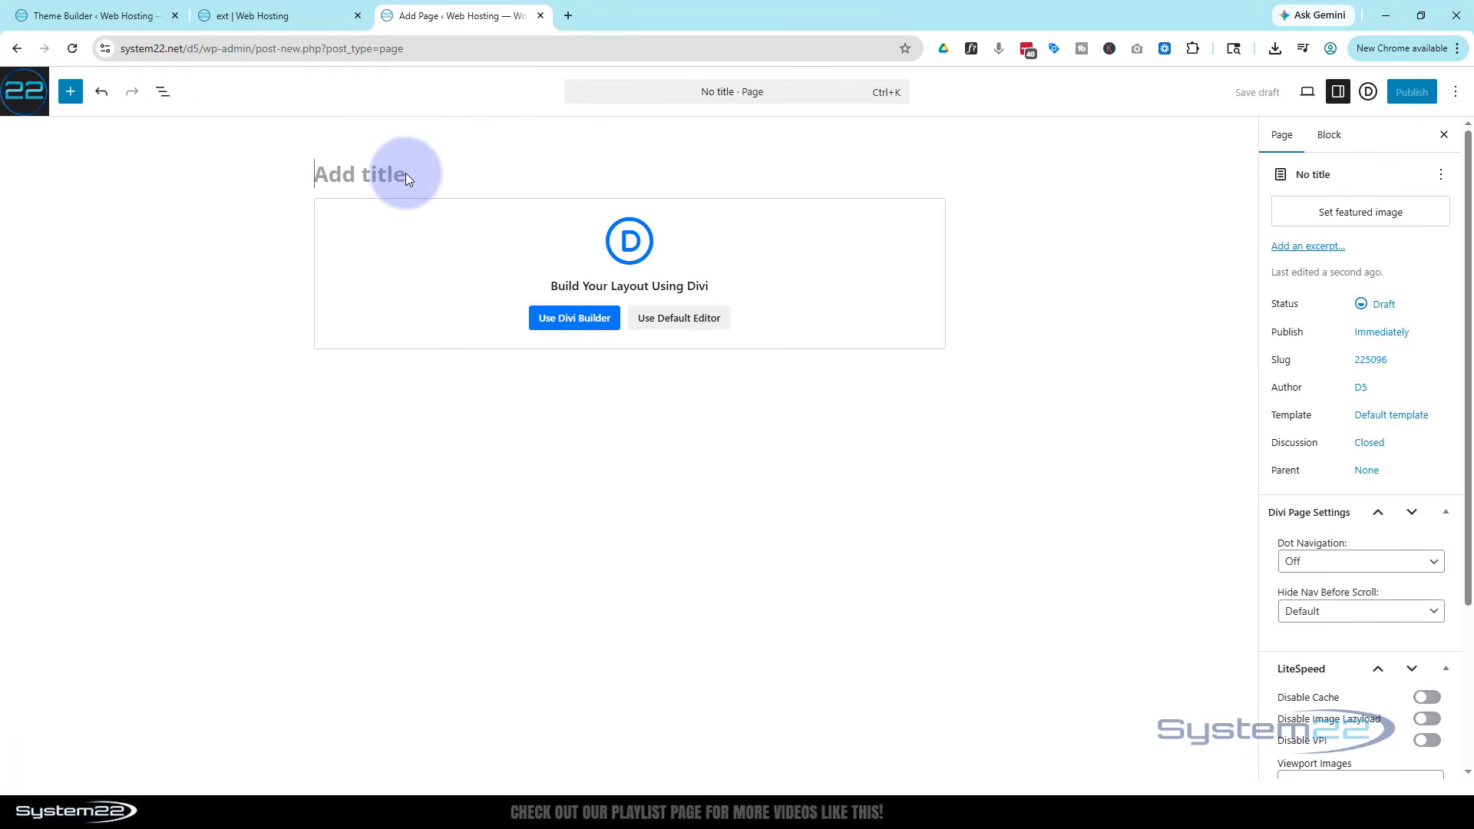
{"action": "type", "text": "Ex Att"}
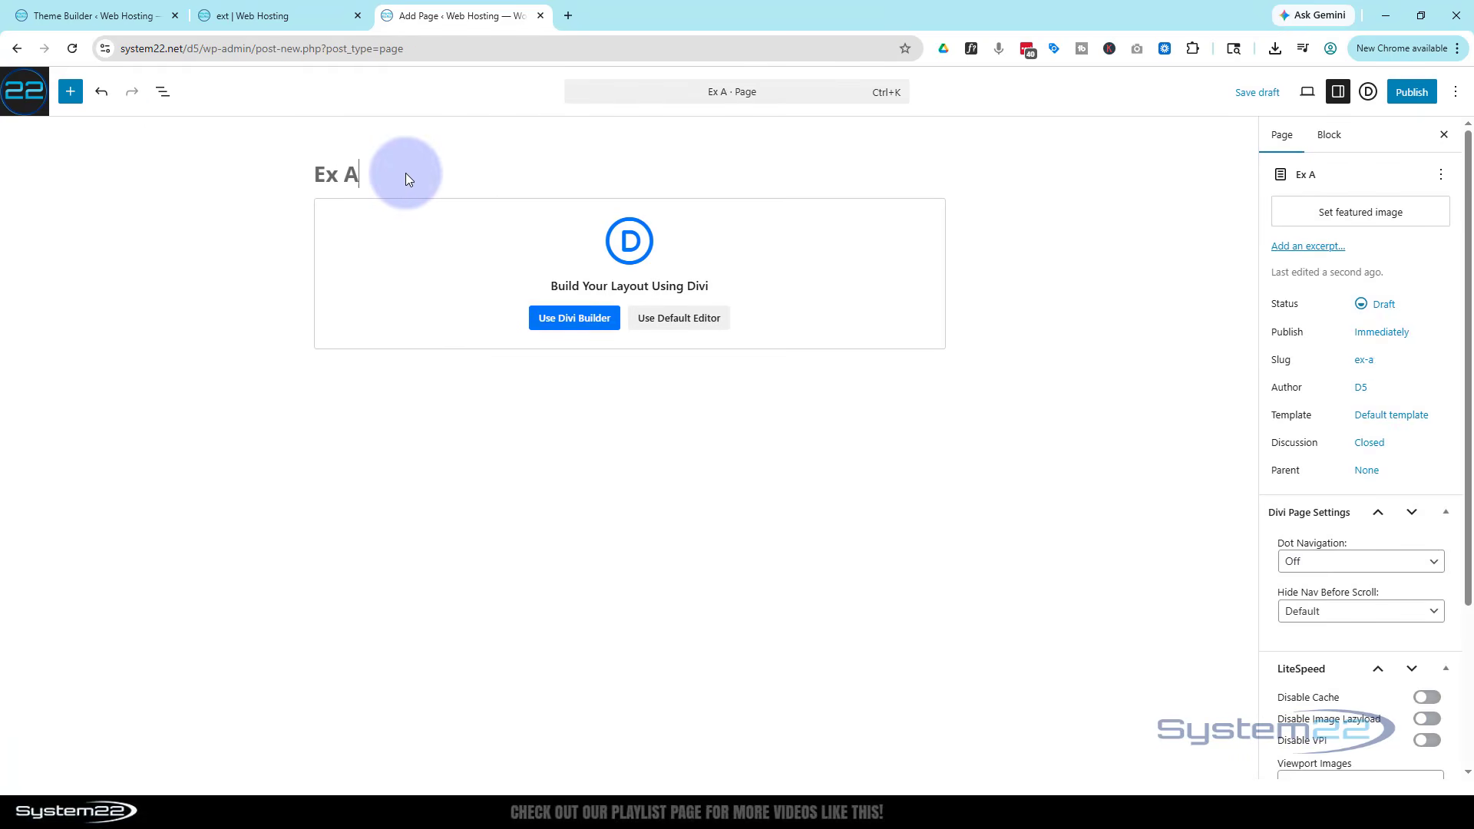
{"action": "left_click", "coordinate": [556, 326]}
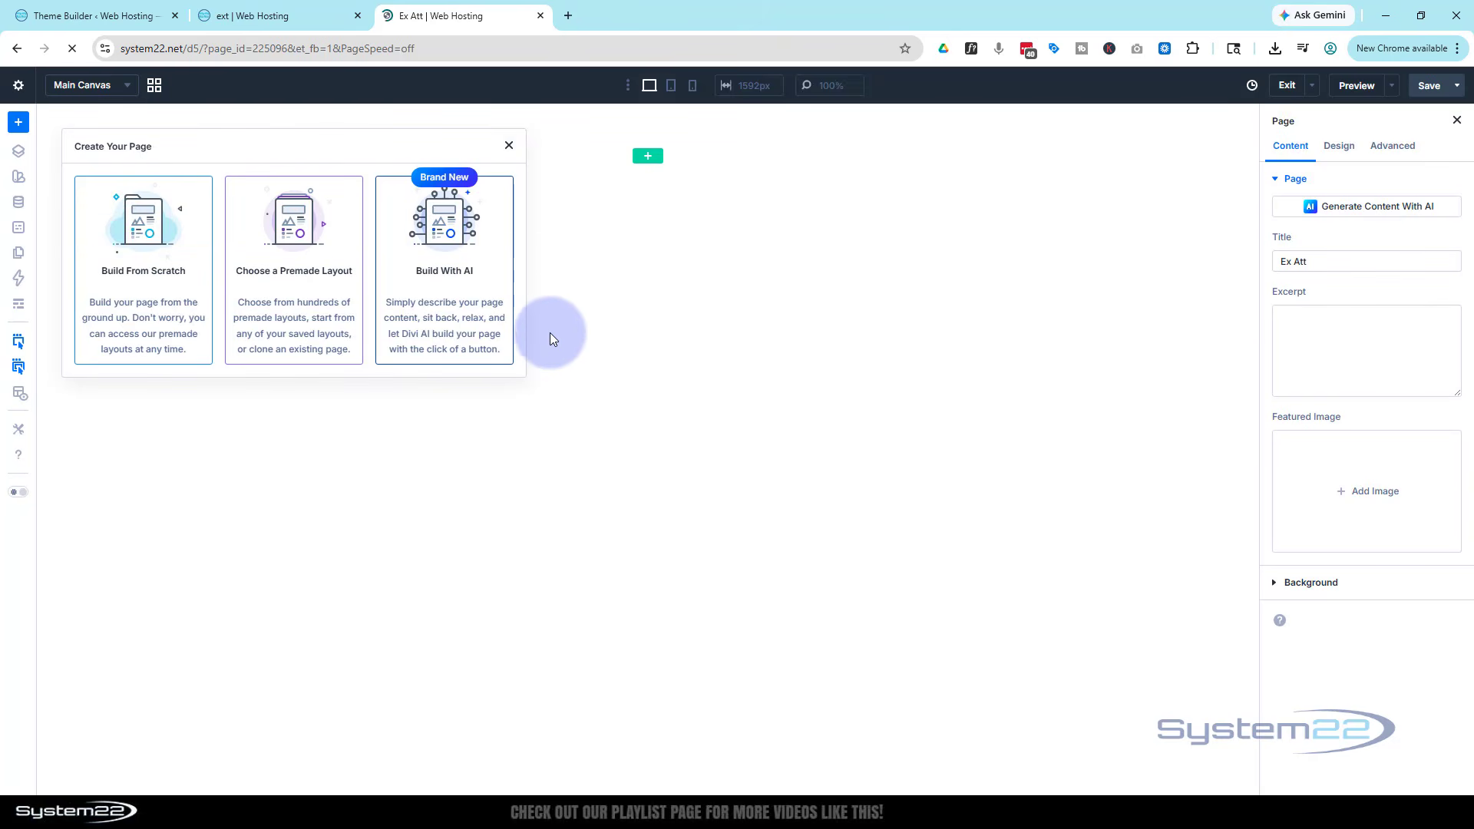
{"action": "left_click", "coordinate": [146, 295]}
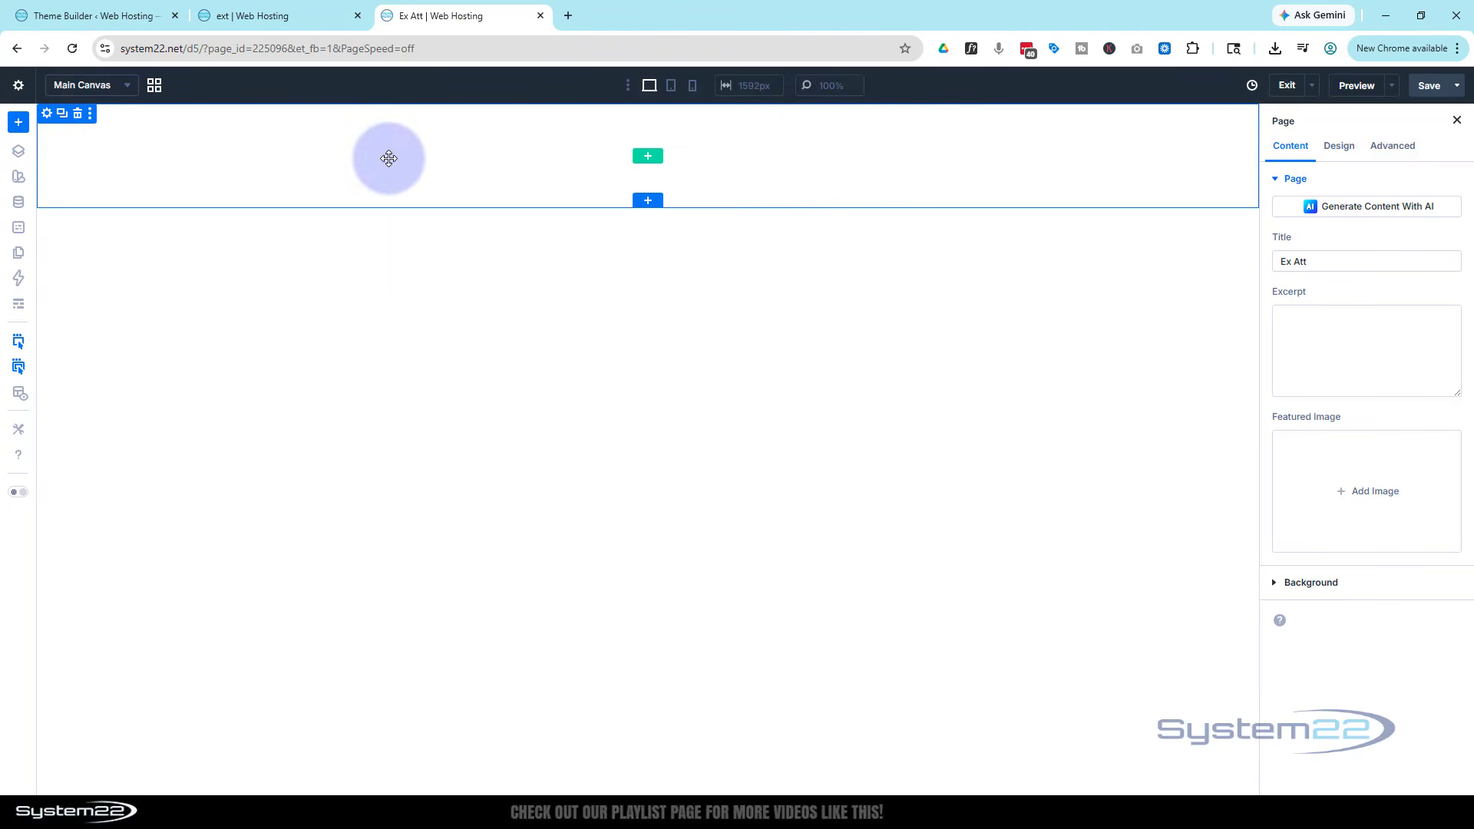
- Insert a row of three equal columns in the empty section and add a Blurb module to its first column
{"action": "left_click", "coordinate": [649, 158]}
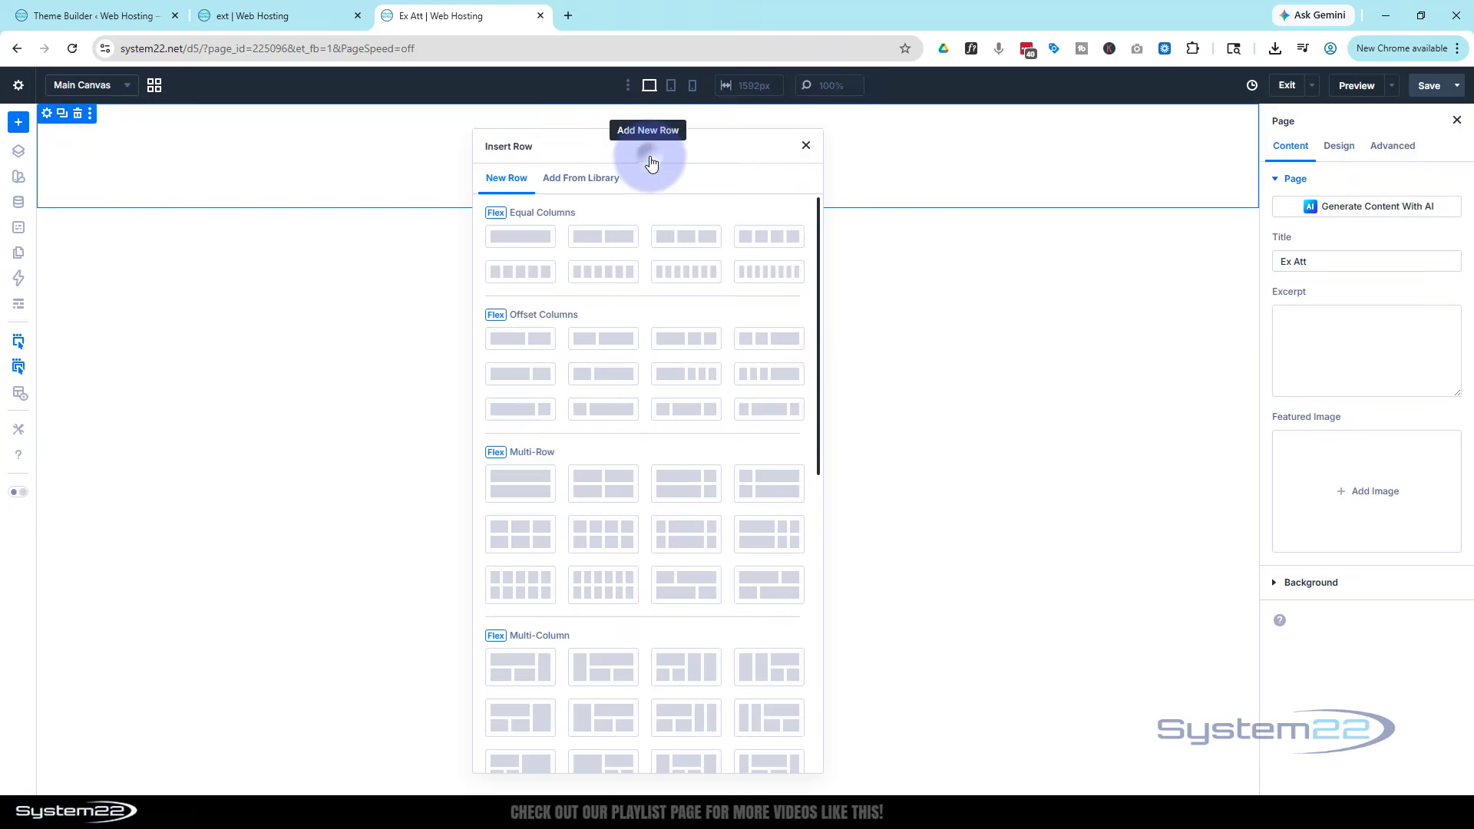
{"action": "left_click", "coordinate": [682, 244]}
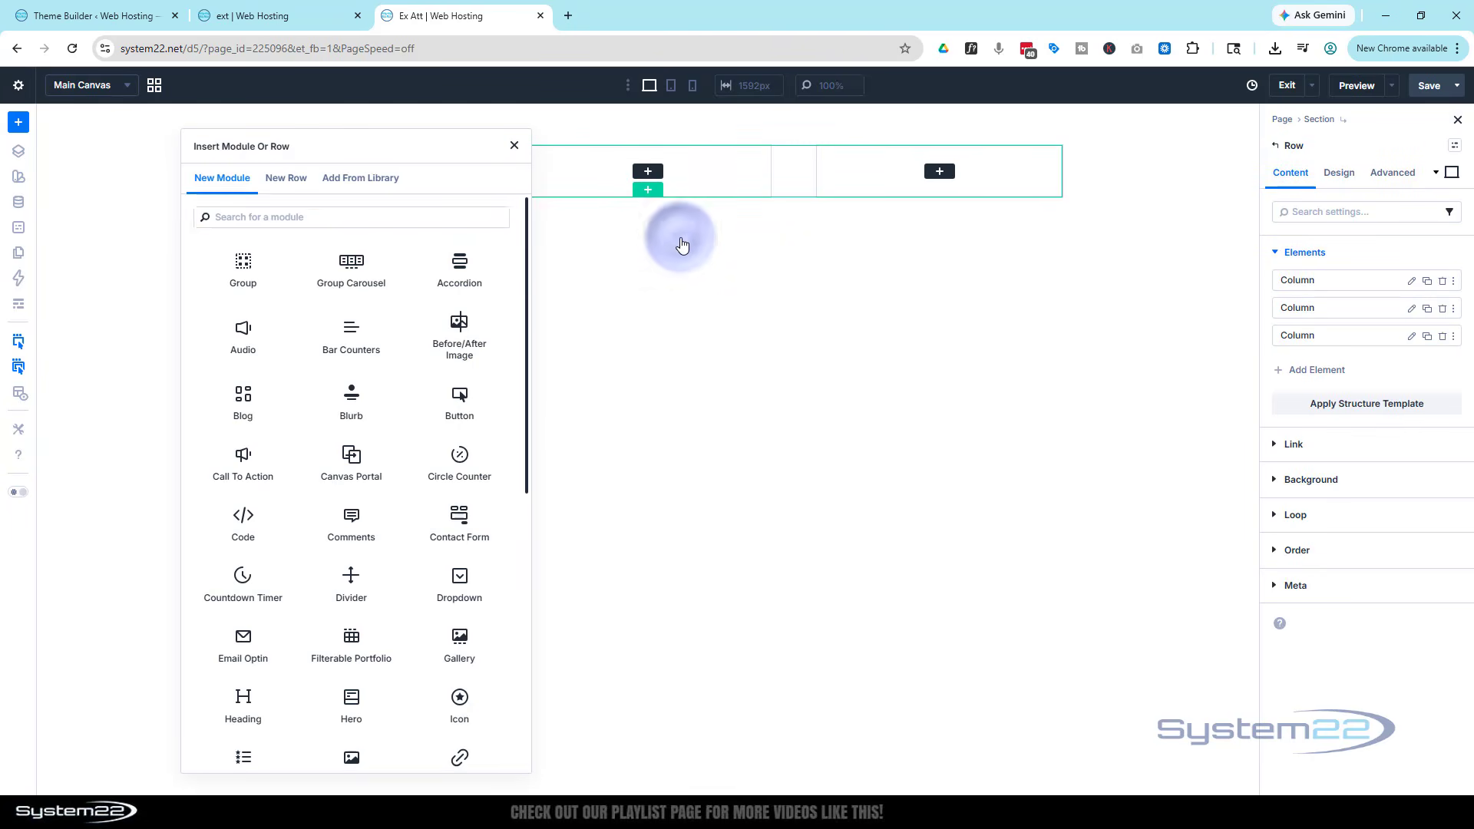
{"action": "left_click", "coordinate": [353, 398]}
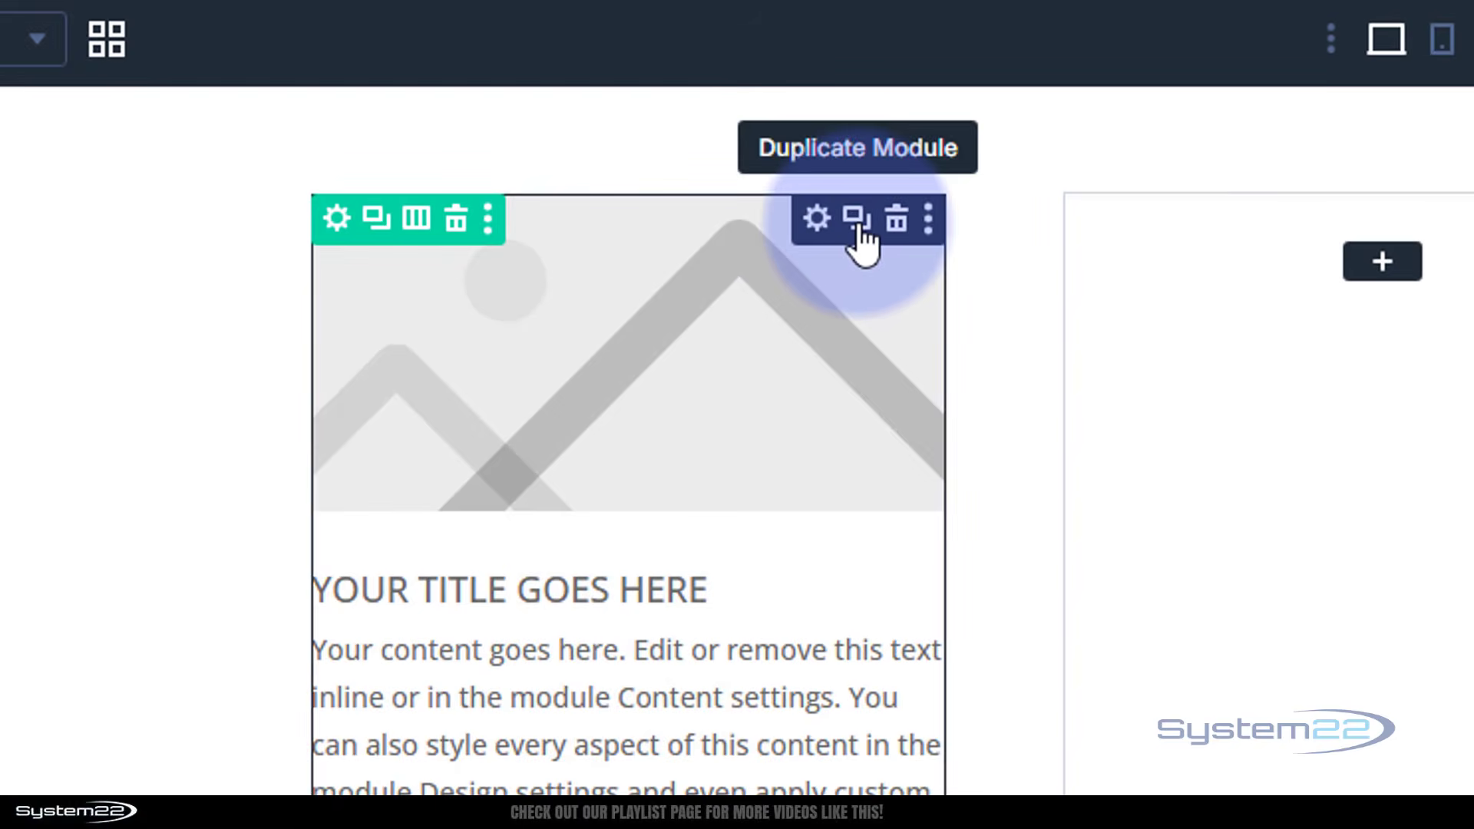
- Duplicate the blurb and place one copy each in the row's second and third columns
{"action": "left_click", "coordinate": [857, 219]}
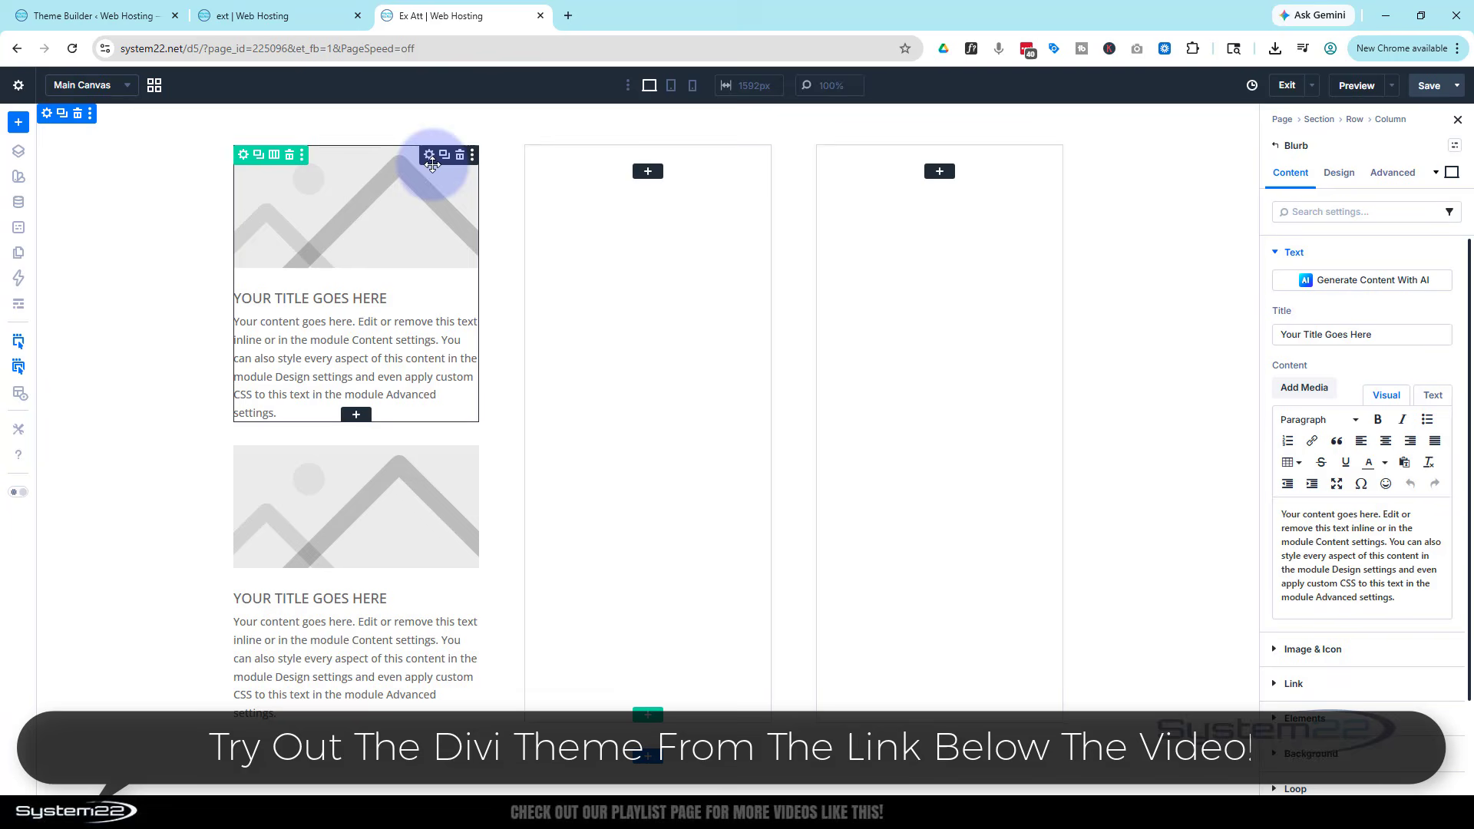
{"action": "left_click_drag", "start_coordinate": [432, 164], "coordinate": [659, 187]}
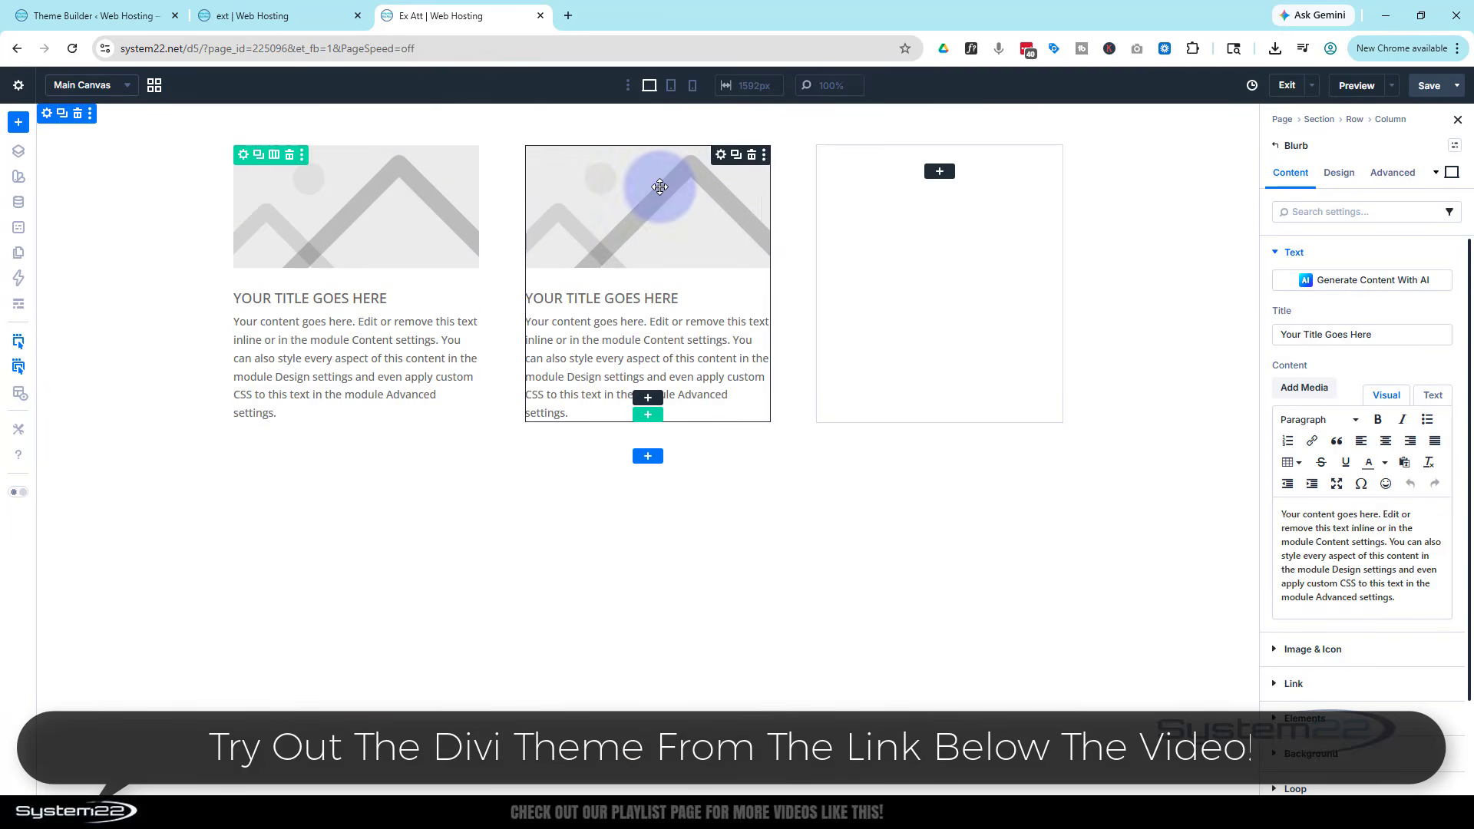
{"action": "left_click", "coordinate": [736, 157]}
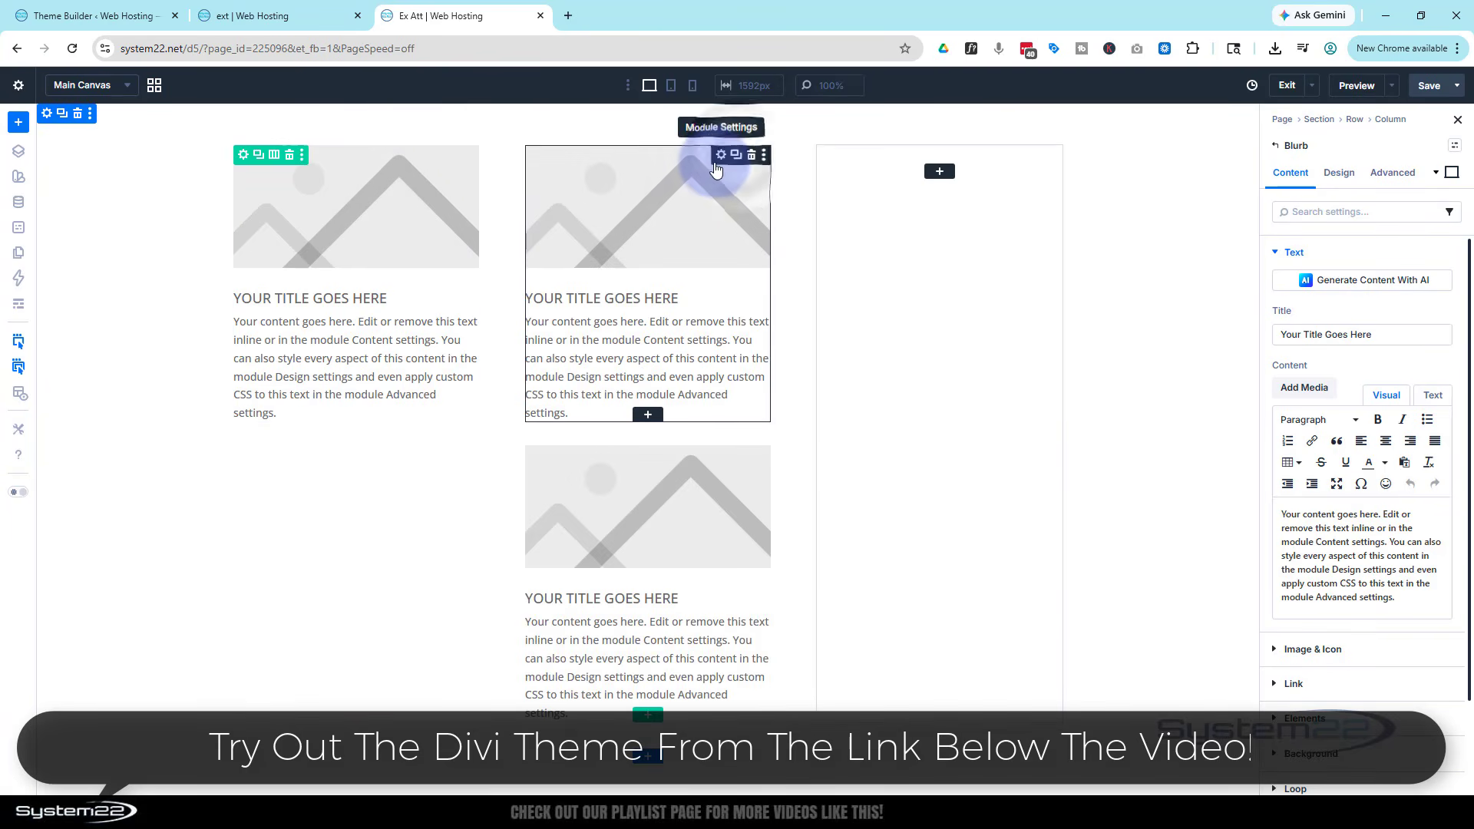
{"action": "left_click_drag", "start_coordinate": [731, 157], "coordinate": [919, 174]}
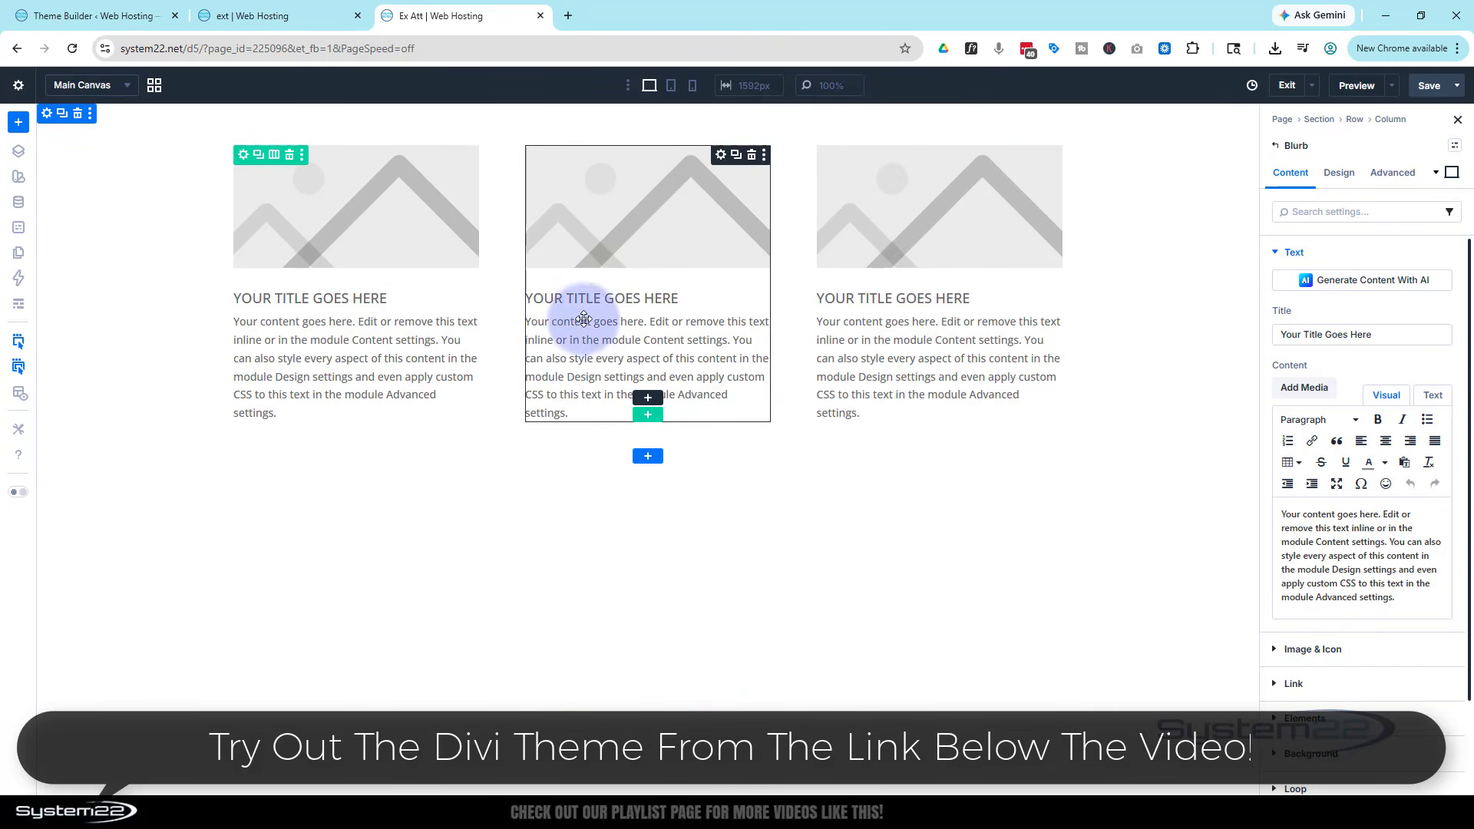
- Add a single-column section below the blurbs and insert a Hero module in it
{"action": "left_click", "coordinate": [649, 459]}
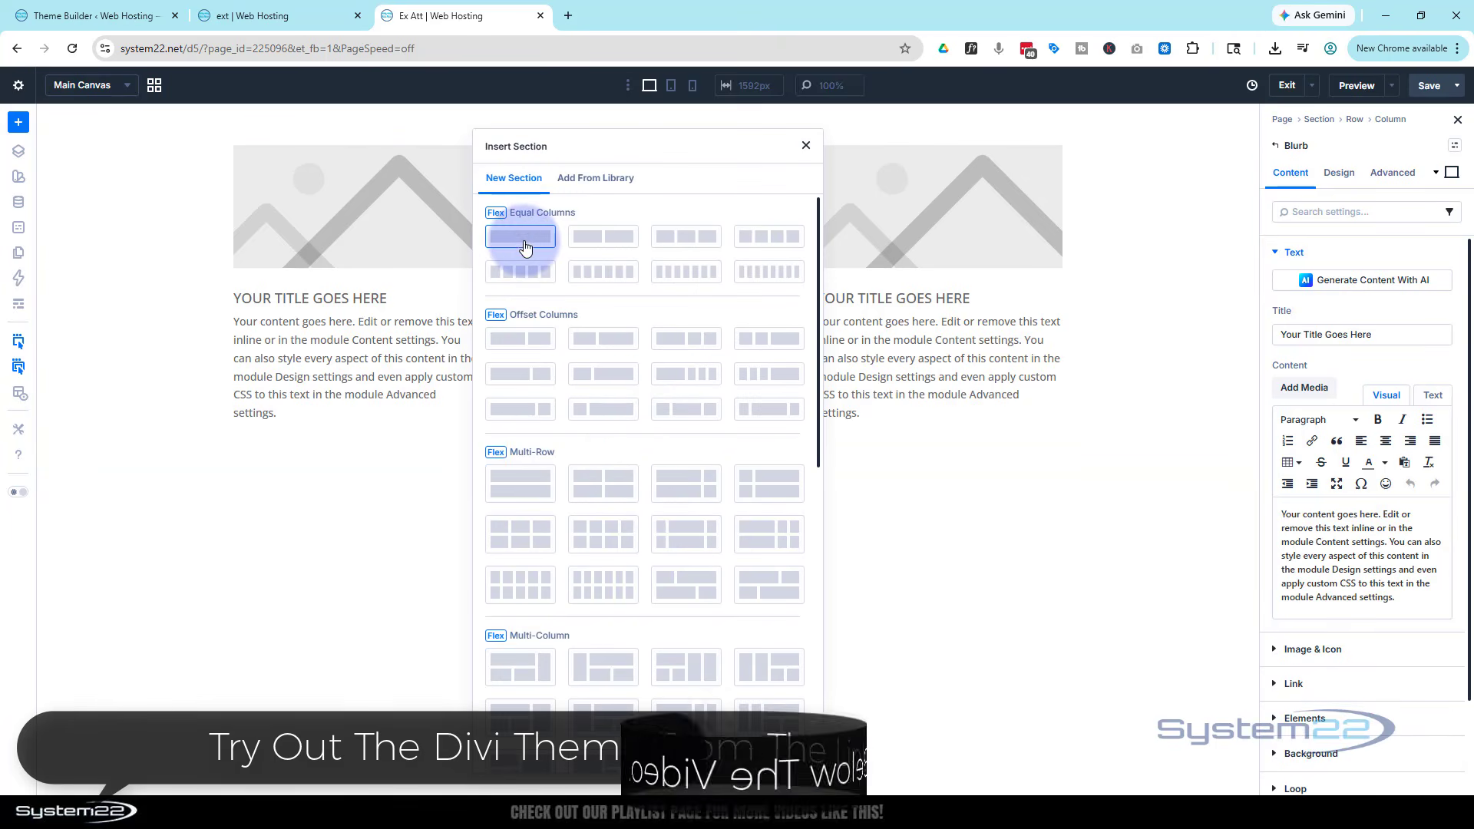
{"action": "left_click", "coordinate": [521, 237]}
{"action": "left_click", "coordinate": [647, 476]}
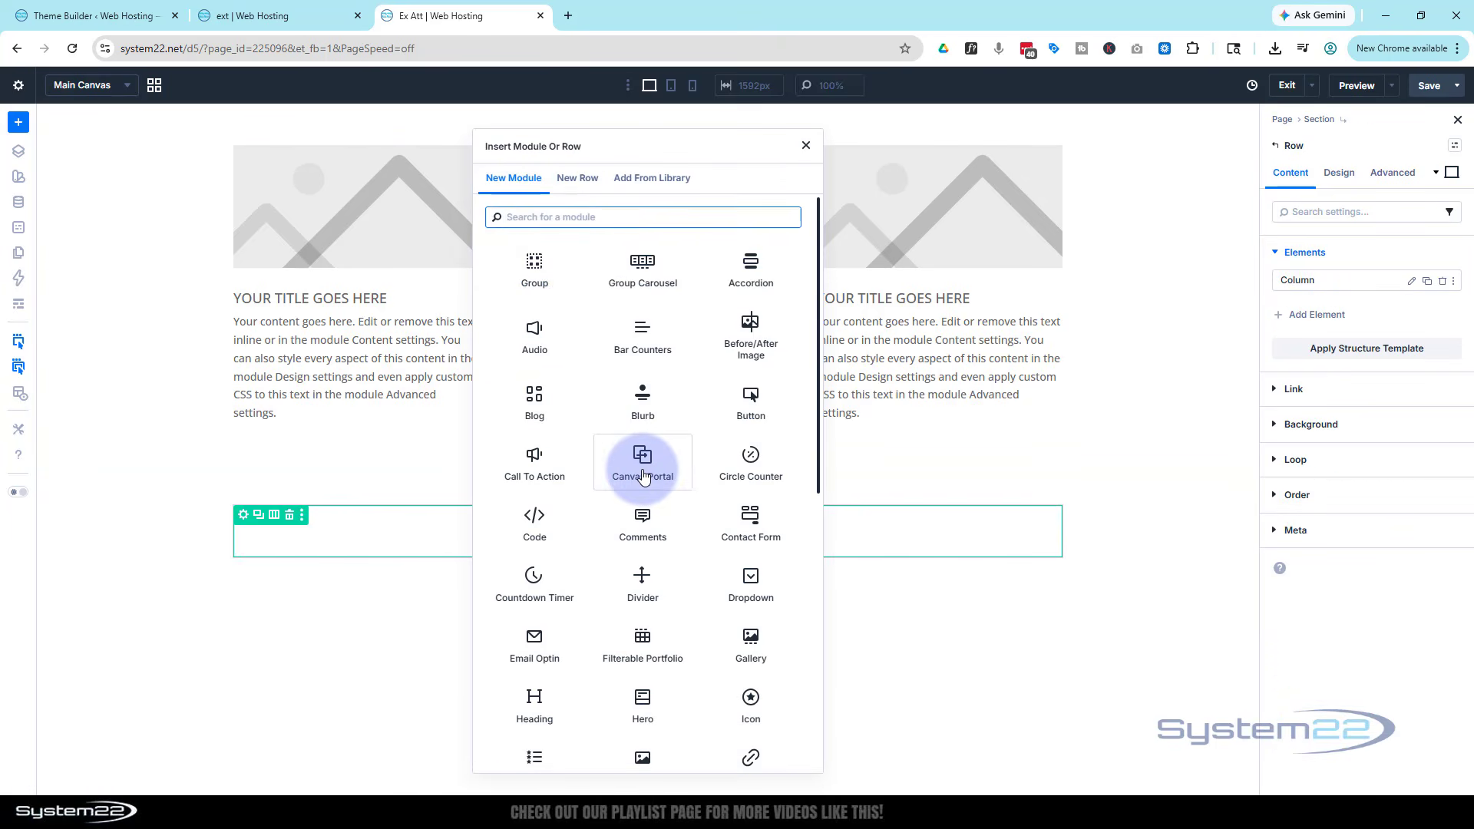
{"action": "scroll", "coordinate": [645, 478], "scroll_direction": "down", "scroll_amount": 4}
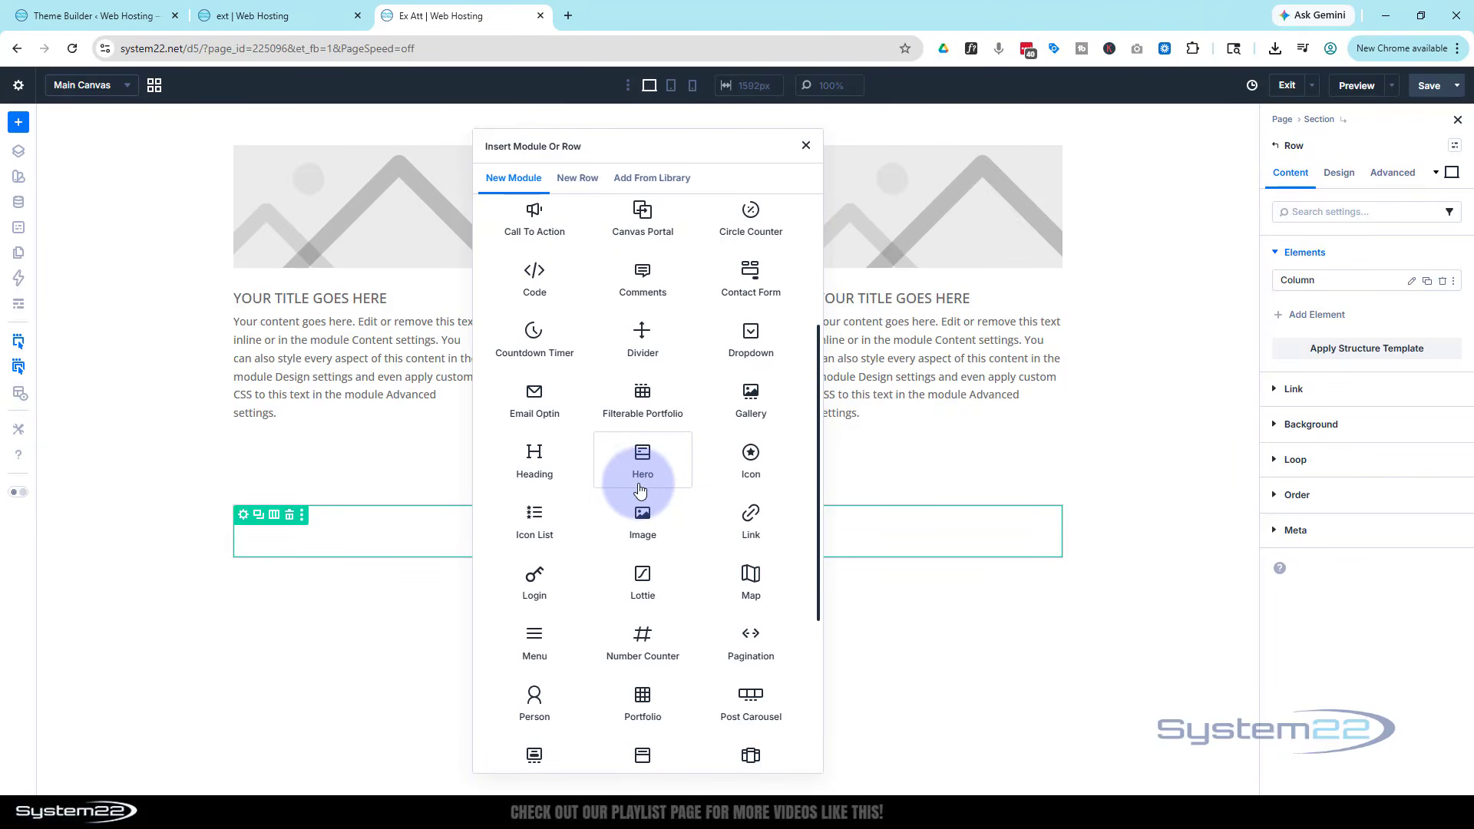
{"action": "left_click", "coordinate": [644, 465]}
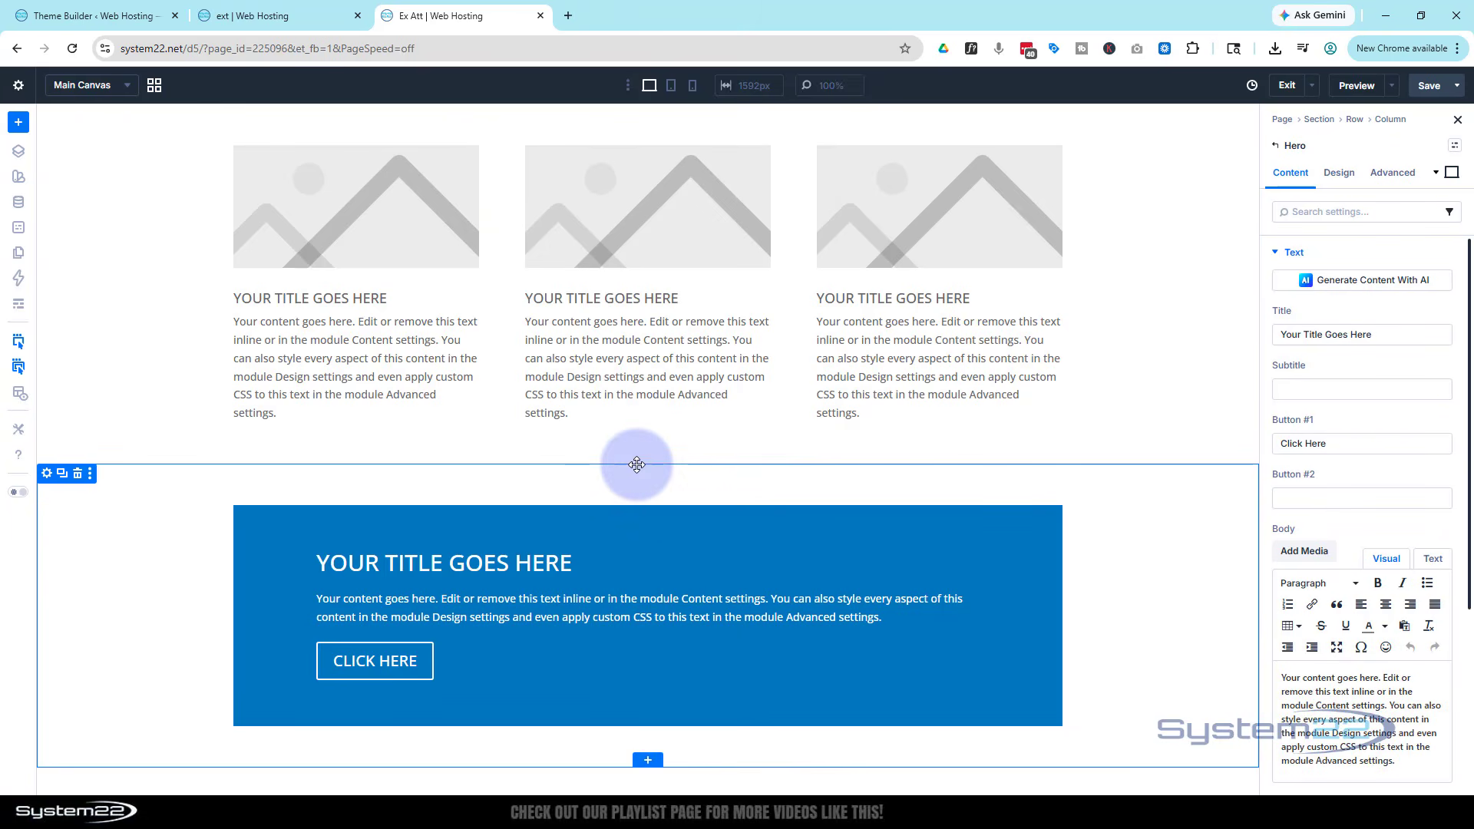
- Add a section with two equal columns below the hero and insert a Call To Action module in the first column
{"action": "left_click", "coordinate": [649, 762]}
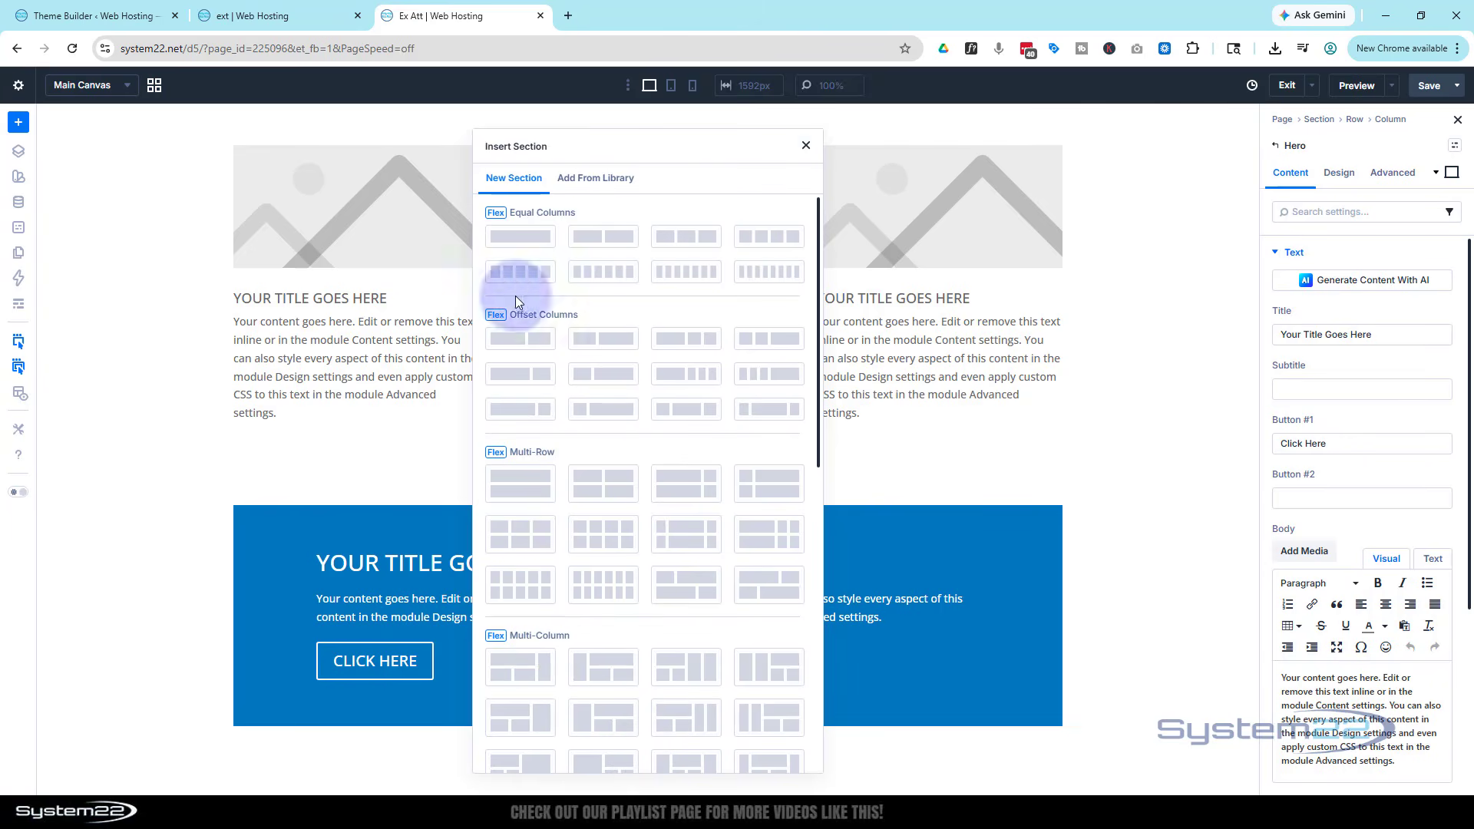
{"action": "left_click", "coordinate": [604, 245]}
{"action": "scroll", "coordinate": [526, 388], "scroll_direction": "down", "scroll_amount": 3}
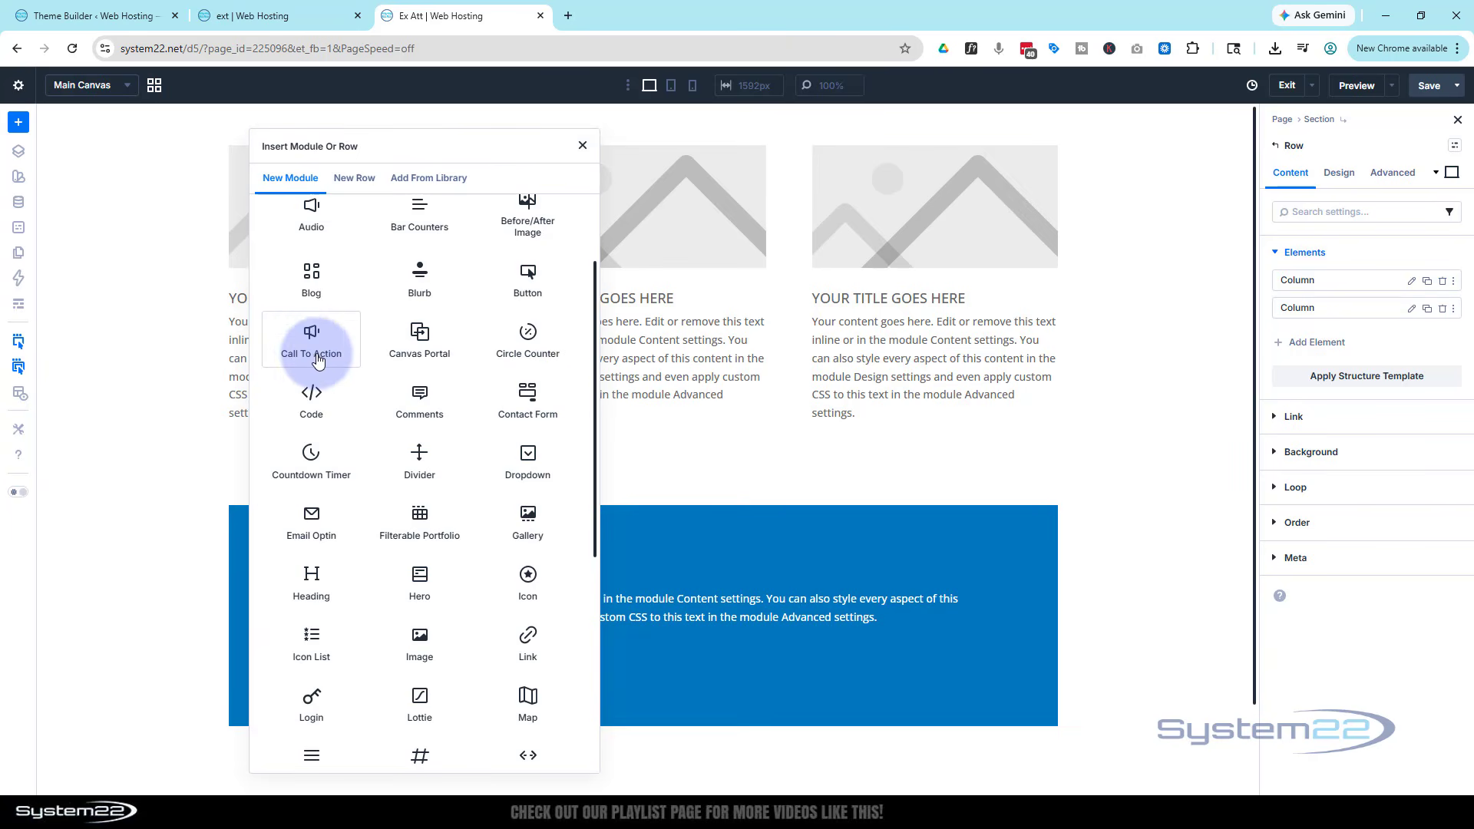
{"action": "left_click", "coordinate": [311, 351]}
- Set the Call To Action module's button link URL to "#"
{"action": "scroll", "coordinate": [530, 553], "scroll_direction": "down", "scroll_amount": 3}
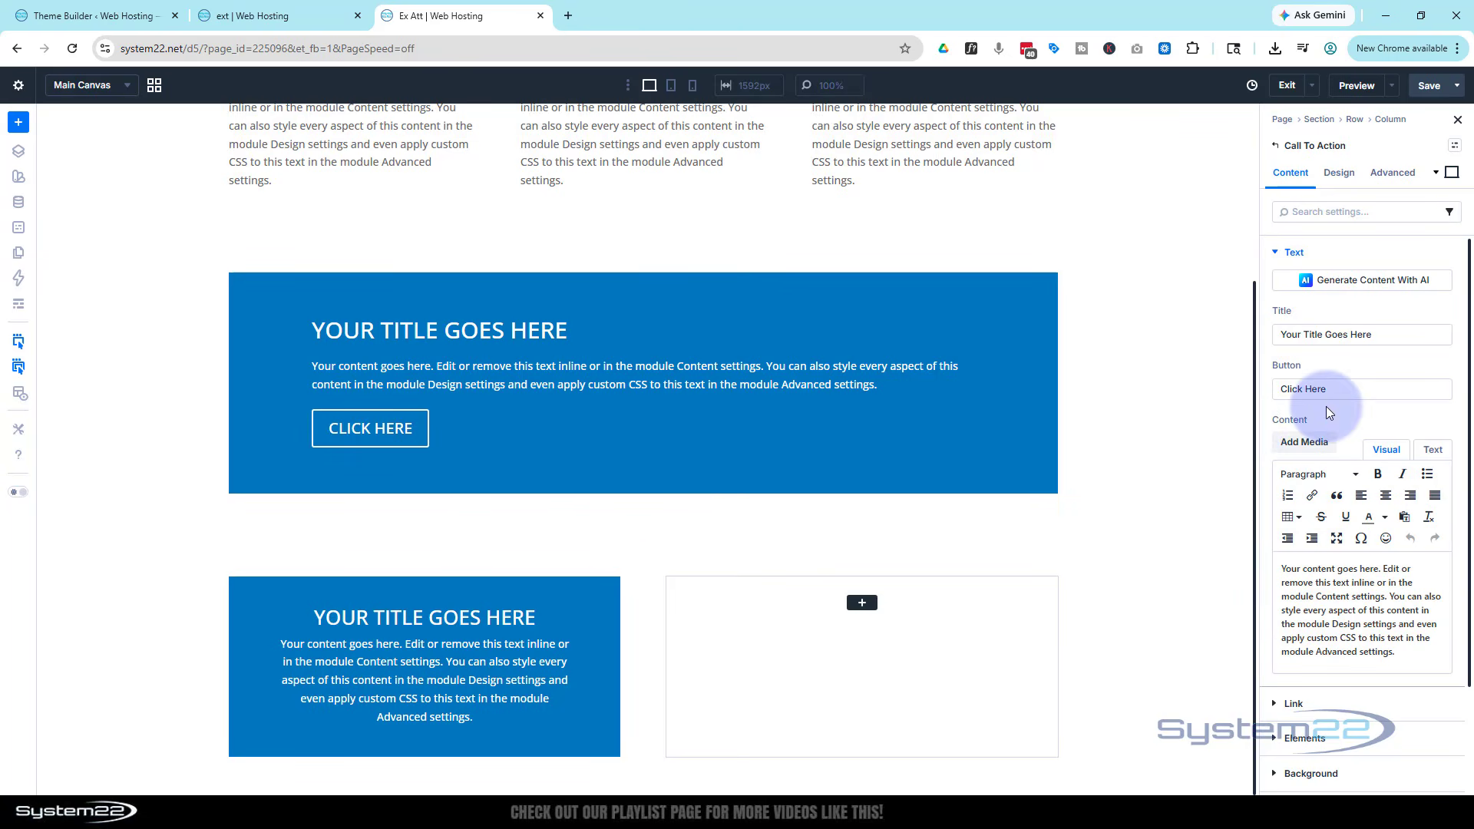
{"action": "scroll", "coordinate": [1333, 525], "scroll_direction": "down", "scroll_amount": 2}
{"action": "left_click", "coordinate": [1294, 572]}
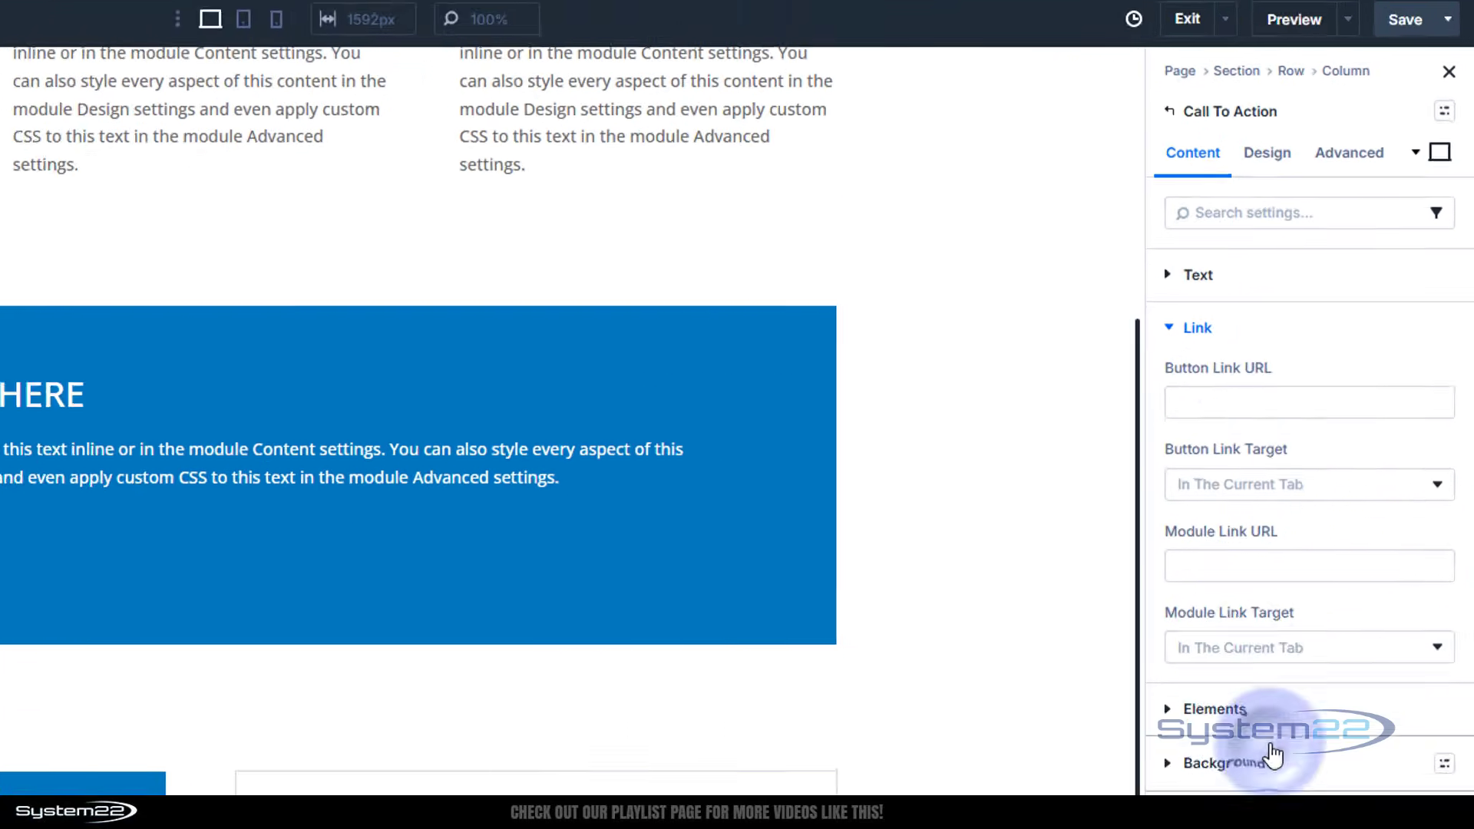
{"action": "left_click", "coordinate": [1307, 330]}
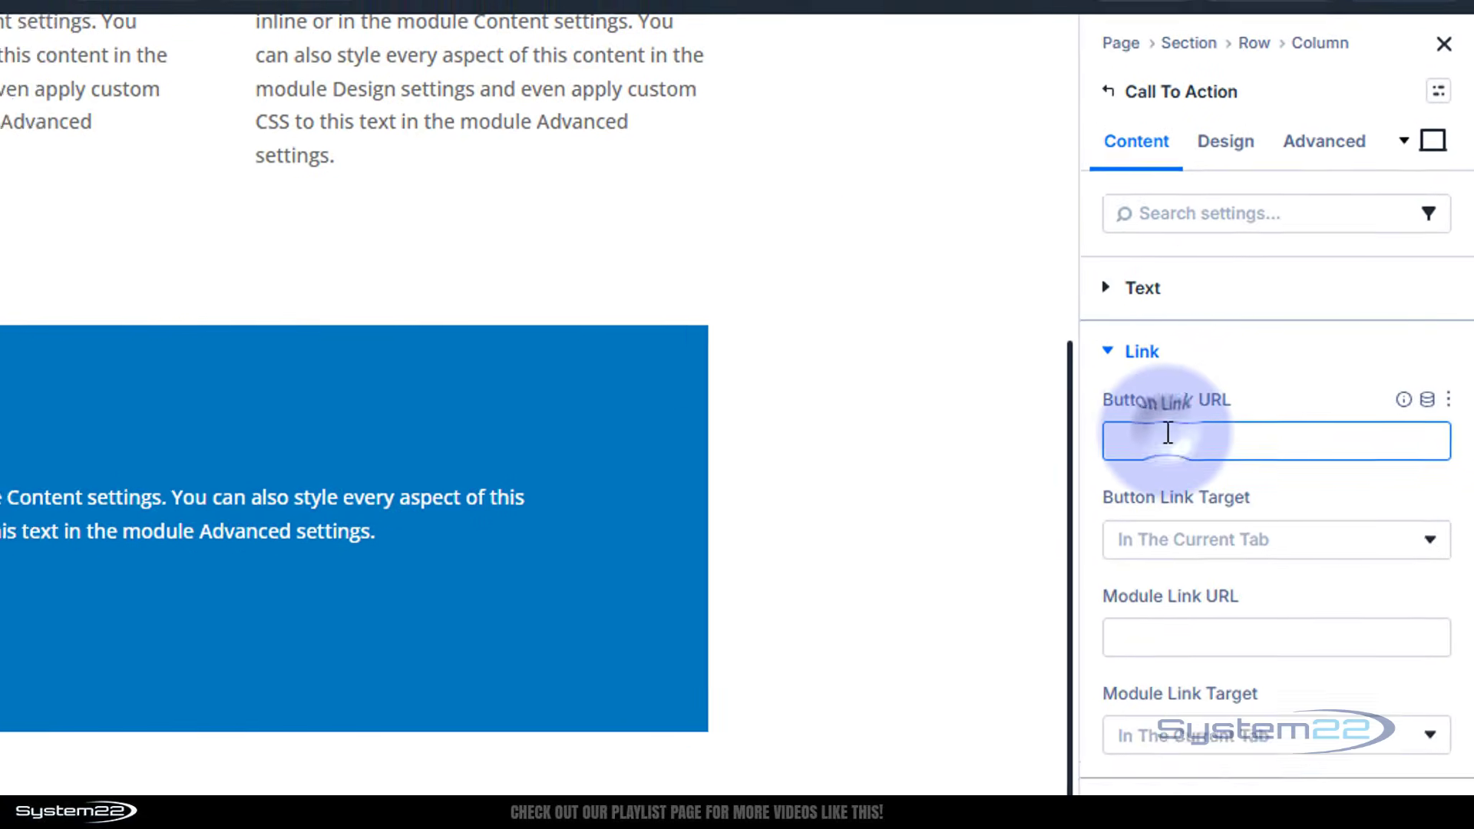
{"action": "type", "text": "#"}
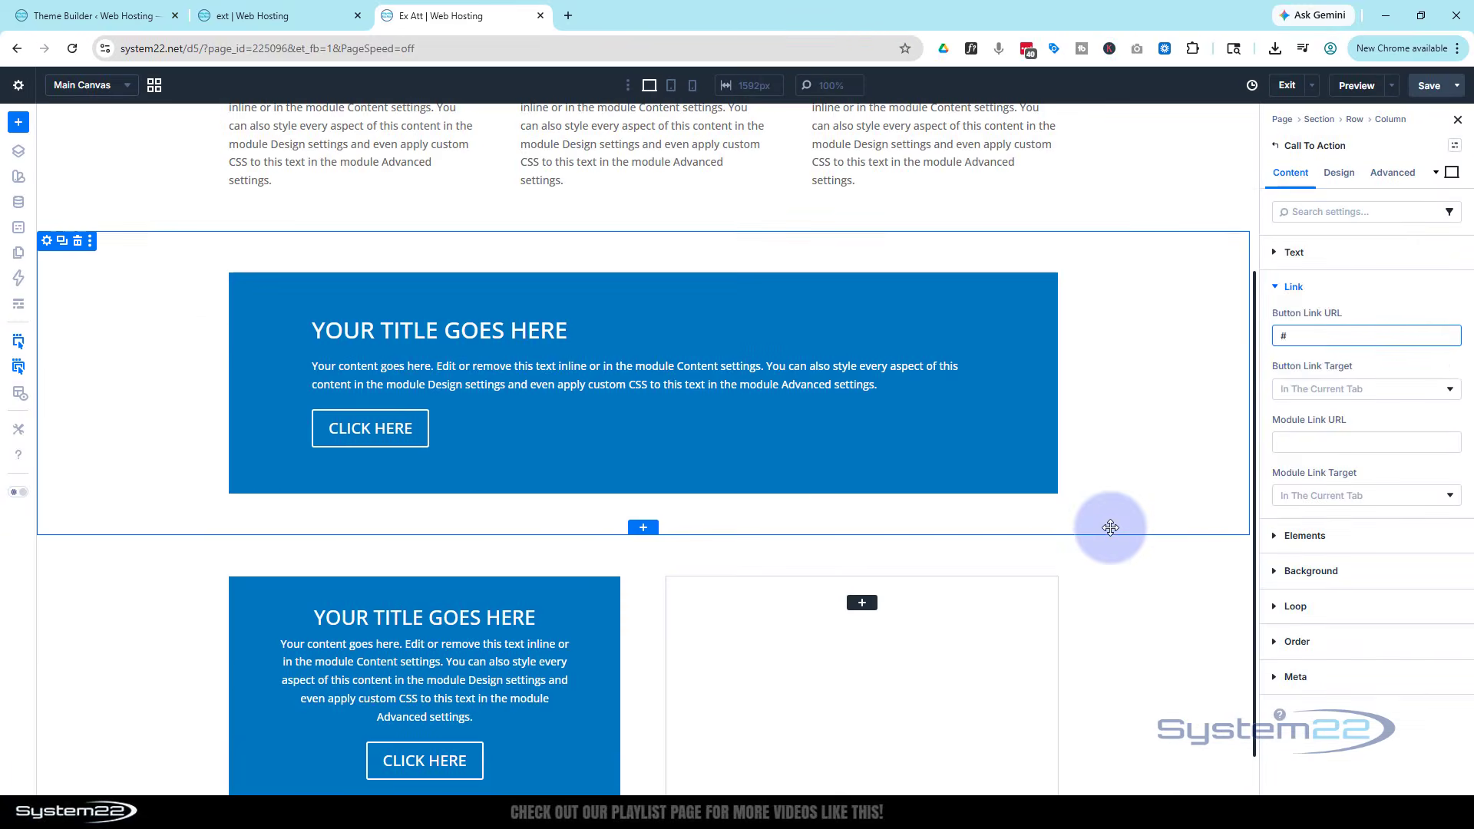
- Duplicate the Call To Action module and move the copy into the row's empty second column
{"action": "scroll", "coordinate": [1011, 568], "scroll_direction": "down", "scroll_amount": 1}
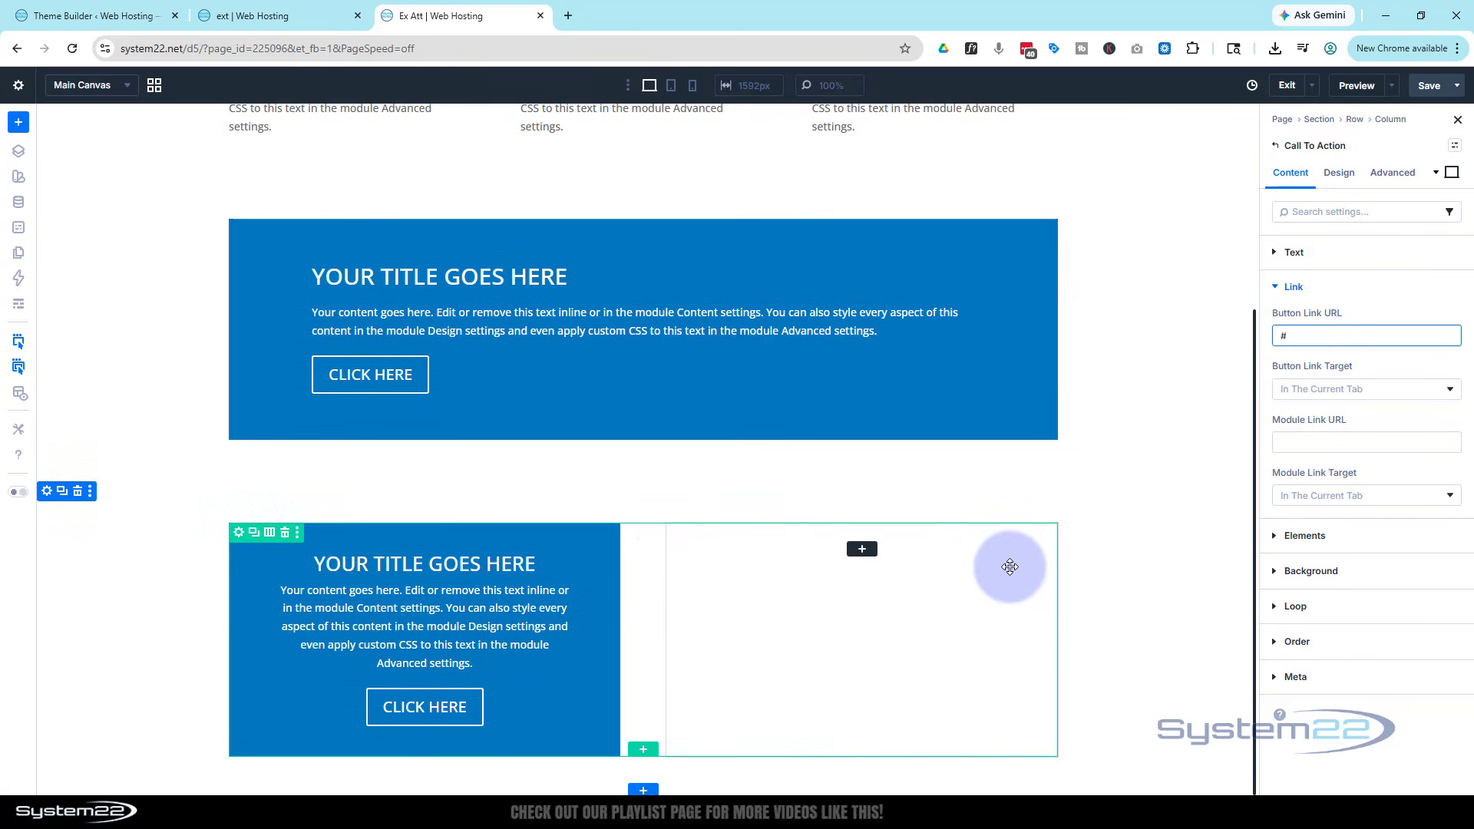
{"action": "mouse_move", "coordinate": [455, 564]}
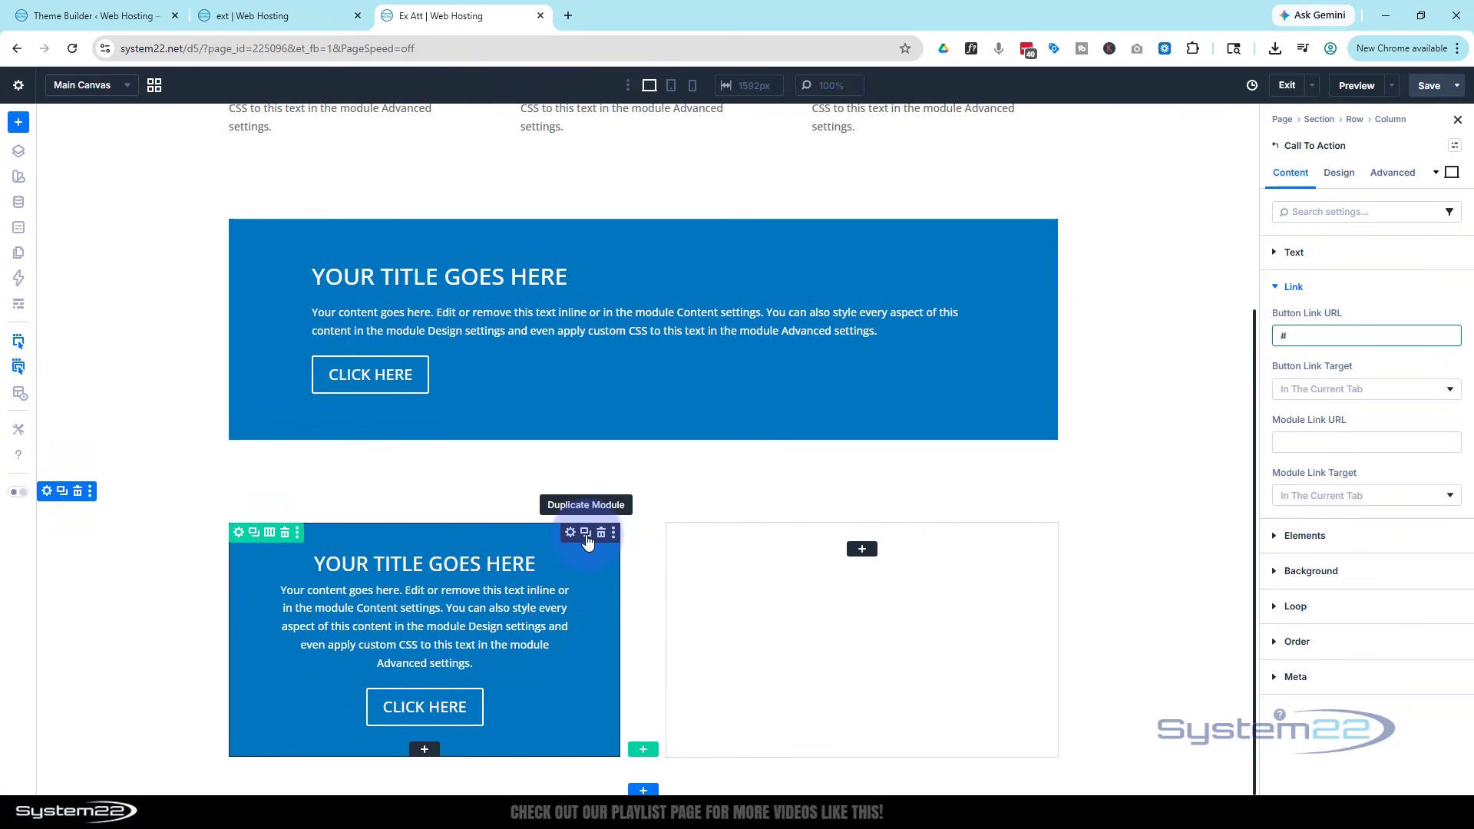
{"action": "left_click_drag", "start_coordinate": [587, 540], "coordinate": [873, 579]}
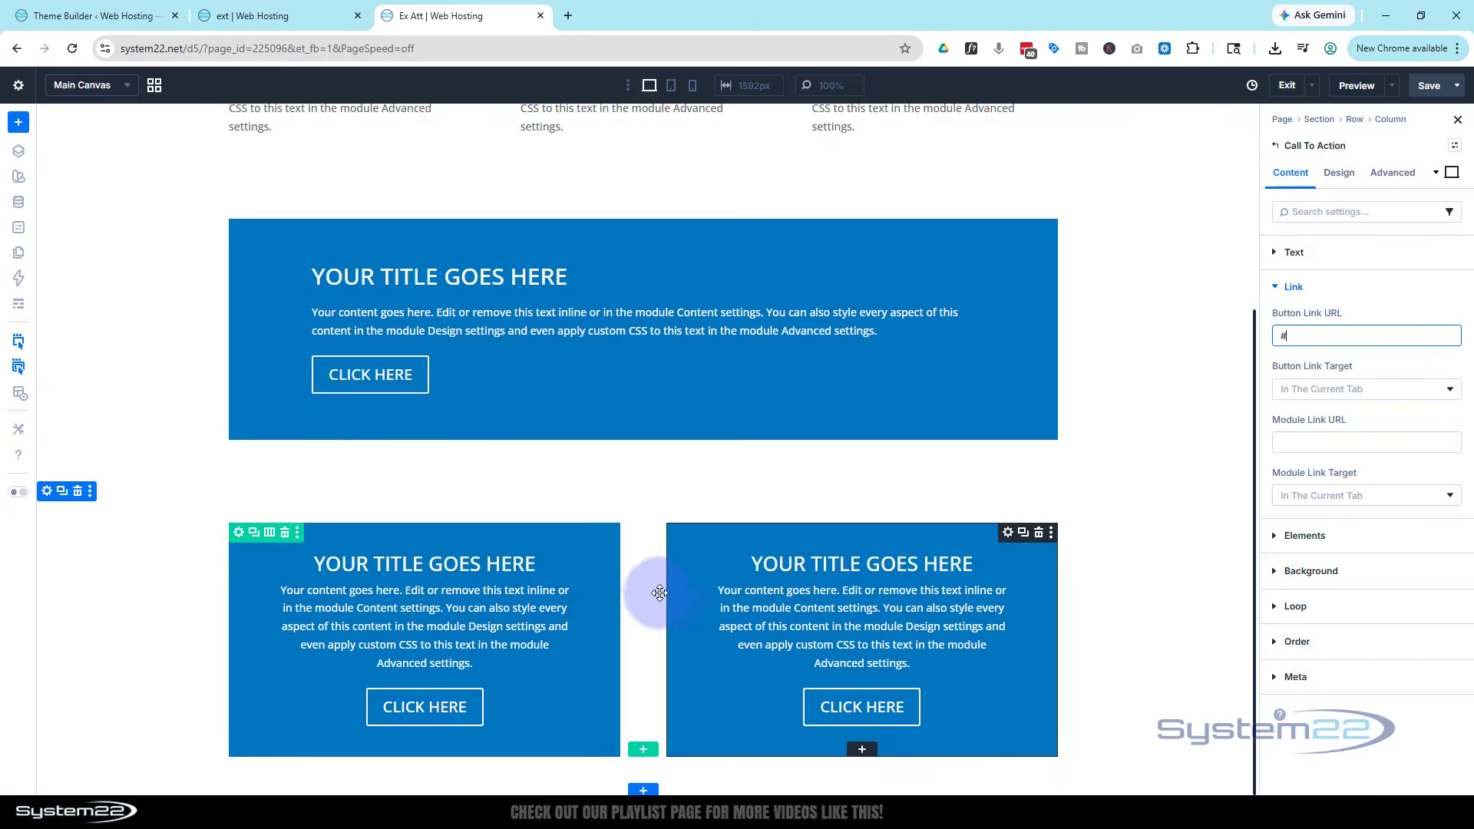
- Add a Button module below the blurb in the first column of the three-column row
{"action": "scroll", "coordinate": [654, 592], "scroll_direction": "up", "scroll_amount": 3}
{"action": "scroll", "coordinate": [654, 591], "scroll_direction": "up", "scroll_amount": 2}
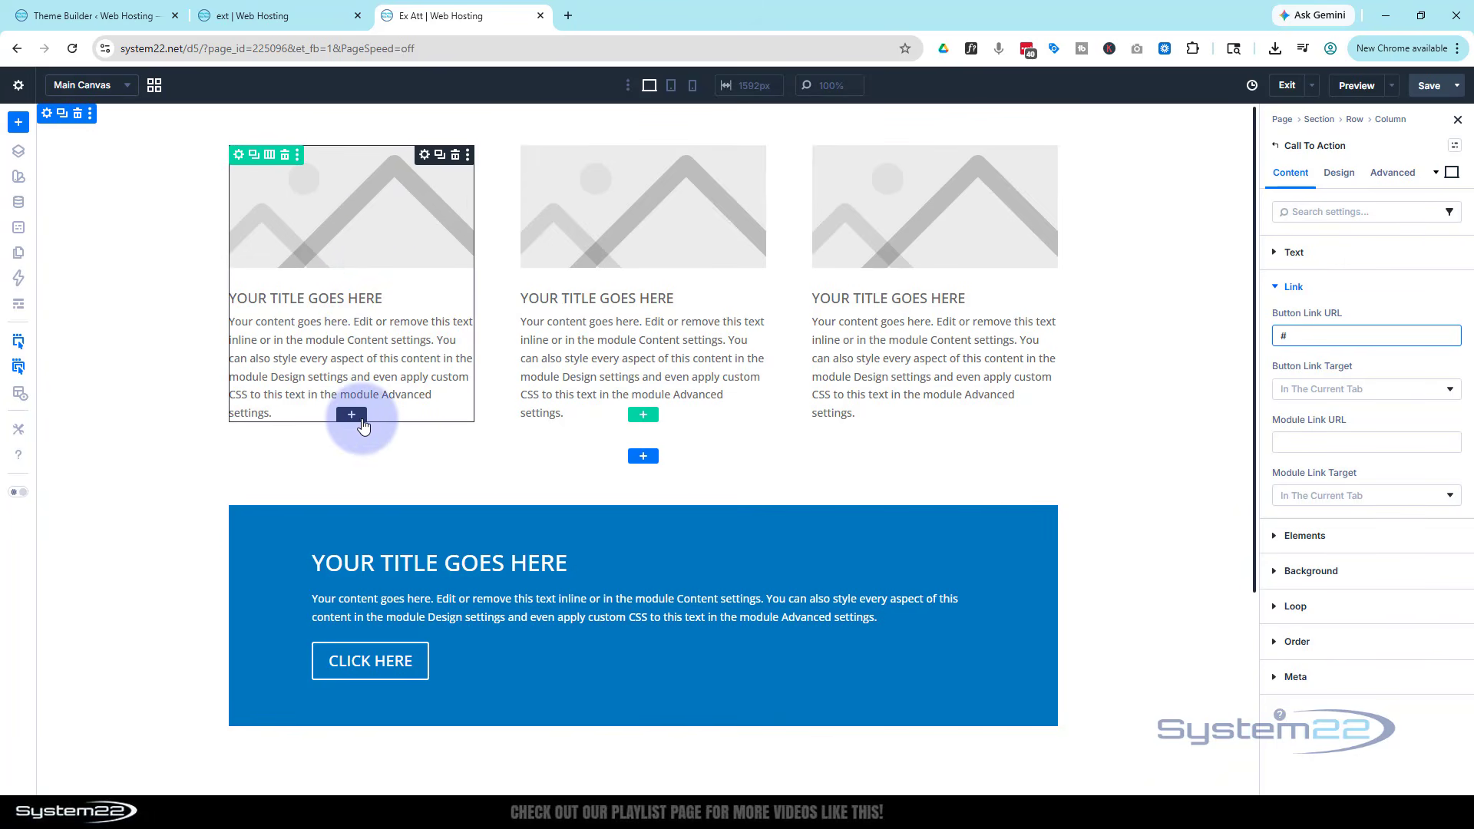
{"action": "left_click", "coordinate": [352, 416]}
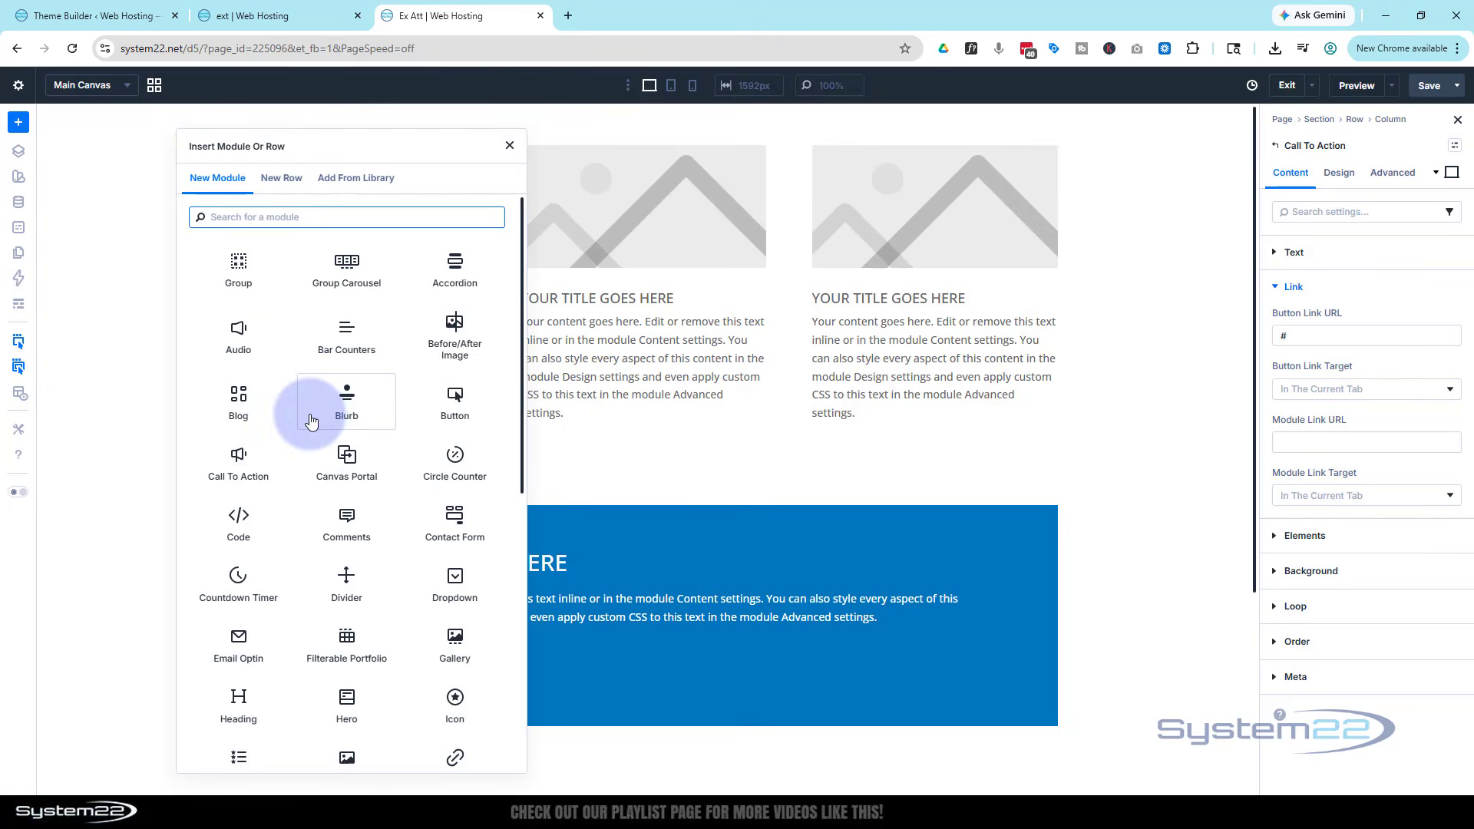
{"action": "left_click", "coordinate": [456, 403]}
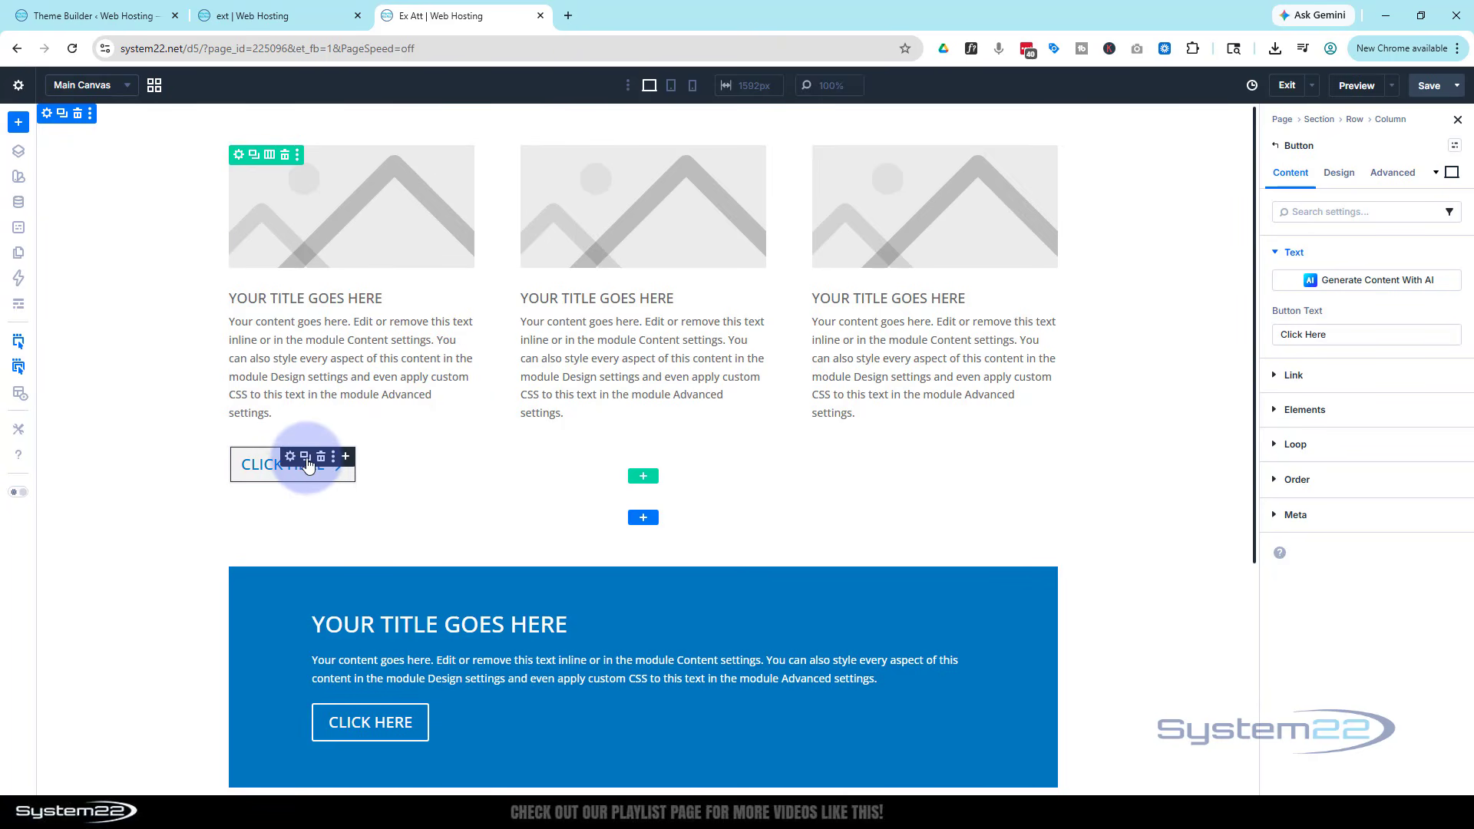
- Duplicate the button and place copies below the blurbs in the second and third columns
{"action": "left_click", "coordinate": [307, 459]}
{"action": "left_click_drag", "start_coordinate": [297, 466], "coordinate": [642, 408]}
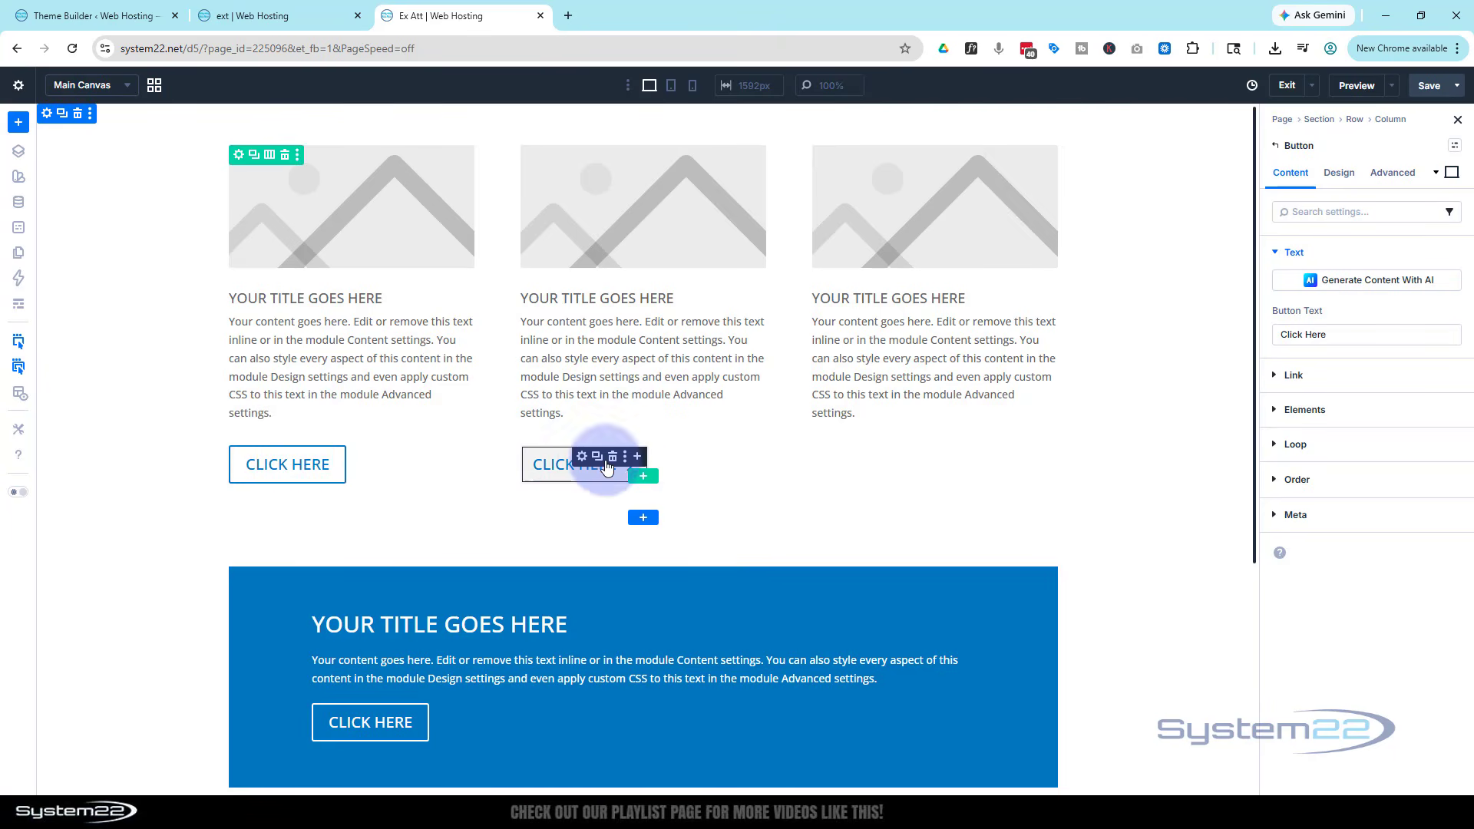
{"action": "left_click", "coordinate": [603, 459]}
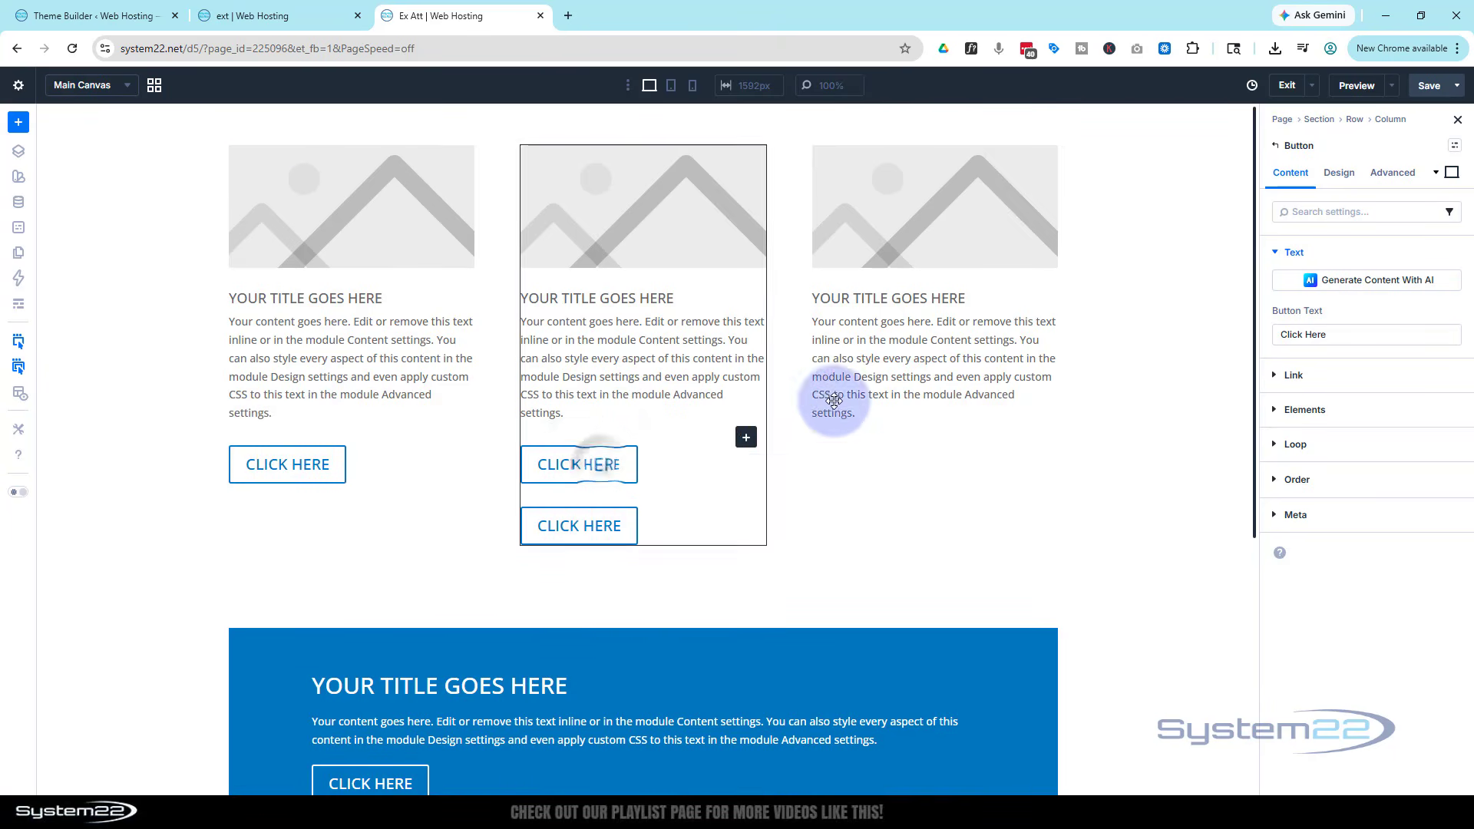
{"action": "left_click_drag", "start_coordinate": [834, 400], "coordinate": [849, 461]}
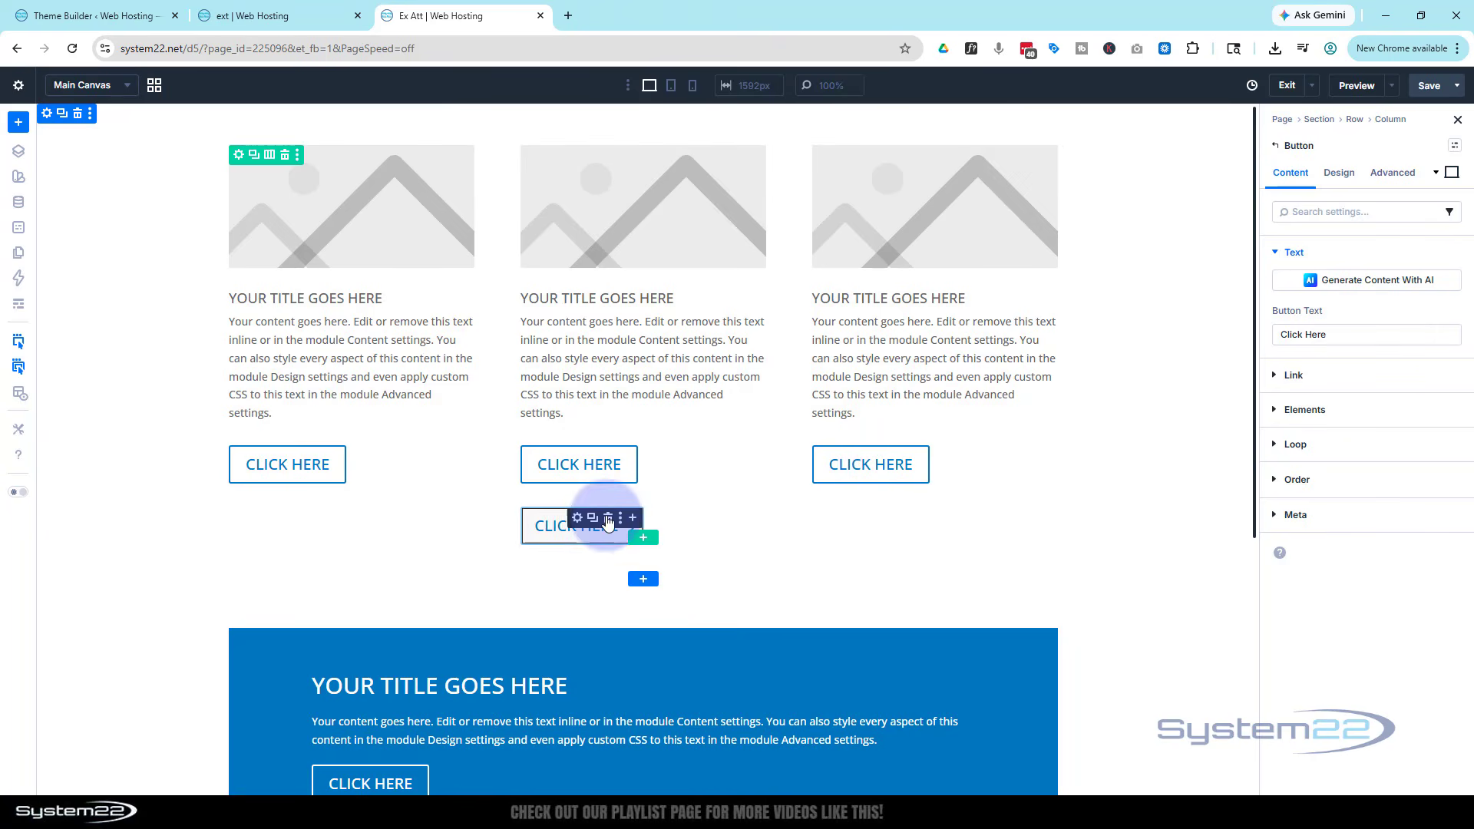
- Delete the extra button copy stacked under the second column's button
{"action": "left_click", "coordinate": [612, 520]}
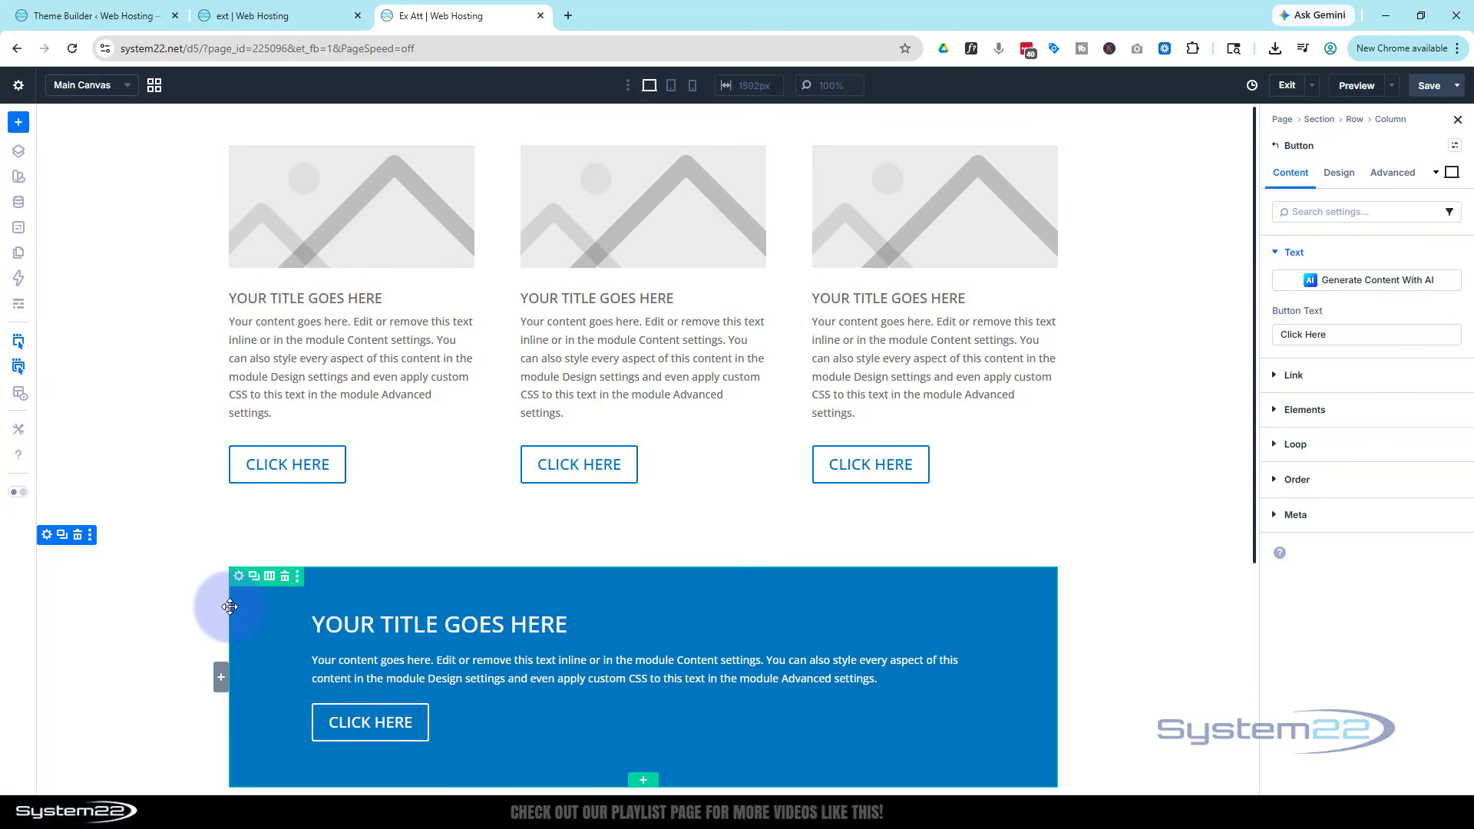
- Set the first column blurb's image to the silver-grey sports car on a dark background from the media library
{"action": "left_click", "coordinate": [294, 291]}
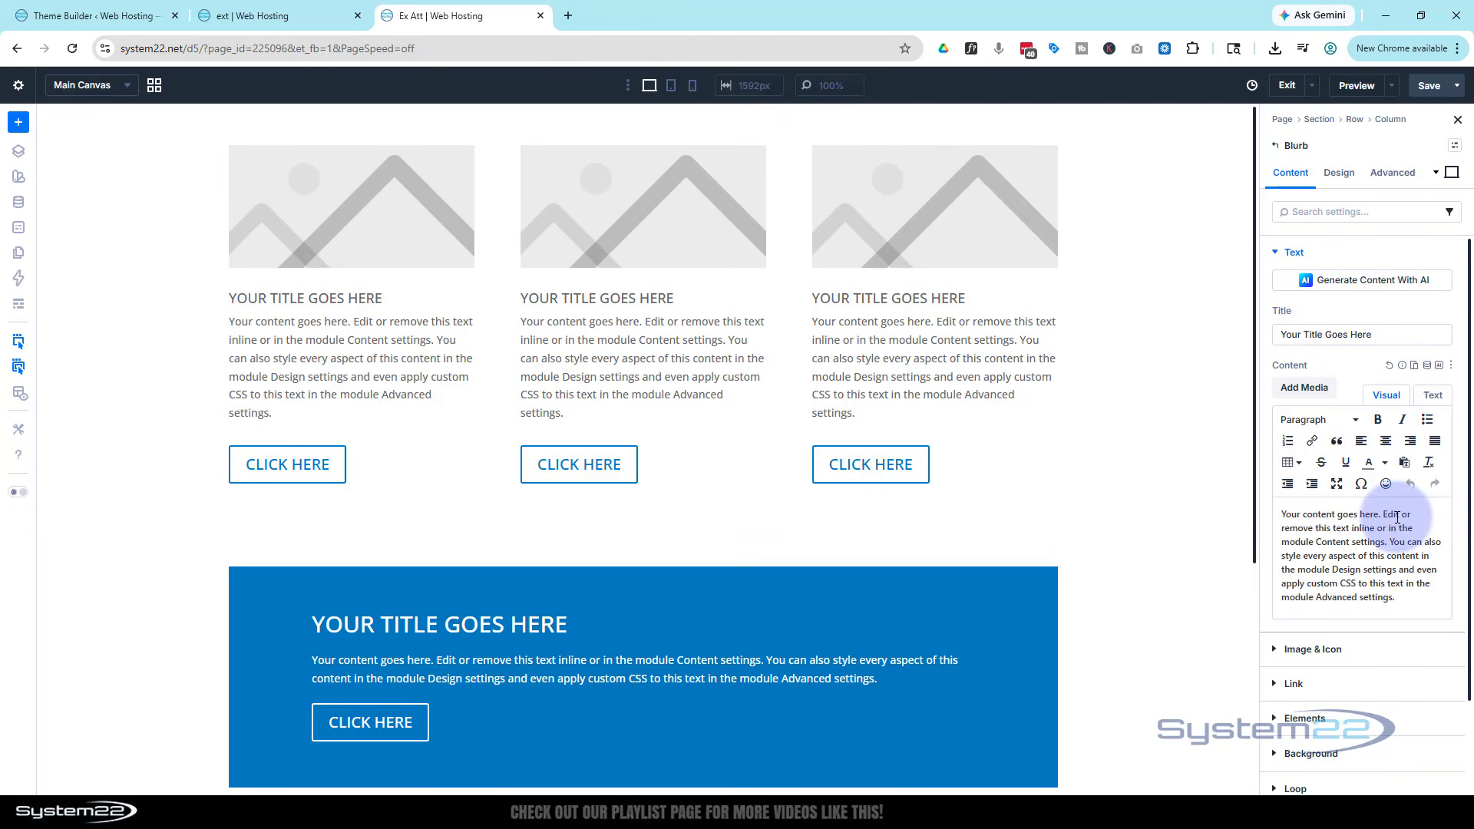
{"action": "scroll", "coordinate": [1396, 518], "scroll_direction": "down", "scroll_amount": 2}
{"action": "left_click", "coordinate": [1359, 541]}
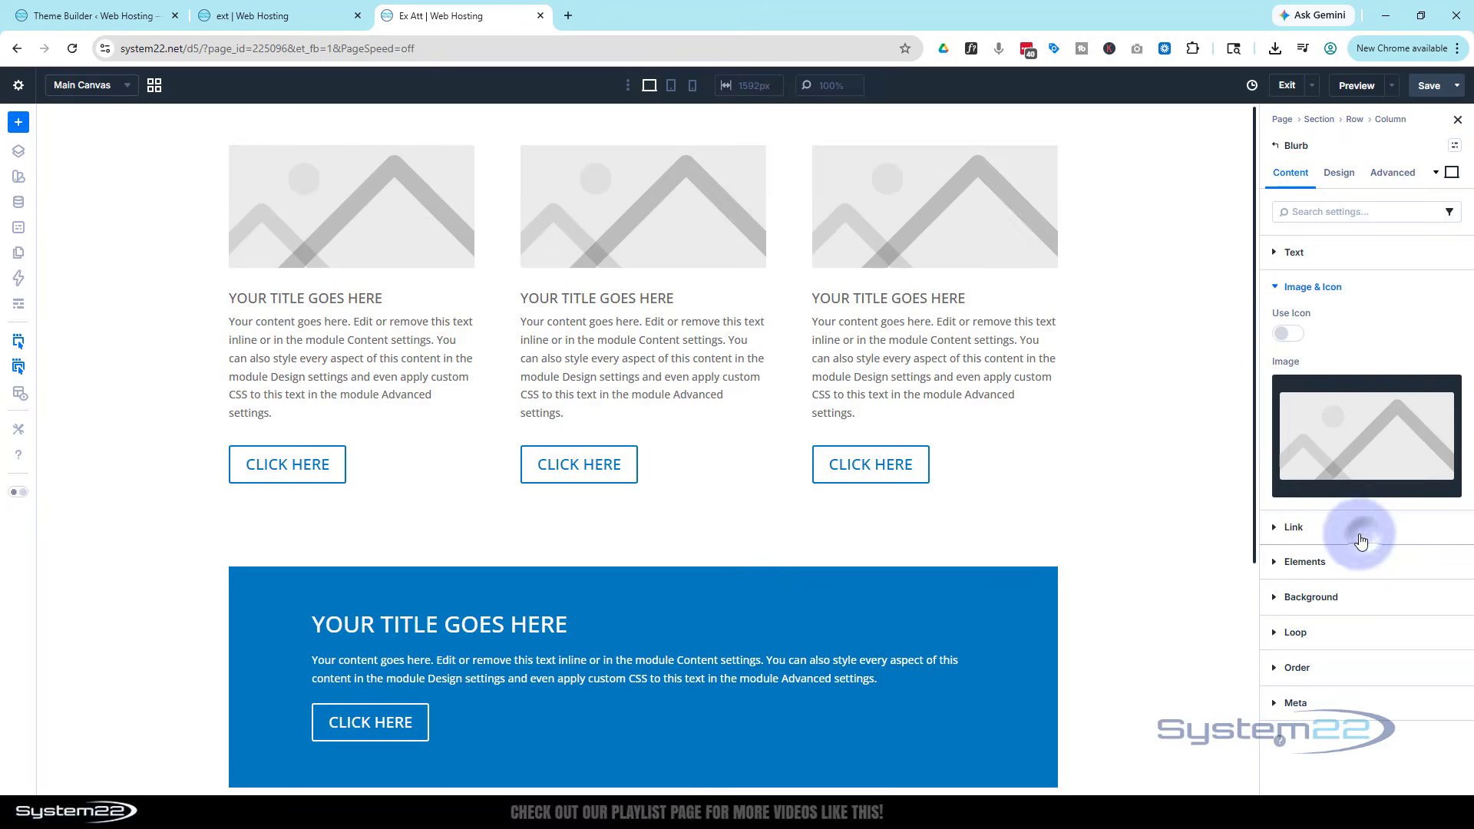
{"action": "left_click", "coordinate": [1332, 456]}
{"action": "left_click", "coordinate": [921, 382]}
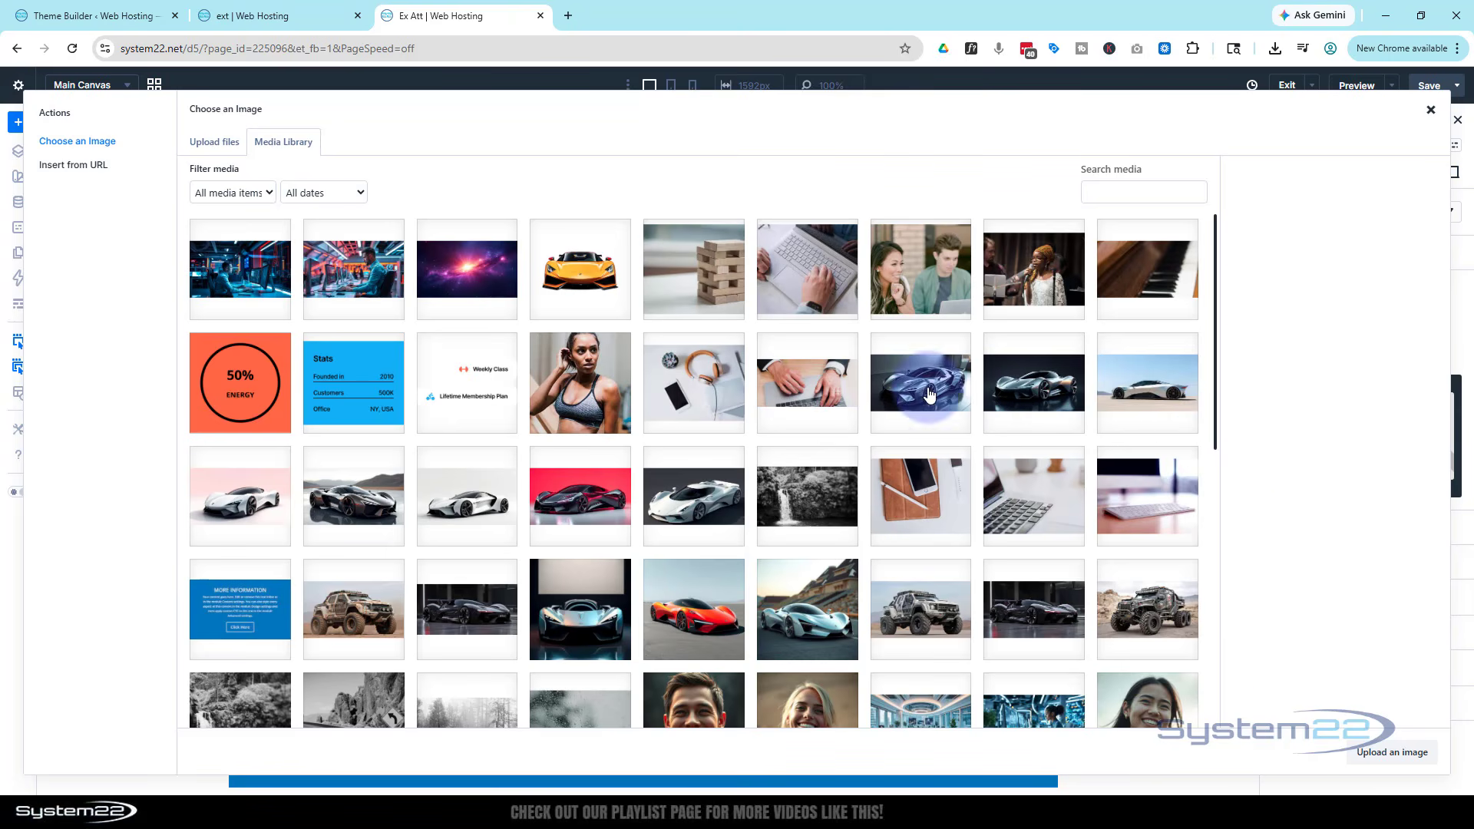
{"action": "left_click", "coordinate": [1398, 751]}
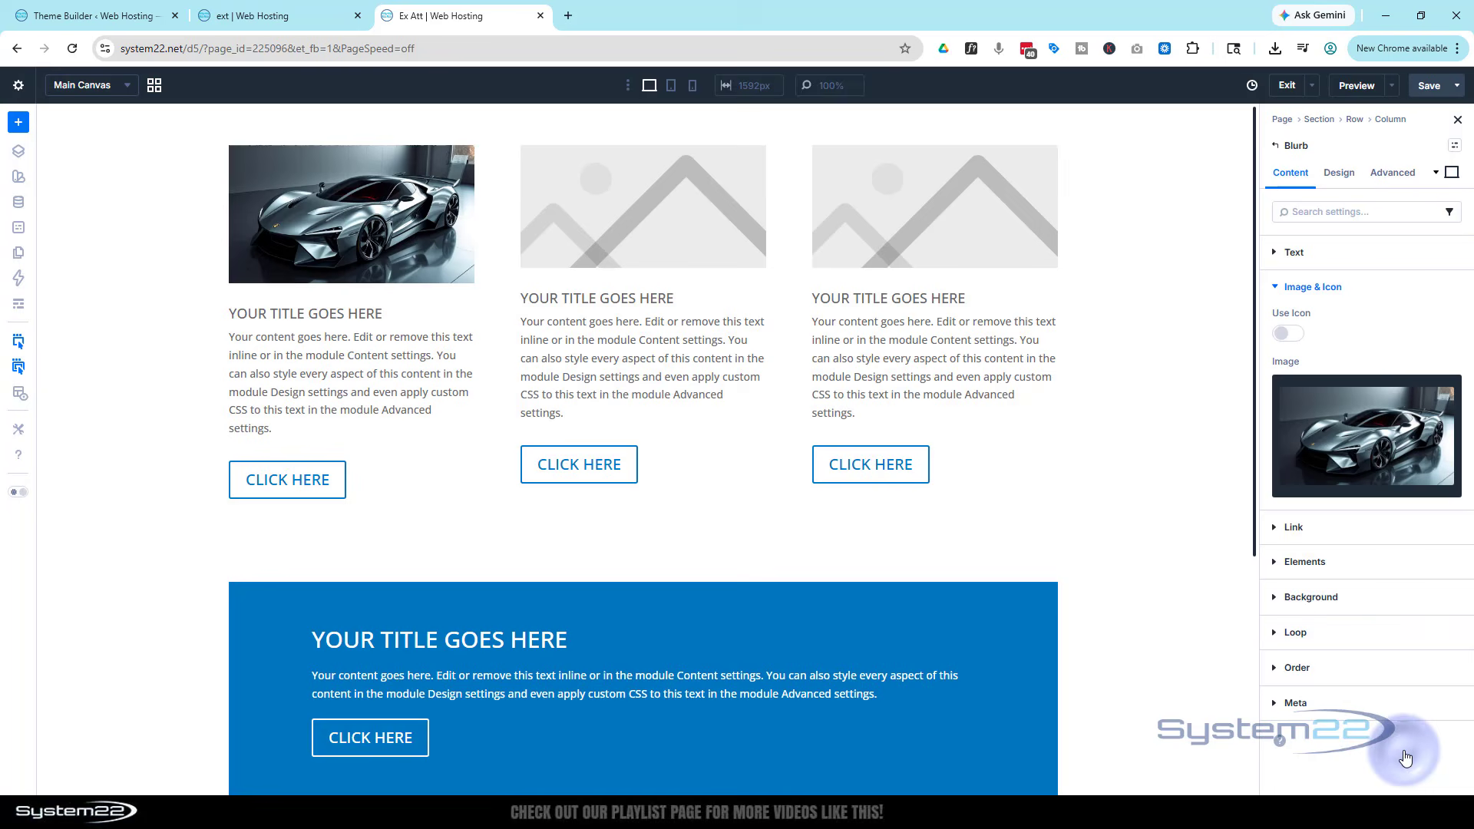
- Give the first blurb a solid background color of #0983F4
{"action": "left_click", "coordinate": [1274, 595]}
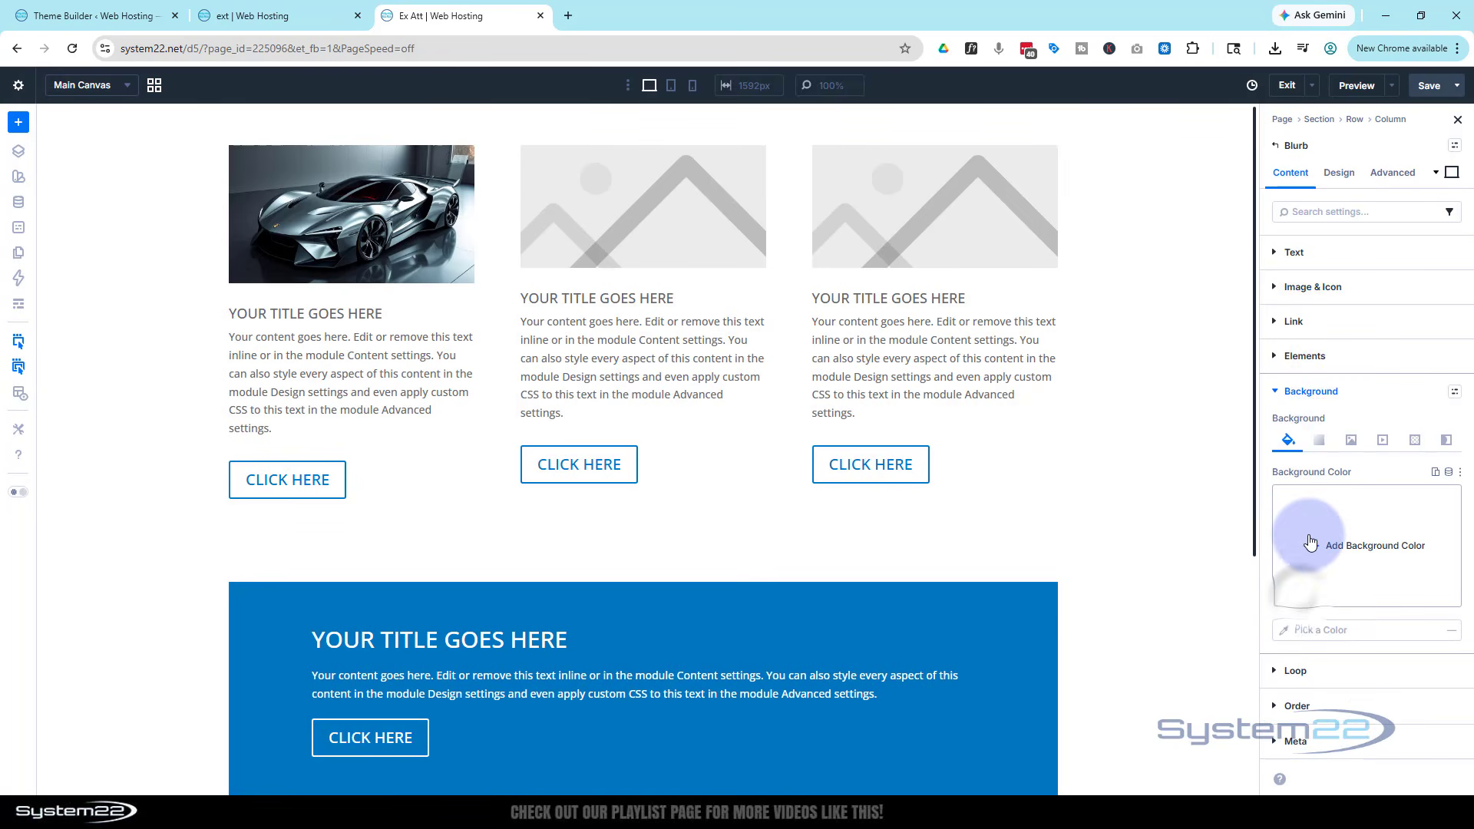
{"action": "left_click", "coordinate": [1312, 550]}
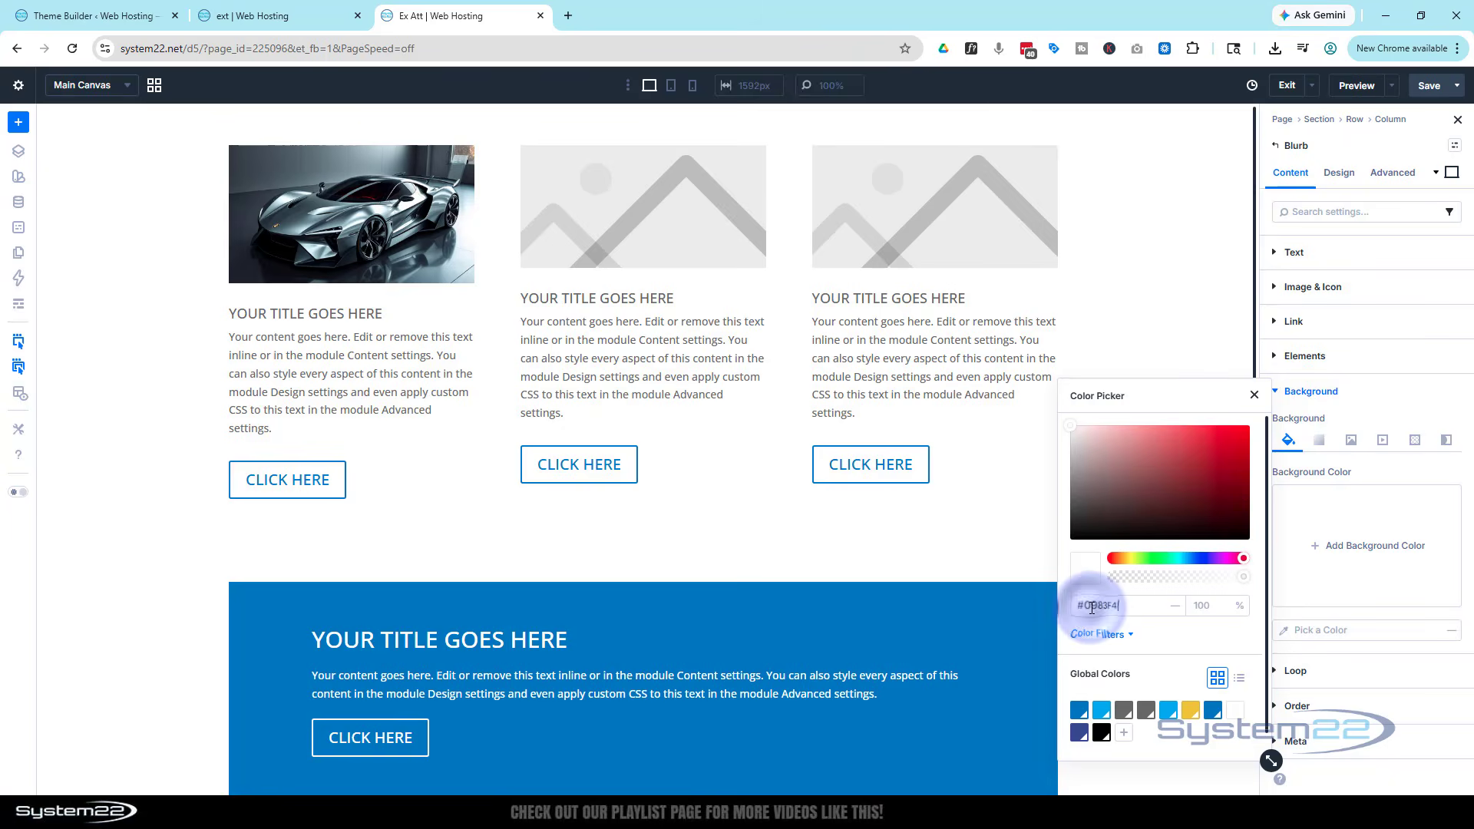
{"action": "left_click", "coordinate": [1379, 469]}
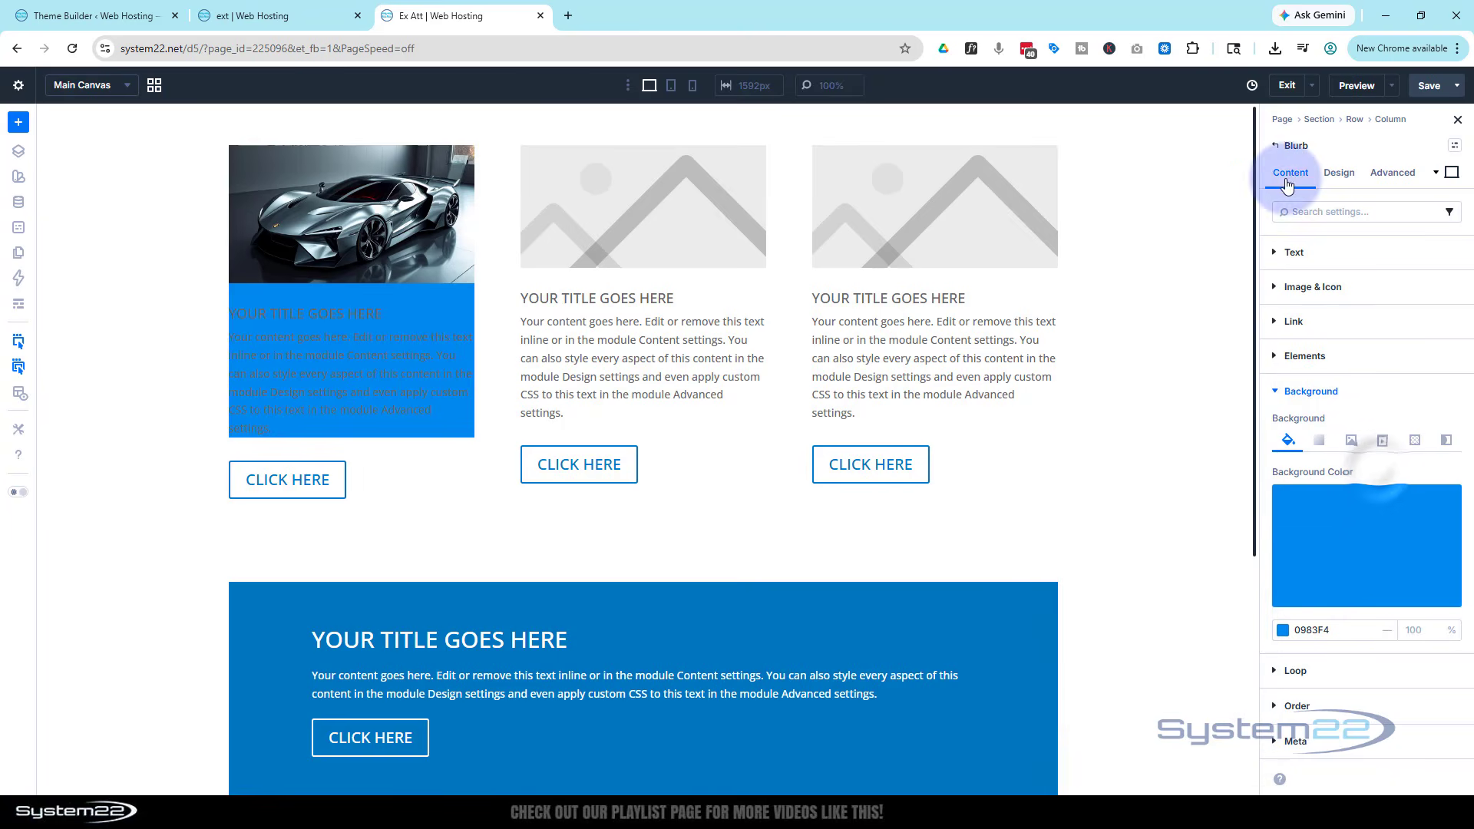
- Set the first blurb's text color to Light and center its text alignment
{"action": "left_click", "coordinate": [1340, 172]}
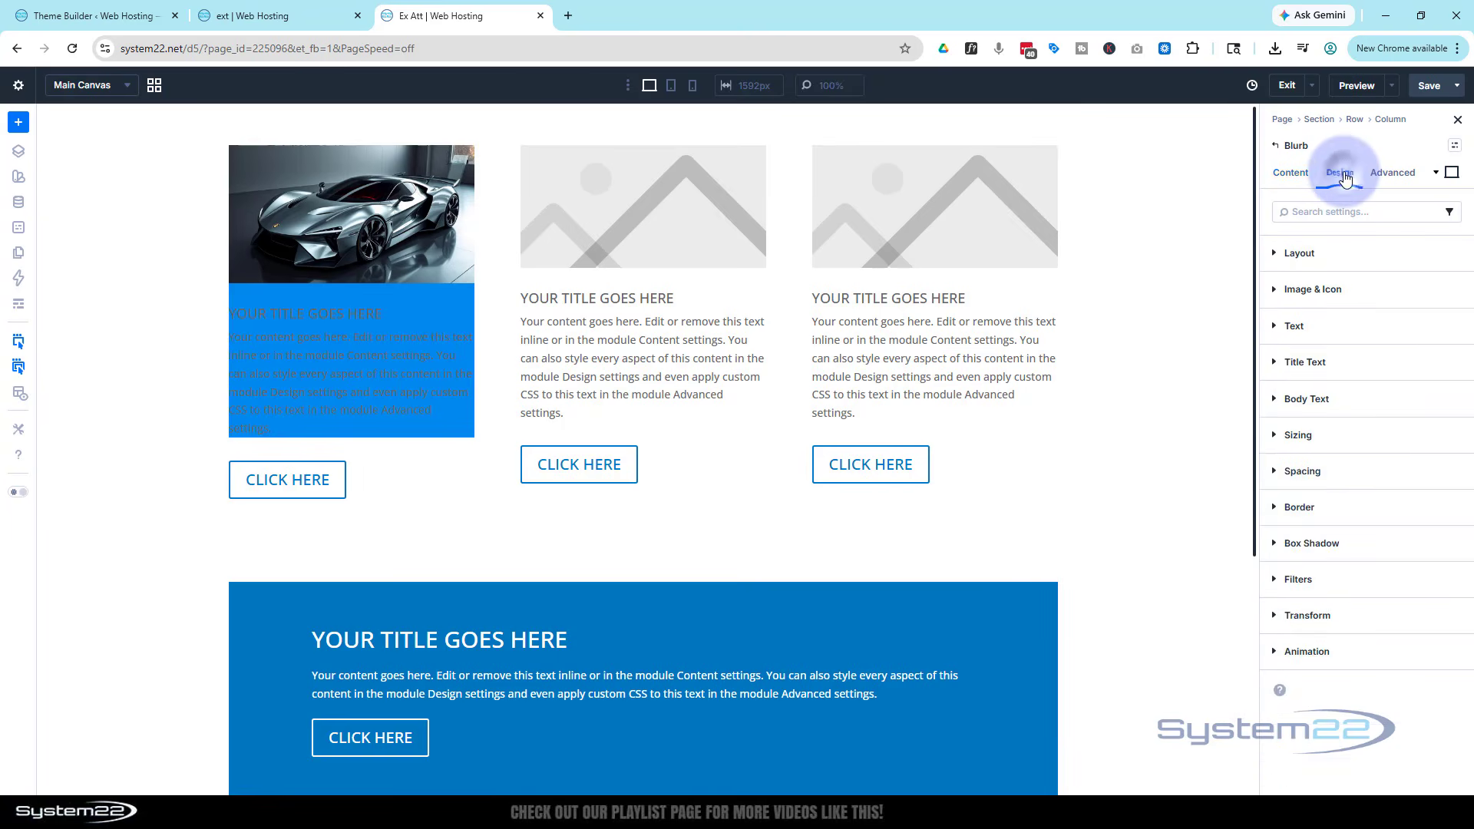
{"action": "left_click", "coordinate": [1352, 330]}
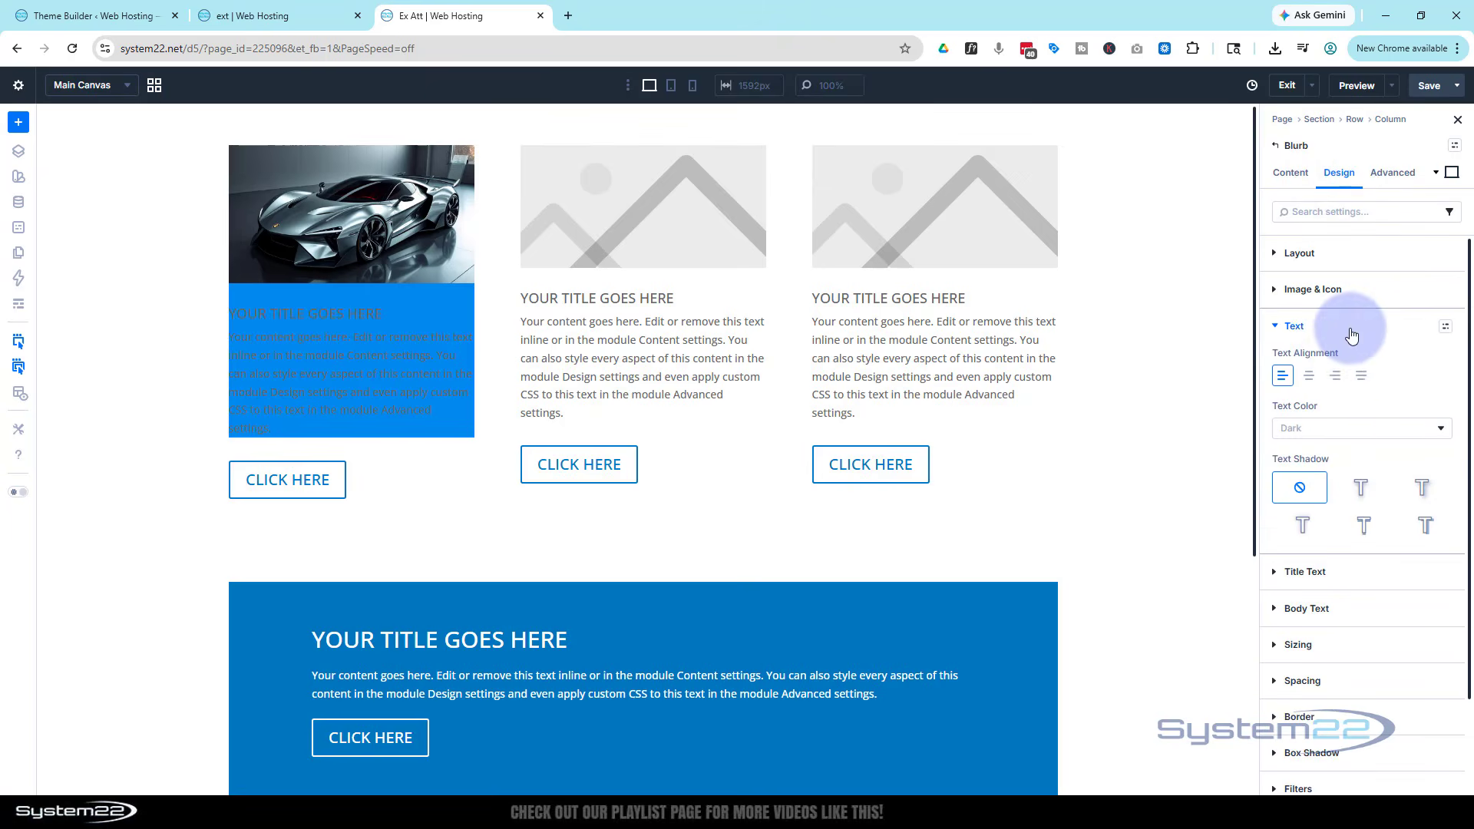
{"action": "left_click", "coordinate": [1340, 430]}
{"action": "left_click", "coordinate": [1339, 437]}
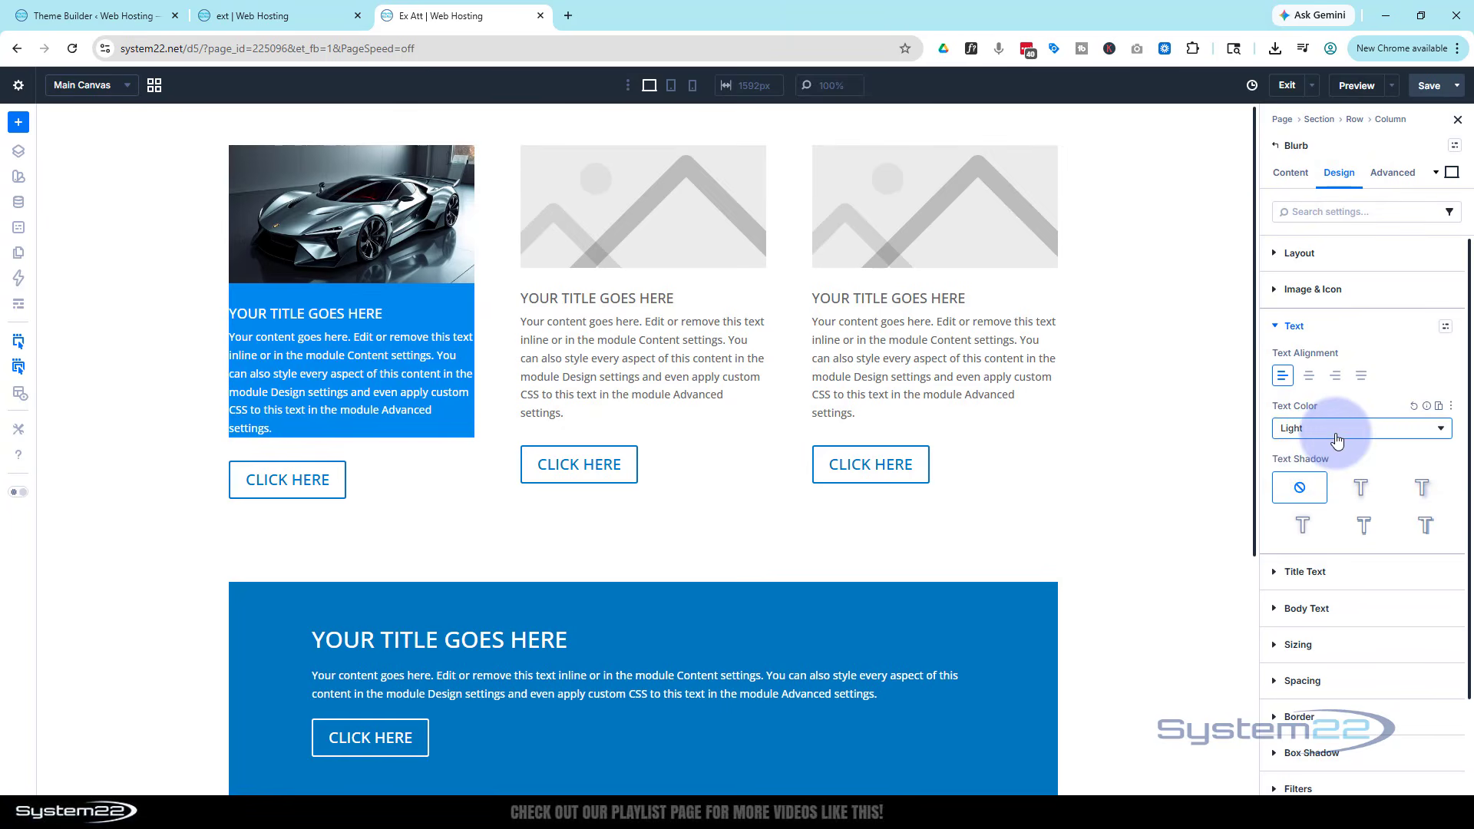
{"action": "left_click", "coordinate": [1310, 377]}
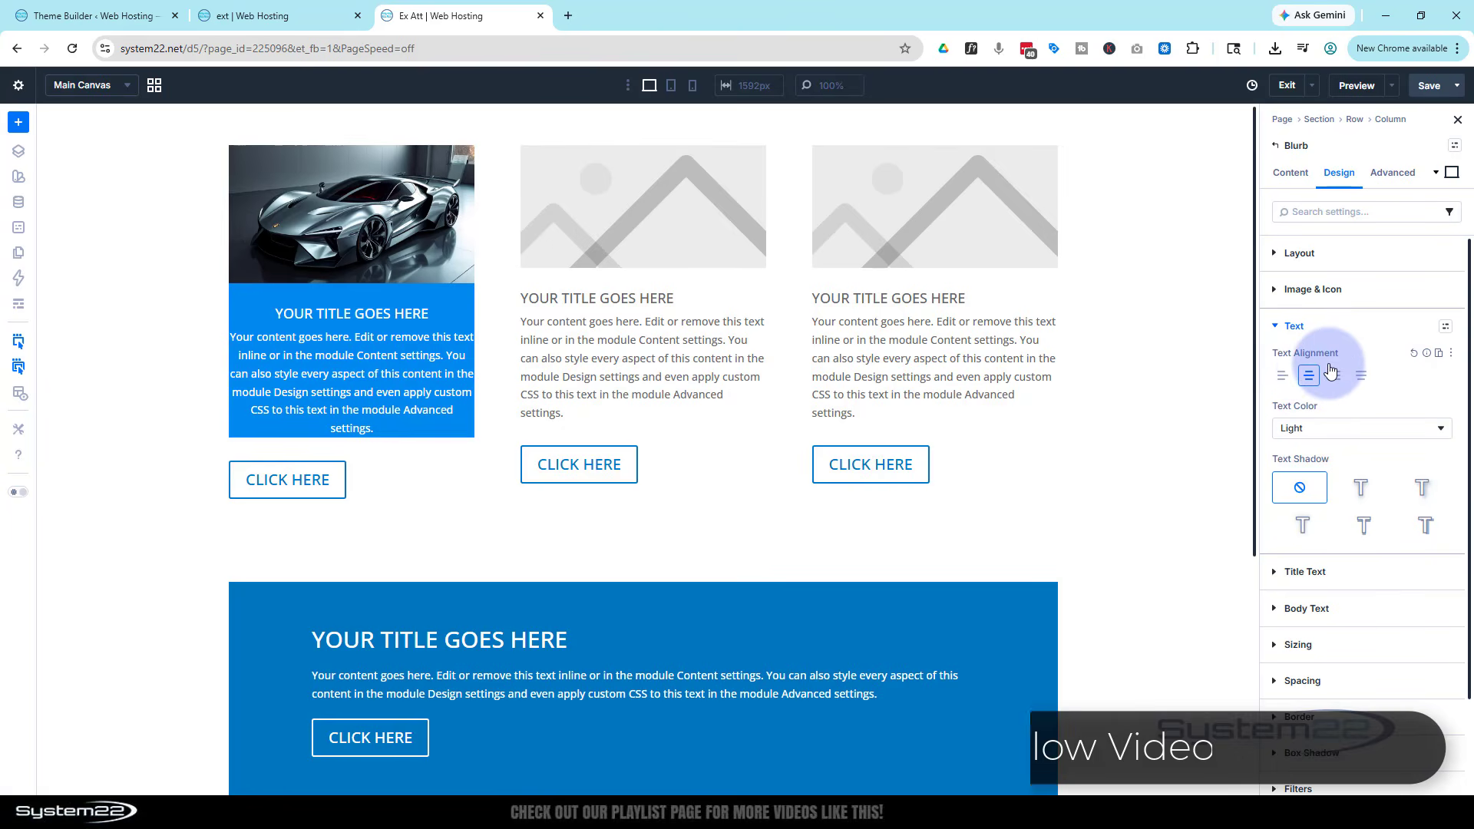
- Enable the additional Spacing option group for the first blurb's Body Text settings
{"action": "scroll", "coordinate": [1331, 371], "scroll_direction": "down", "scroll_amount": 3}
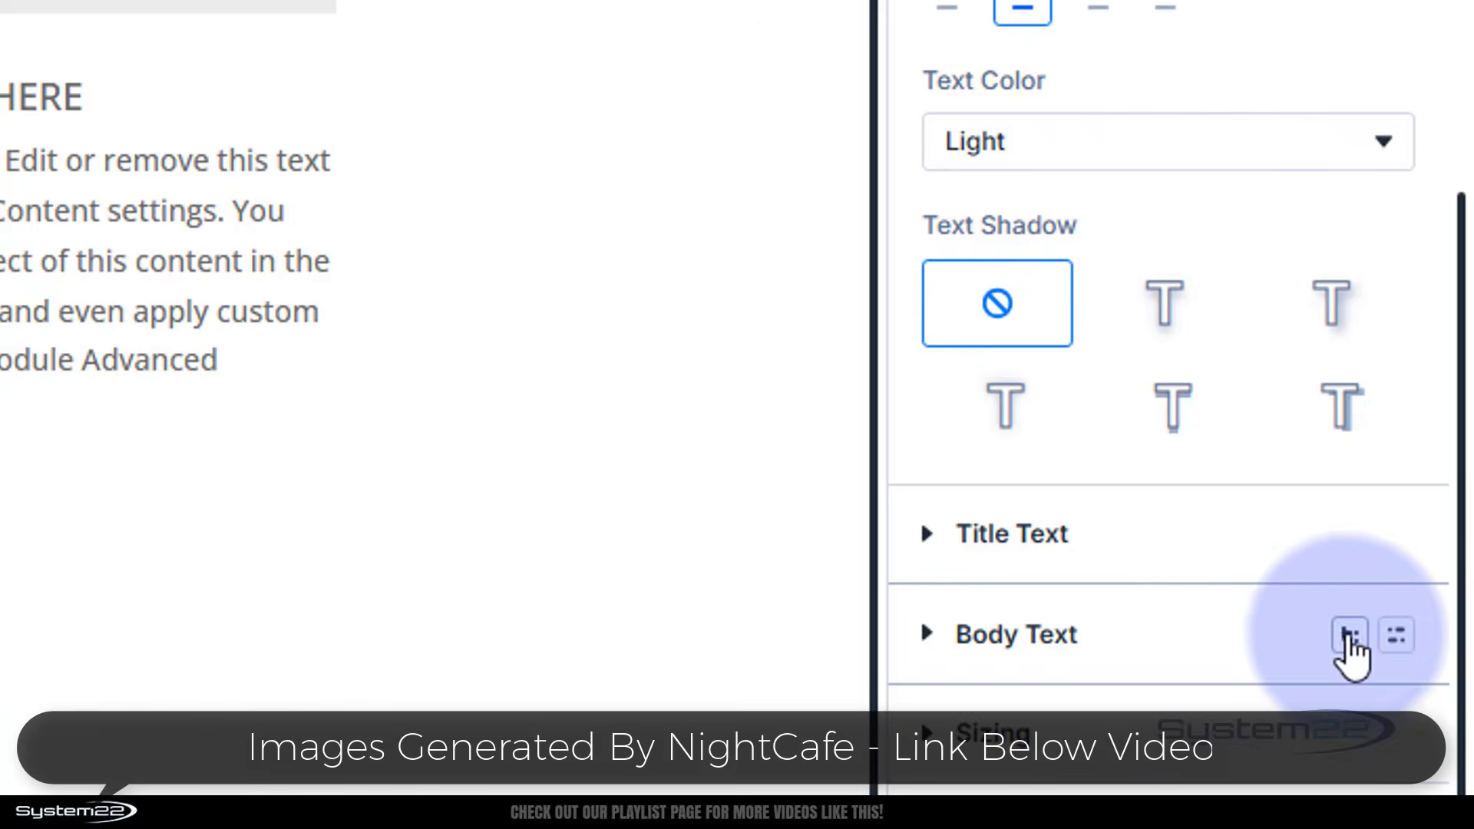
{"action": "left_click", "coordinate": [1349, 617]}
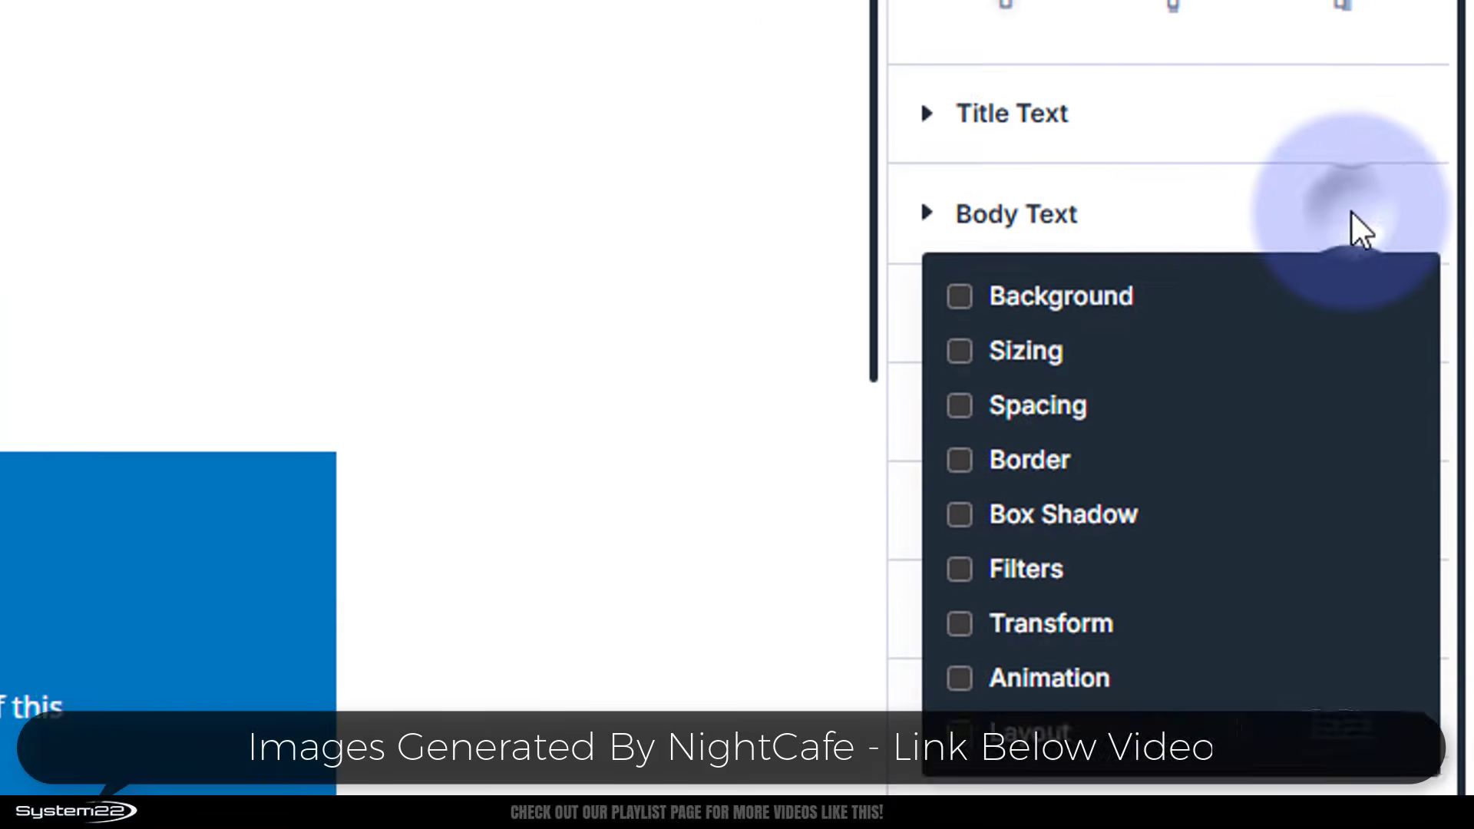
{"action": "left_click", "coordinate": [1063, 262]}
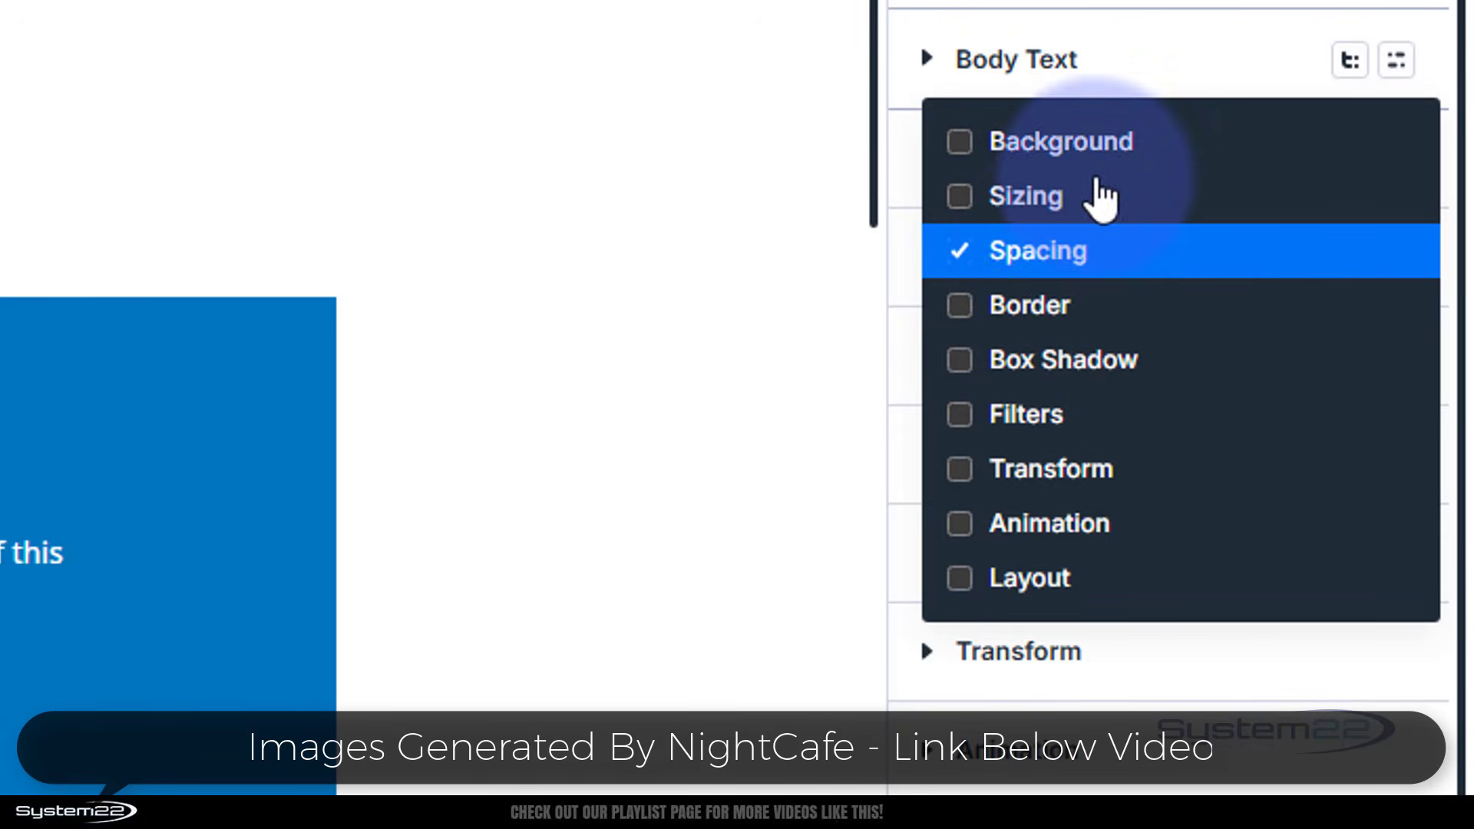
{"action": "left_click", "coordinate": [1167, 77]}
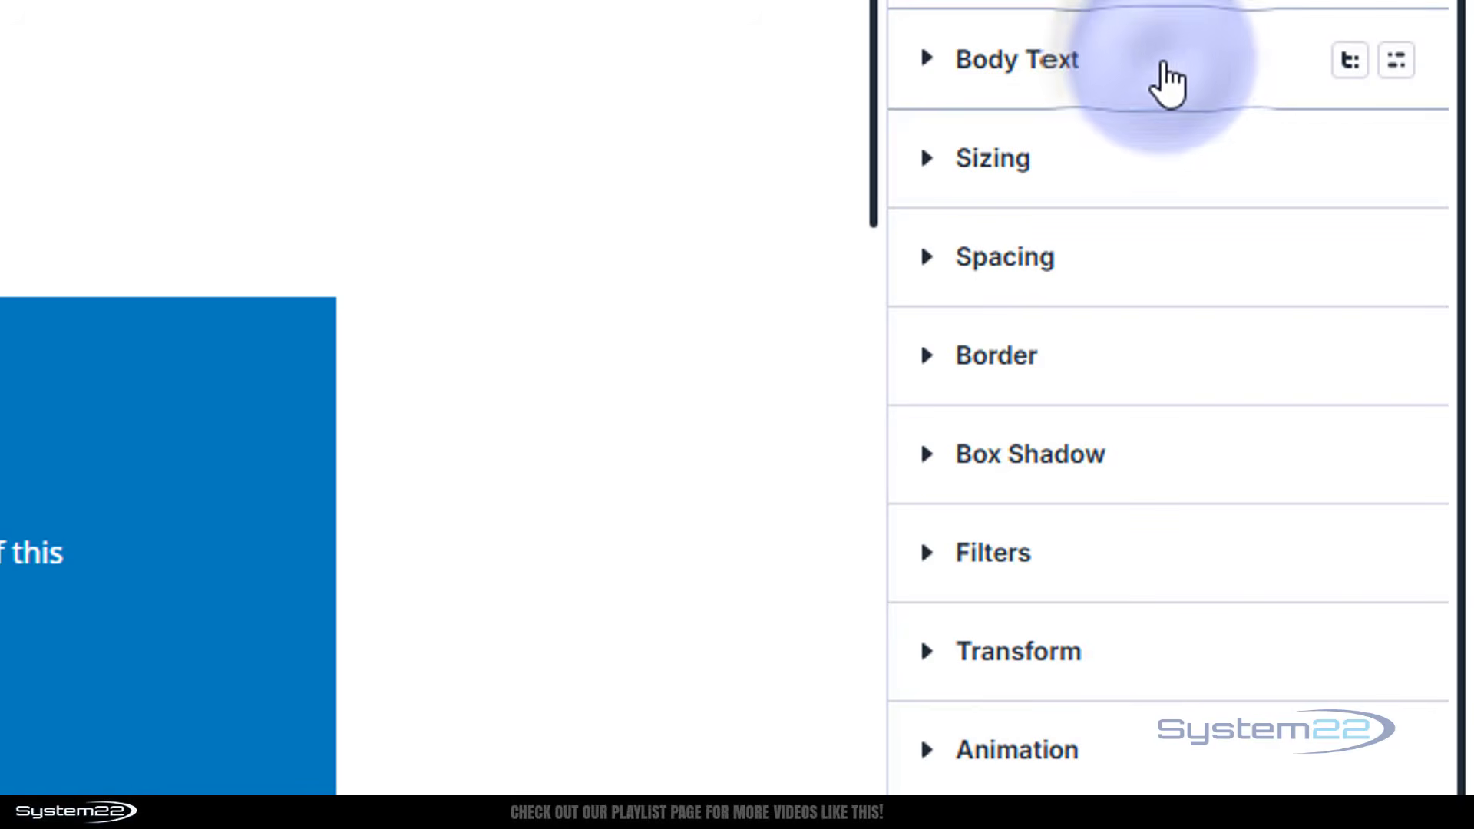
- Set the blurb body text's left and right padding to 15 px with the two sides linked
{"action": "left_click", "coordinate": [924, 59]}
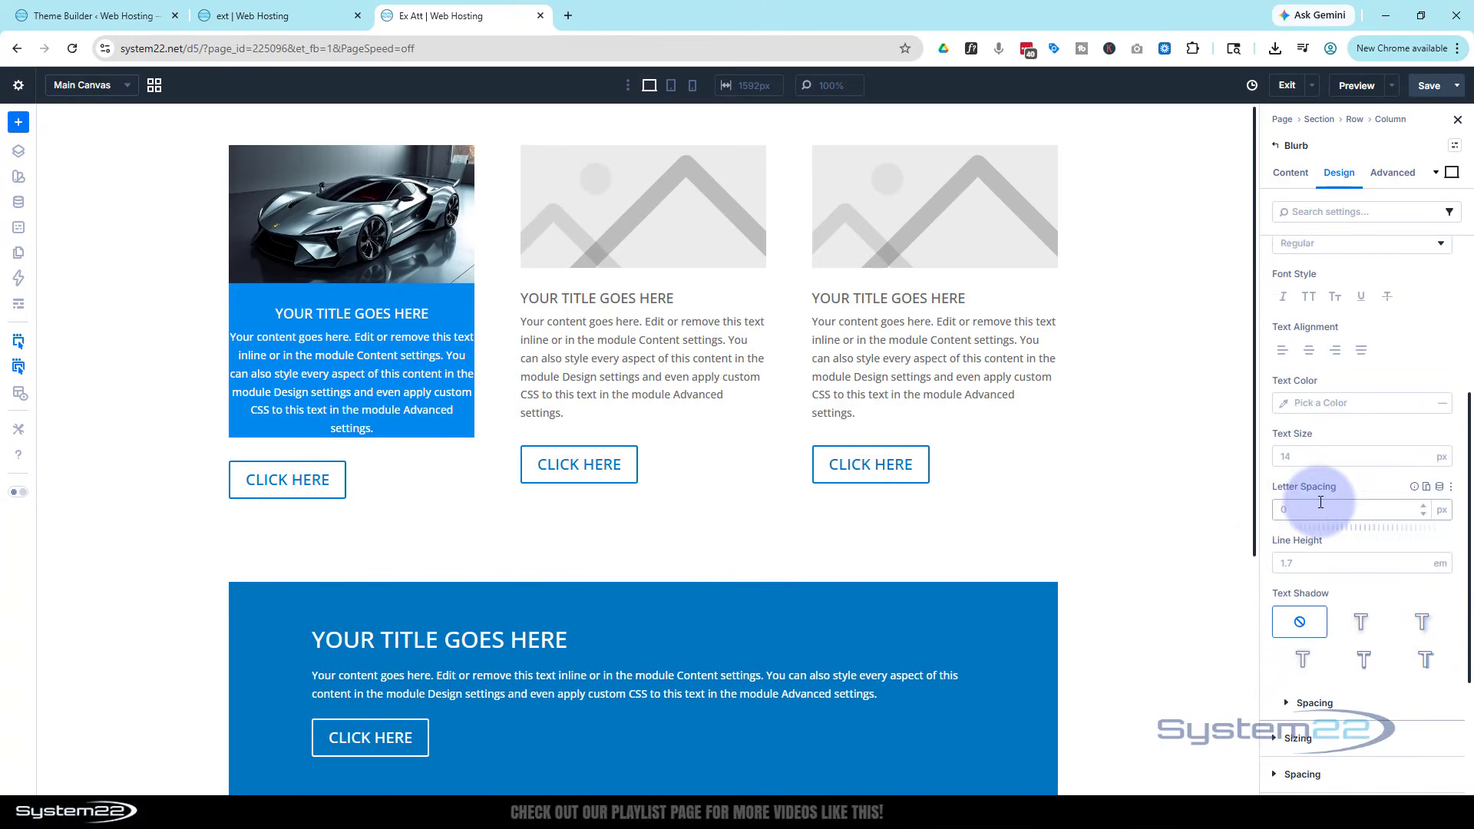
{"action": "scroll", "coordinate": [1259, 537], "scroll_direction": "down", "scroll_amount": 3}
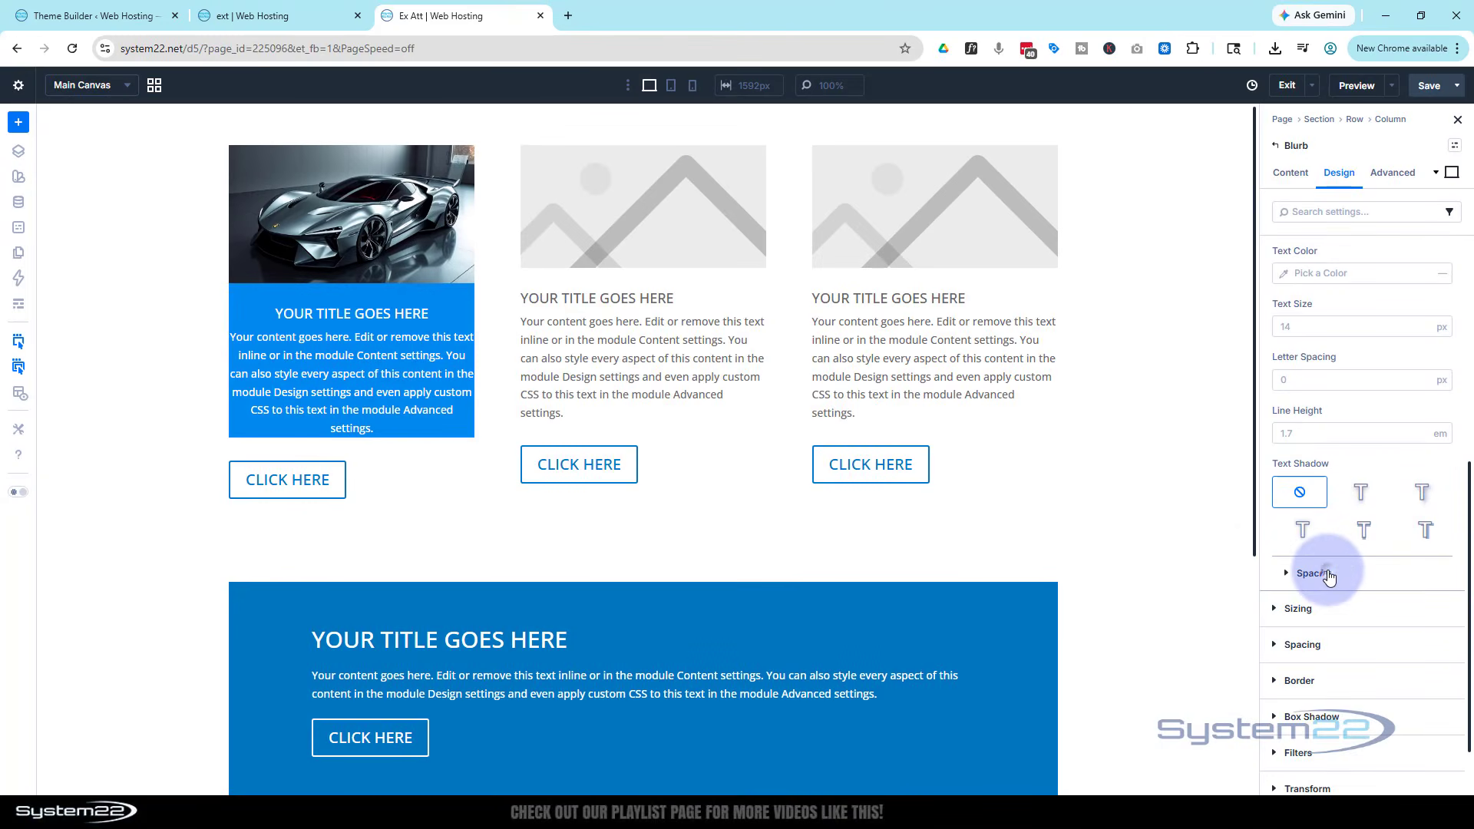
{"action": "left_click", "coordinate": [1297, 574]}
{"action": "scroll", "coordinate": [1321, 553], "scroll_direction": "down", "scroll_amount": 2}
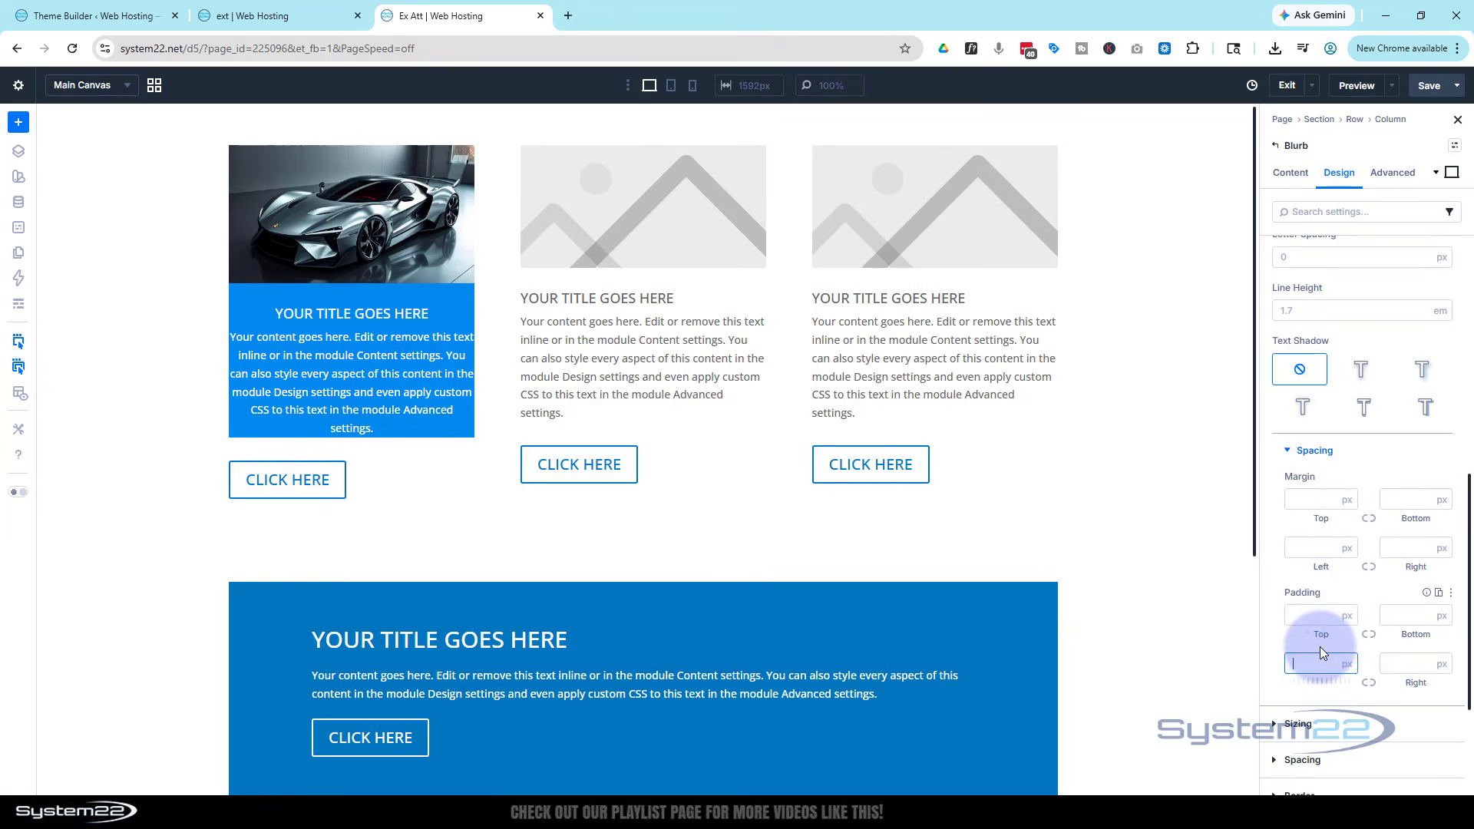
{"action": "type", "text": "15"}
{"action": "left_click", "coordinate": [1370, 684]}
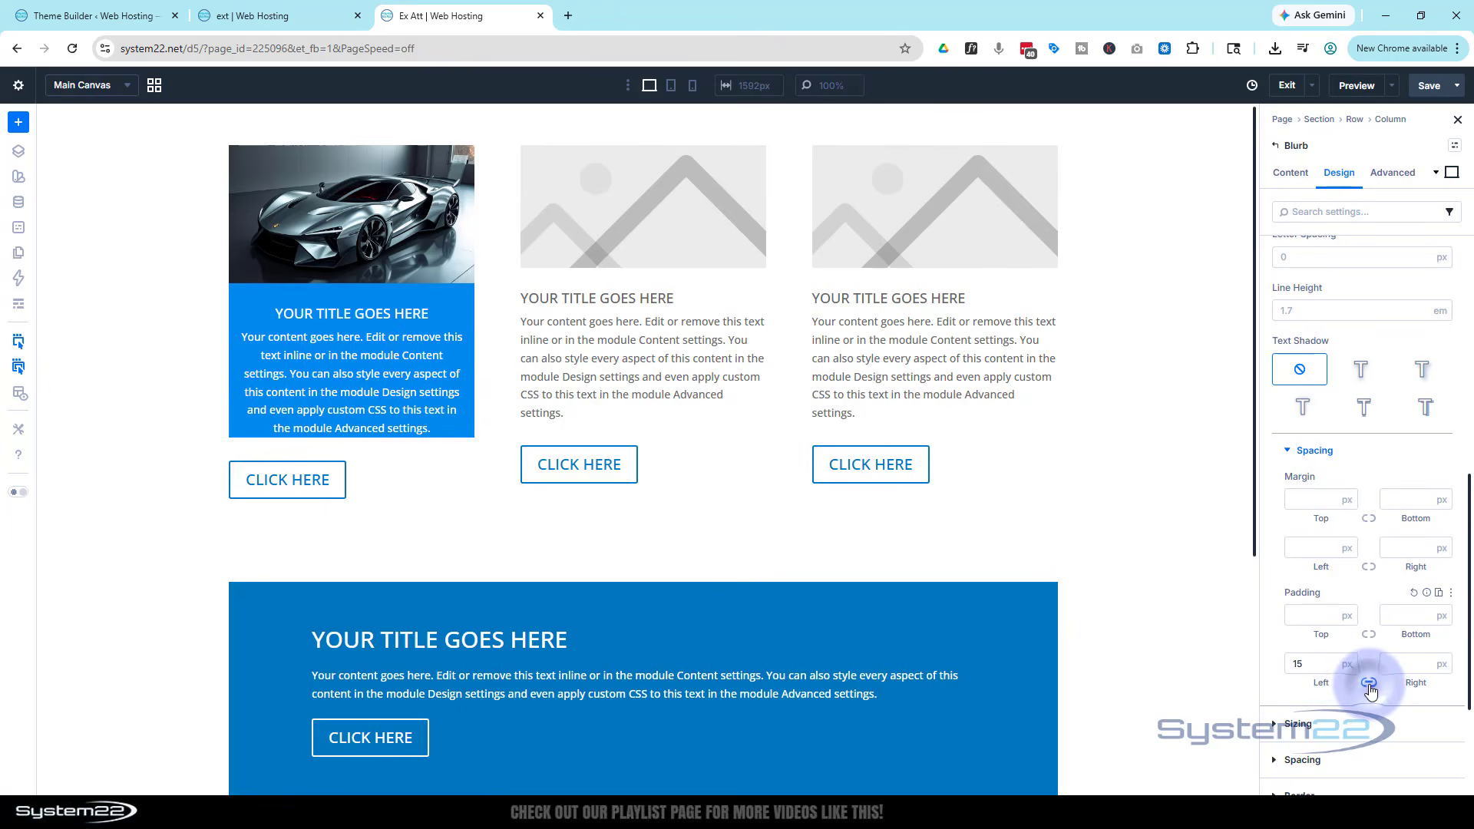
- Set the first blurb module's own bottom padding to 30 px
{"action": "scroll", "coordinate": [1342, 639], "scroll_direction": "down", "scroll_amount": 2}
{"action": "left_click", "coordinate": [1333, 639]}
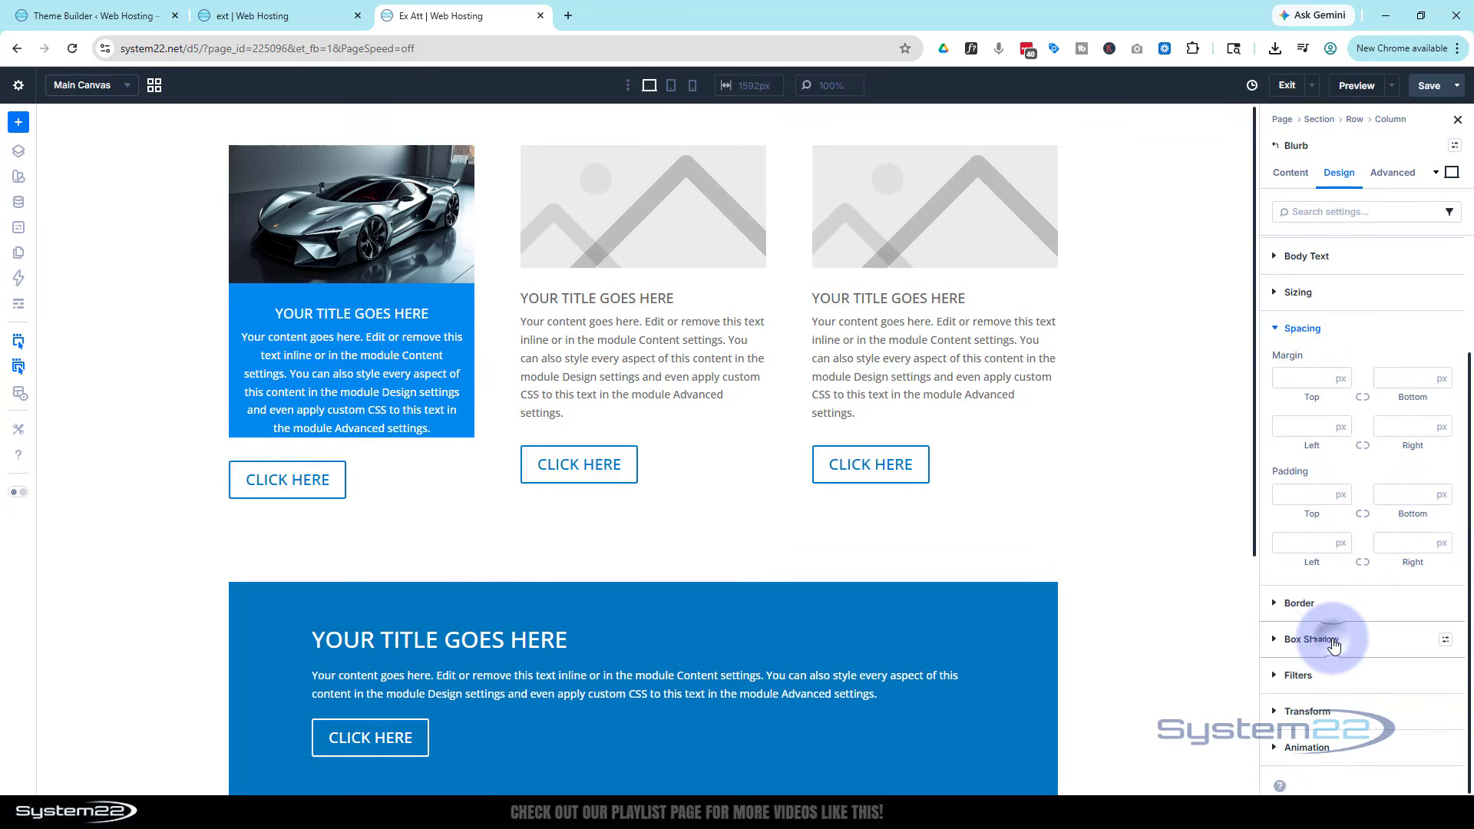
{"action": "left_click", "coordinate": [1402, 493]}
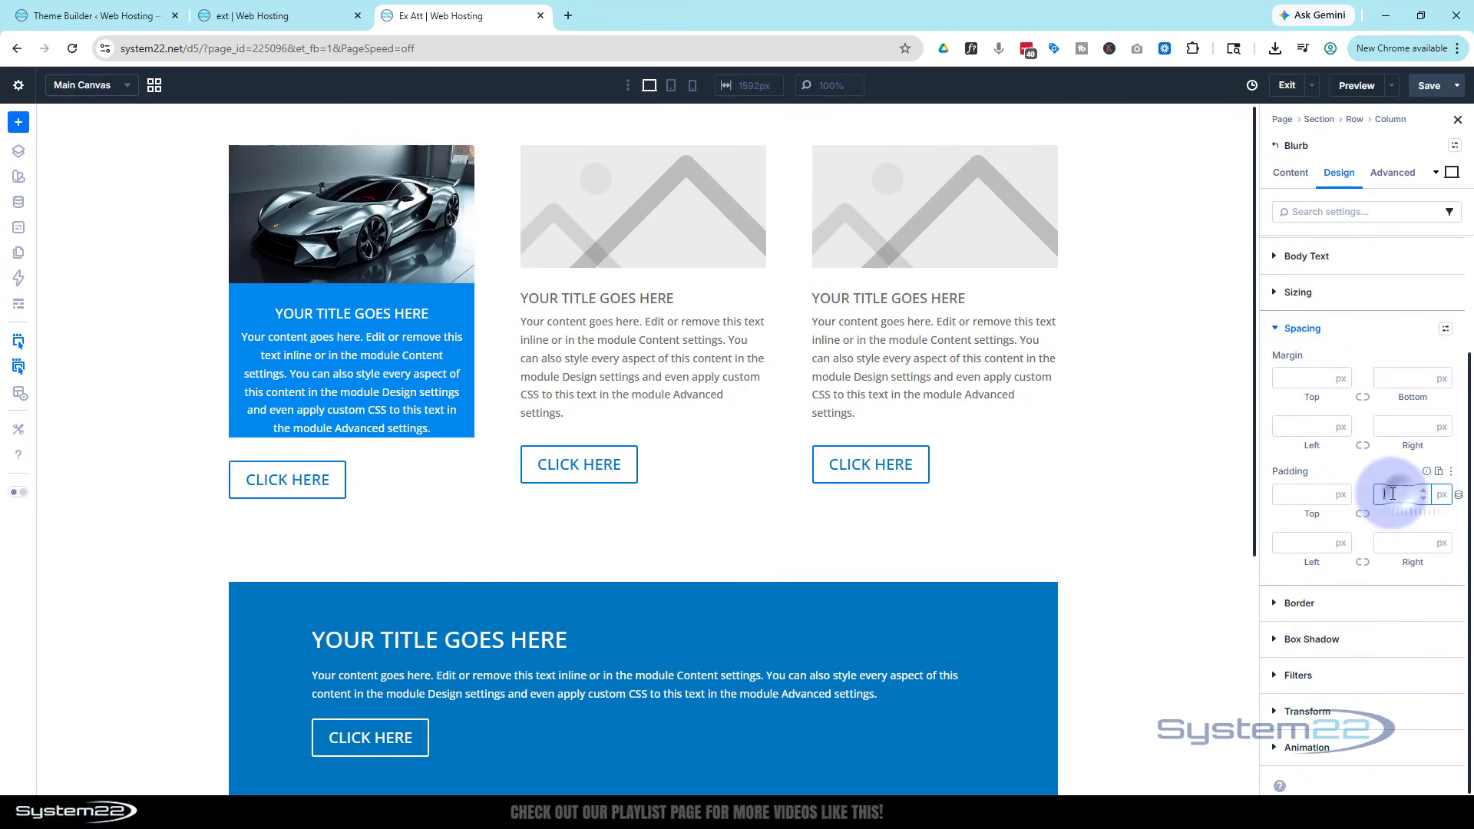
{"action": "type", "text": "30"}
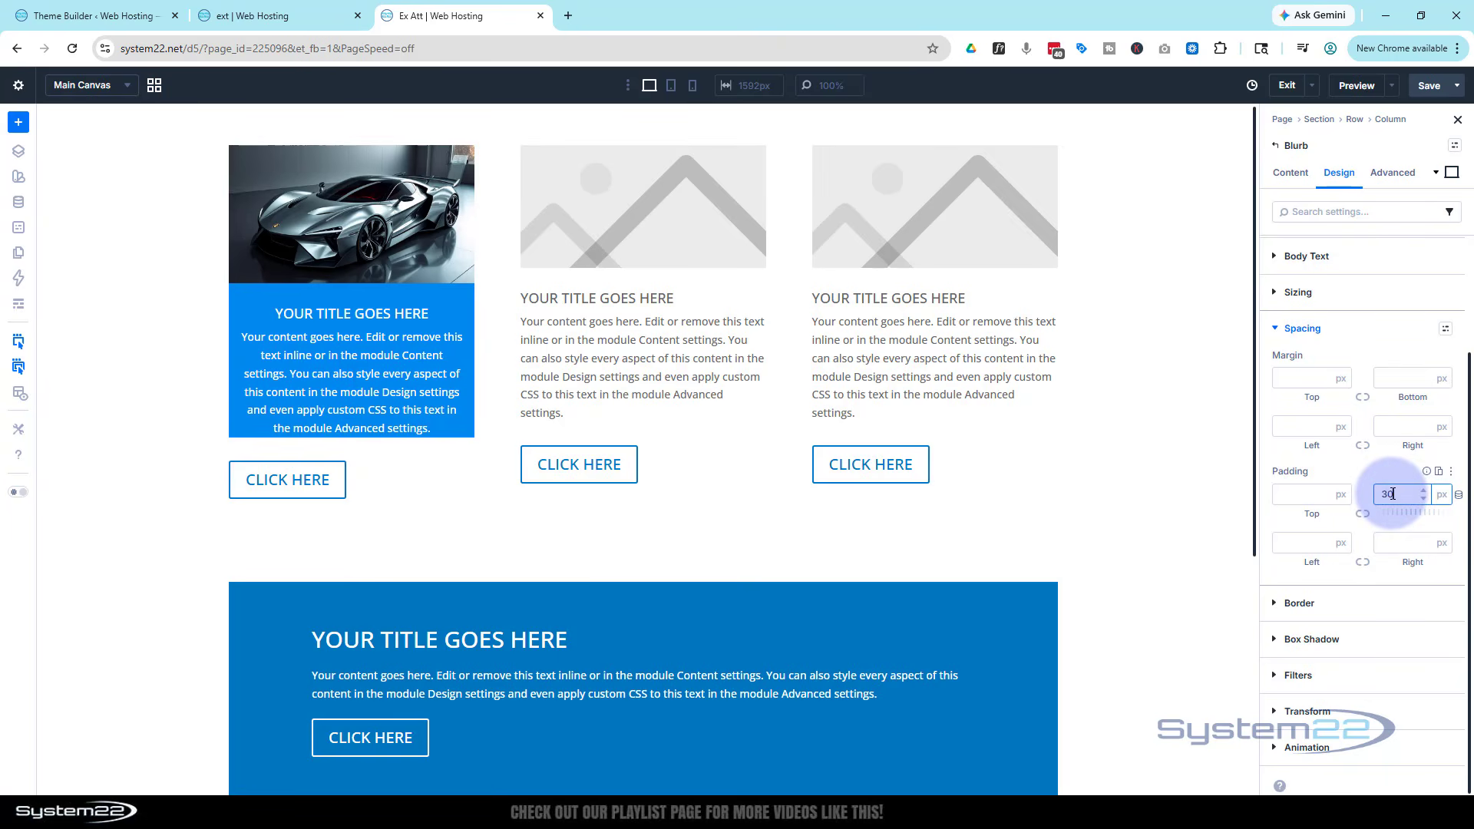
{"action": "left_click", "coordinate": [1380, 473]}
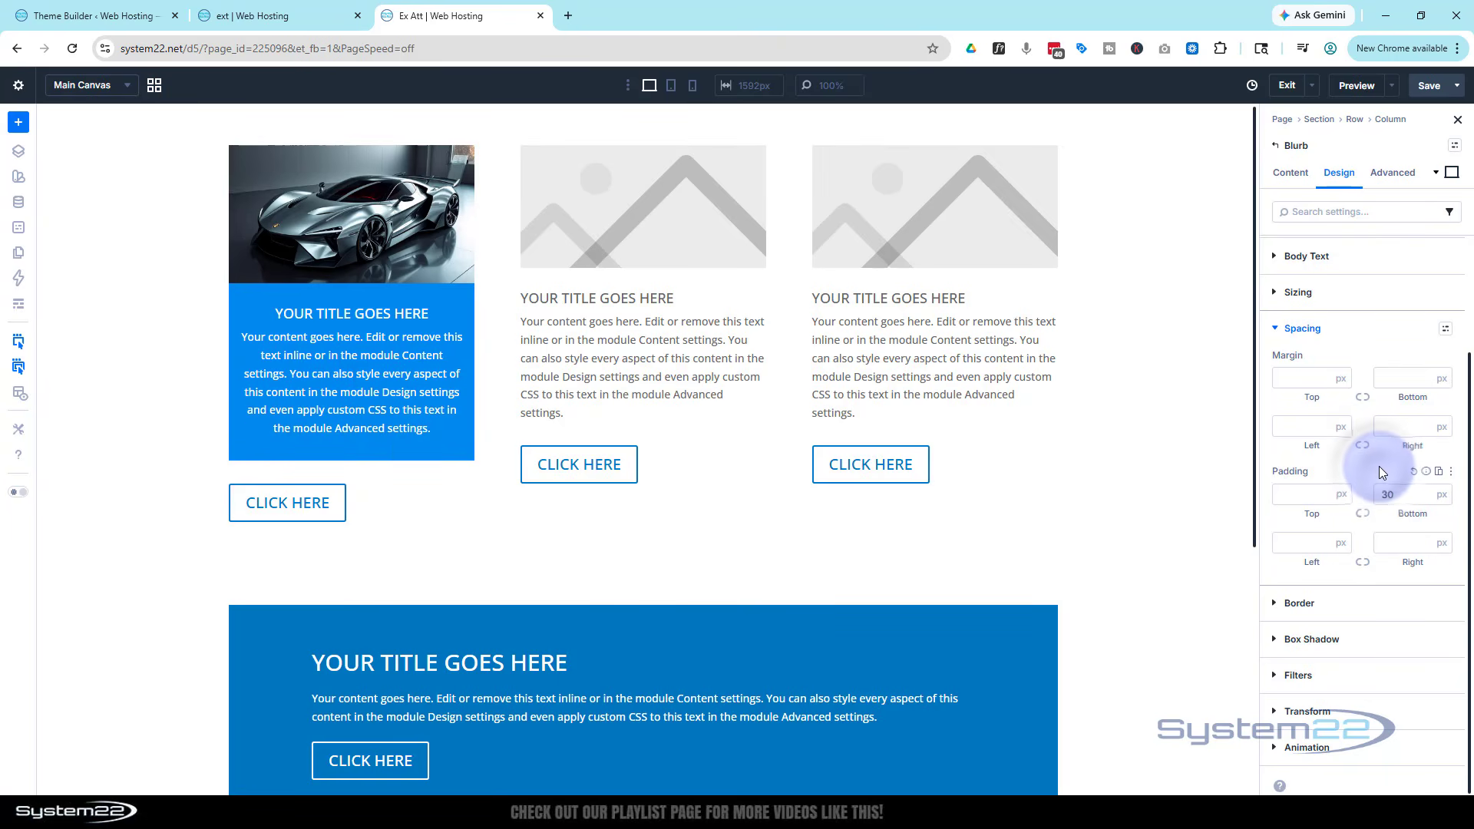
{"action": "left_click", "coordinate": [1282, 329]}
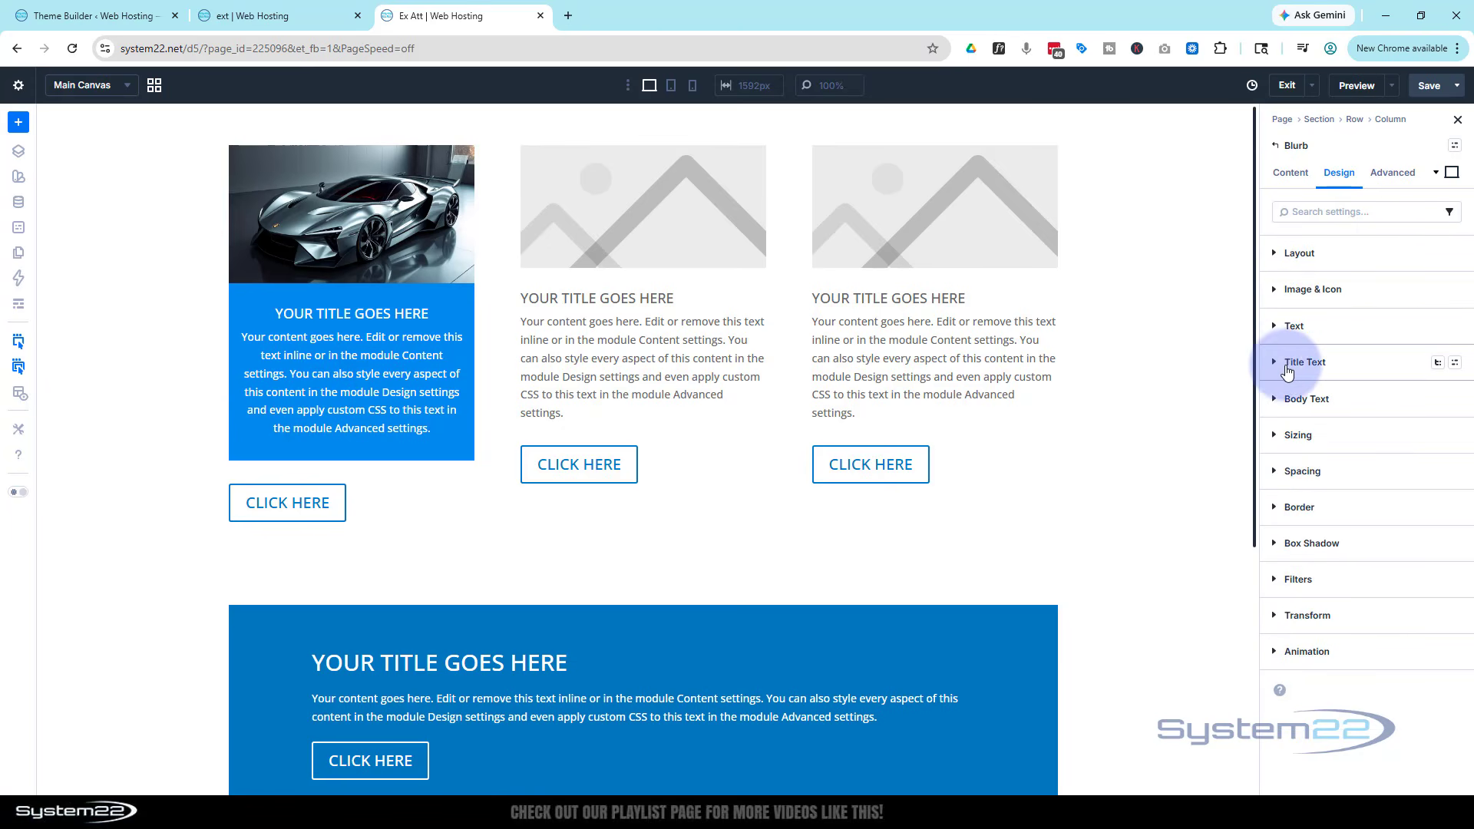
- Style the first blurb's title with the Abel font, Semi Bold weight and a 22 px text size
{"action": "left_click", "coordinate": [1281, 367]}
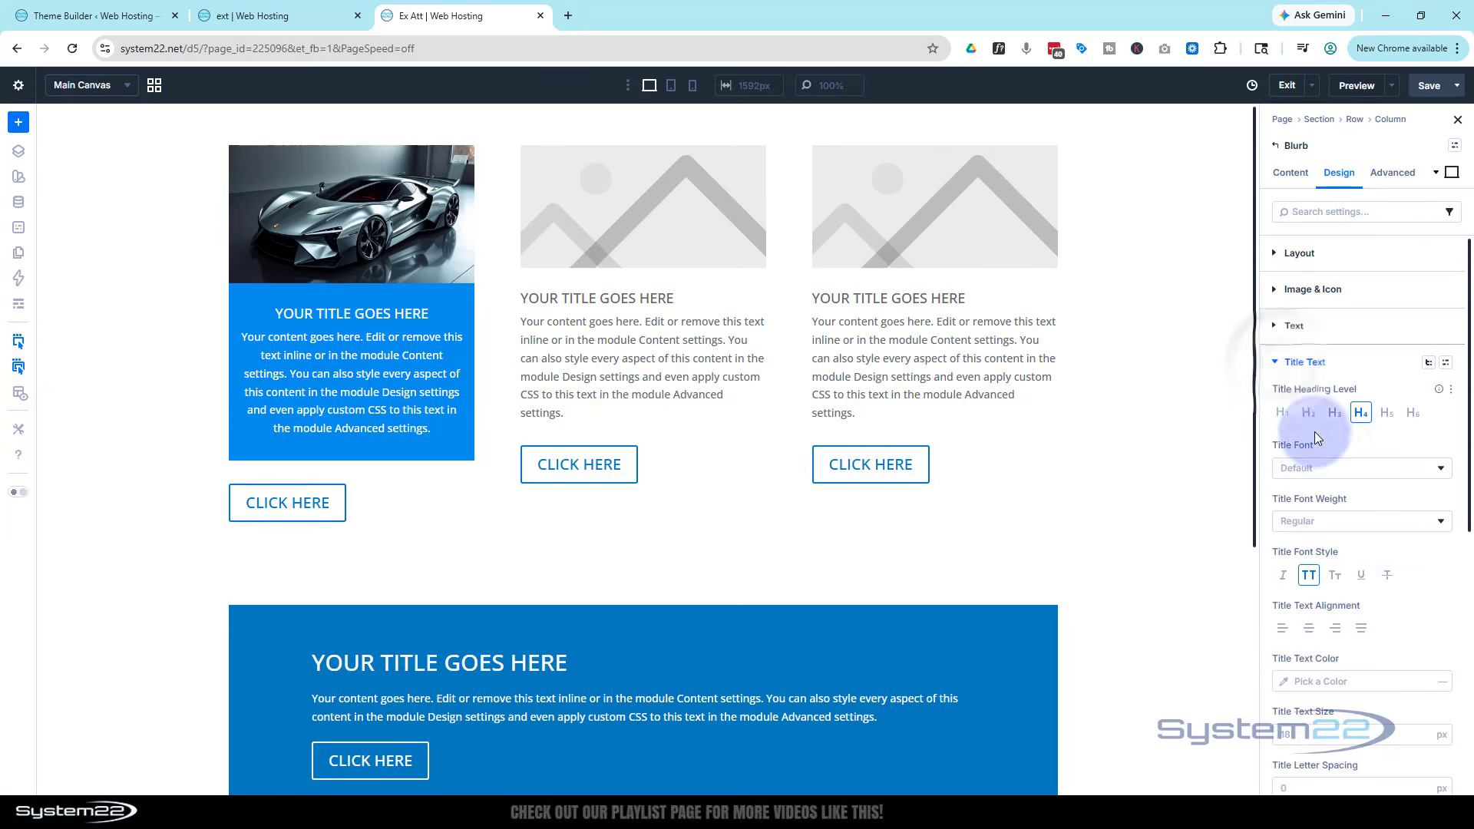
{"action": "left_click", "coordinate": [1317, 477]}
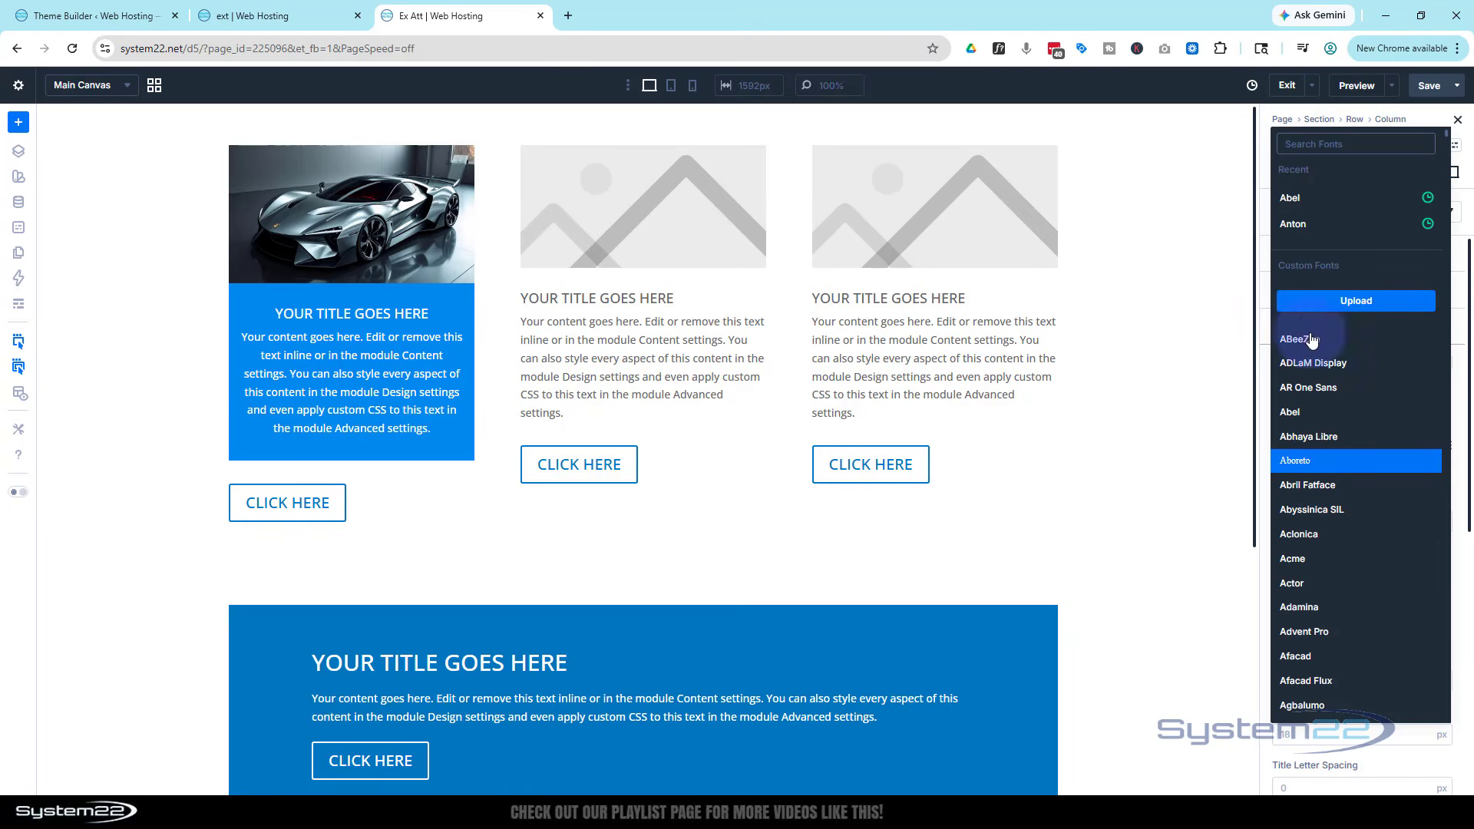
{"action": "left_click", "coordinate": [1295, 201]}
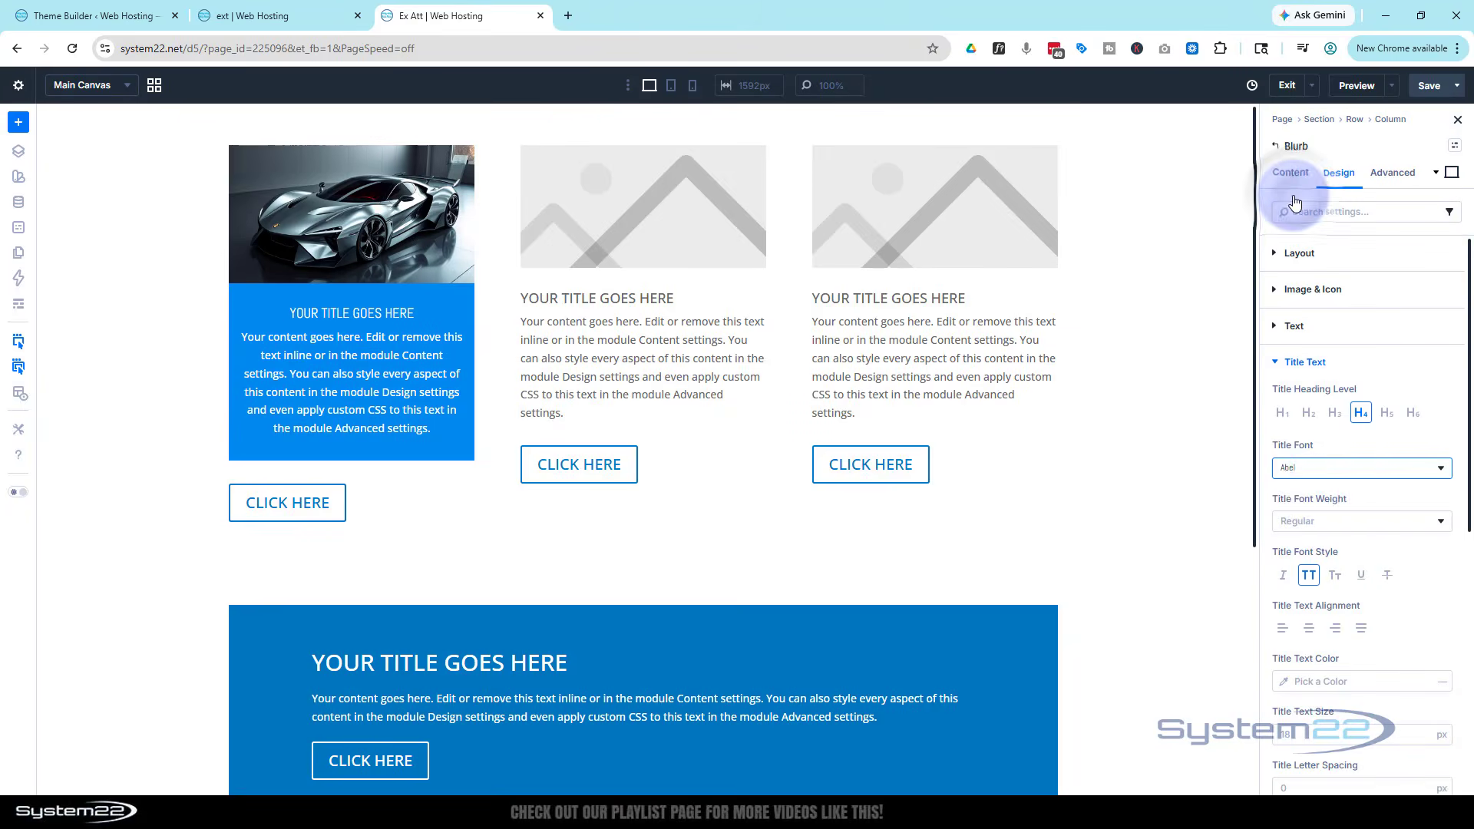
{"action": "left_click", "coordinate": [1326, 525]}
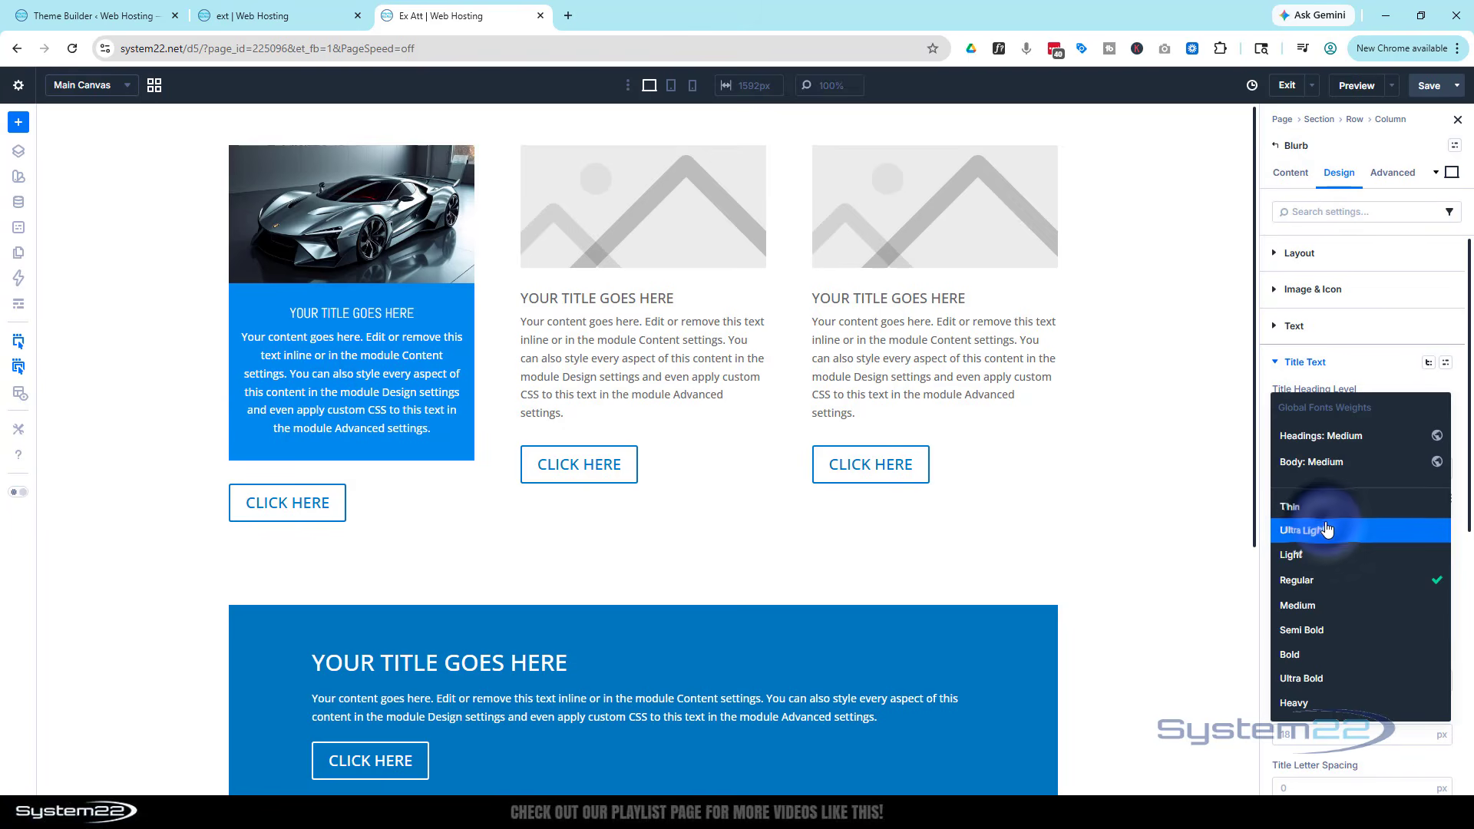
{"action": "left_click", "coordinate": [1333, 636]}
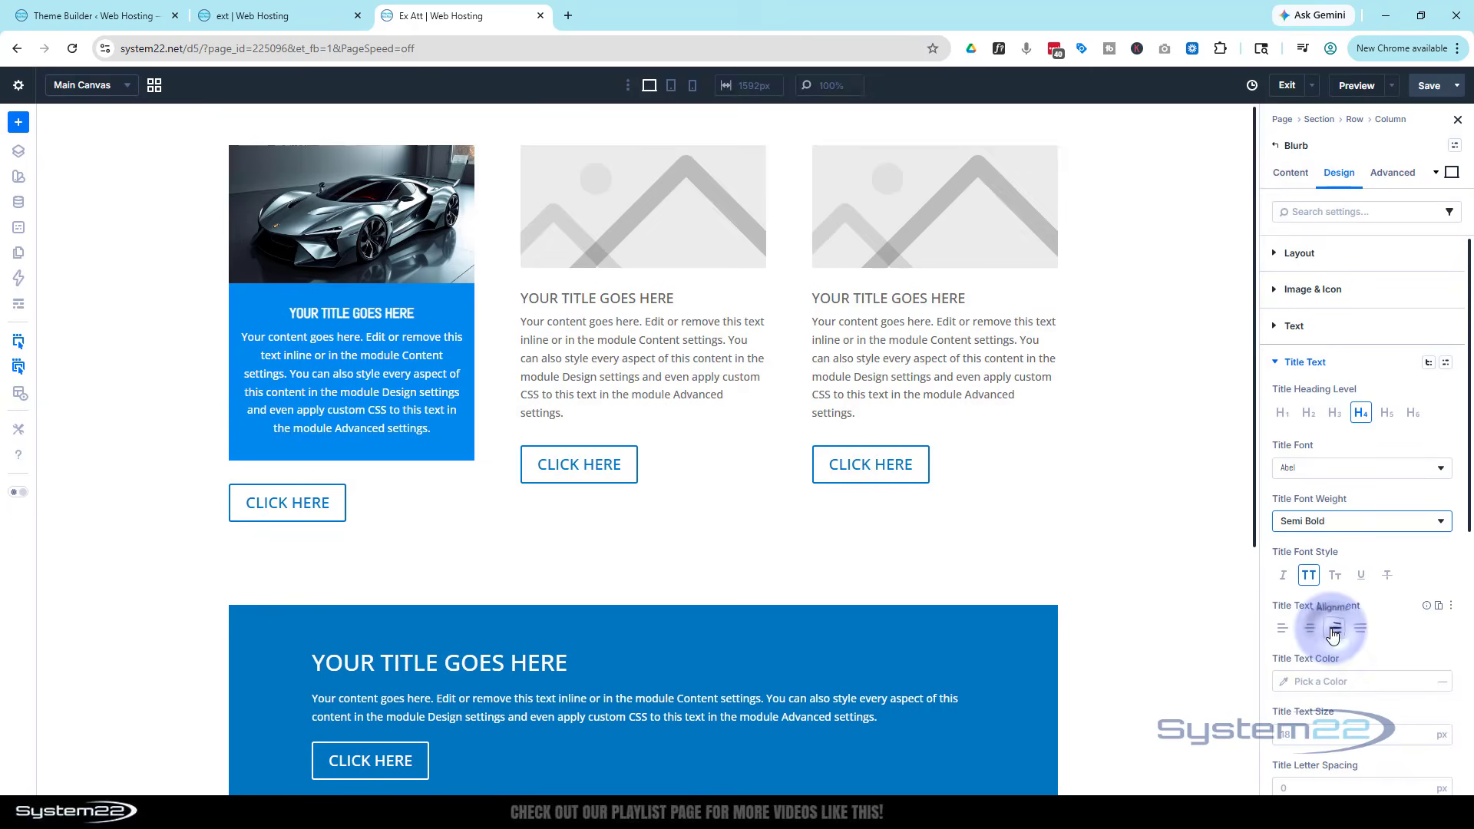
{"action": "scroll", "coordinate": [1313, 628], "scroll_direction": "down", "scroll_amount": 2}
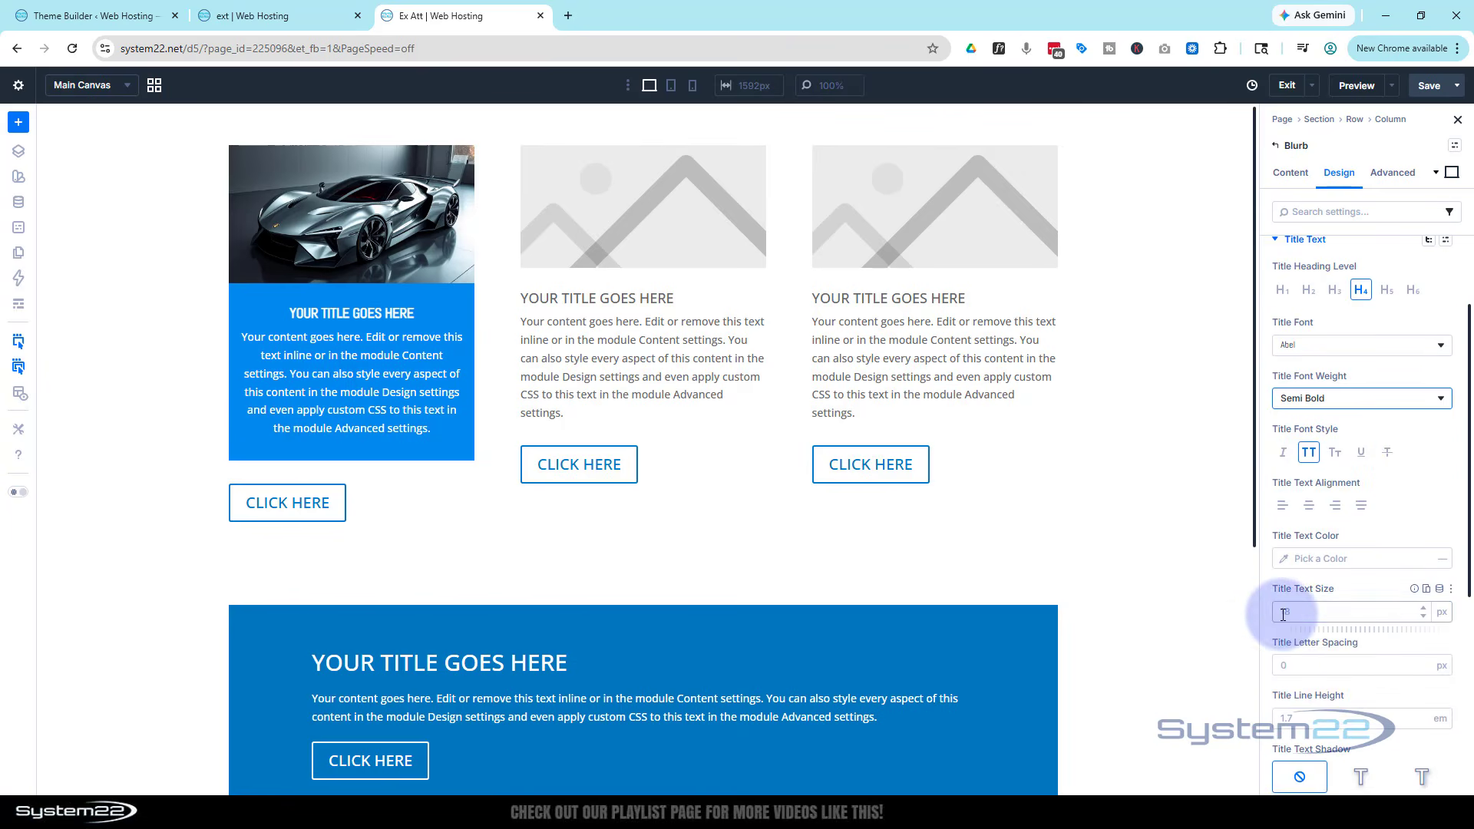
{"action": "left_click", "coordinate": [1284, 614]}
{"action": "type", "text": "22"}
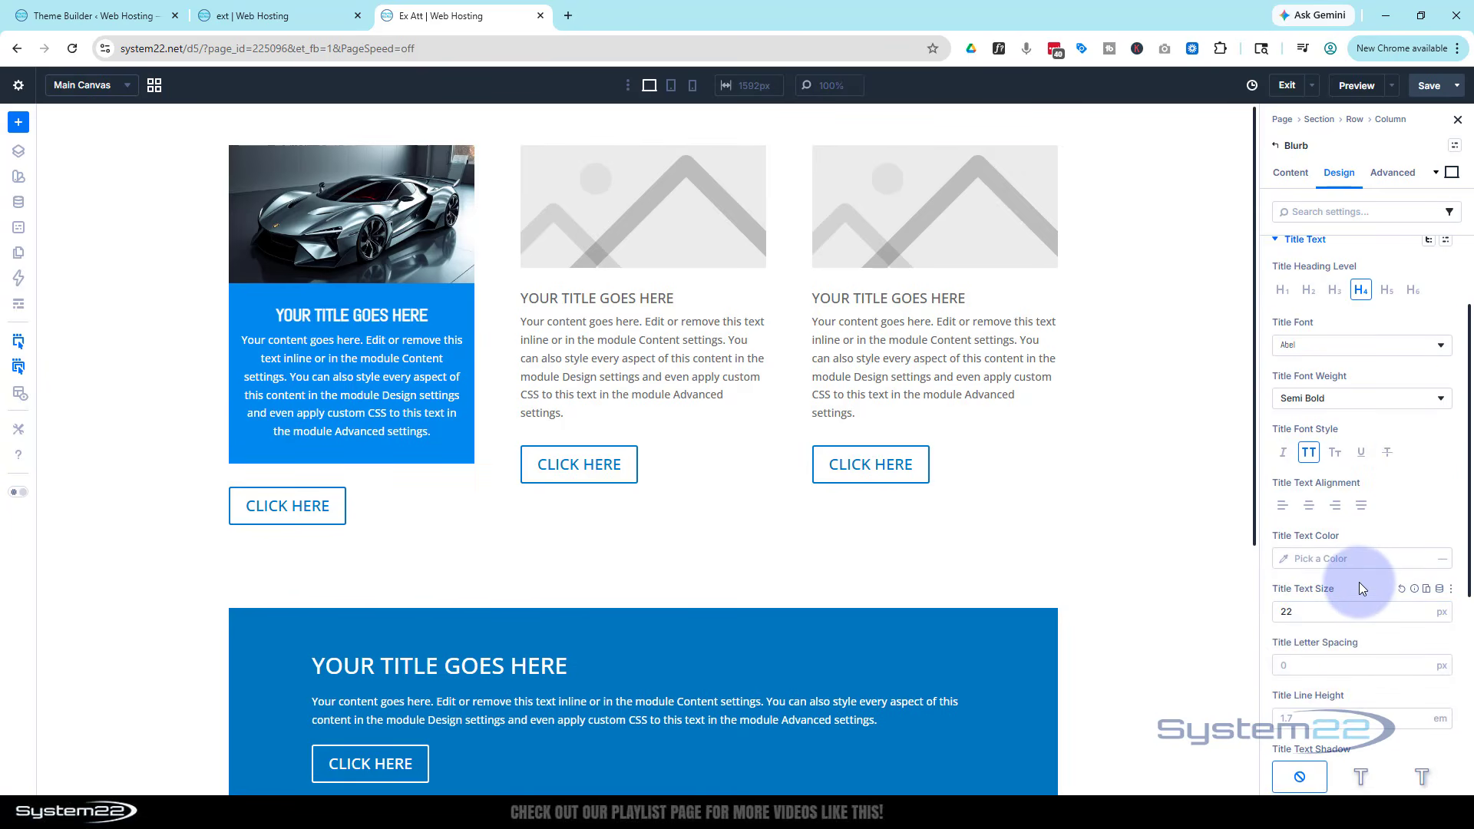
- Apply the Preset 3 box shadow to the first blurb
{"action": "scroll", "coordinate": [1361, 576], "scroll_direction": "down", "scroll_amount": 6}
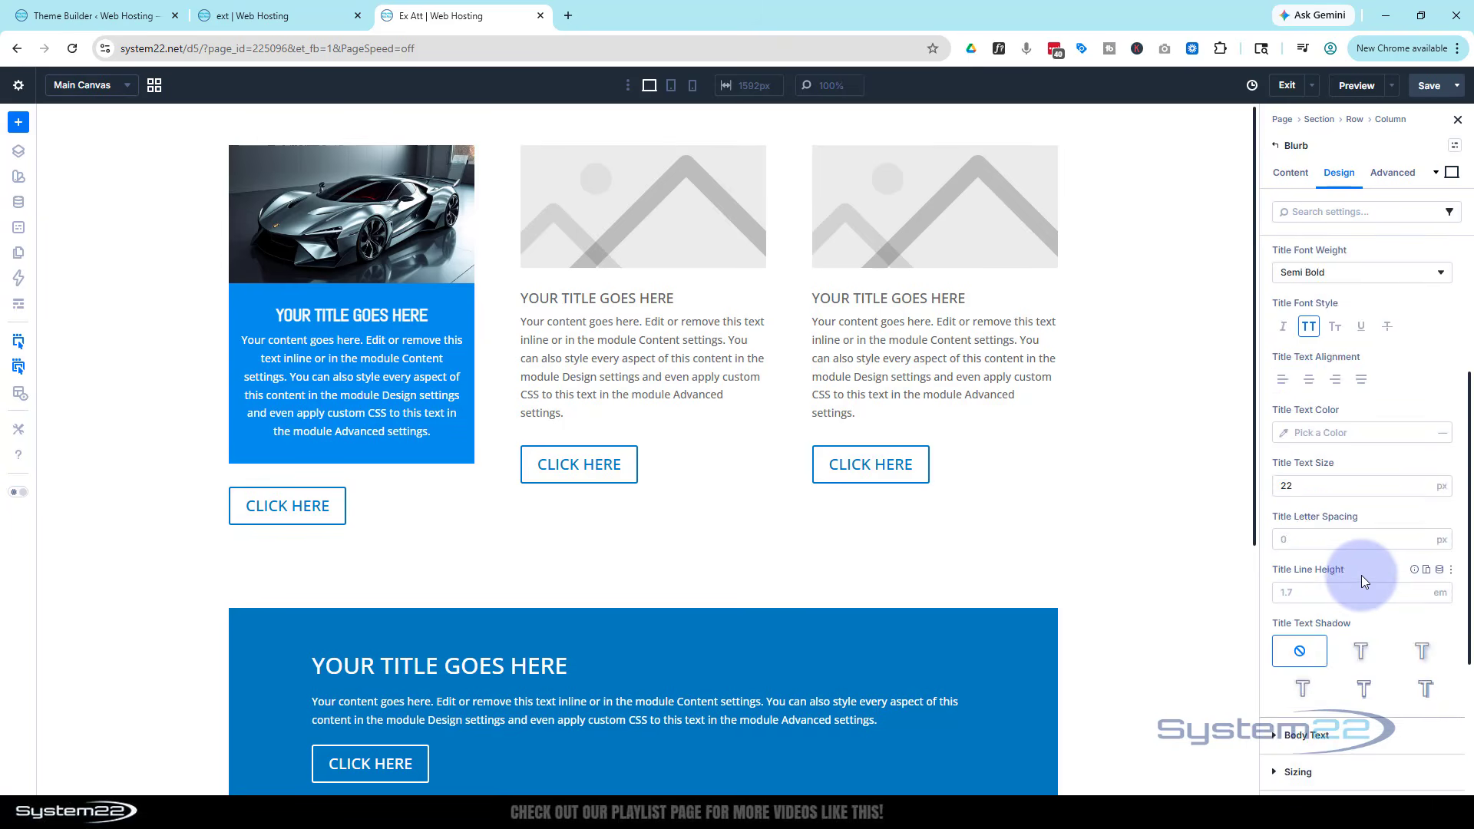
{"action": "left_click", "coordinate": [1343, 642]}
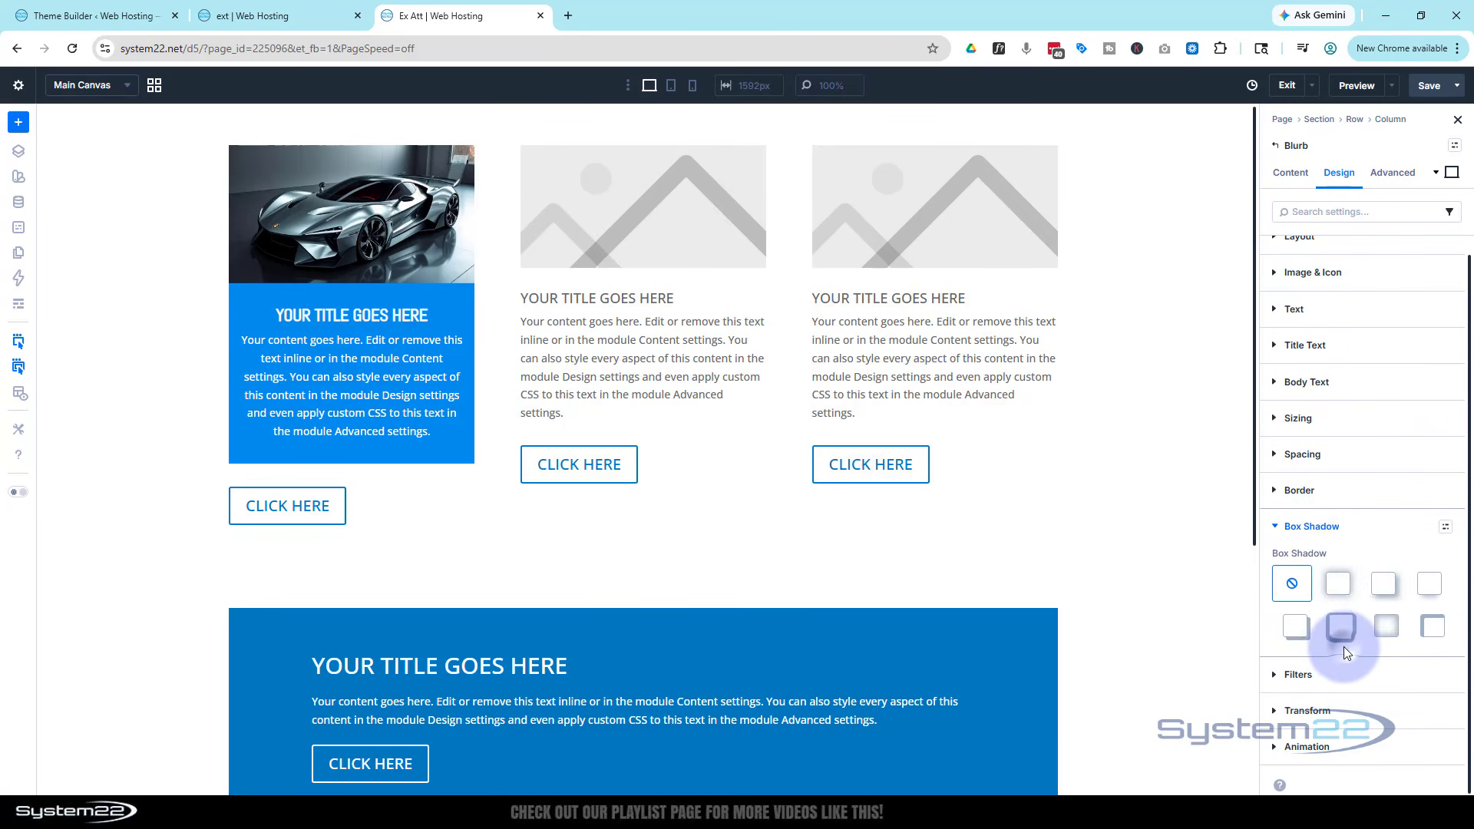
{"action": "left_click", "coordinate": [1430, 585]}
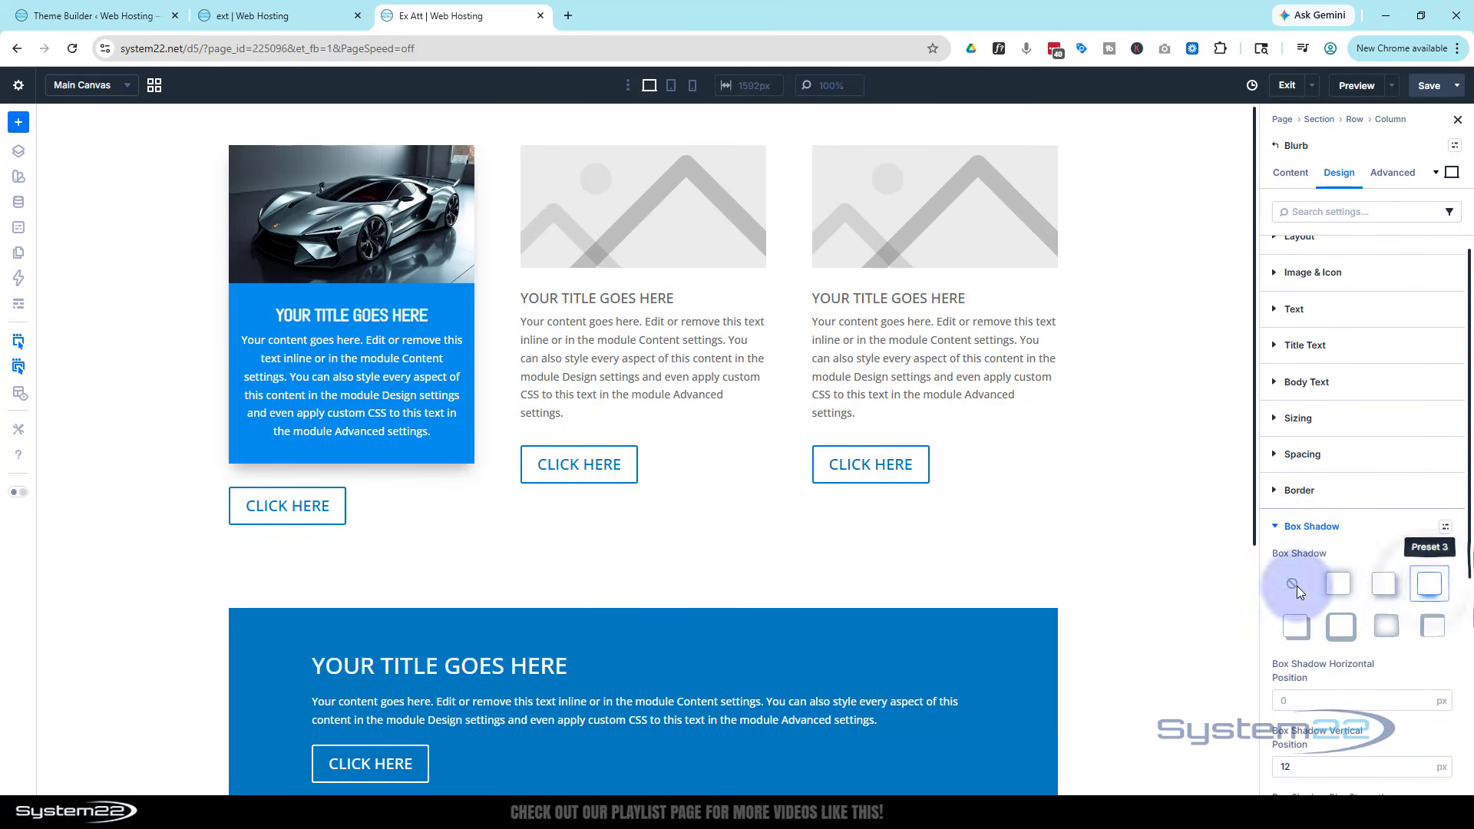
- Extend the first blurb's design attributes to all modules on the entire page, including all option groups and all modified fields
{"action": "scroll", "coordinate": [1130, 531], "scroll_direction": "down", "scroll_amount": 1}
{"action": "scroll", "coordinate": [1131, 530], "scroll_direction": "down", "scroll_amount": 5}
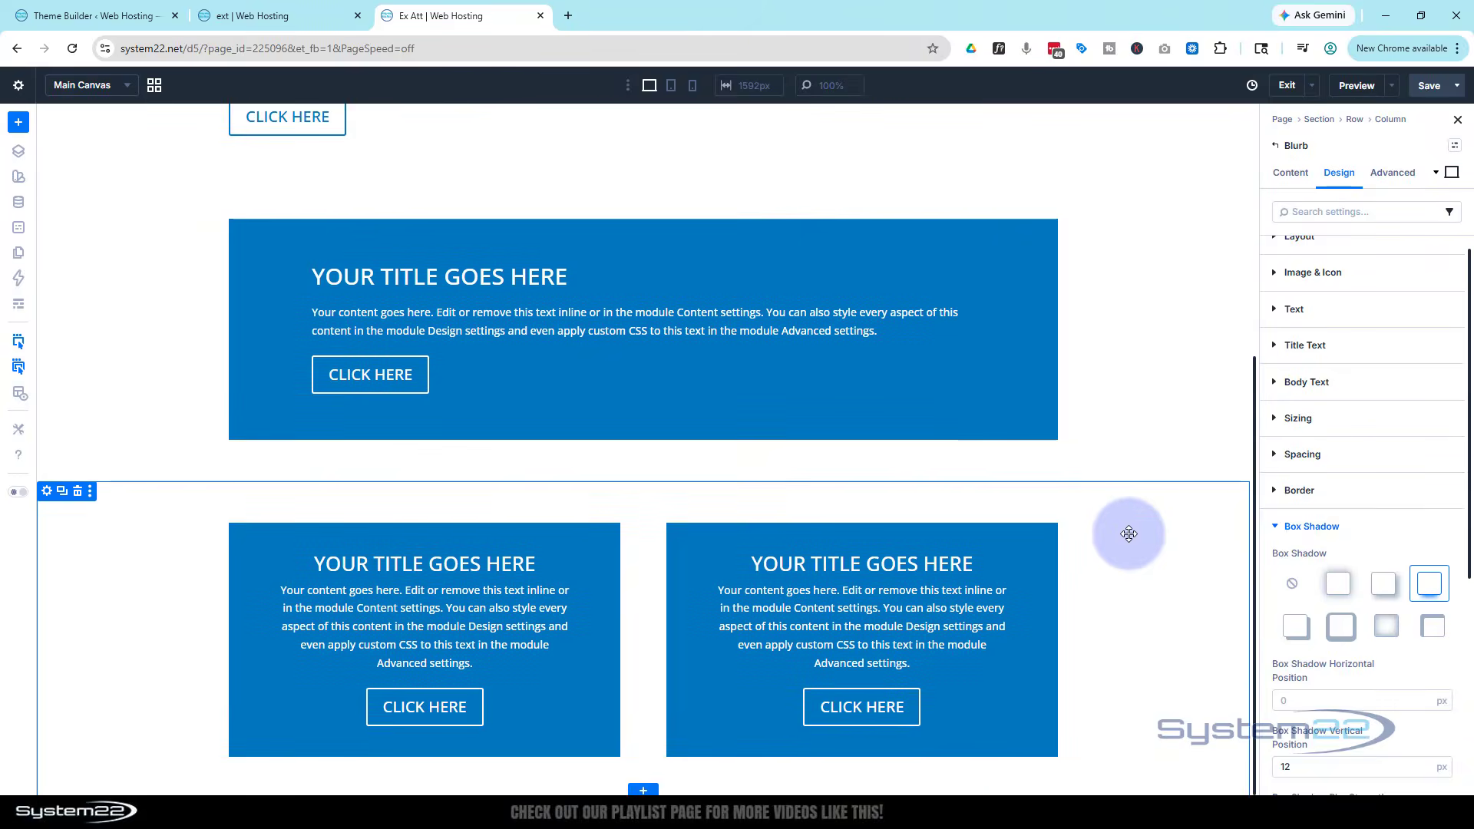
{"action": "scroll", "coordinate": [1129, 534], "scroll_direction": "up", "scroll_amount": 6}
{"action": "scroll", "coordinate": [1125, 541], "scroll_direction": "up", "scroll_amount": 1}
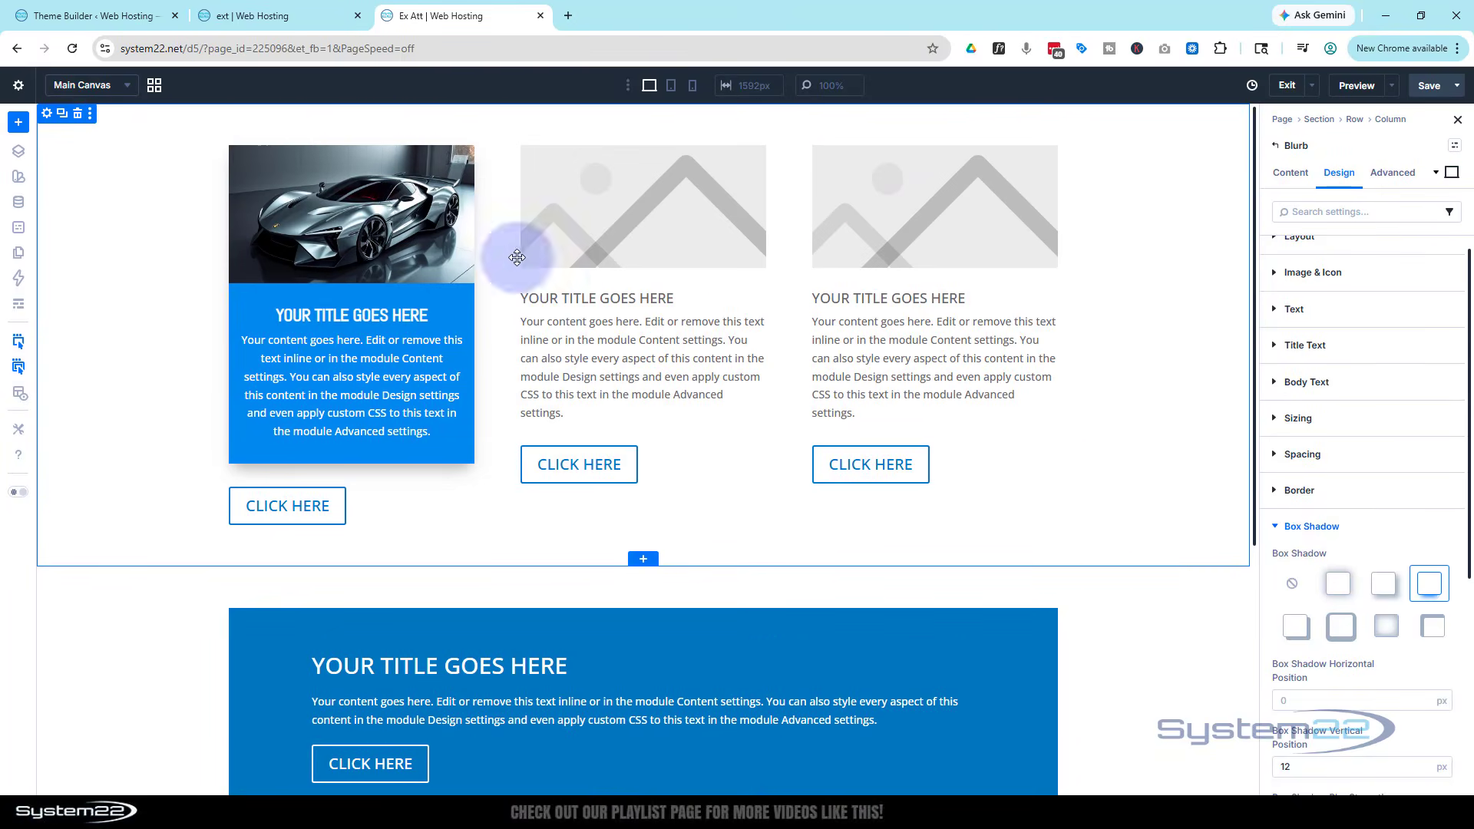
{"action": "right_click", "coordinate": [264, 316]}
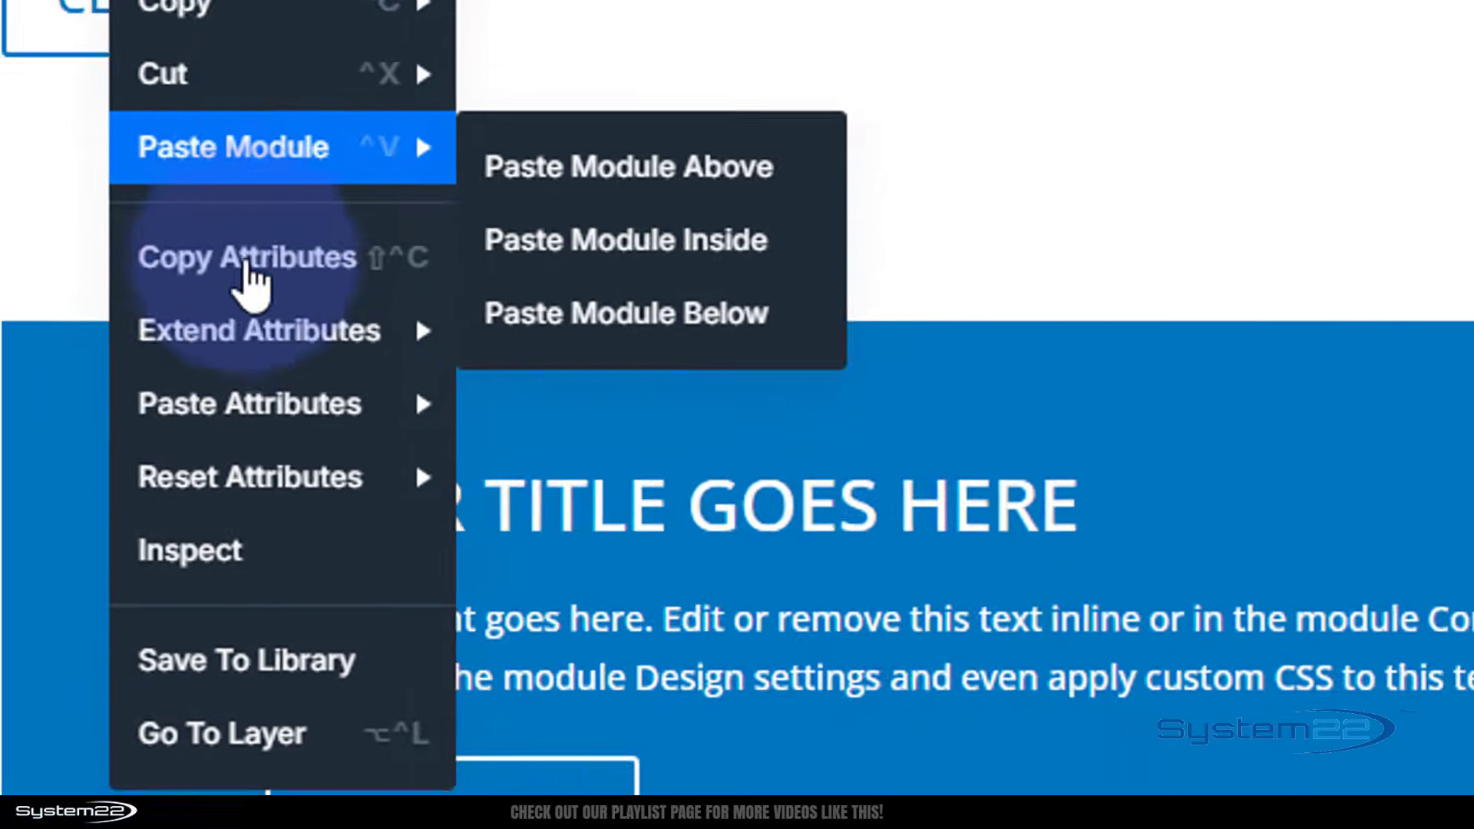
{"action": "mouse_move", "coordinate": [251, 329]}
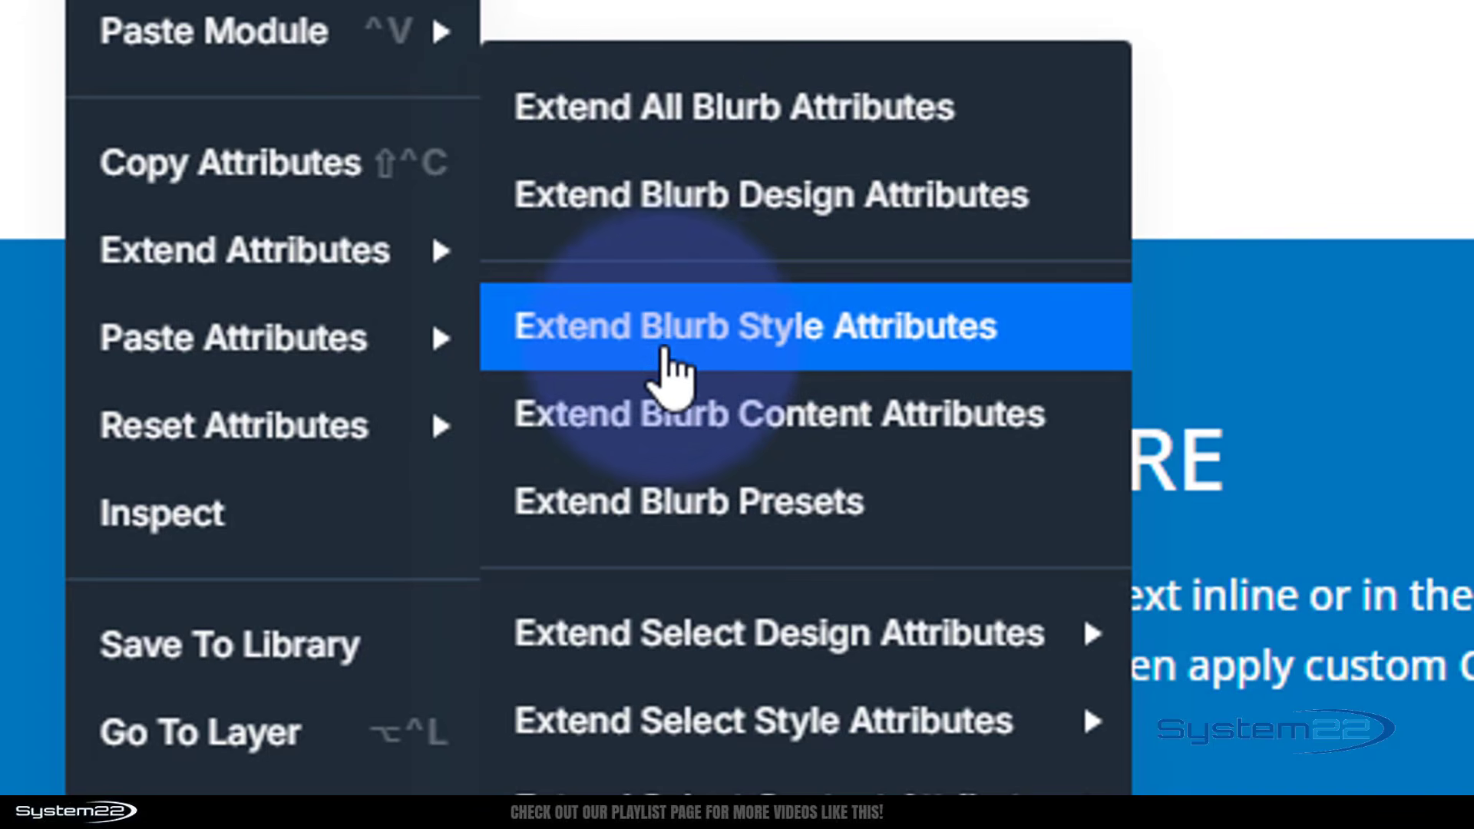
{"action": "mouse_move", "coordinate": [673, 649]}
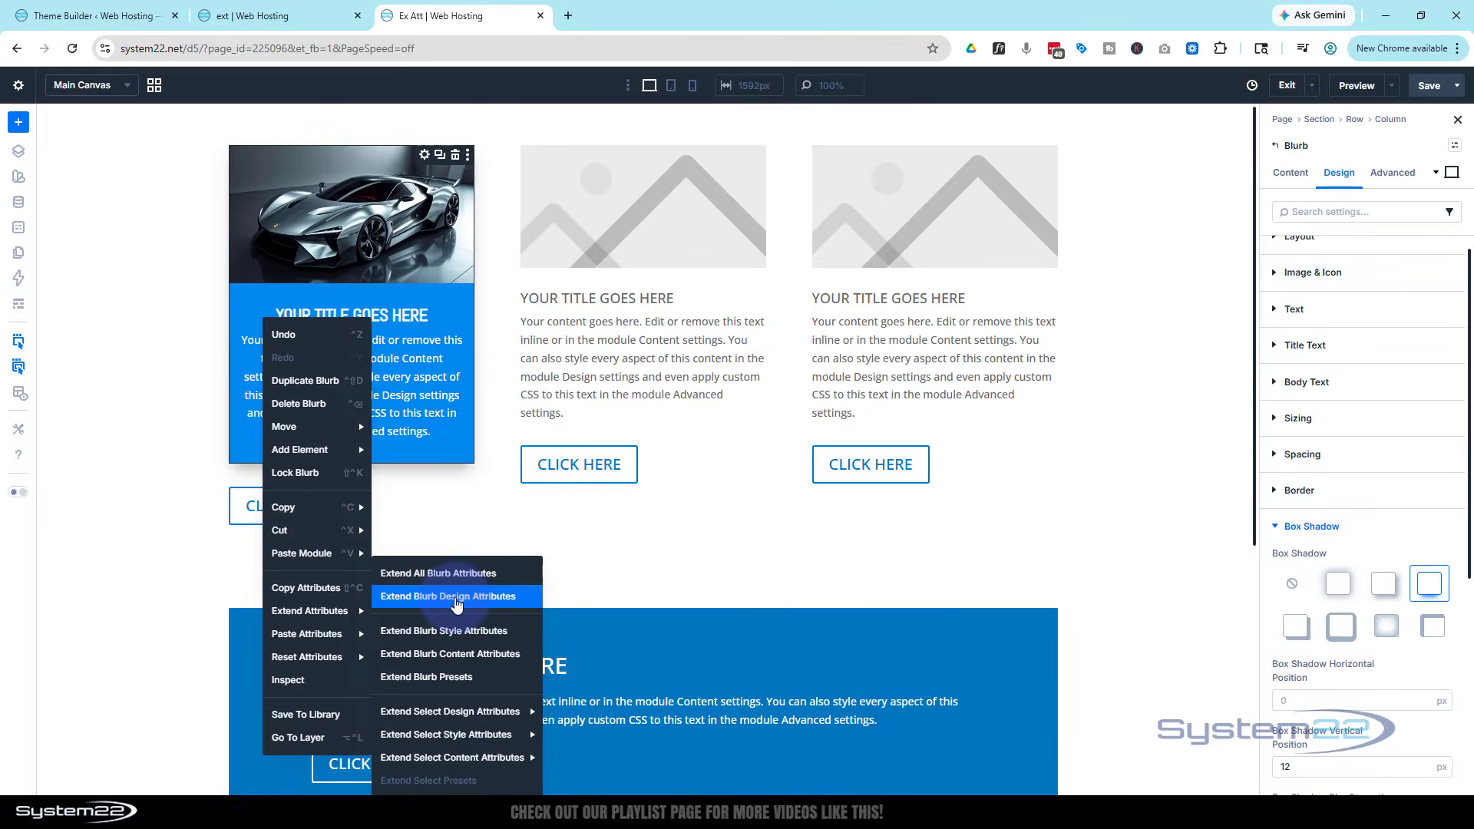
{"action": "left_click", "coordinate": [457, 605]}
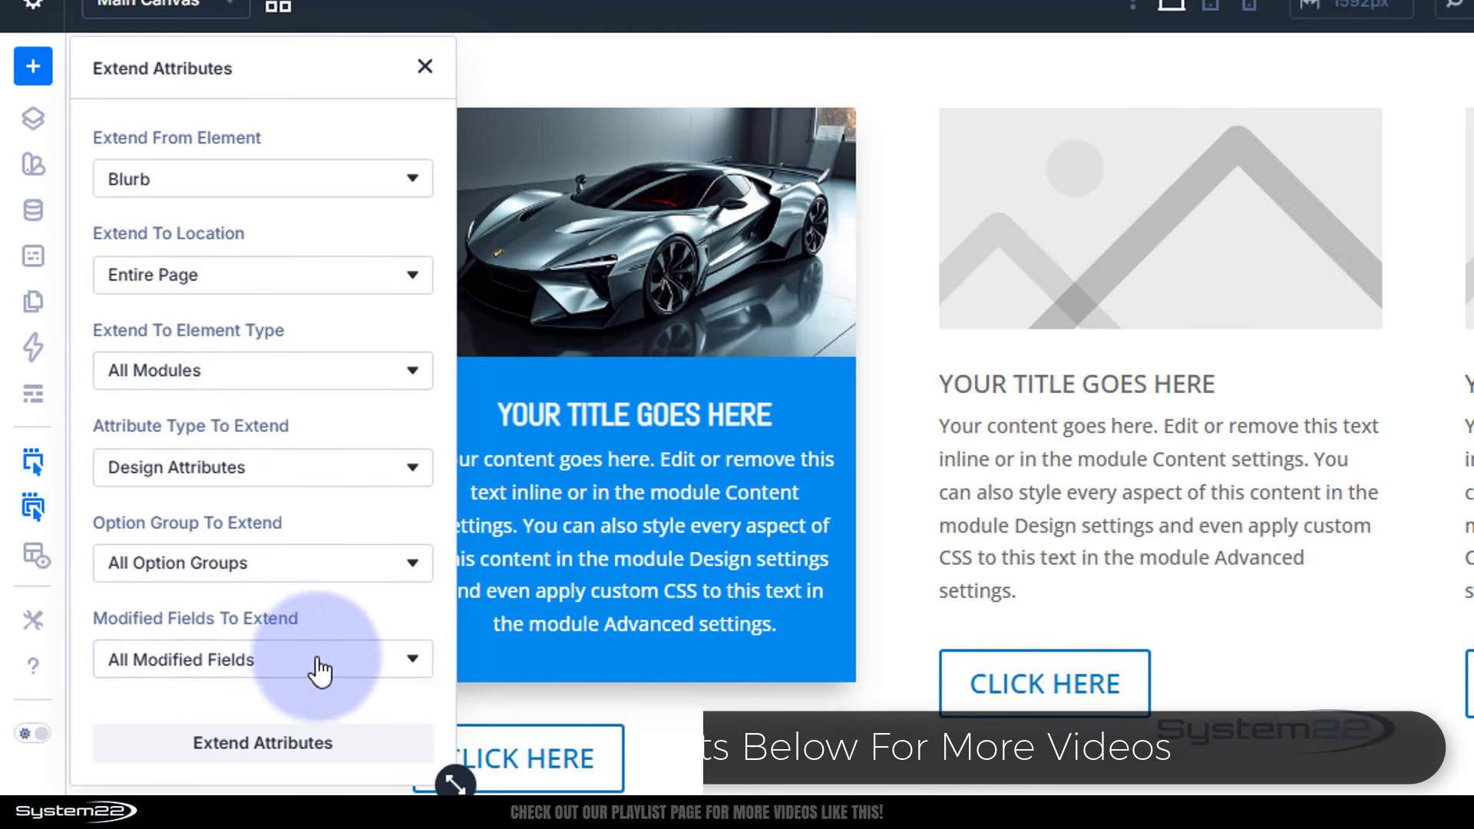
{"action": "left_click", "coordinate": [306, 494]}
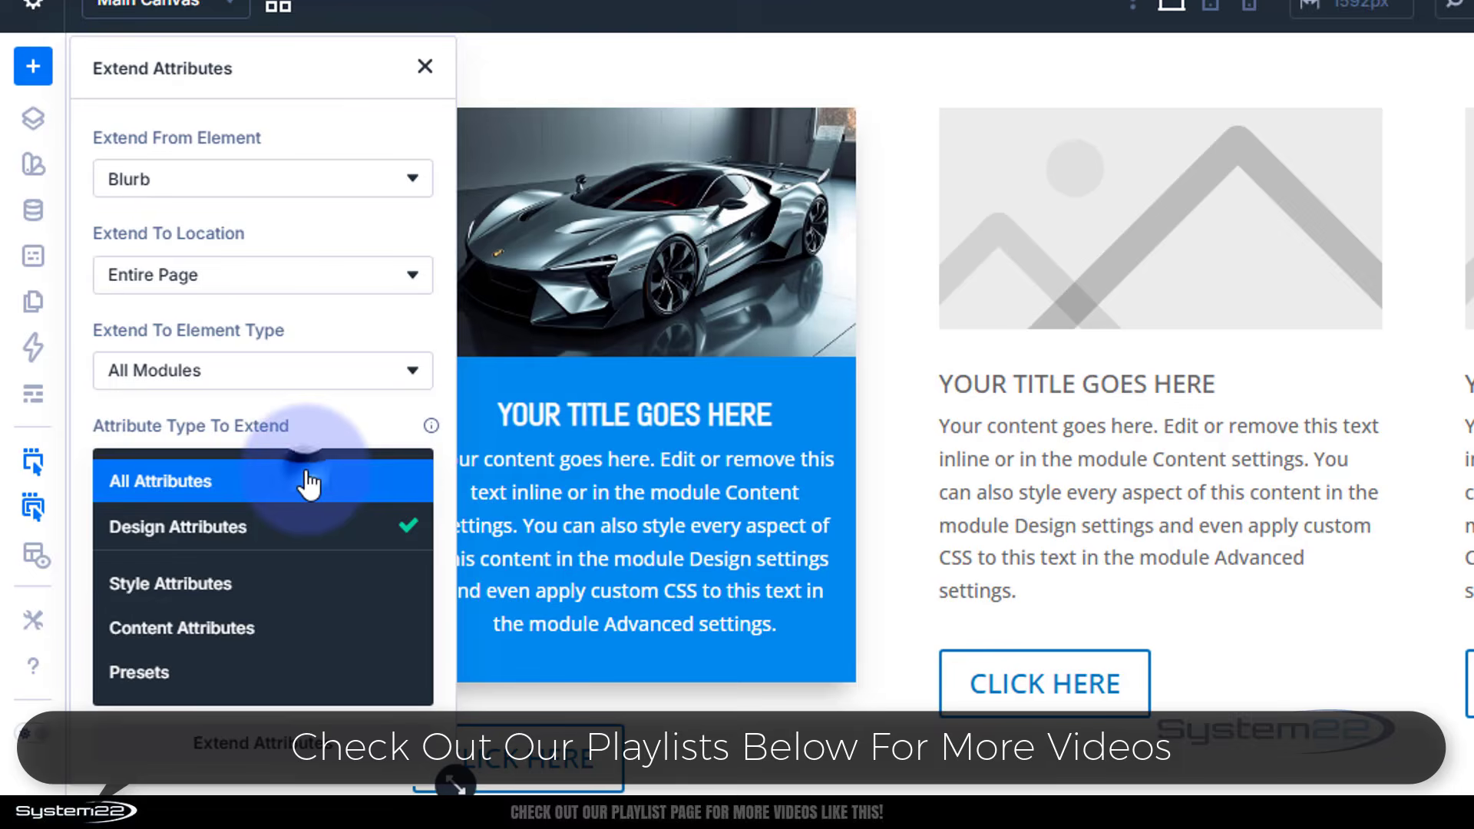
{"action": "left_click", "coordinate": [347, 405]}
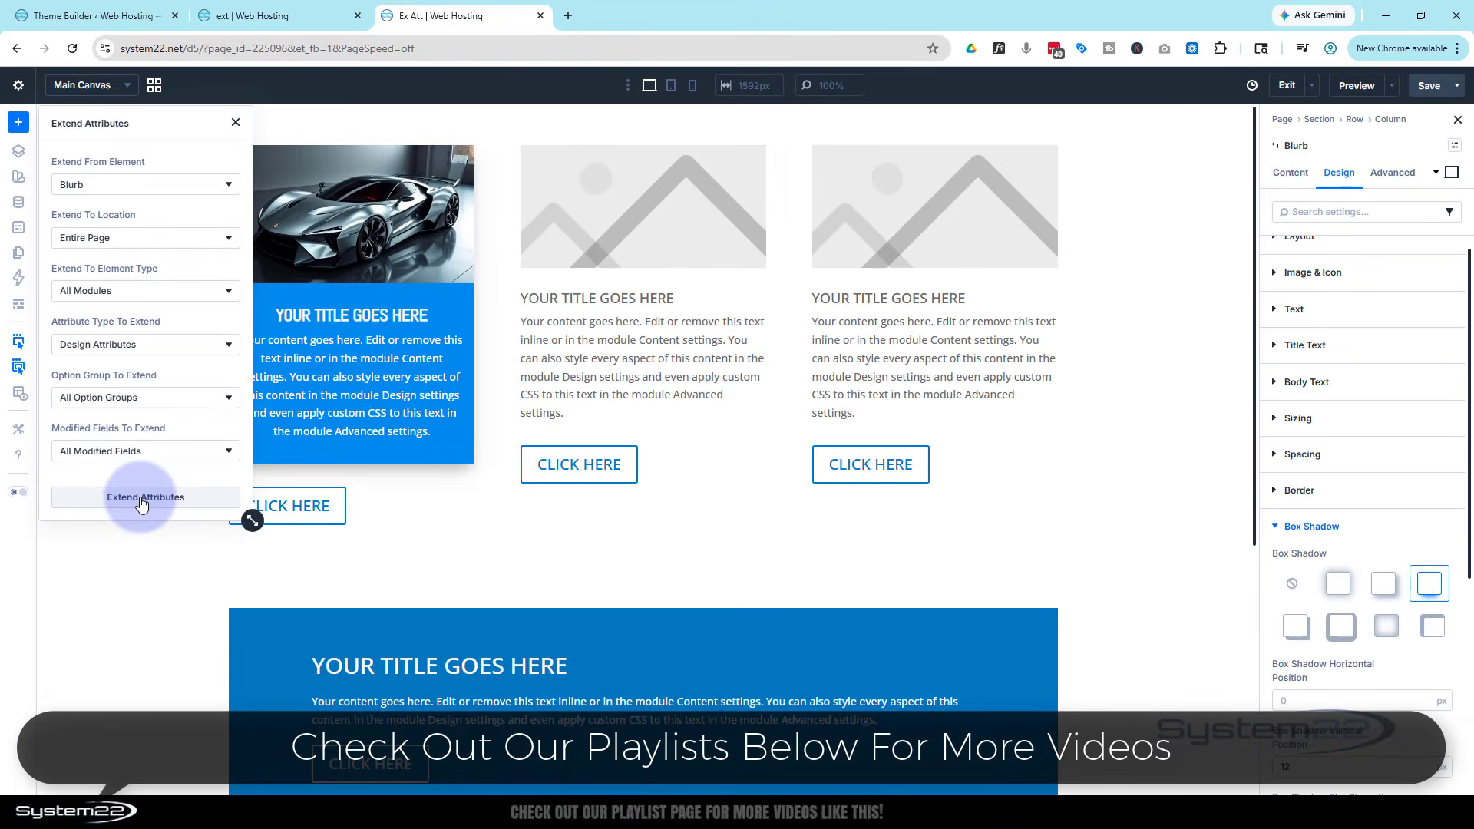
{"action": "left_click", "coordinate": [254, 745]}
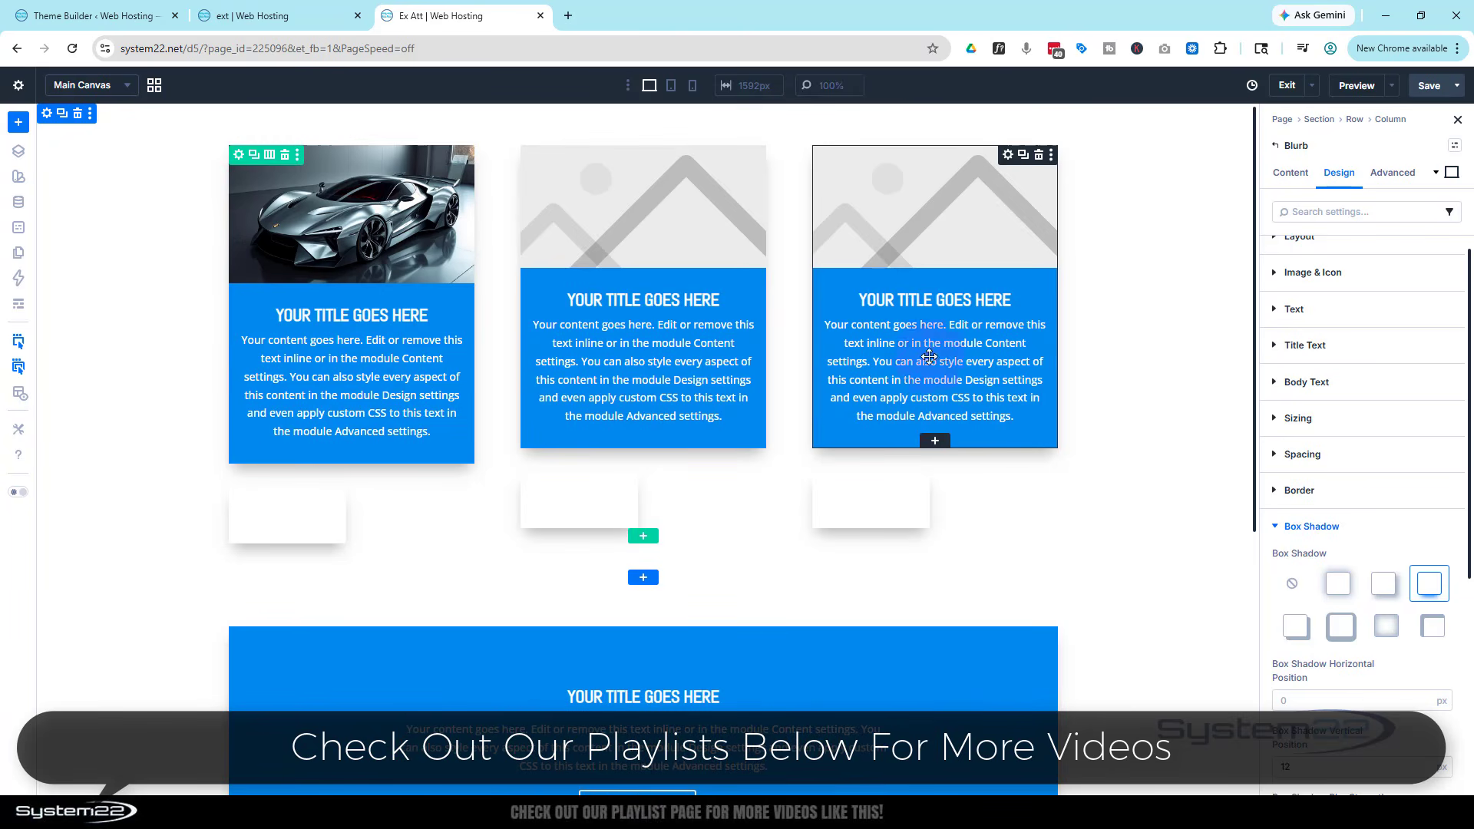
- Replace the second blurb's placeholder image with the white sports car on a pale grey background from the media library
{"action": "scroll", "coordinate": [420, 378], "scroll_direction": "down", "scroll_amount": 5}
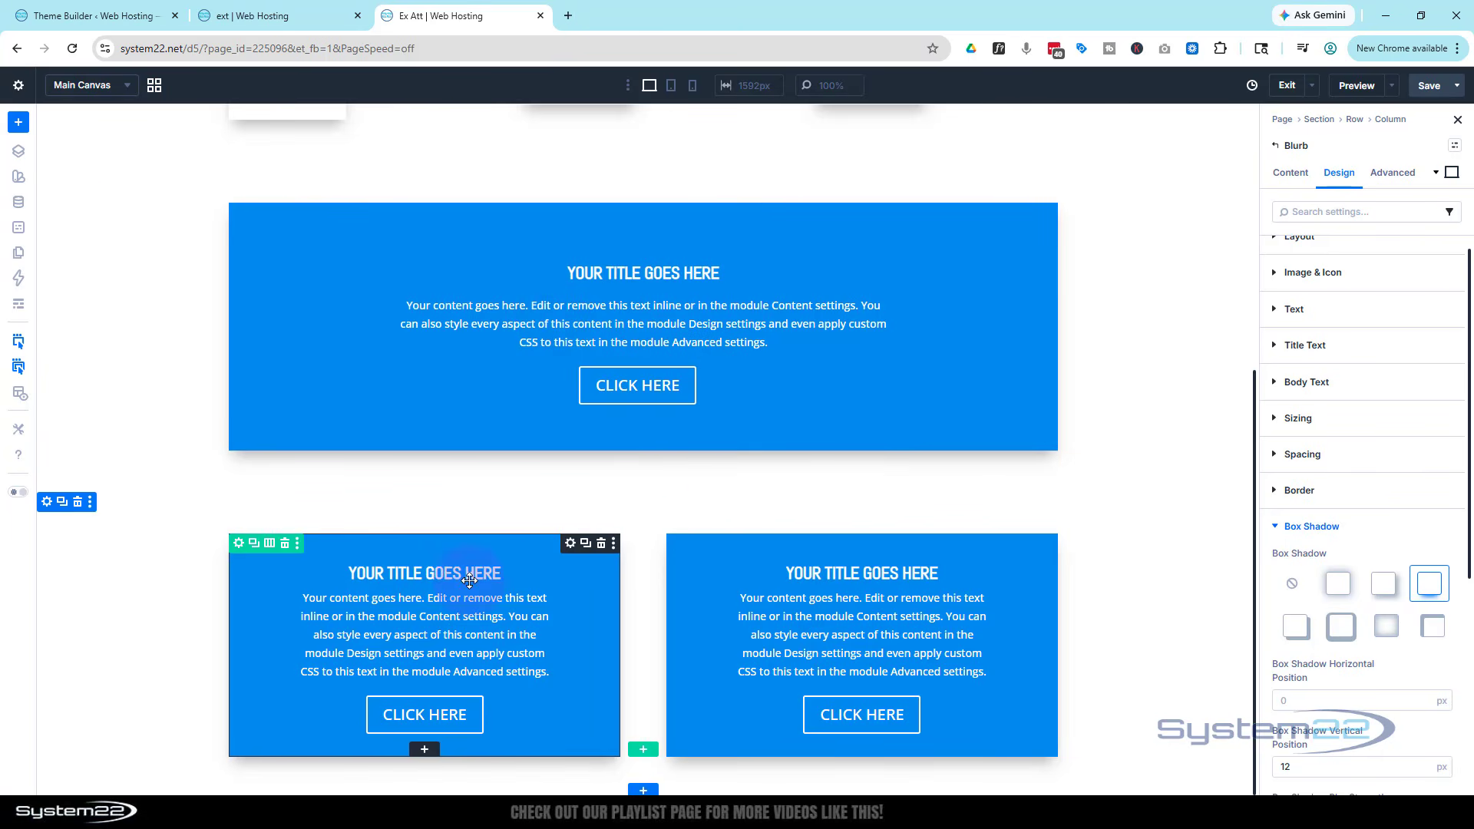
{"action": "scroll", "coordinate": [469, 579], "scroll_direction": "up", "scroll_amount": 5}
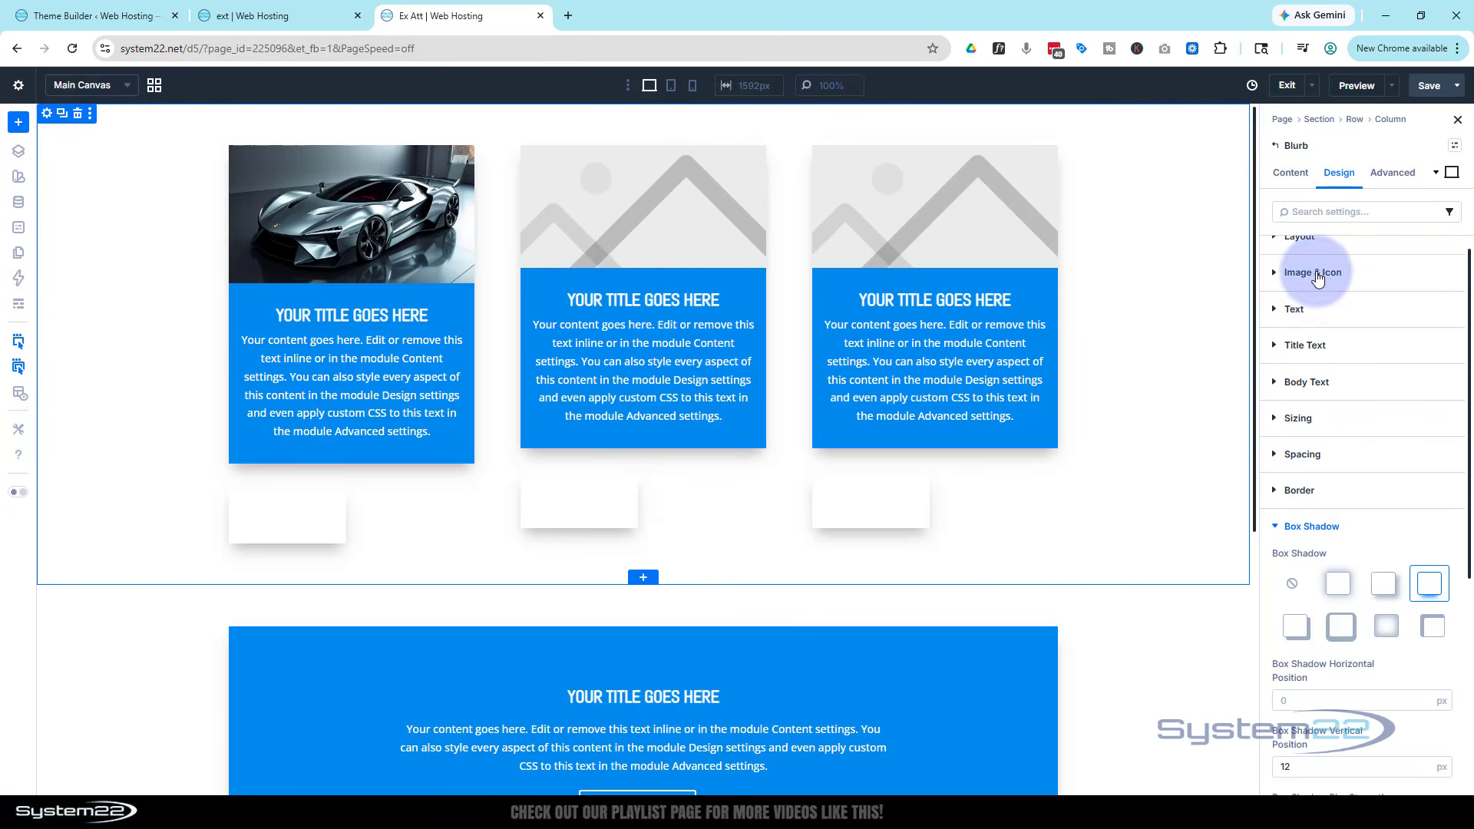
{"action": "left_click", "coordinate": [1290, 173]}
{"action": "left_click", "coordinate": [1305, 286]}
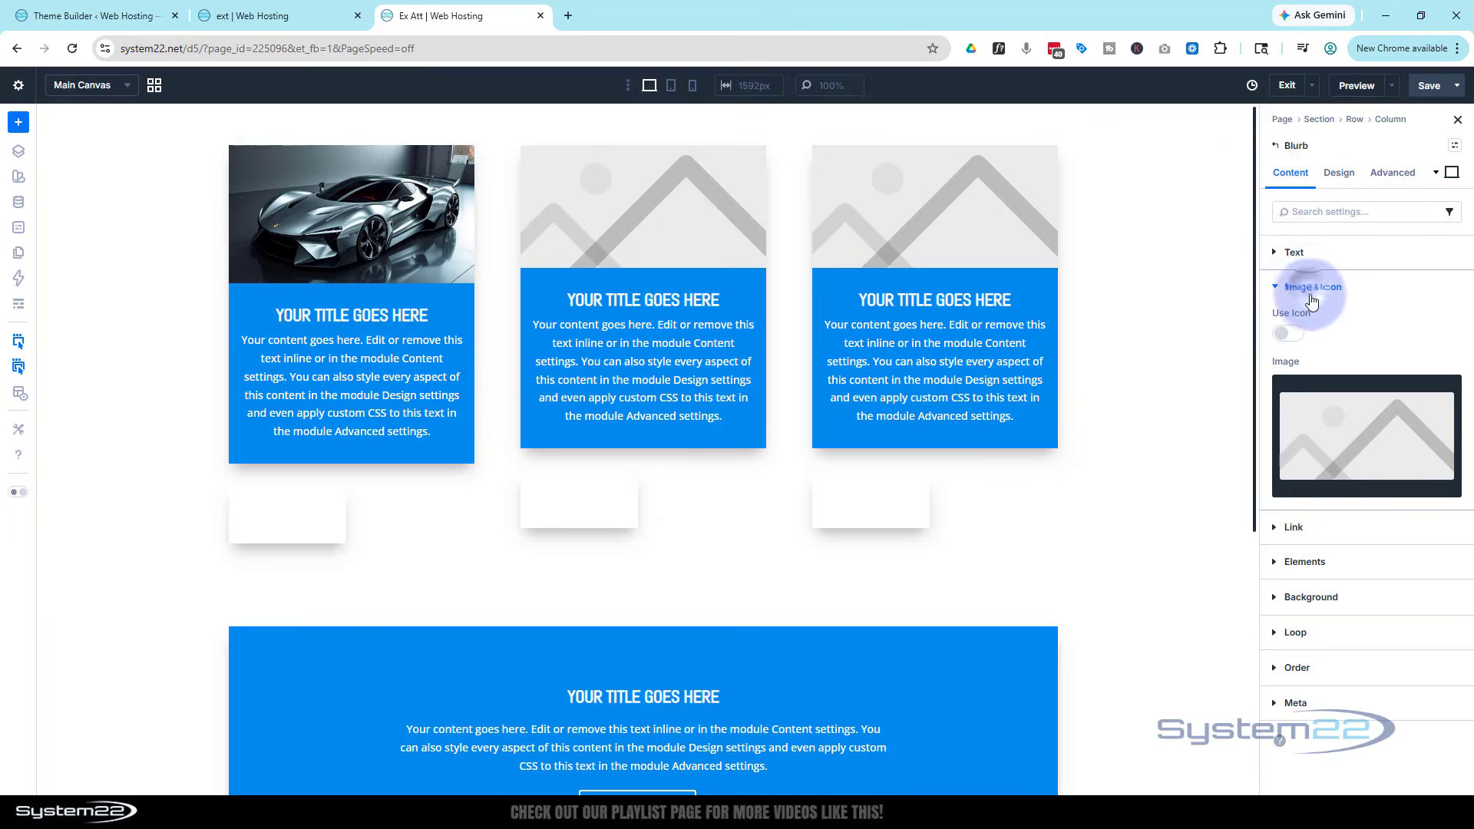
{"action": "left_click", "coordinate": [1336, 418]}
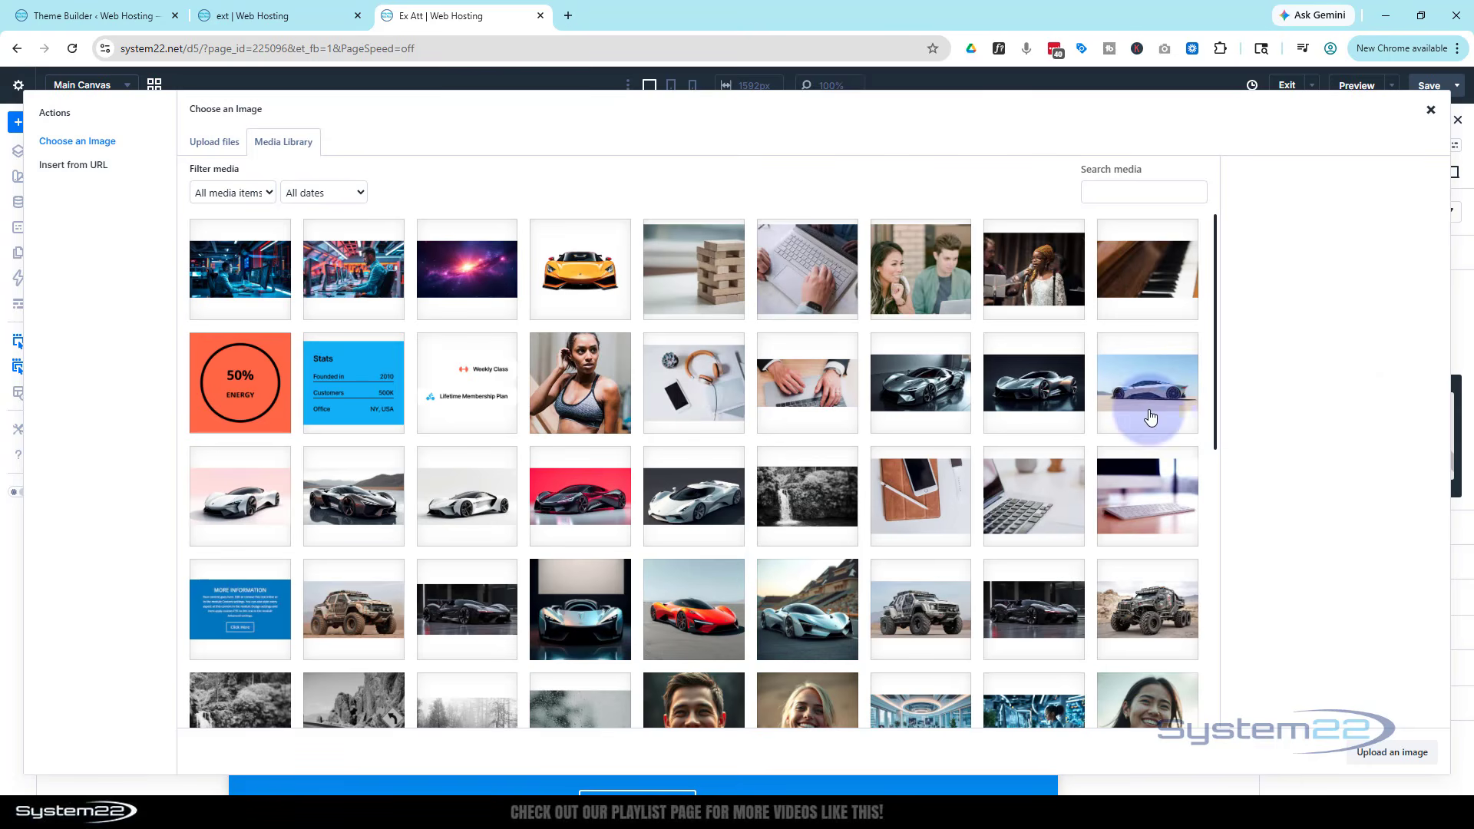
{"action": "left_click", "coordinate": [451, 515]}
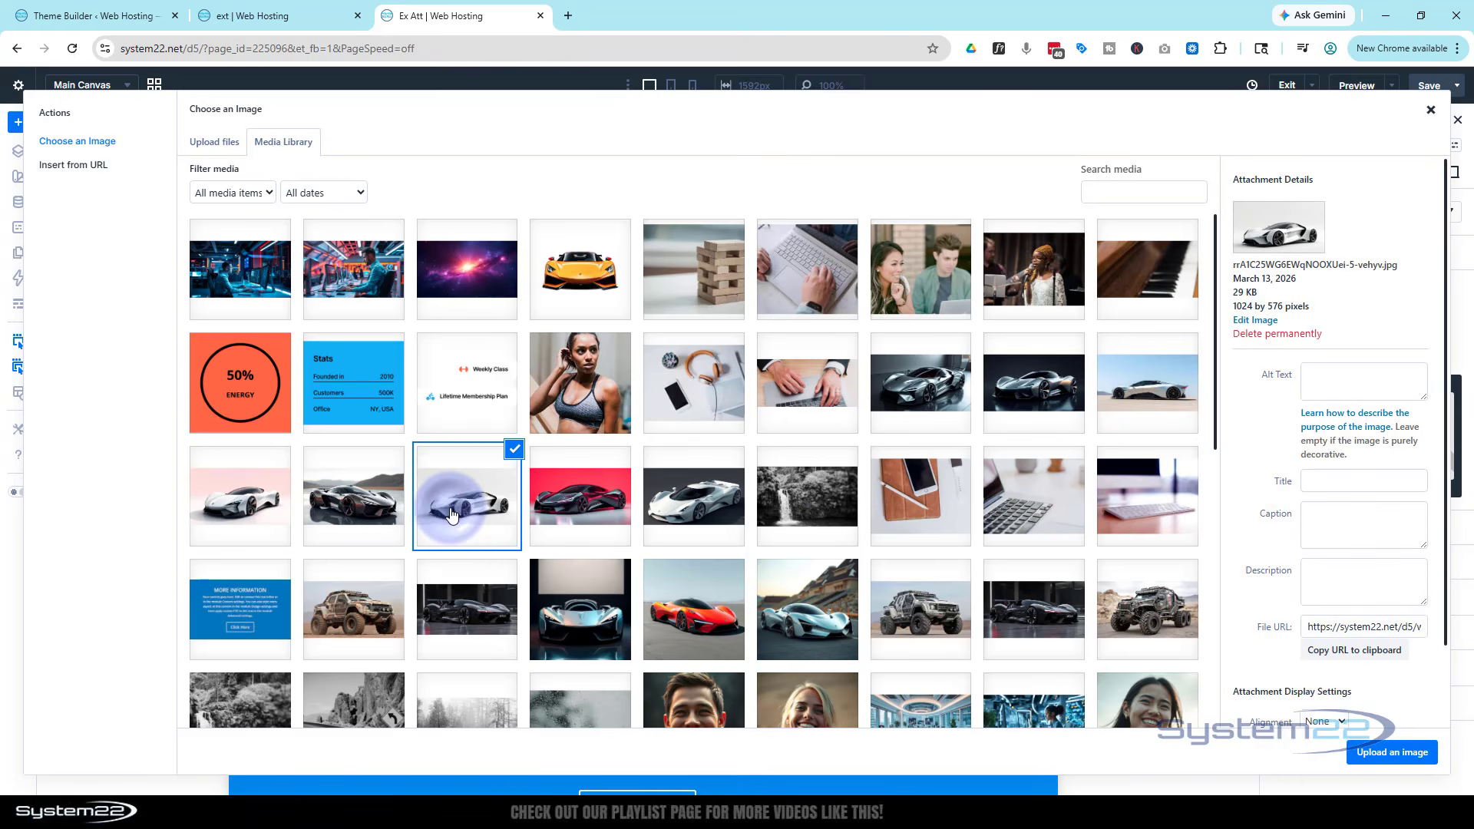
{"action": "left_click", "coordinate": [1379, 755]}
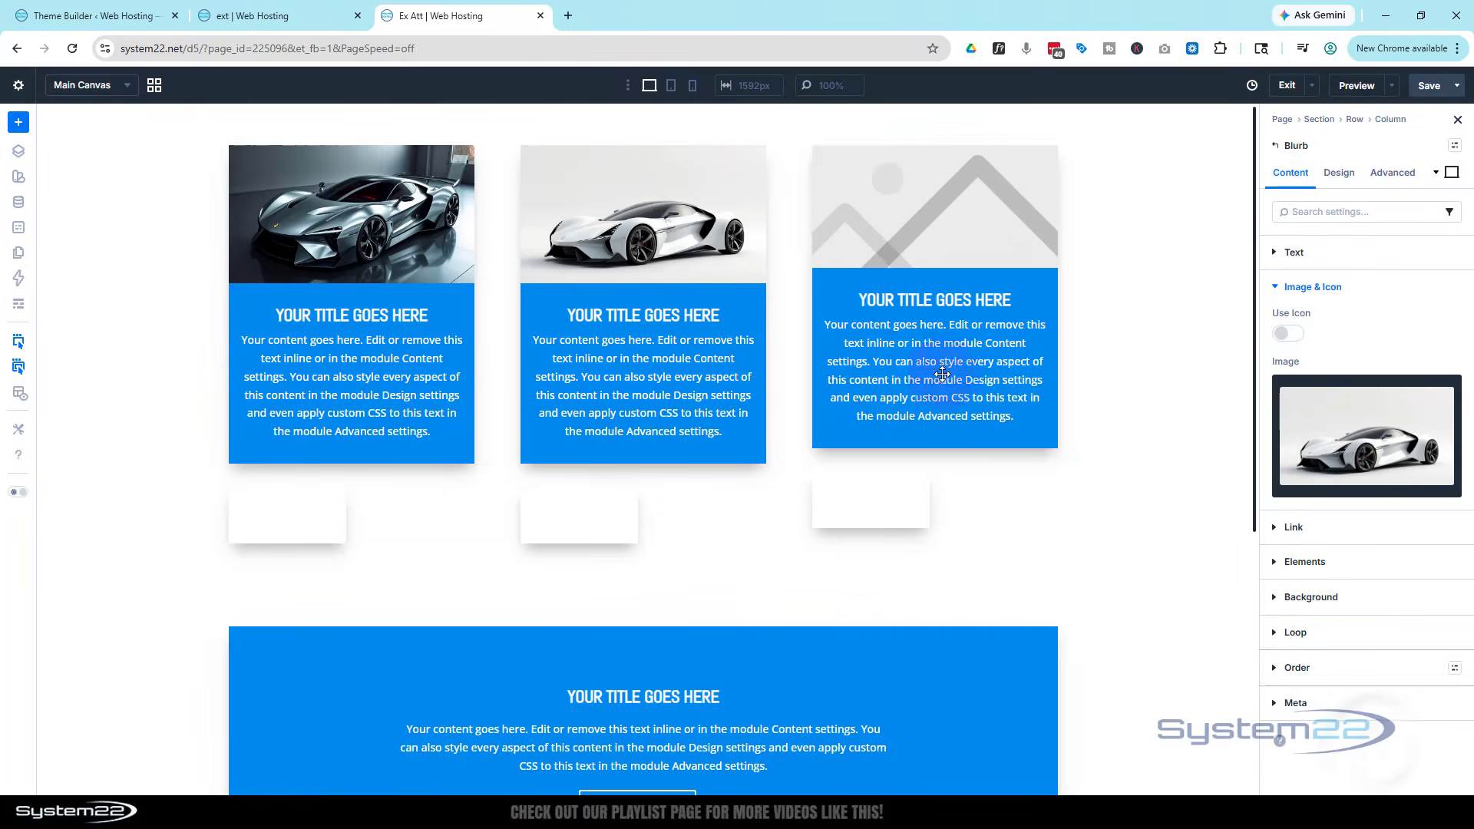
- Replace the third blurb's placeholder image with the dark sports car in front of hills from the media library
{"action": "left_click", "coordinate": [1317, 428]}
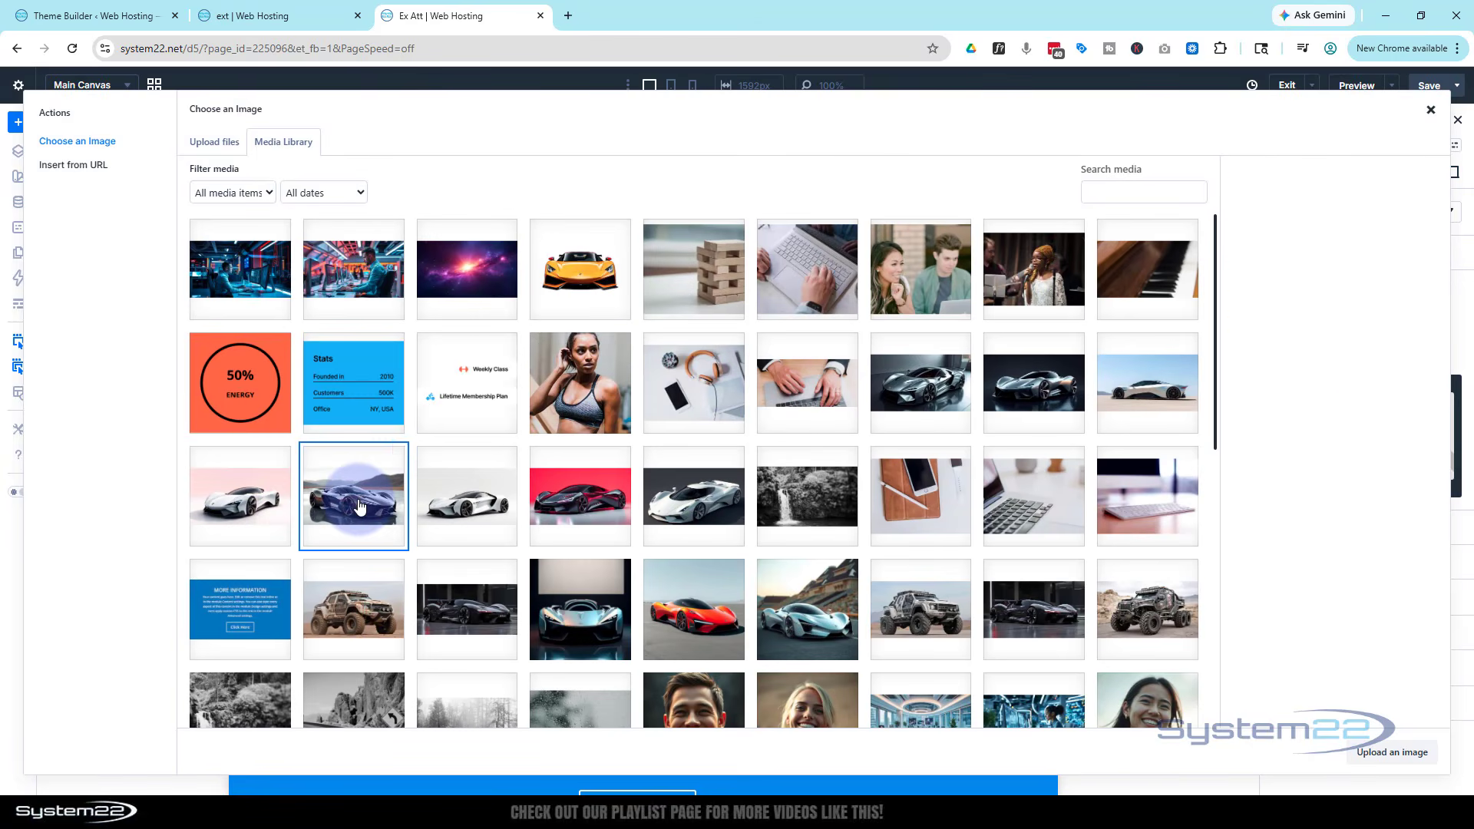
{"action": "left_click", "coordinate": [359, 507]}
{"action": "left_click", "coordinate": [1390, 753]}
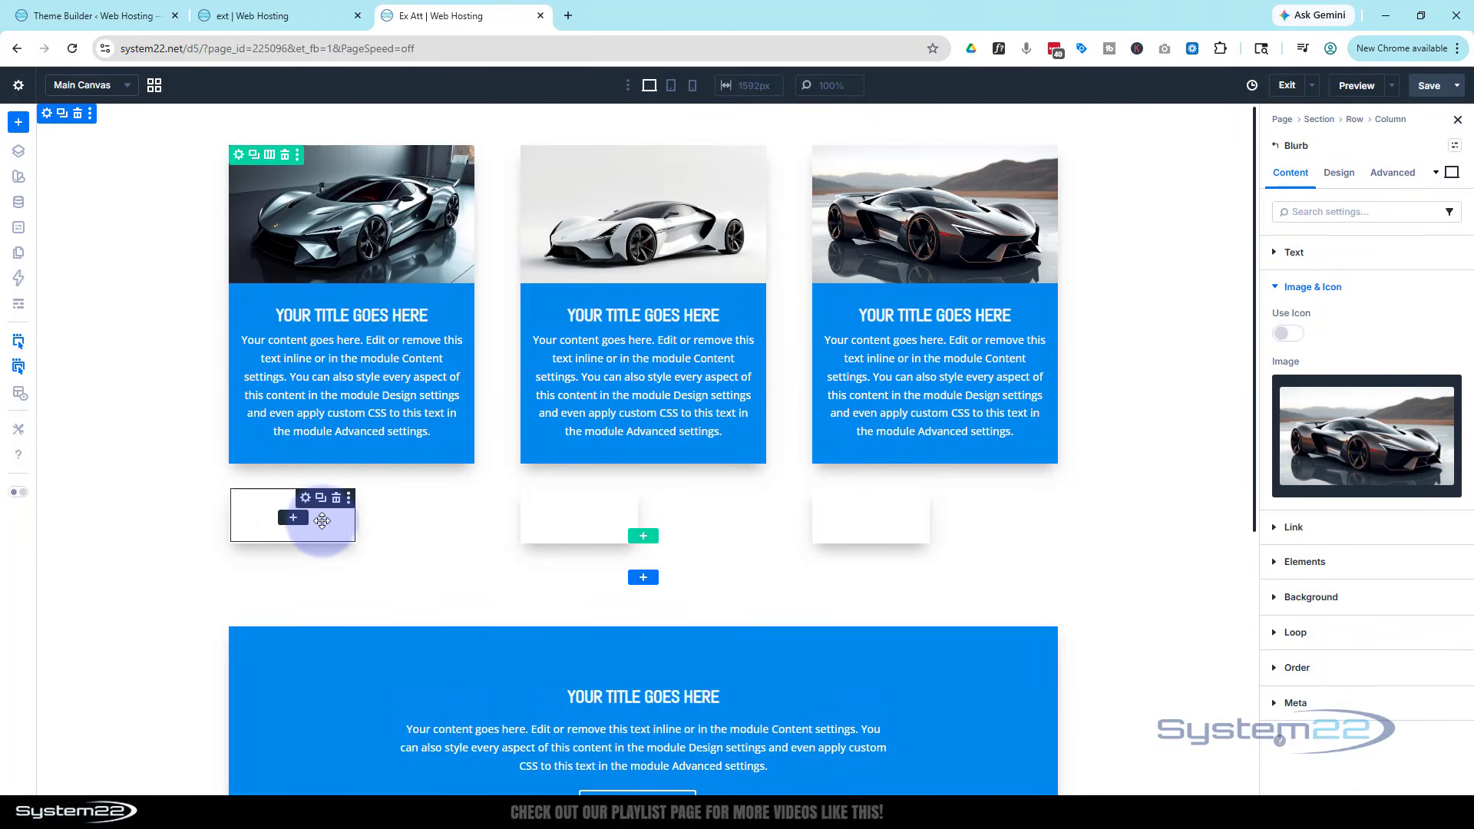
- Set the background color of the button under the first blurb to #F59C0A
{"action": "left_click", "coordinate": [328, 527]}
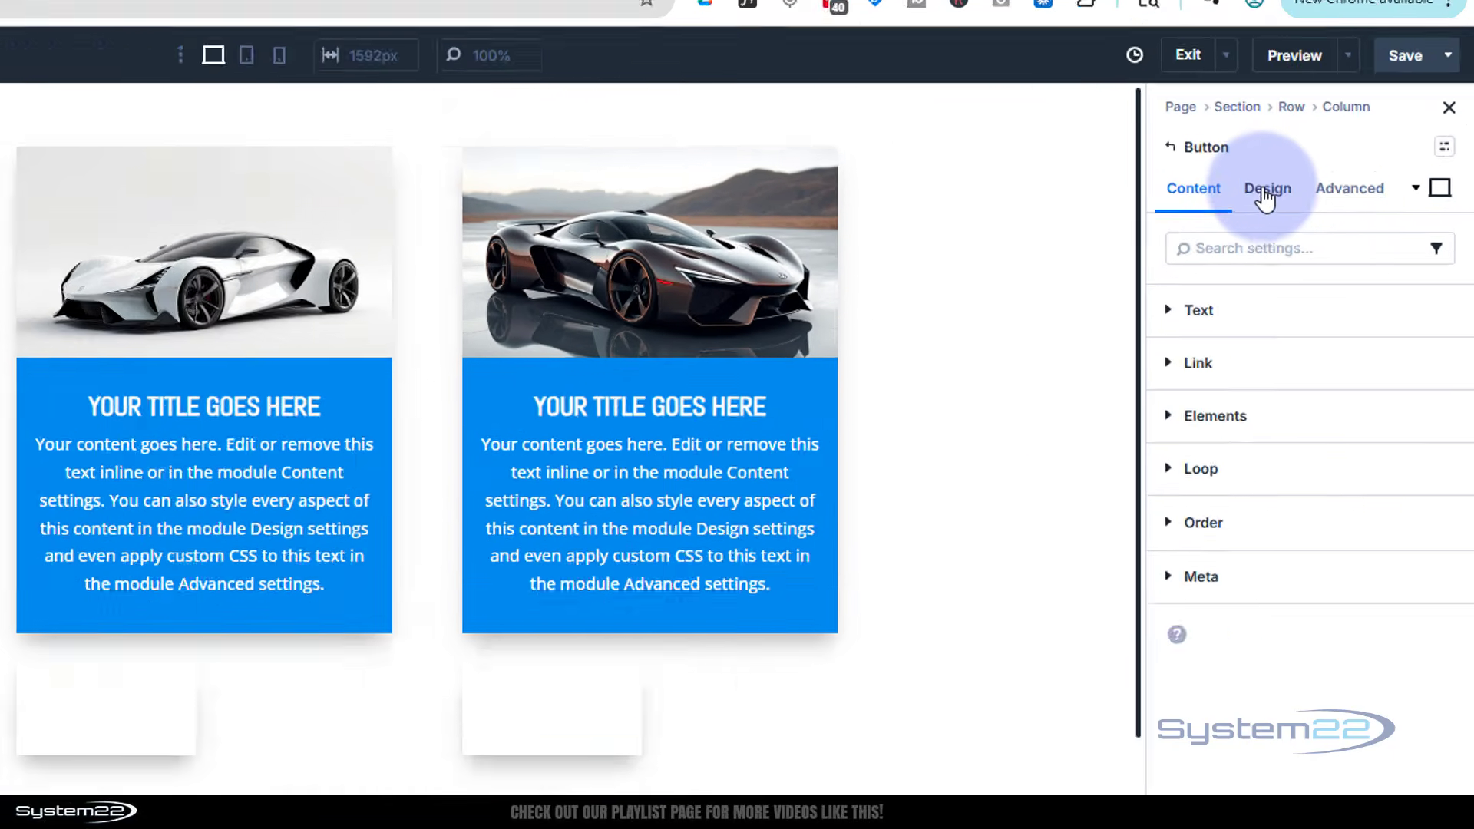
{"action": "left_click", "coordinate": [1336, 176]}
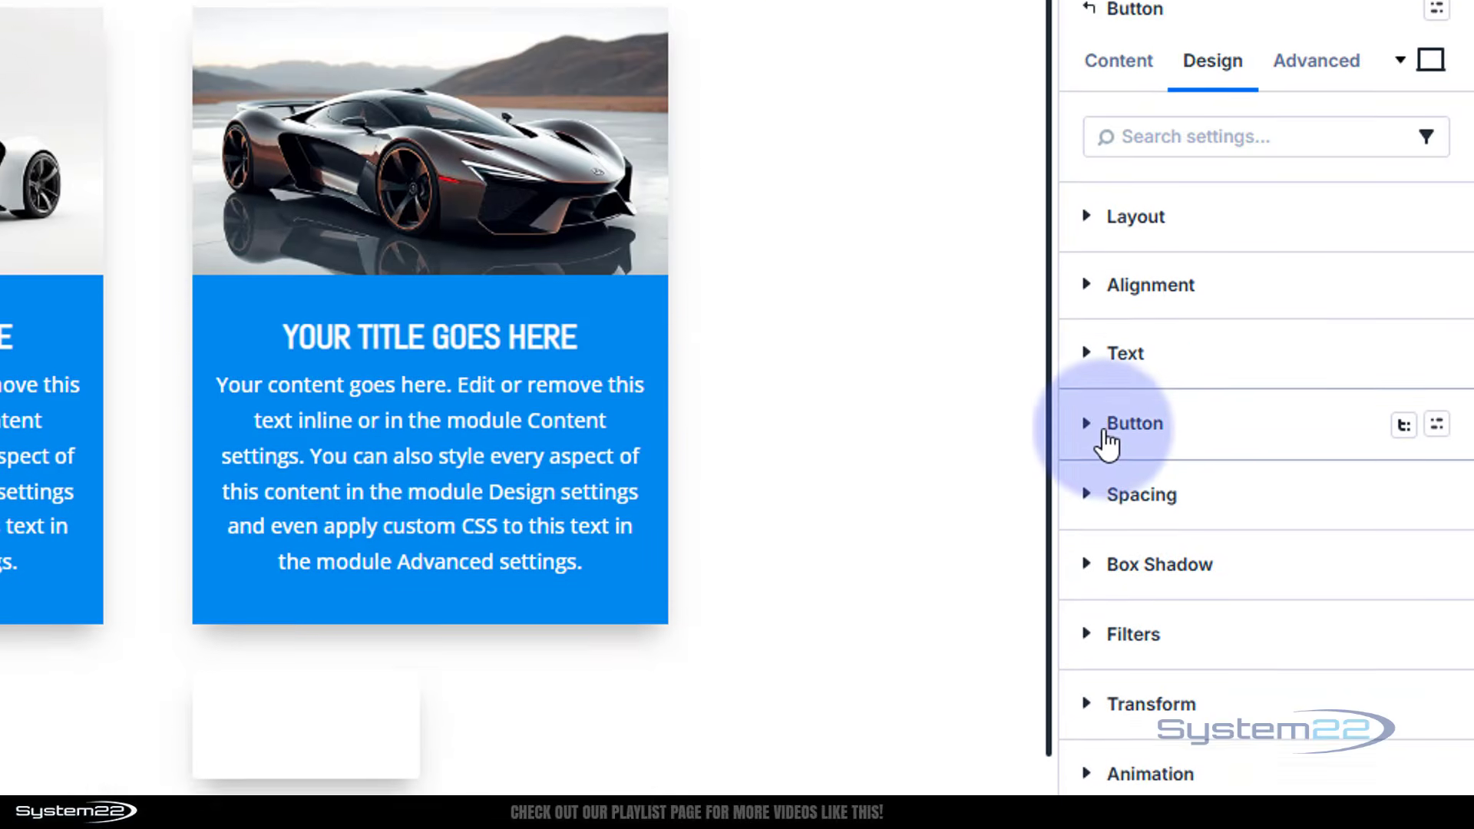
{"action": "left_click", "coordinate": [1108, 441]}
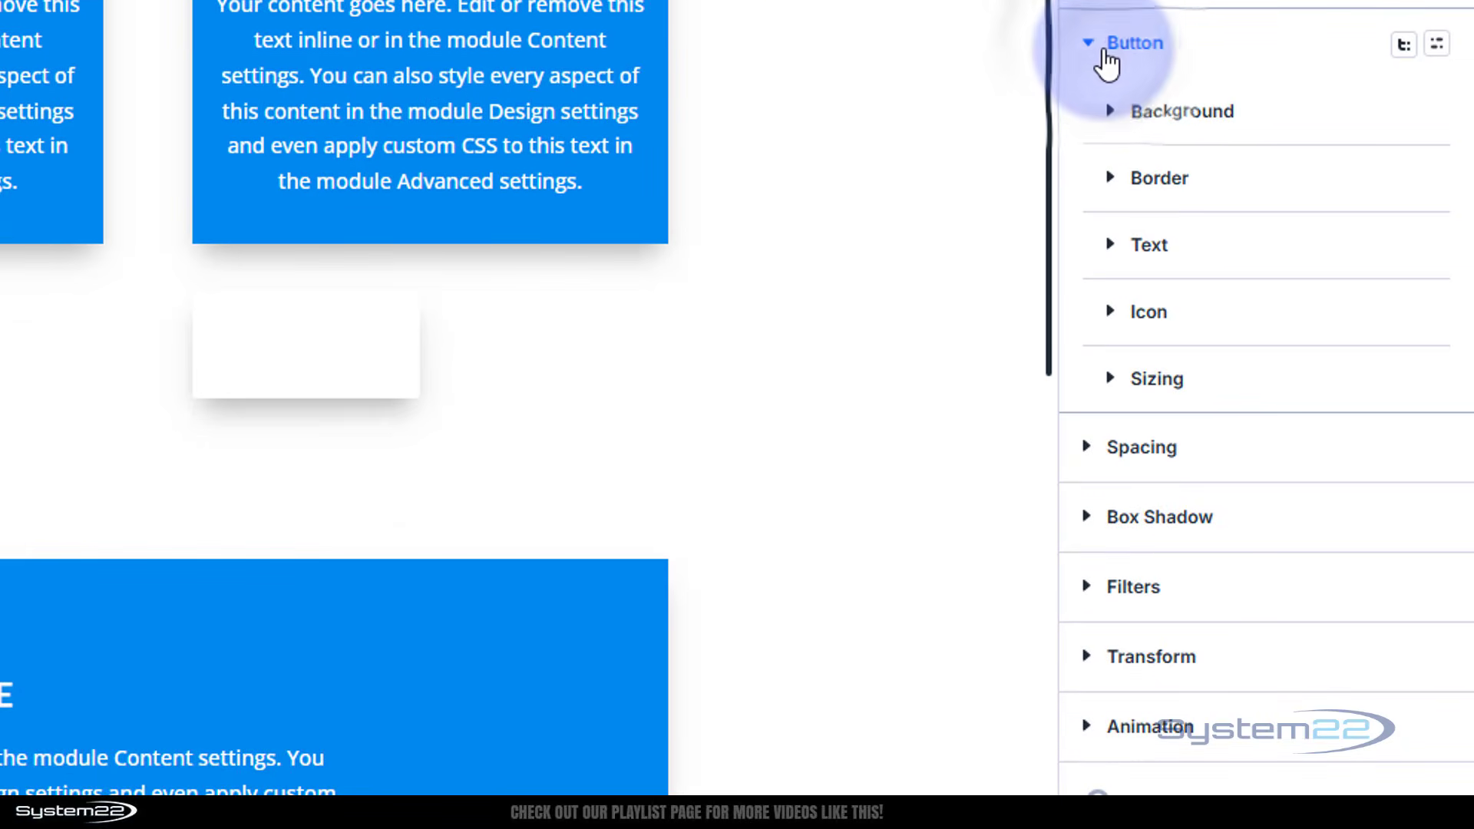
{"action": "left_click", "coordinate": [1116, 505]}
{"action": "left_click", "coordinate": [1305, 372]}
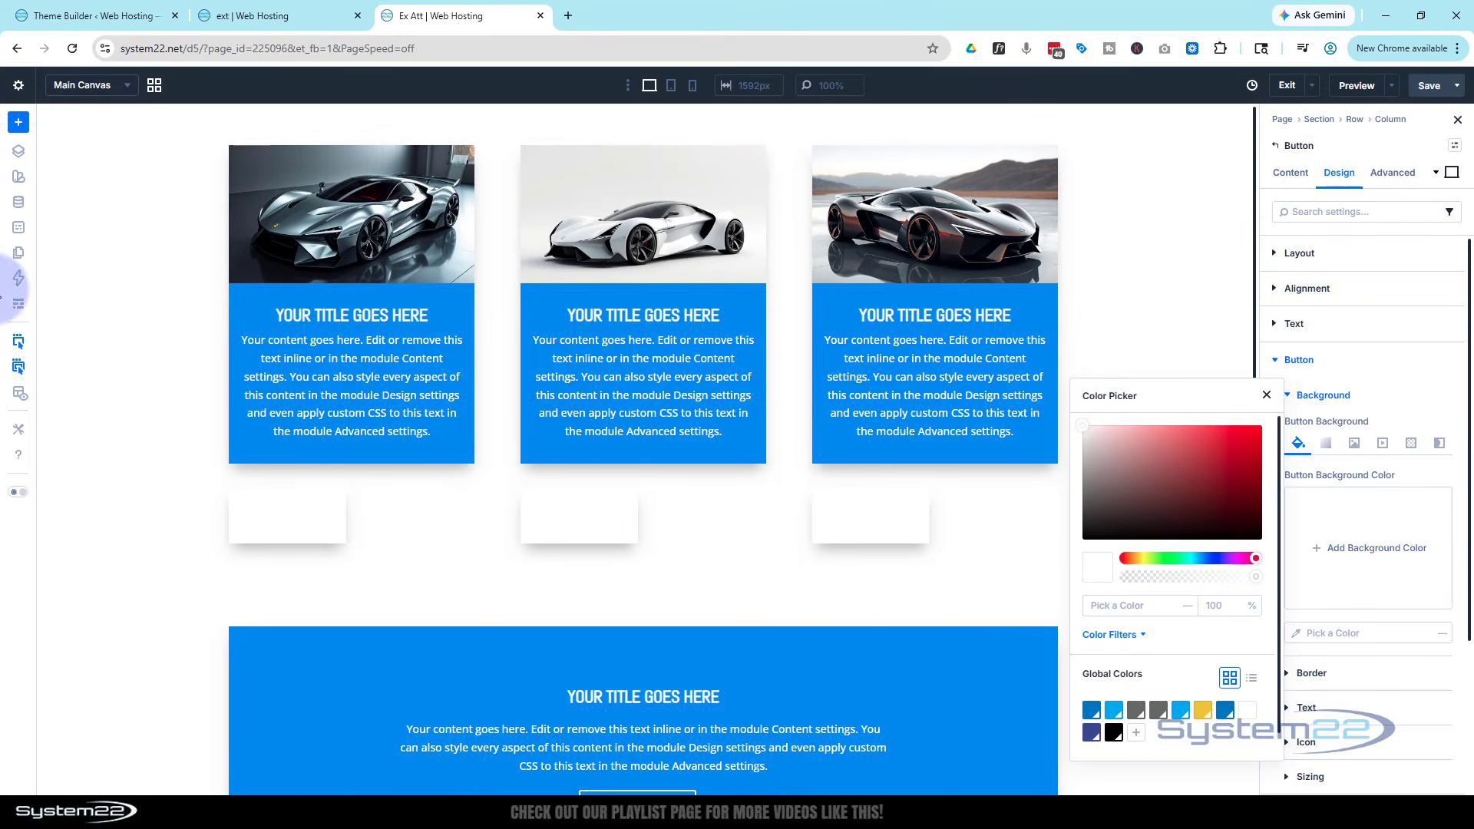
{"action": "left_click", "coordinate": [1103, 605]}
{"action": "type", "text": "#F59C0A"}
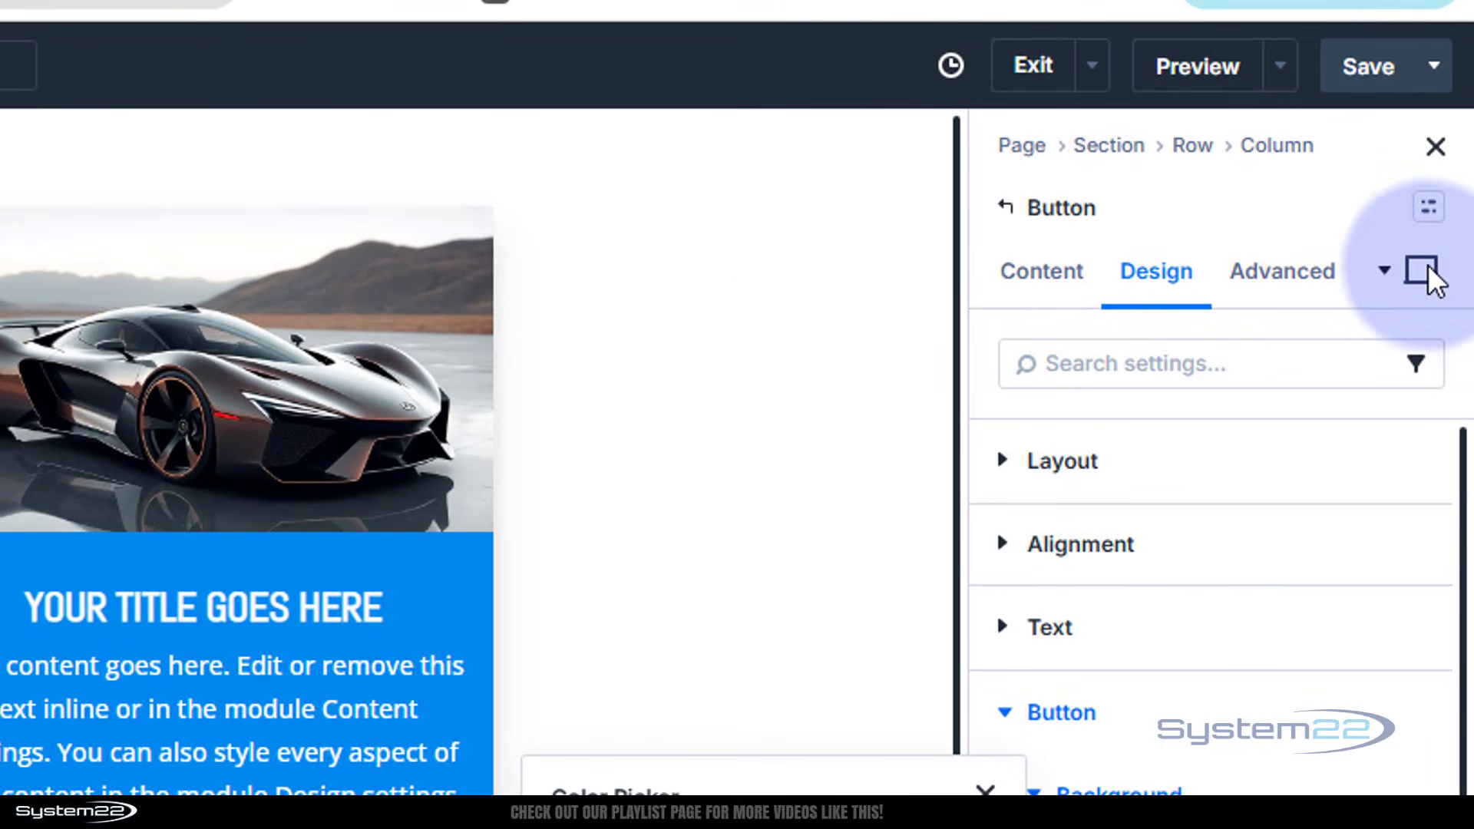
- Give the first button the yellow global color as its hover background, and return the settings to the Desktop state
{"action": "left_click", "coordinate": [1423, 270]}
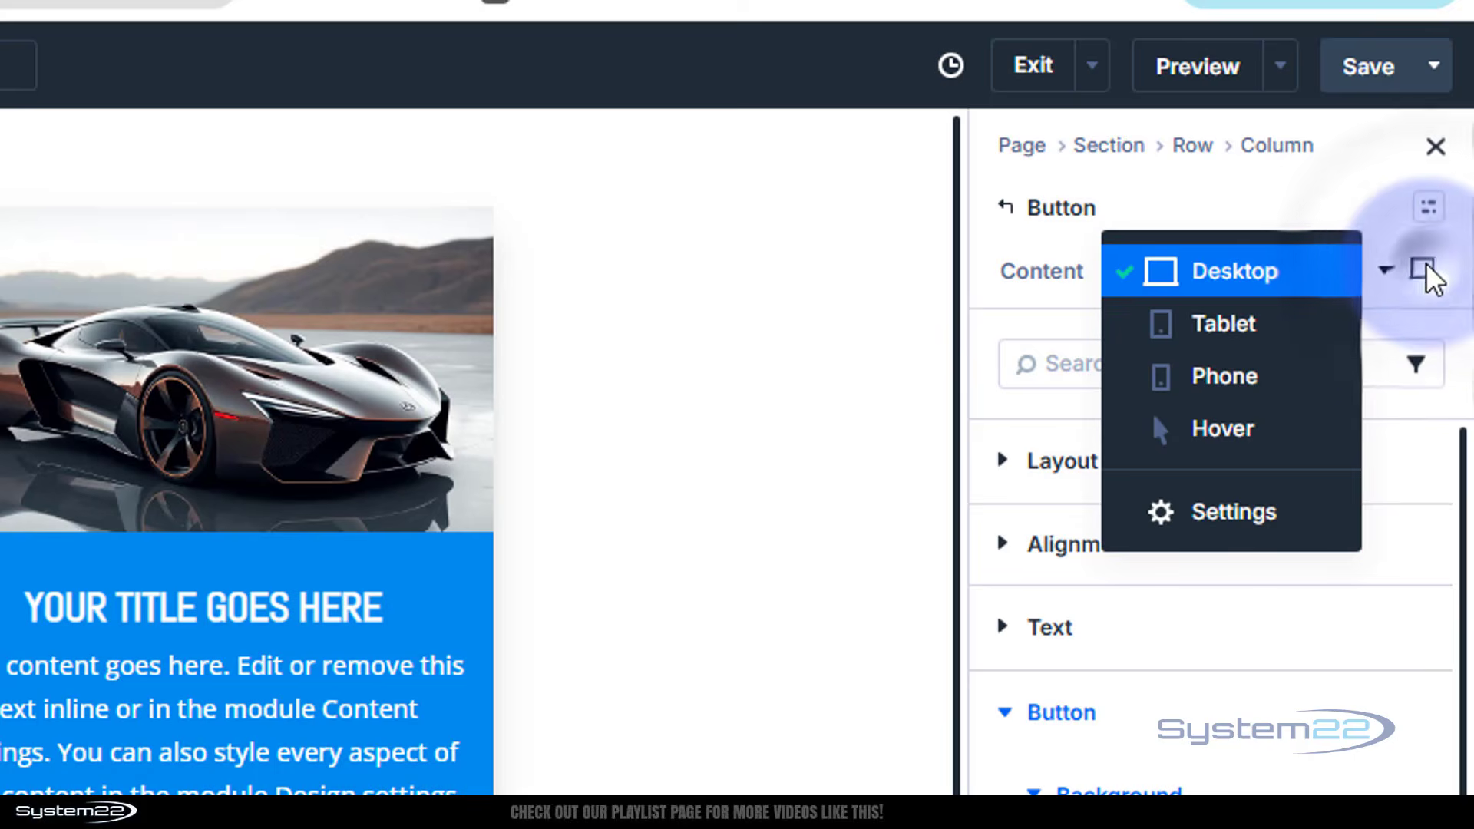
{"action": "left_click", "coordinate": [1253, 434]}
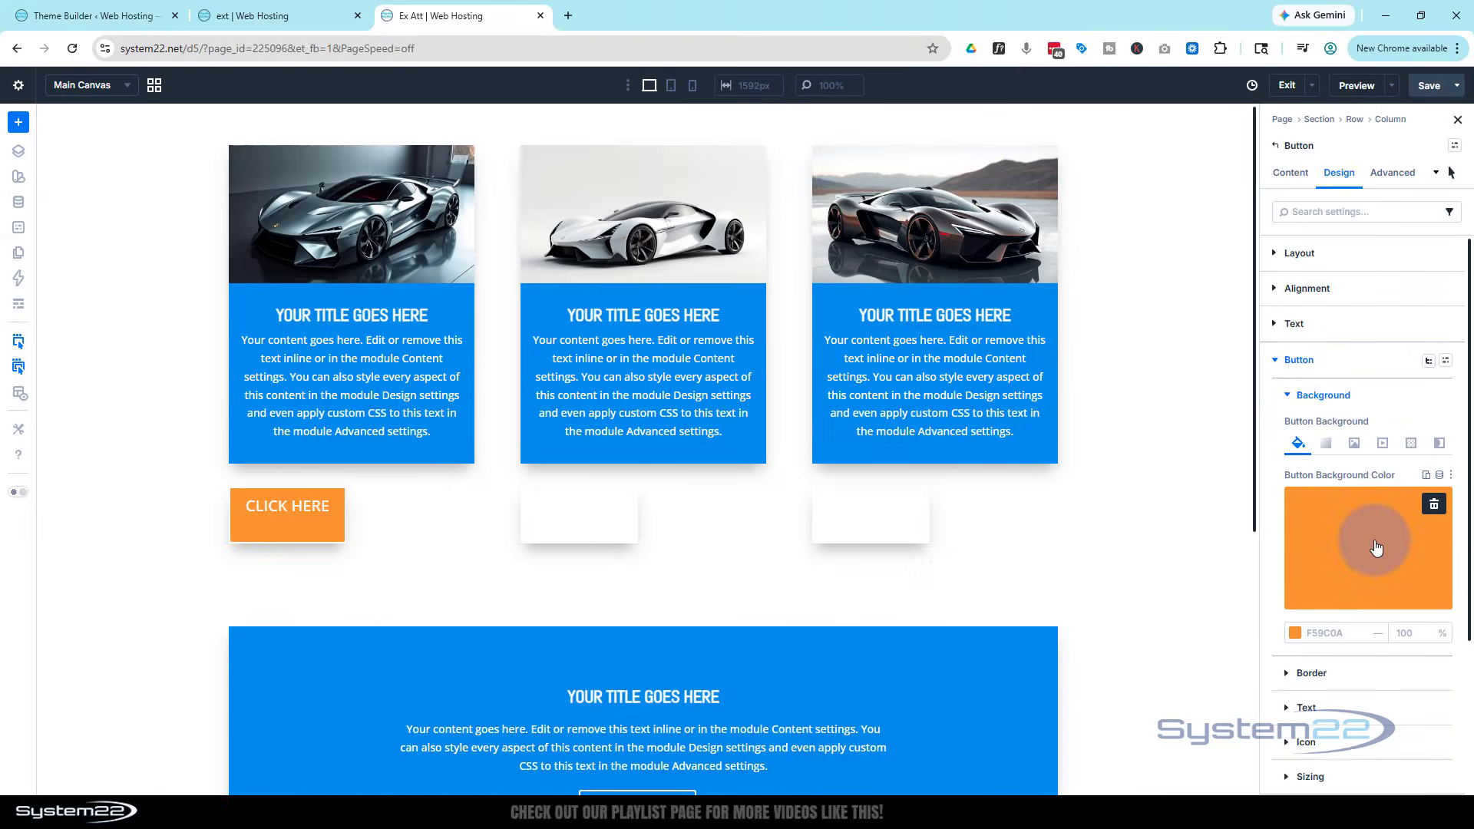
{"action": "left_click", "coordinate": [1376, 548]}
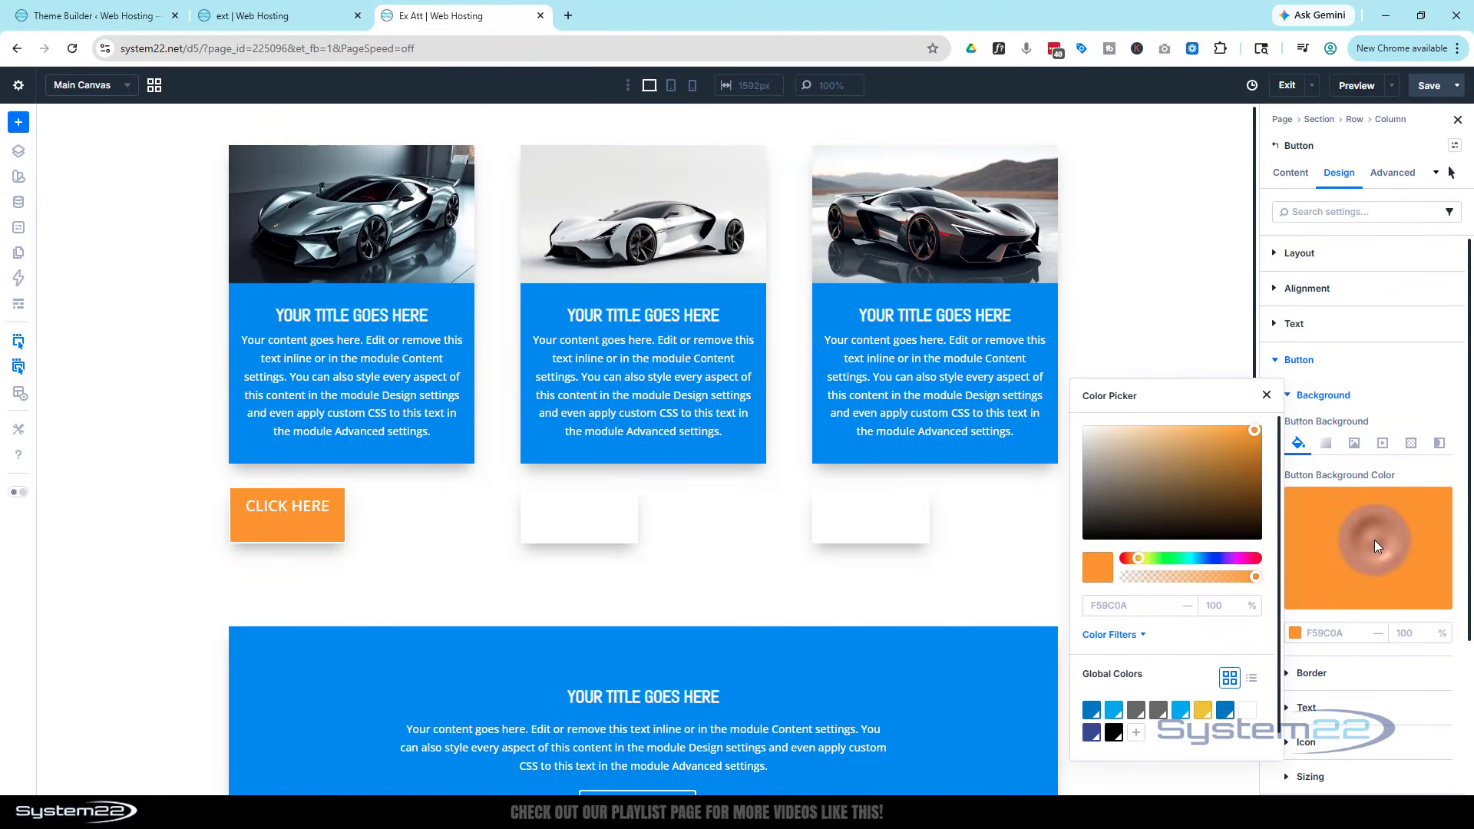
{"action": "left_click", "coordinate": [1204, 715]}
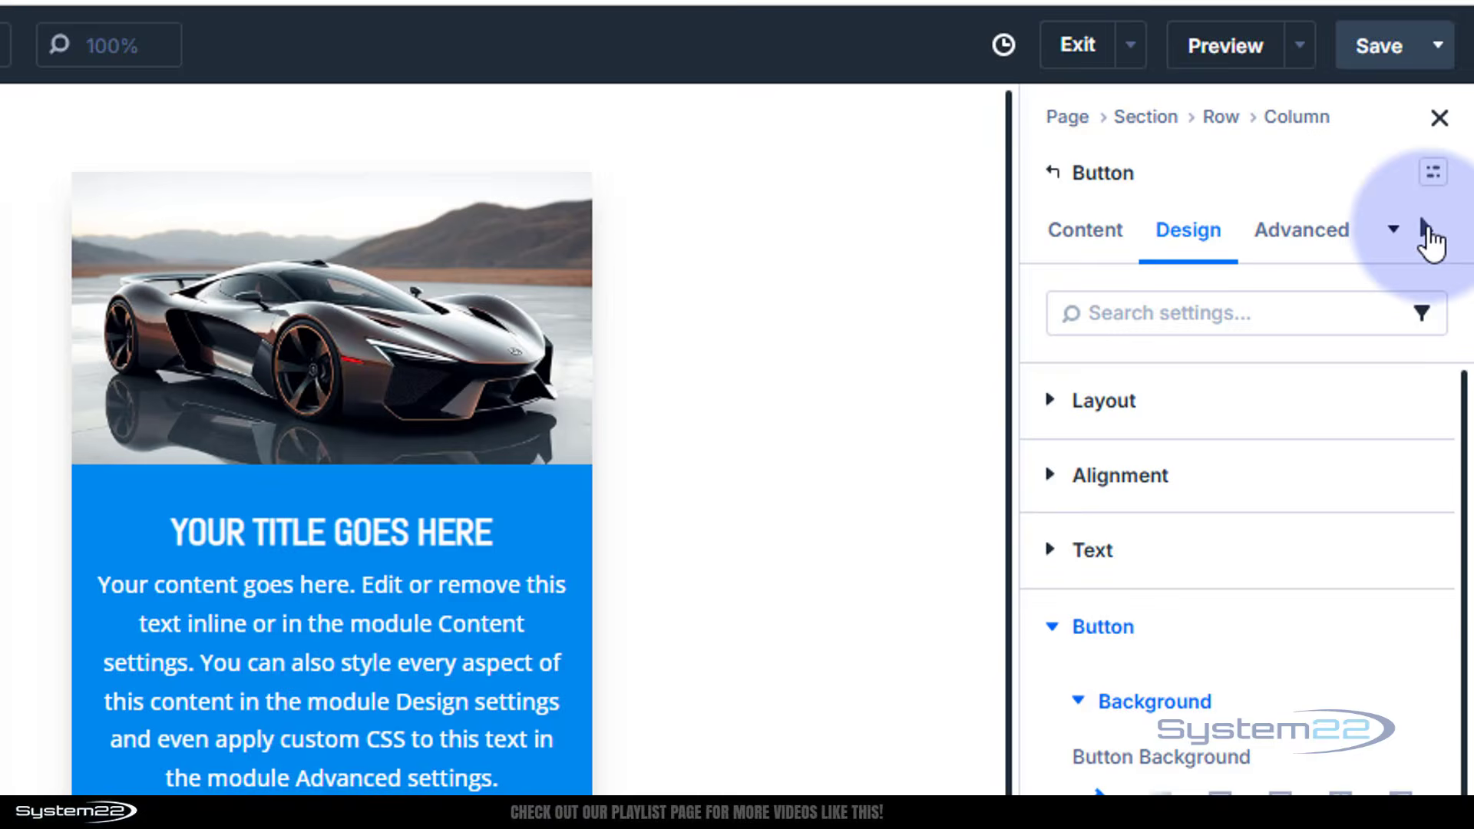
{"action": "left_click", "coordinate": [1426, 232]}
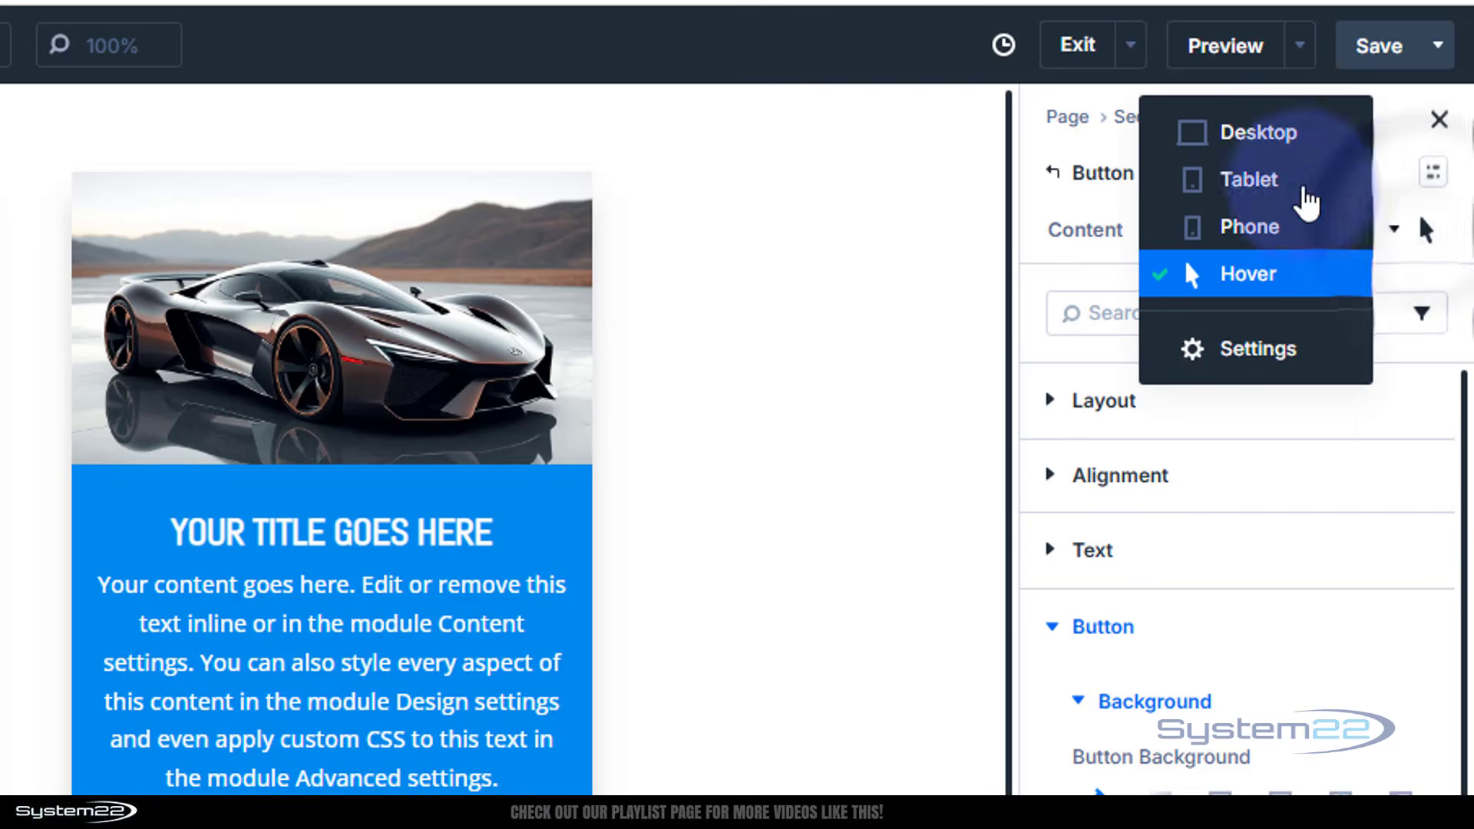
{"action": "left_click", "coordinate": [1267, 139]}
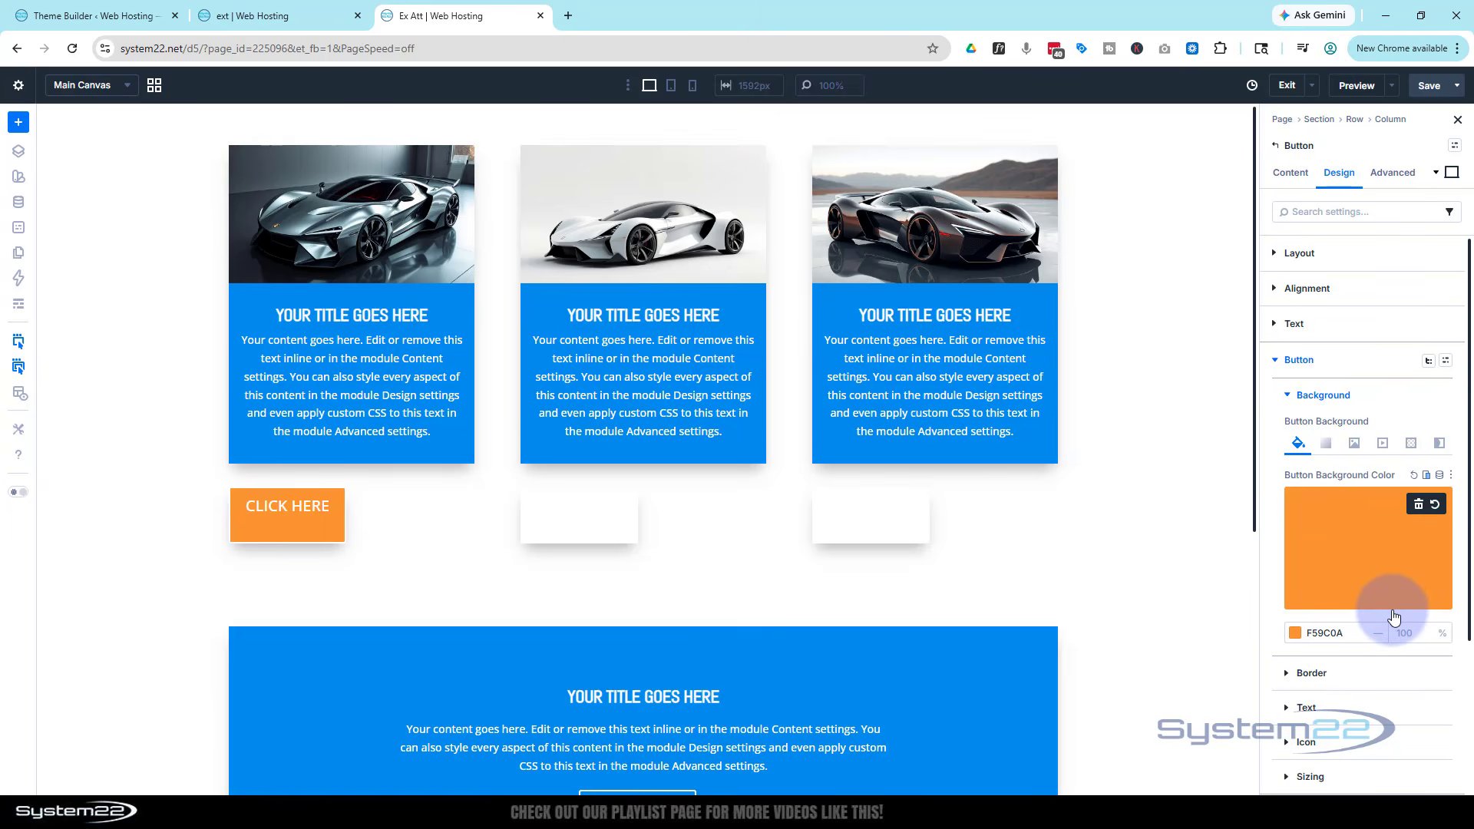
- Set the first button's border width to 0 px
{"action": "scroll", "coordinate": [1316, 531], "scroll_direction": "down", "scroll_amount": 3}
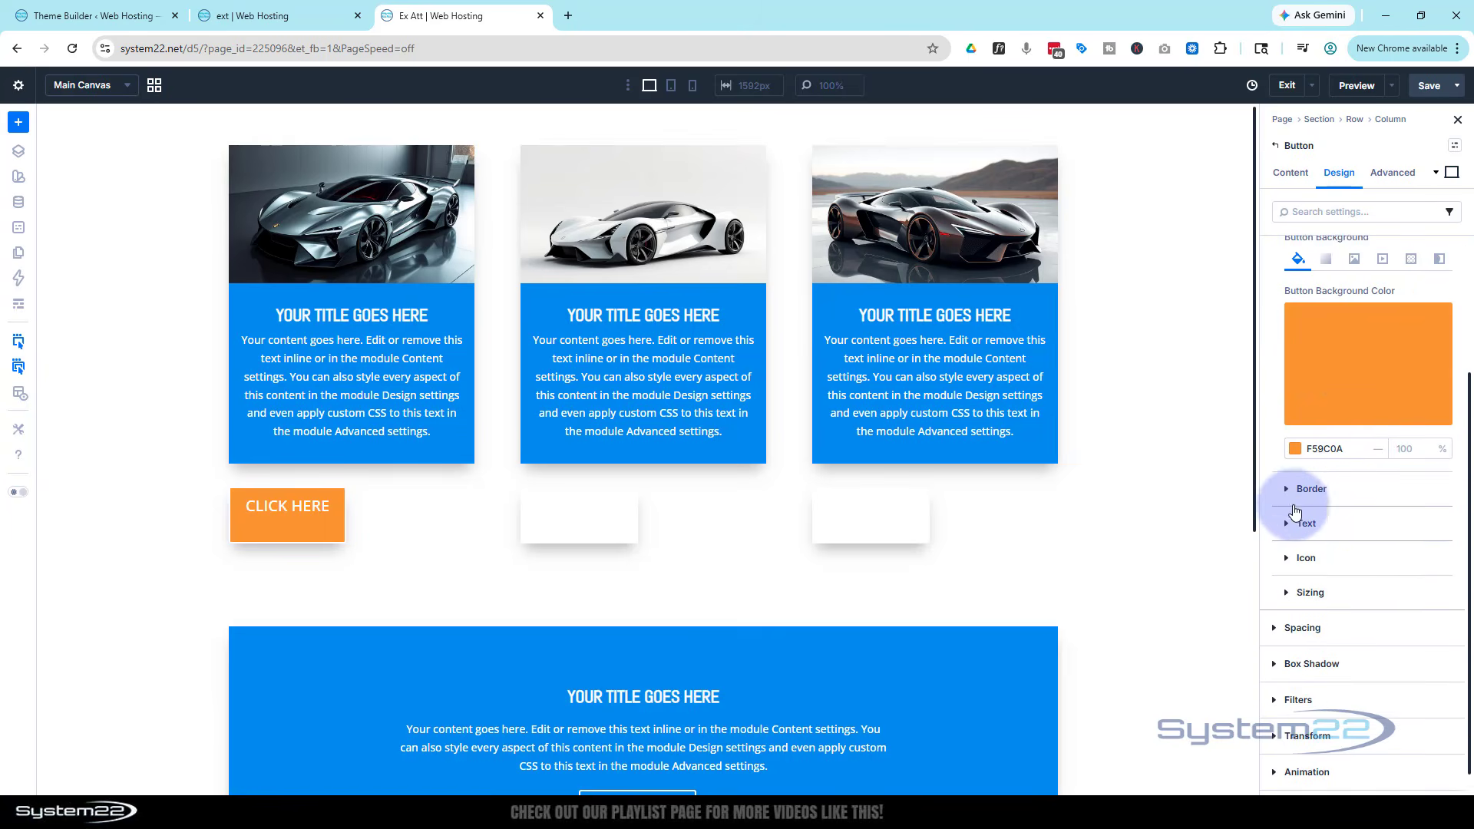
{"action": "left_click", "coordinate": [1292, 491]}
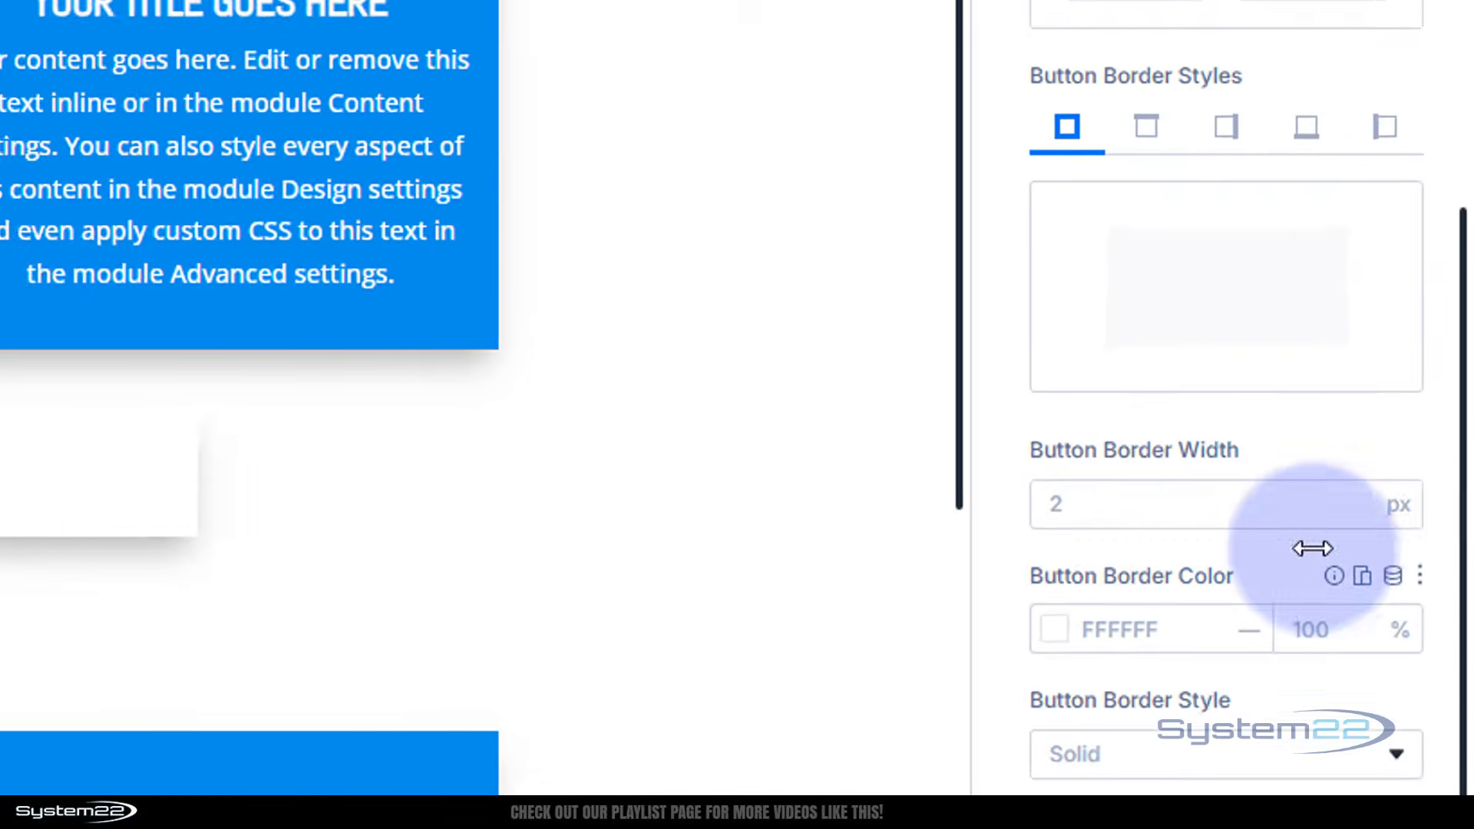
{"action": "left_click", "coordinate": [1358, 515]}
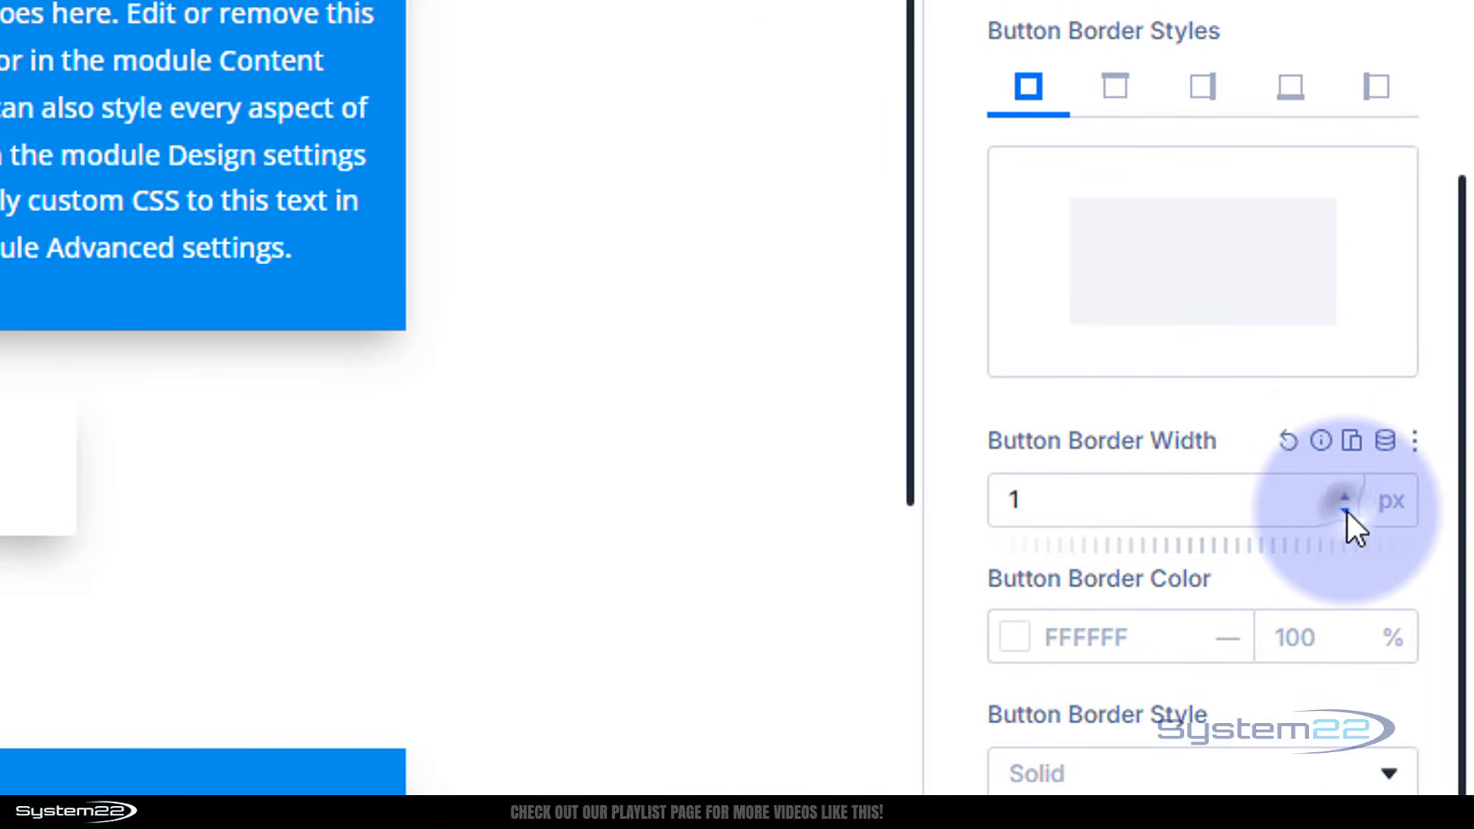
{"action": "left_click", "coordinate": [1358, 515]}
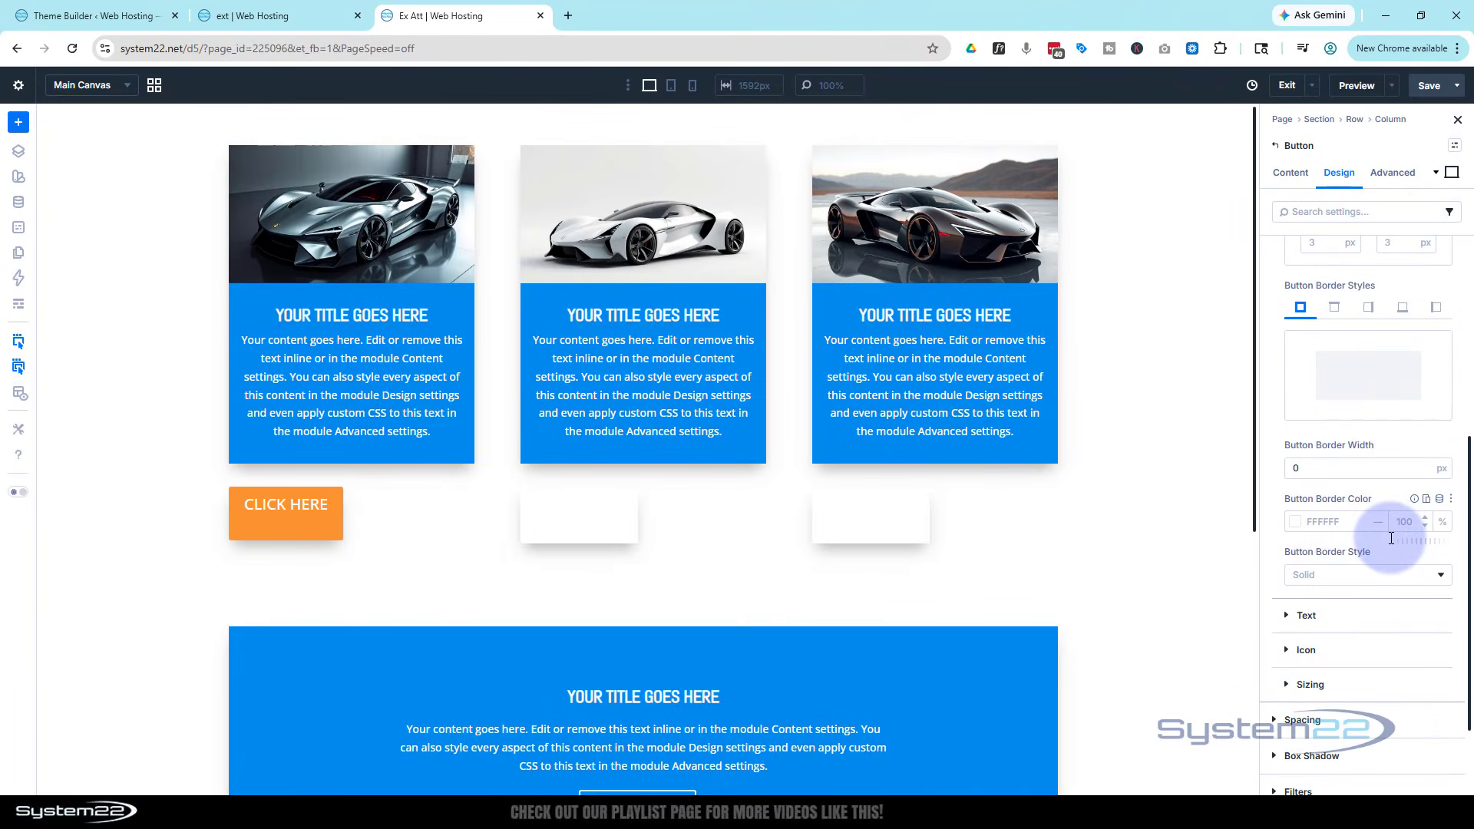
- Clear the bottom padding value in the first button's spacing settings
{"action": "scroll", "coordinate": [1380, 543], "scroll_direction": "down", "scroll_amount": 3}
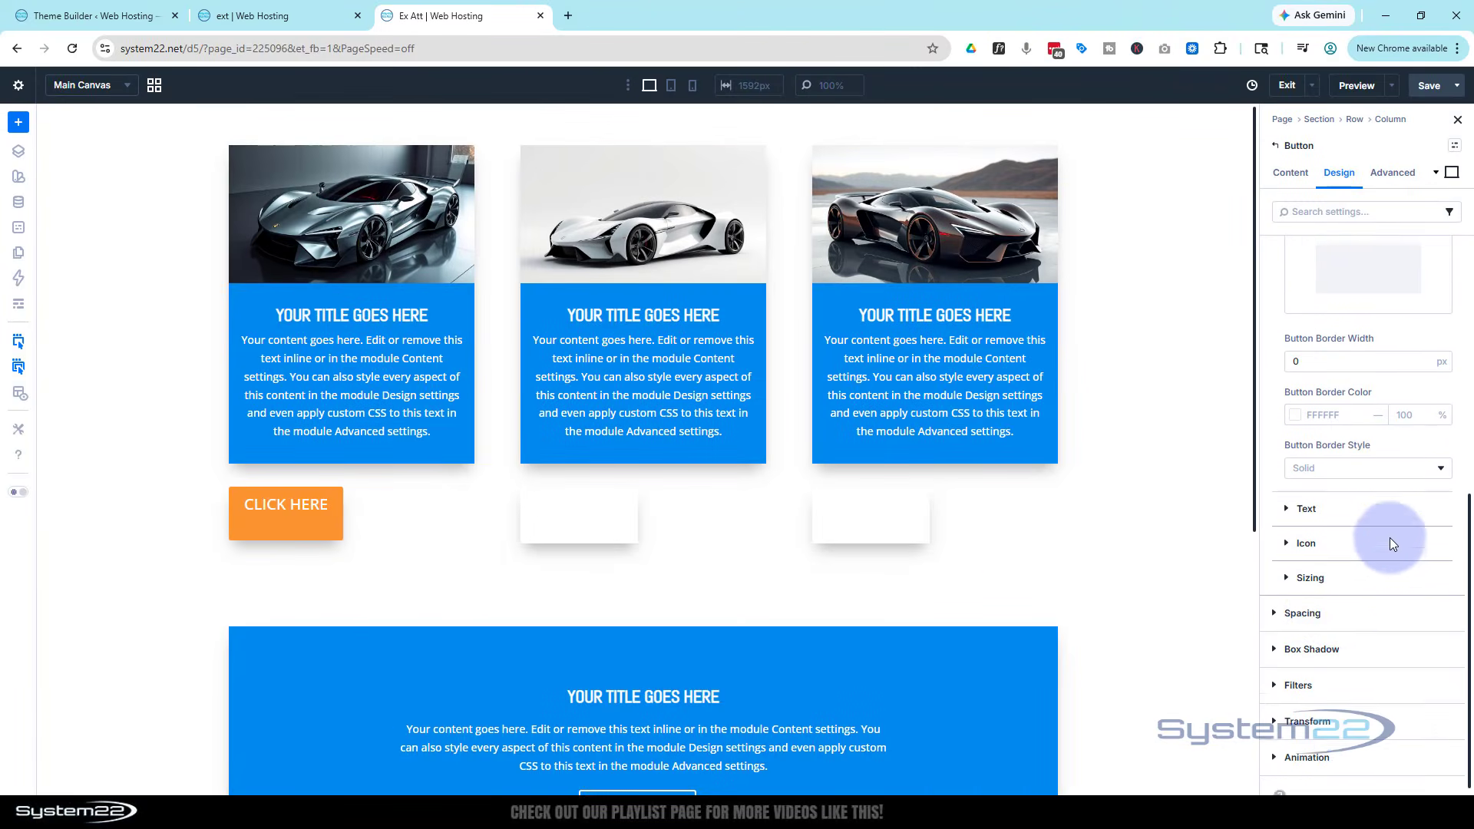
{"action": "left_click", "coordinate": [1325, 606]}
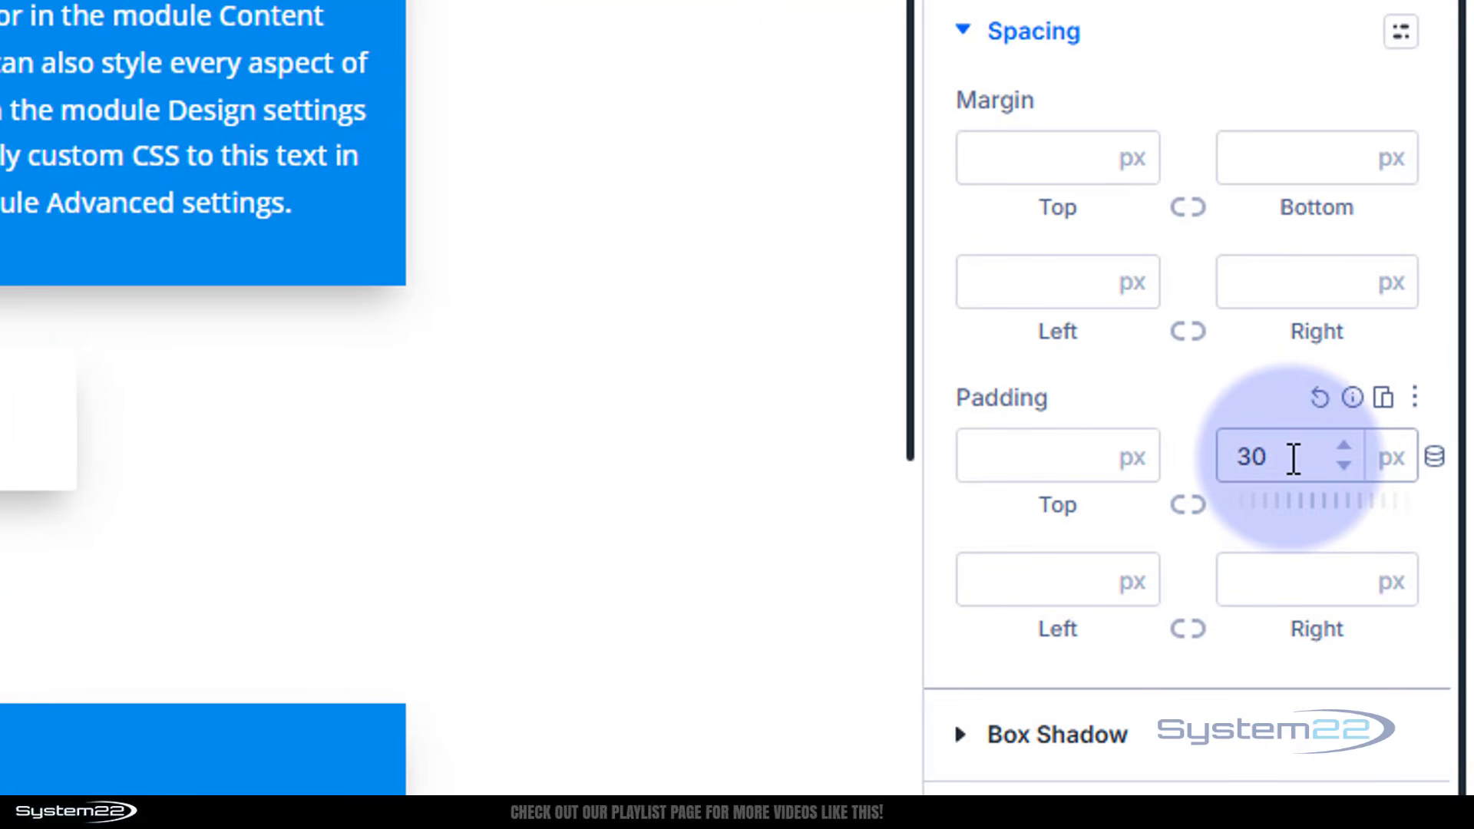
{"action": "left_click_drag", "start_coordinate": [1293, 459], "coordinate": [1214, 499]}
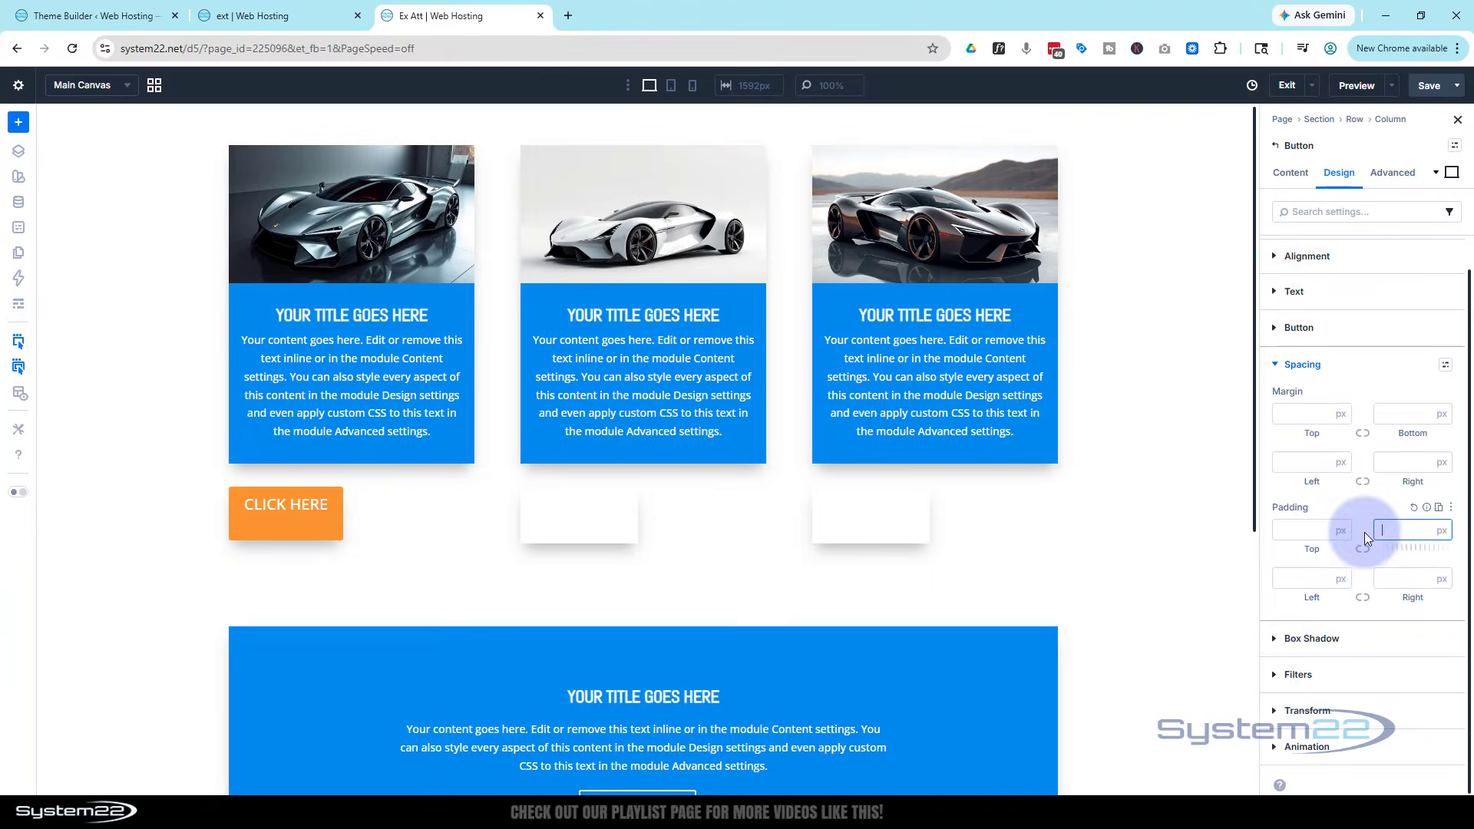
- Finish clearing the first button's bottom padding and turn off its button icon
{"action": "key", "text": "BackSpace"}
{"action": "left_click", "coordinate": [1372, 509]}
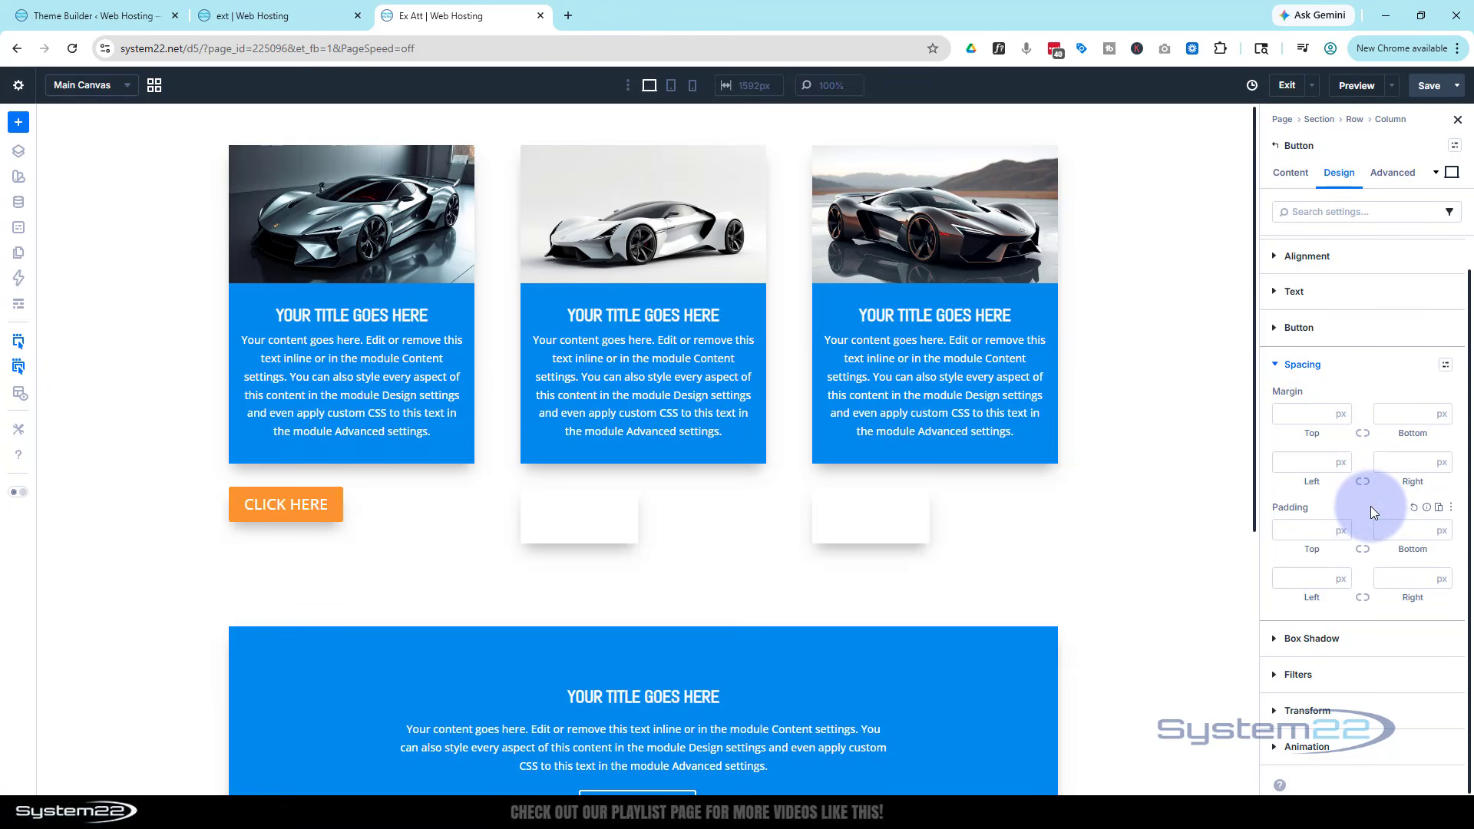
{"action": "scroll", "coordinate": [1365, 510], "scroll_direction": "up", "scroll_amount": 1}
{"action": "left_click", "coordinate": [1274, 361]}
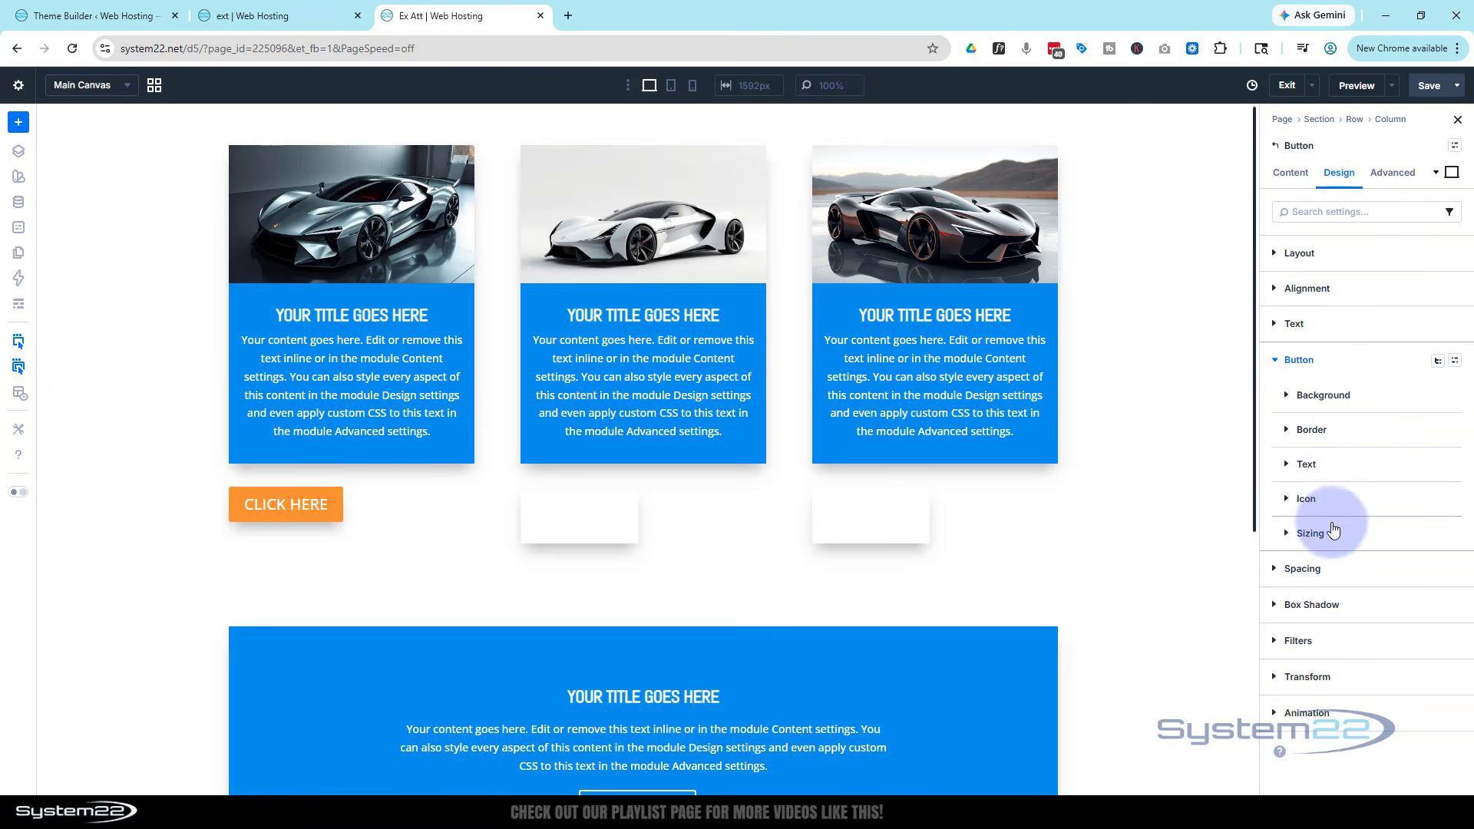
{"action": "left_click", "coordinate": [1287, 504]}
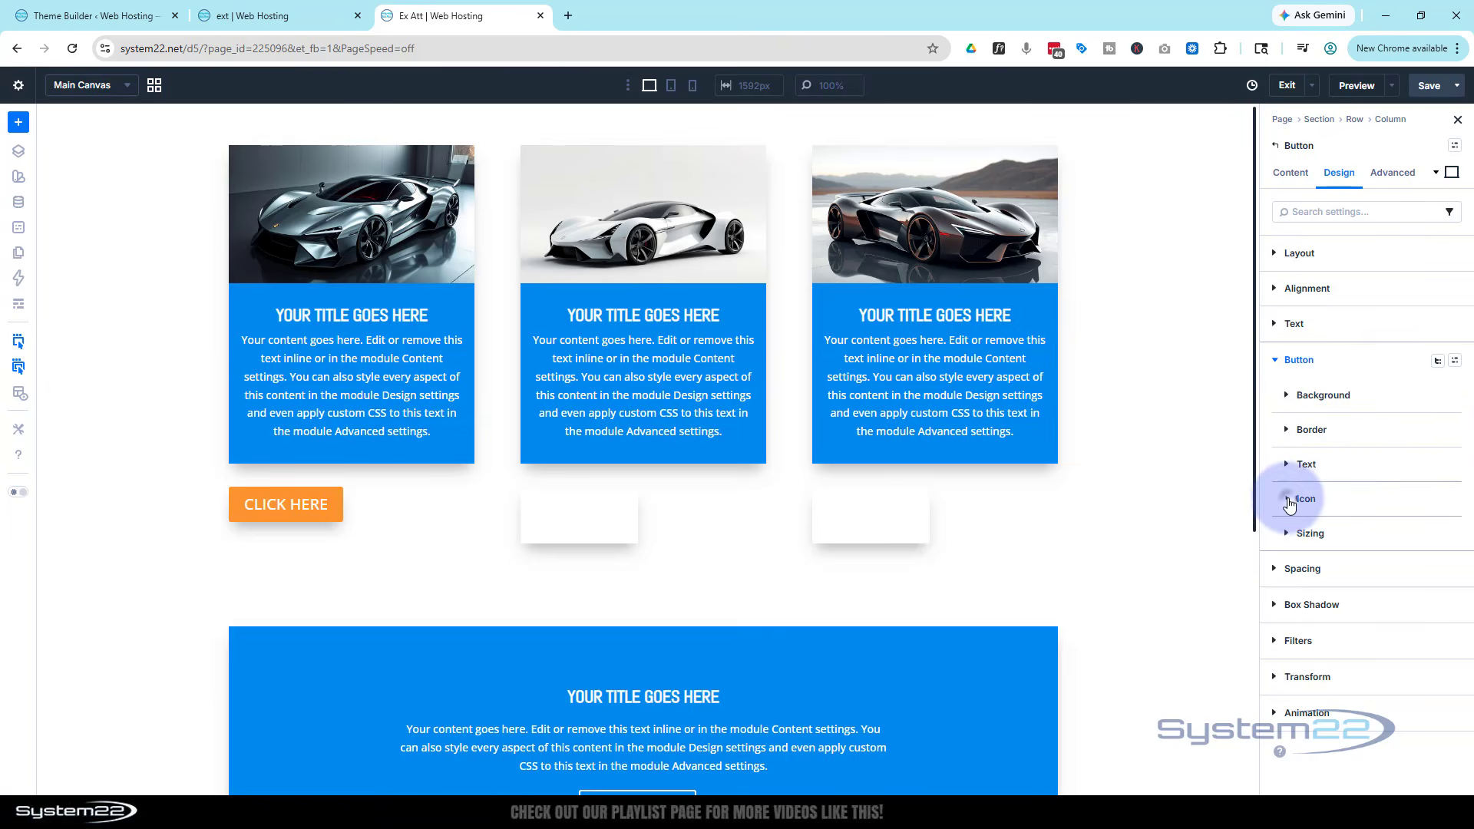
{"action": "left_click", "coordinate": [1300, 545]}
{"action": "left_click", "coordinate": [1297, 550]}
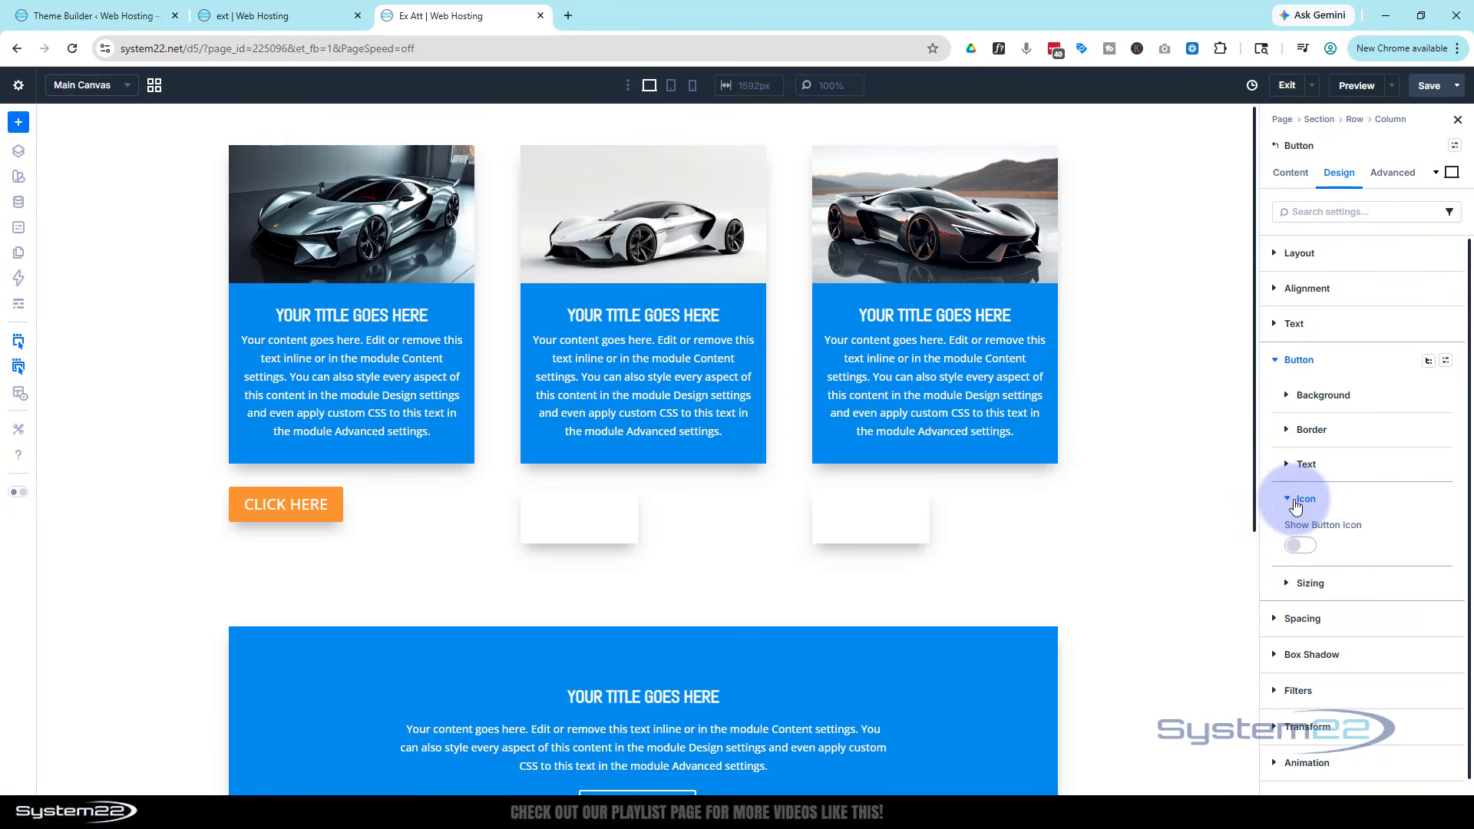
- Set the first button's width to 100% and its alignment to center
{"action": "left_click", "coordinate": [1294, 583]}
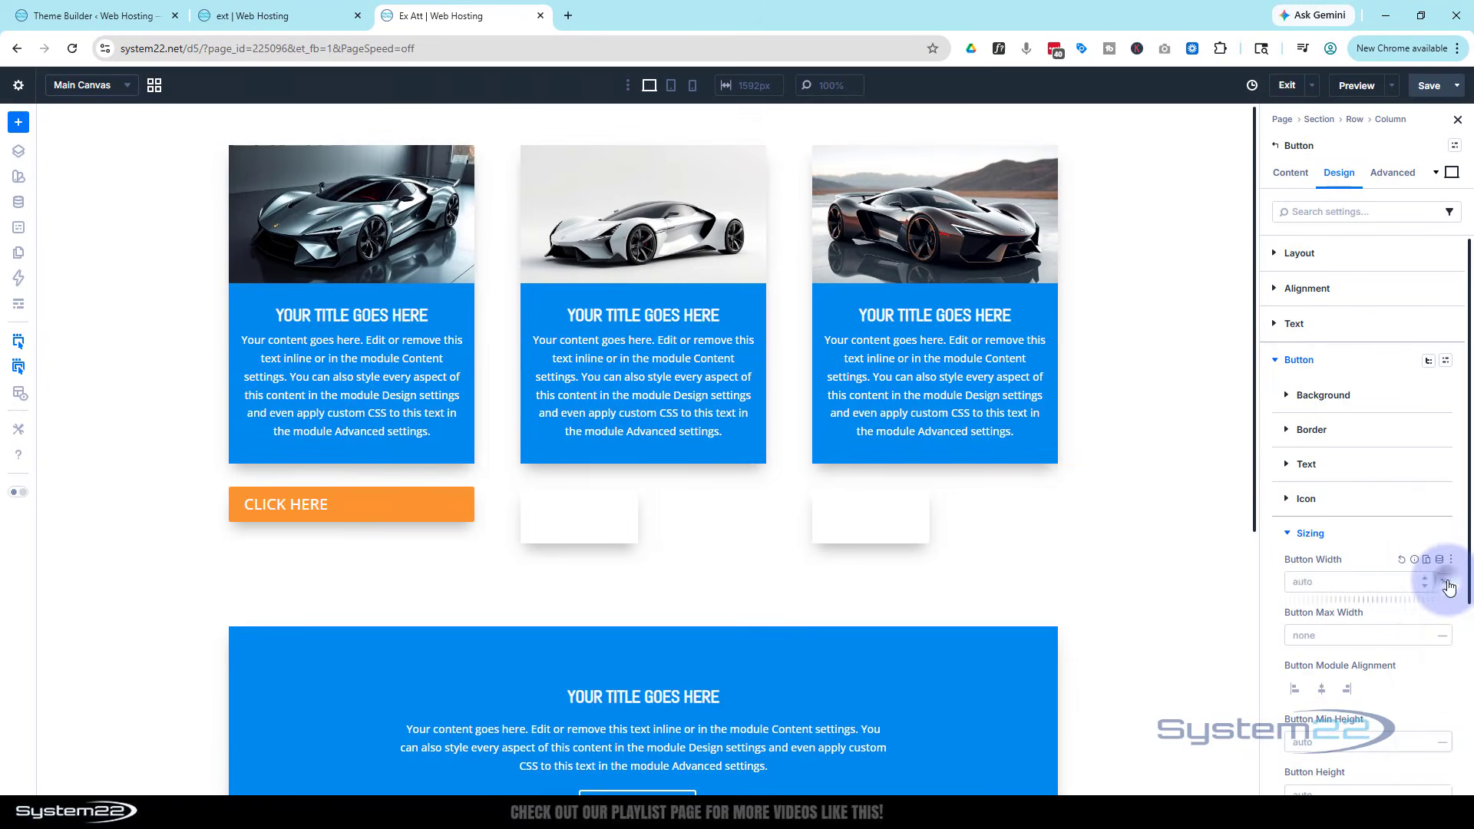
{"action": "left_click", "coordinate": [1422, 583]}
{"action": "left_click", "coordinate": [1444, 525]}
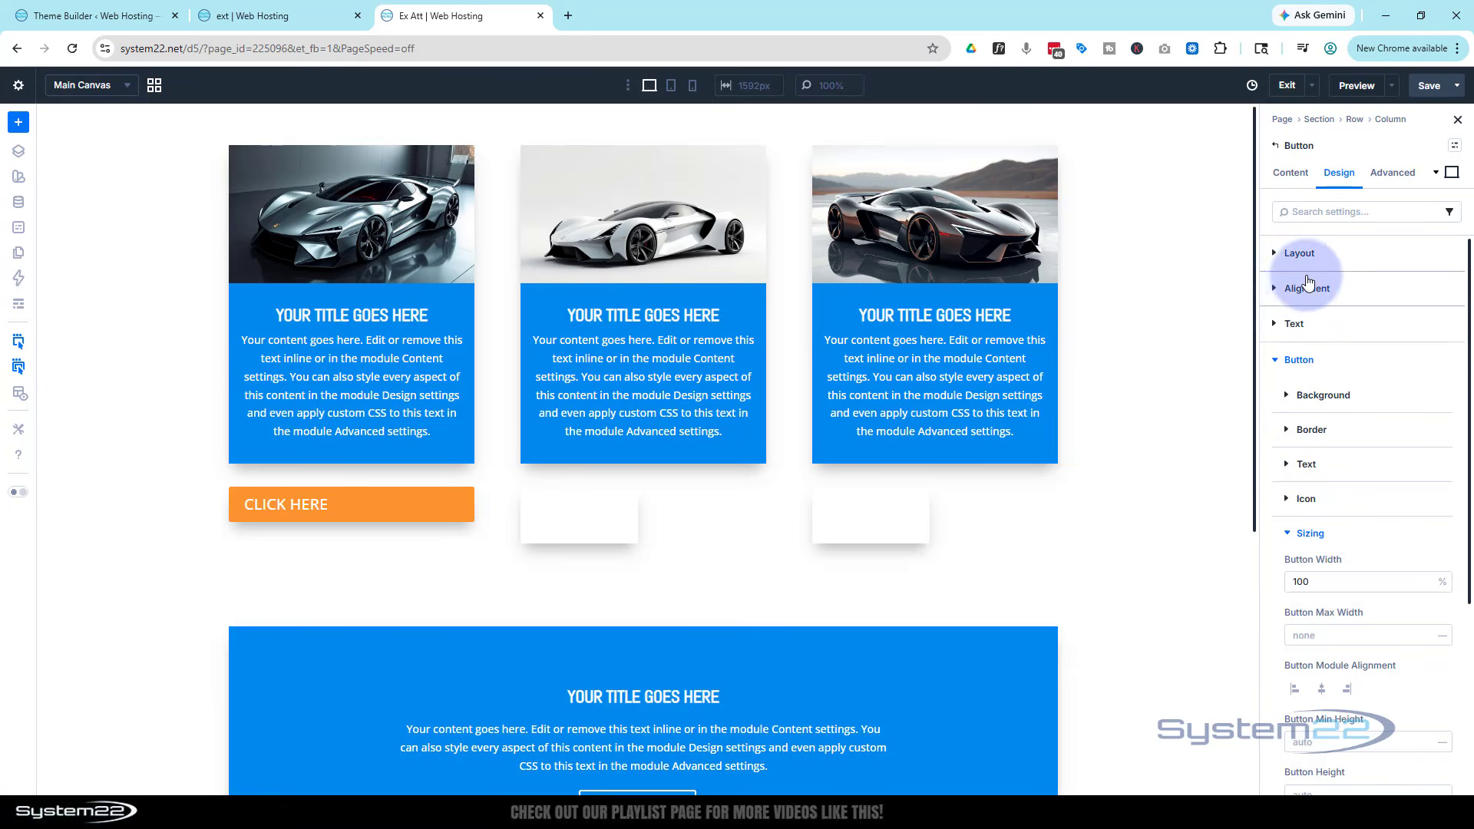
{"action": "left_click", "coordinate": [1298, 289]}
{"action": "left_click", "coordinate": [1309, 339]}
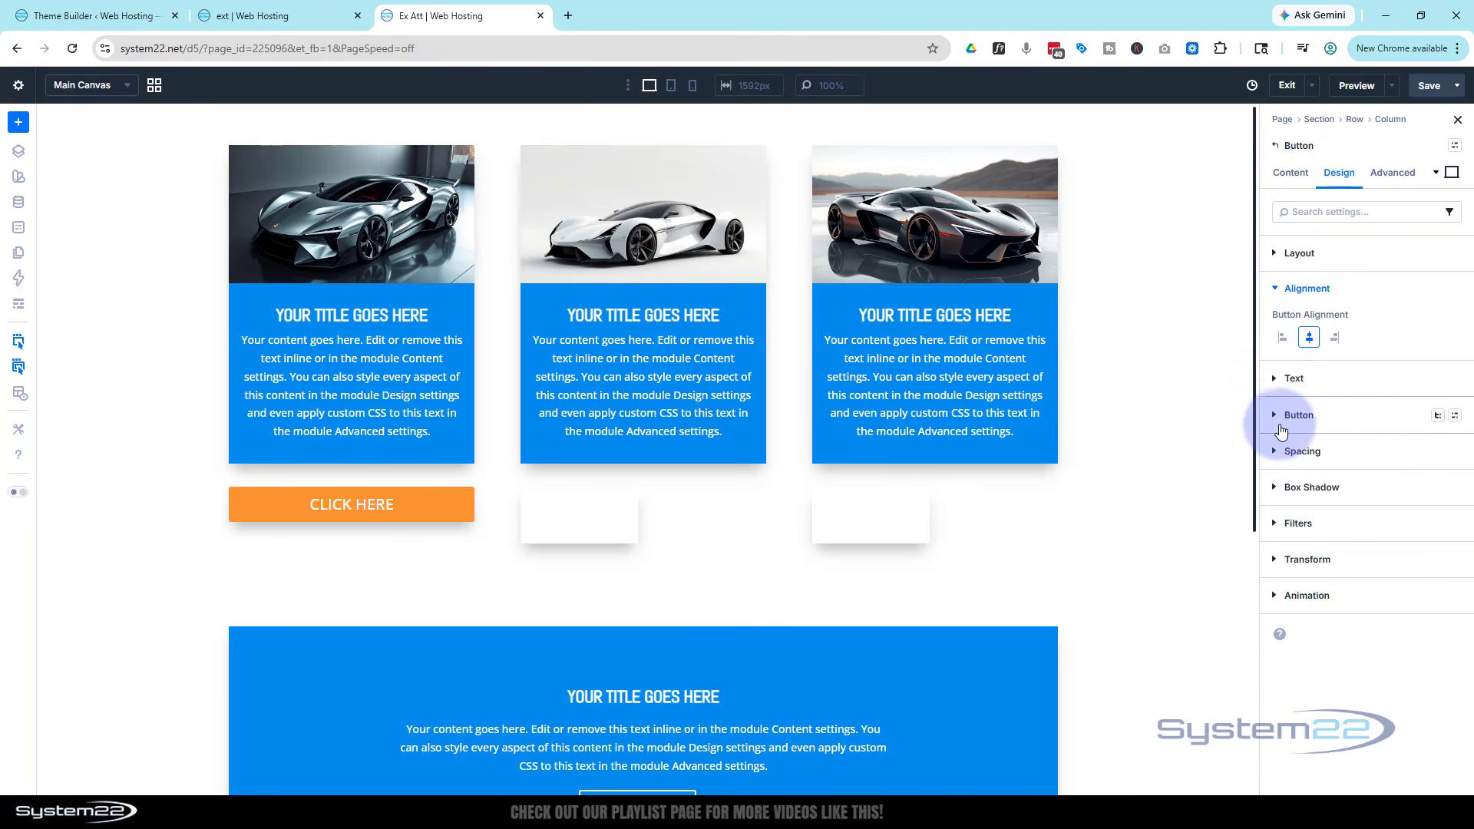
- Set the first button's border radius to 30 px on all linked corners
{"action": "left_click", "coordinate": [1281, 426]}
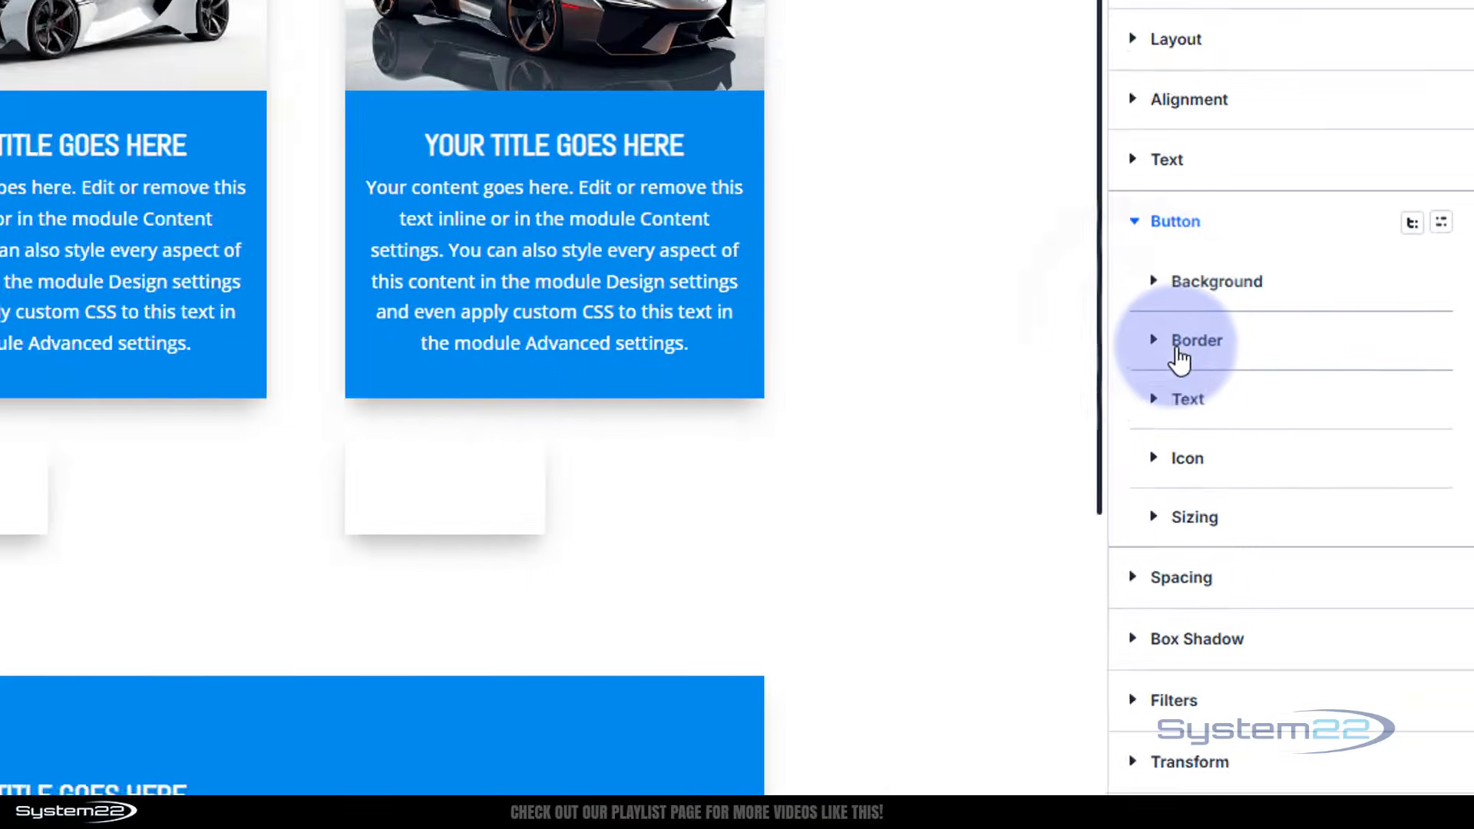
{"action": "left_click", "coordinate": [1300, 432]}
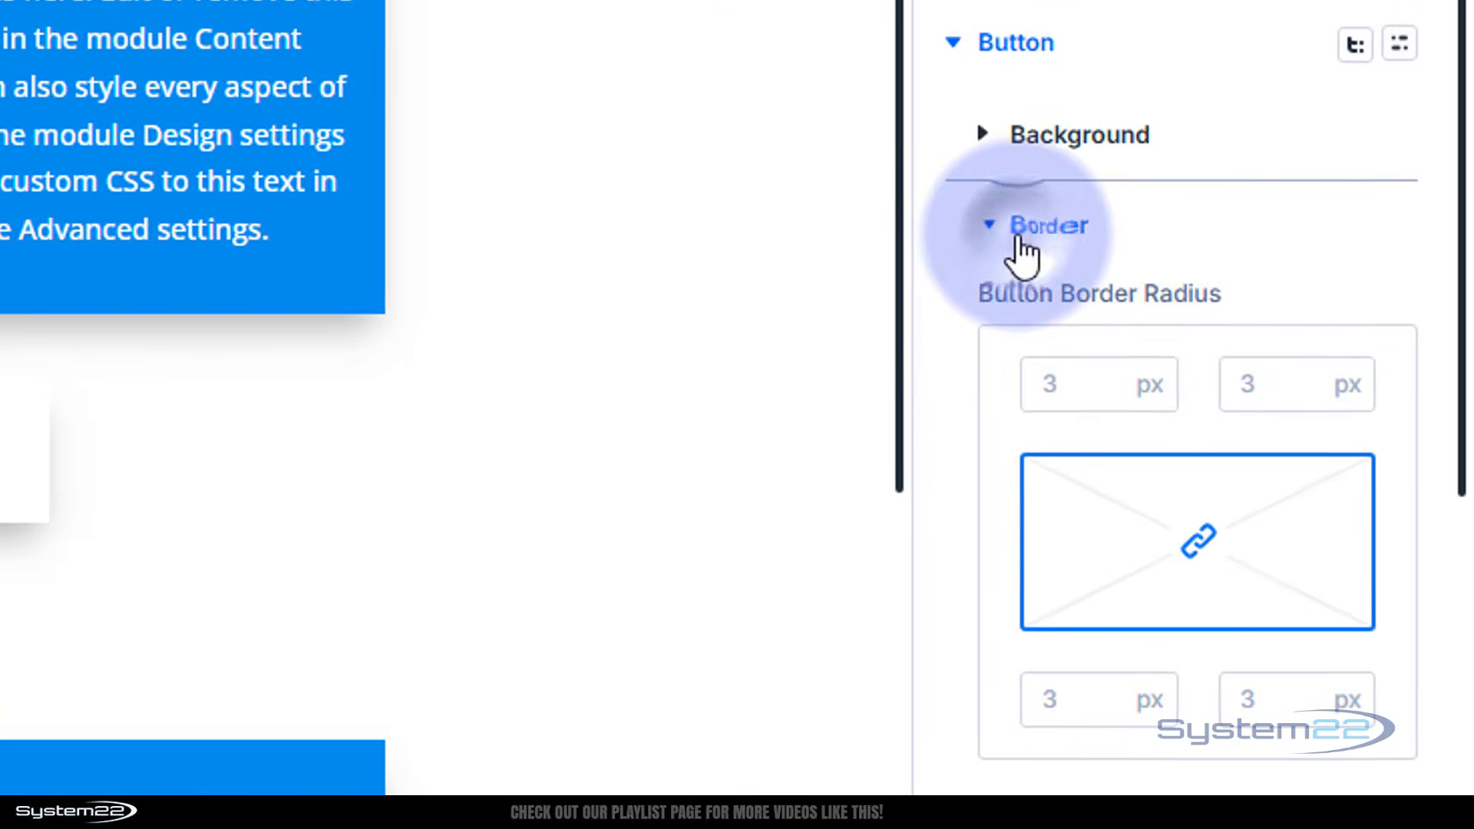
{"action": "left_click", "coordinate": [1322, 487]}
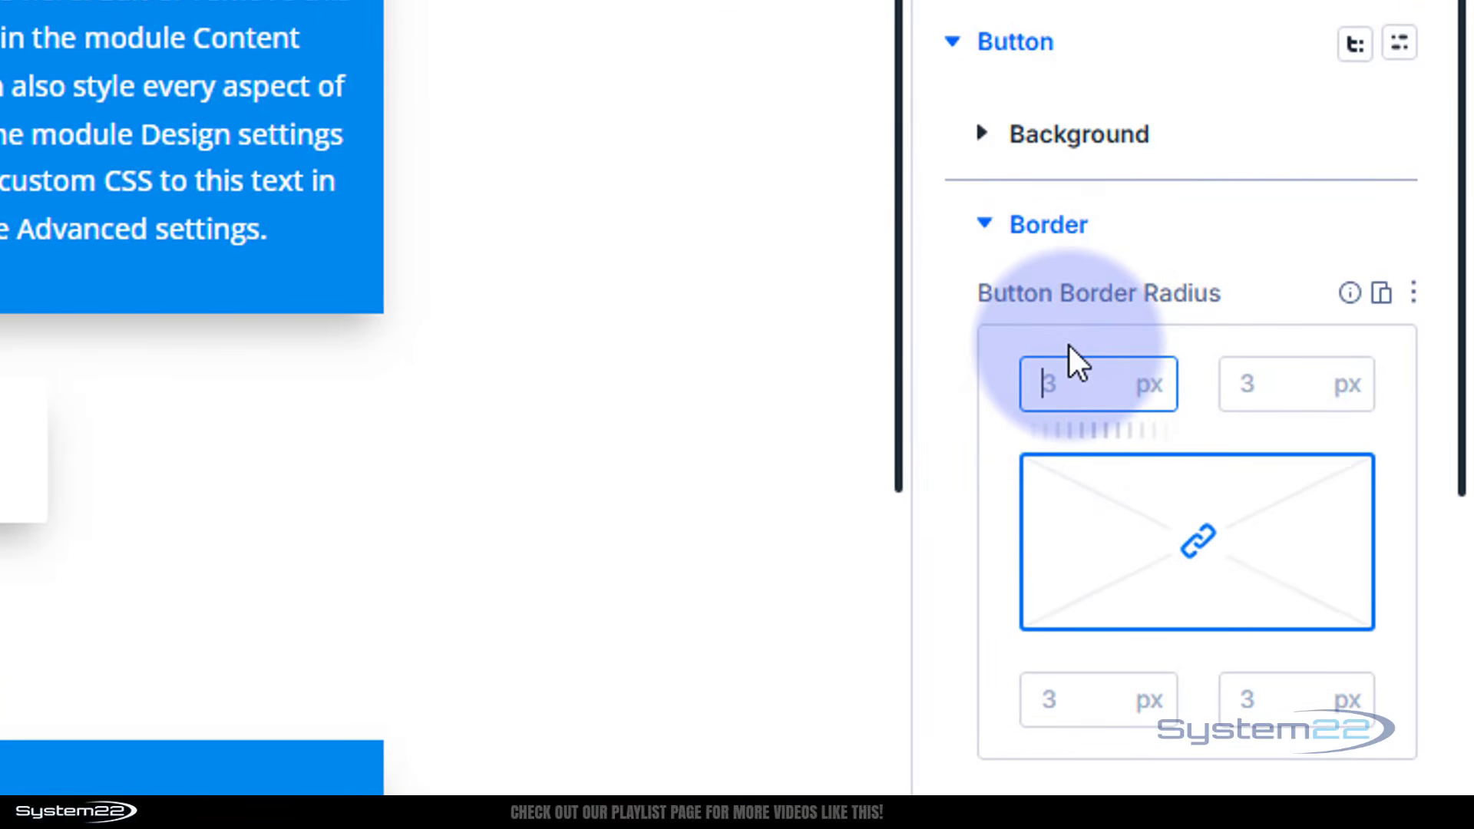
{"action": "type", "text": "30"}
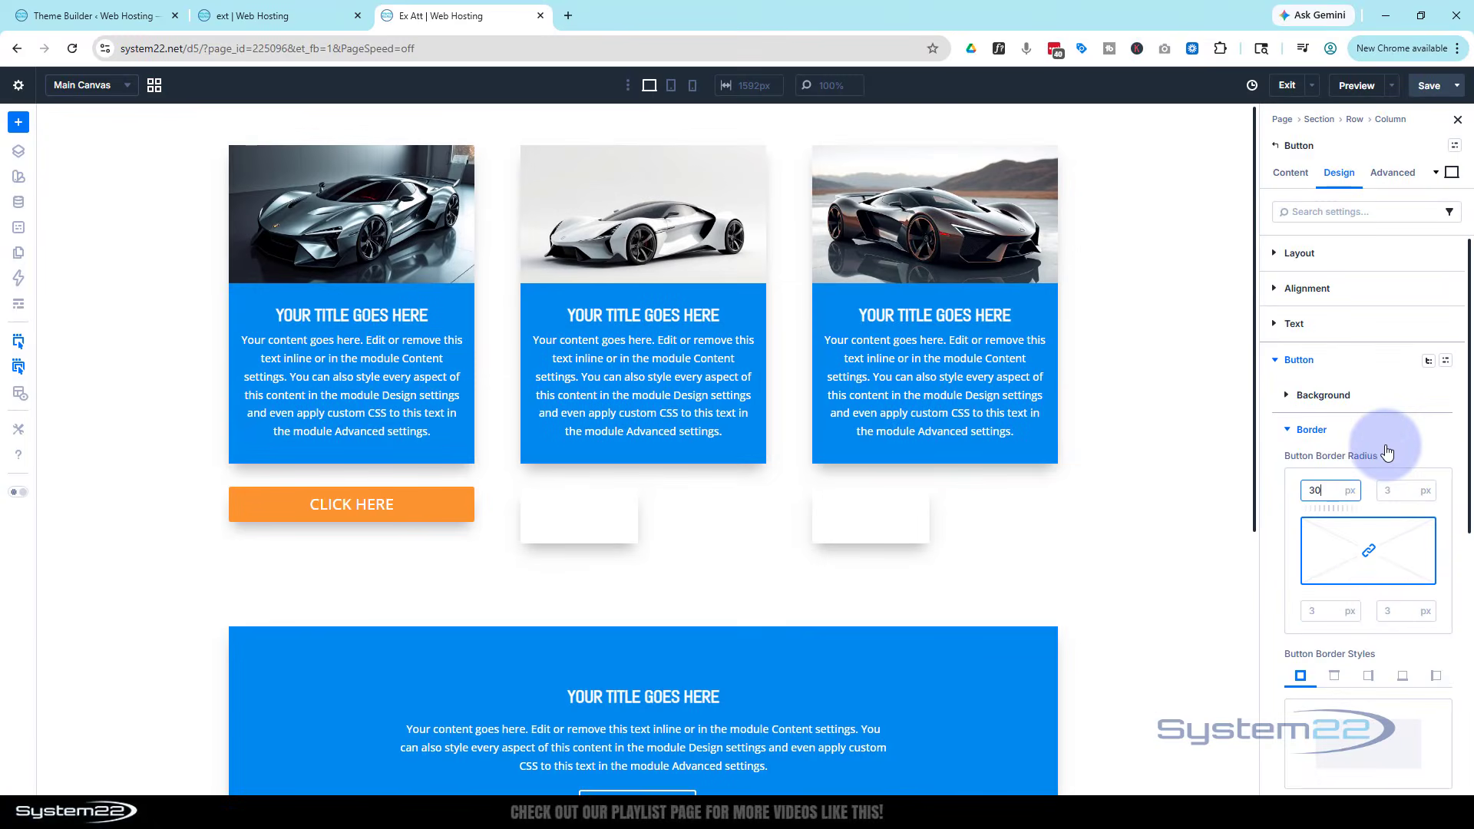
{"action": "left_click", "coordinate": [1387, 452]}
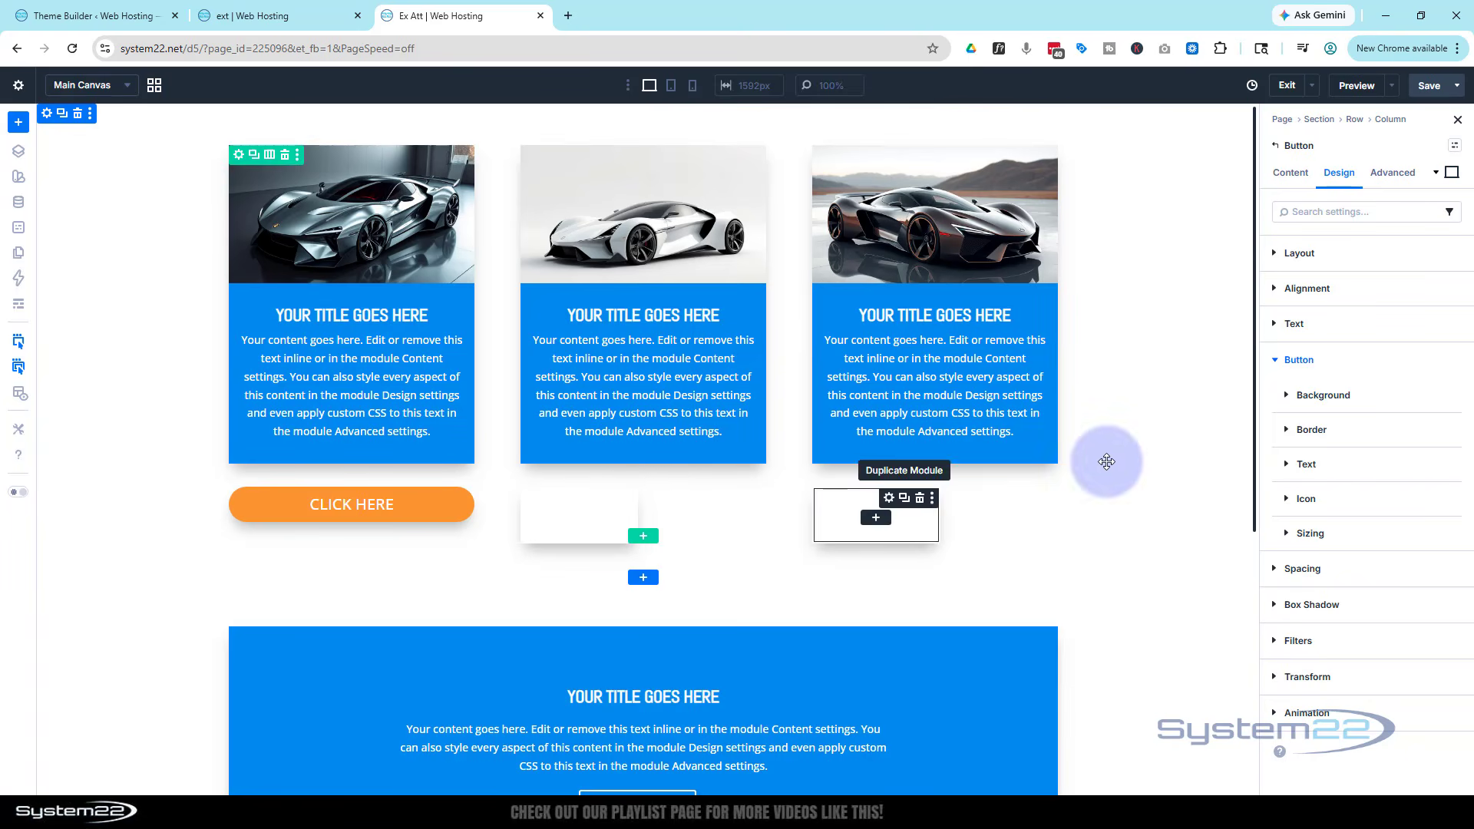
- Extend the first button's design attributes to all Button elements on the entire page, with all option groups and all modified fields
{"action": "scroll", "coordinate": [1096, 306], "scroll_direction": "down", "scroll_amount": 2}
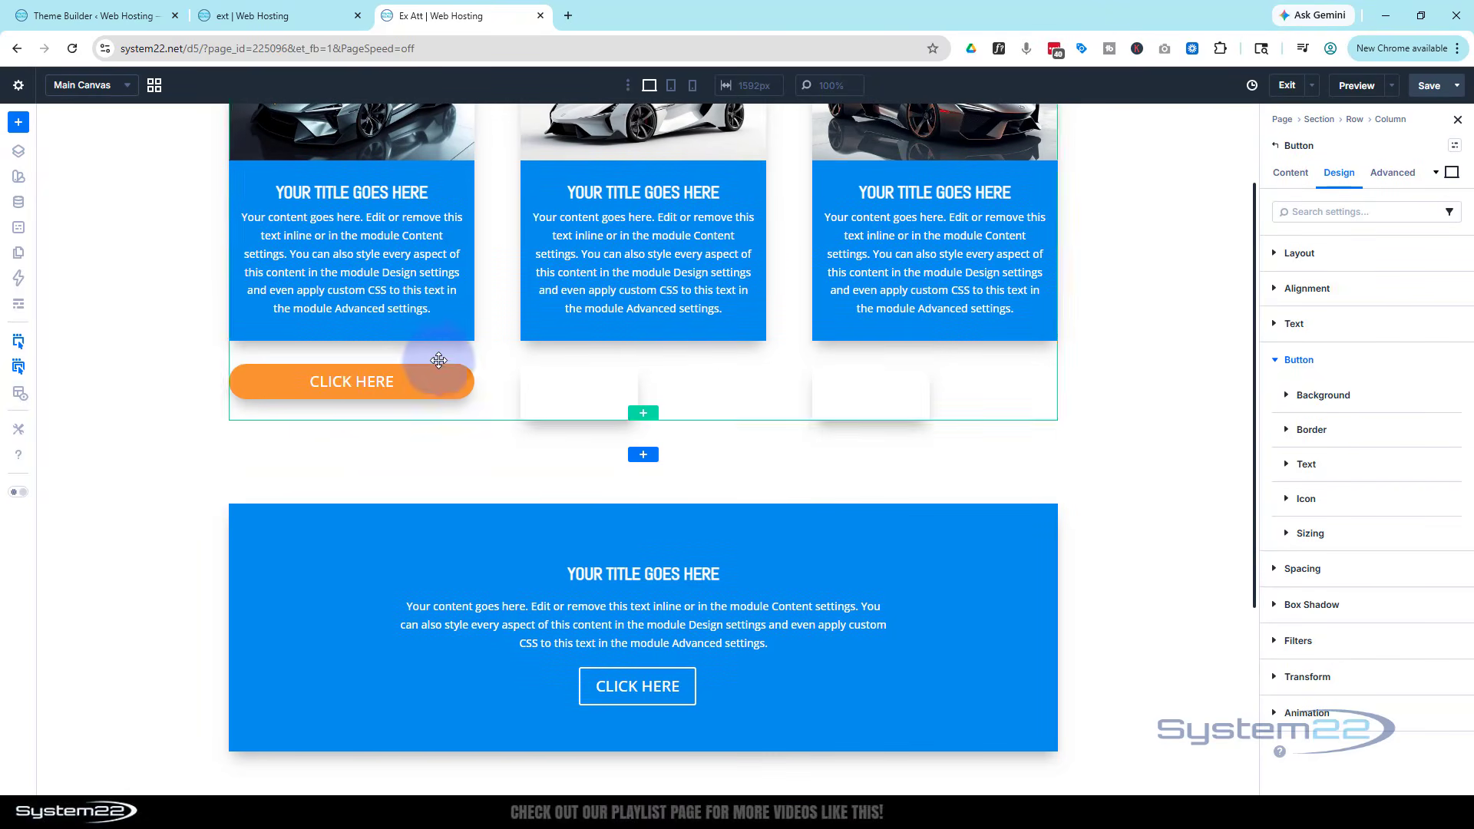
{"action": "left_click", "coordinate": [376, 384]}
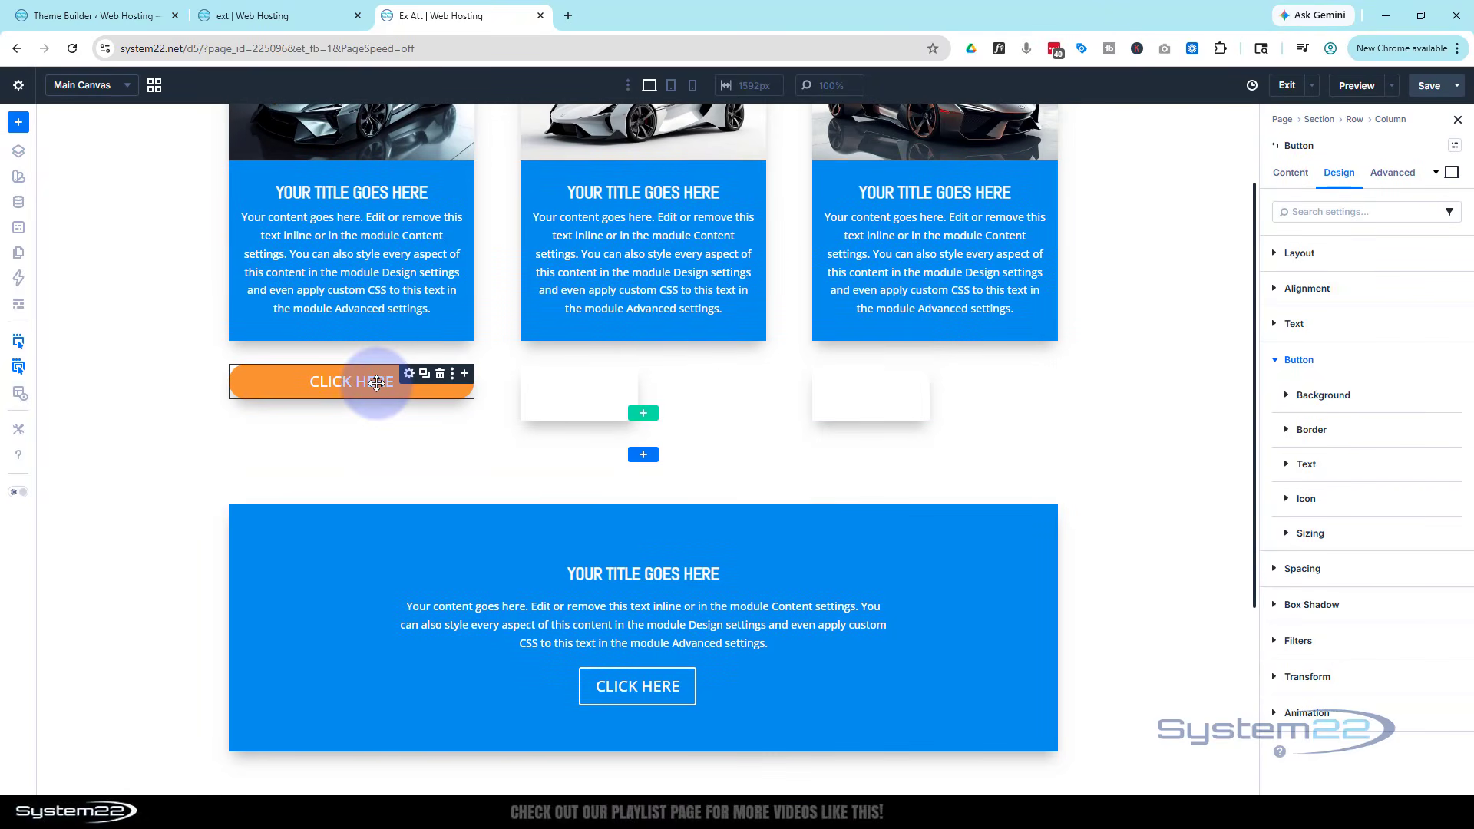
{"action": "right_click", "coordinate": [277, 374]}
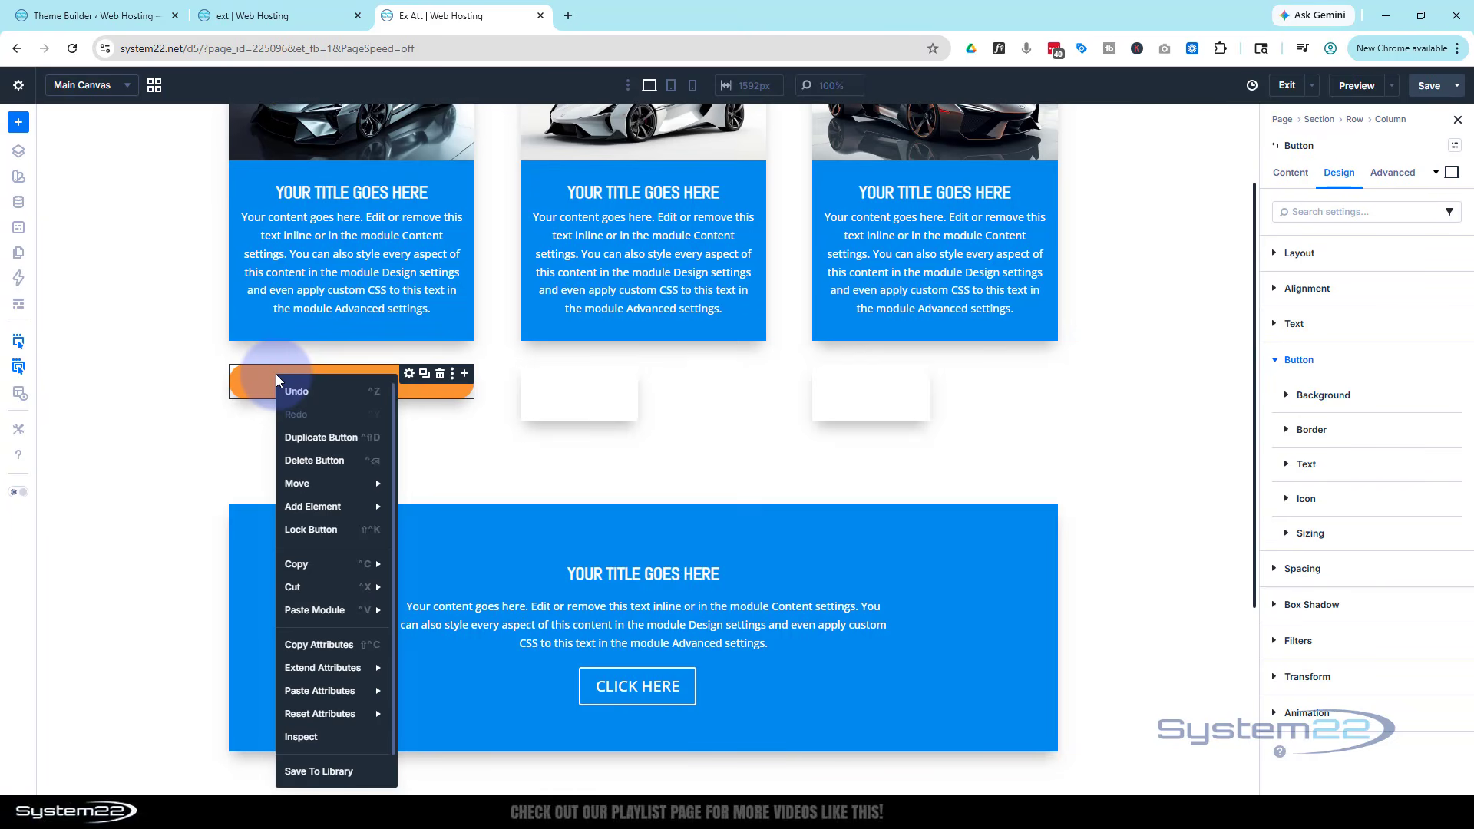
{"action": "mouse_move", "coordinate": [285, 612]}
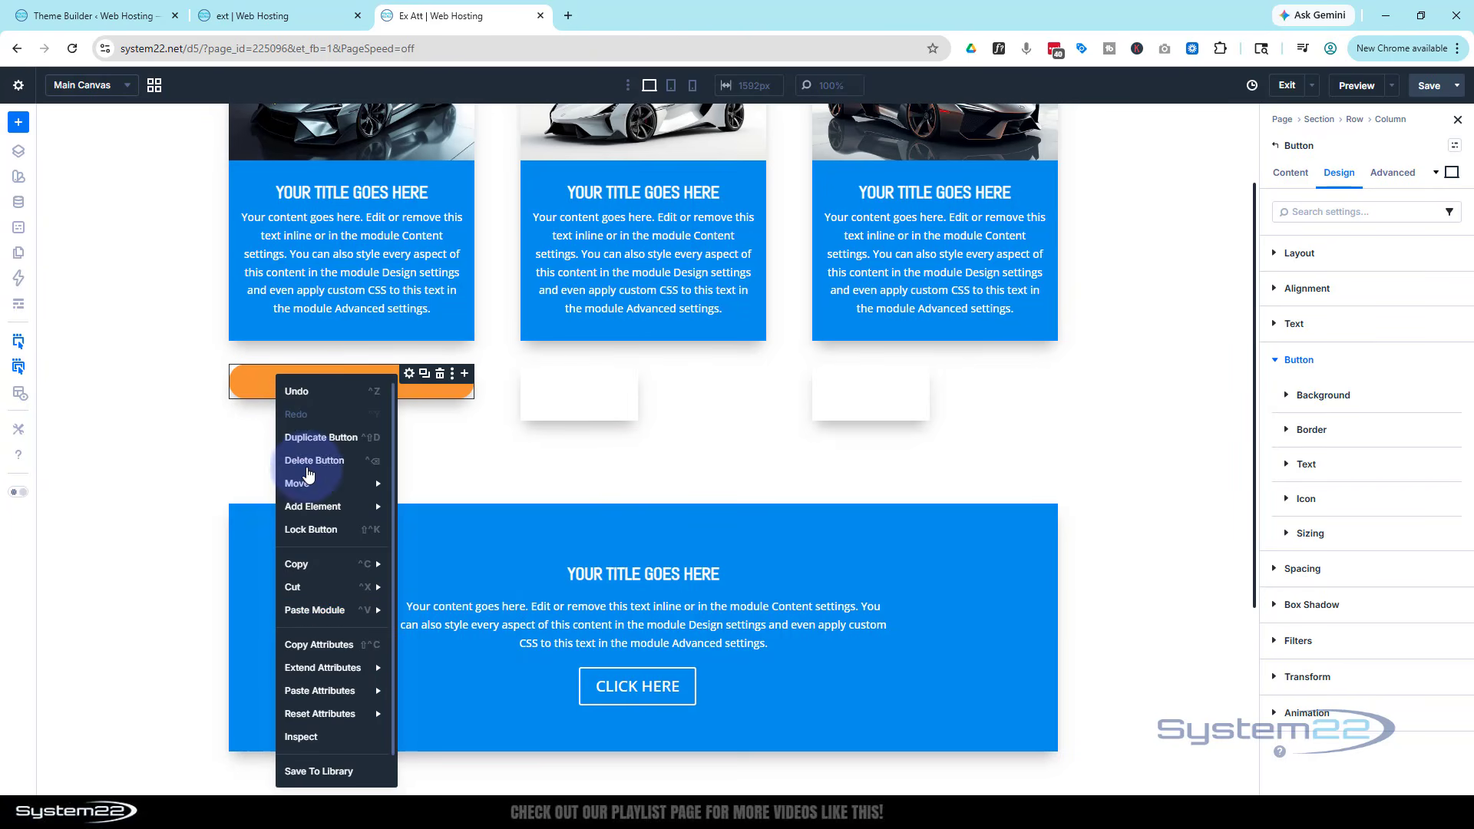
{"action": "mouse_move", "coordinate": [338, 667]}
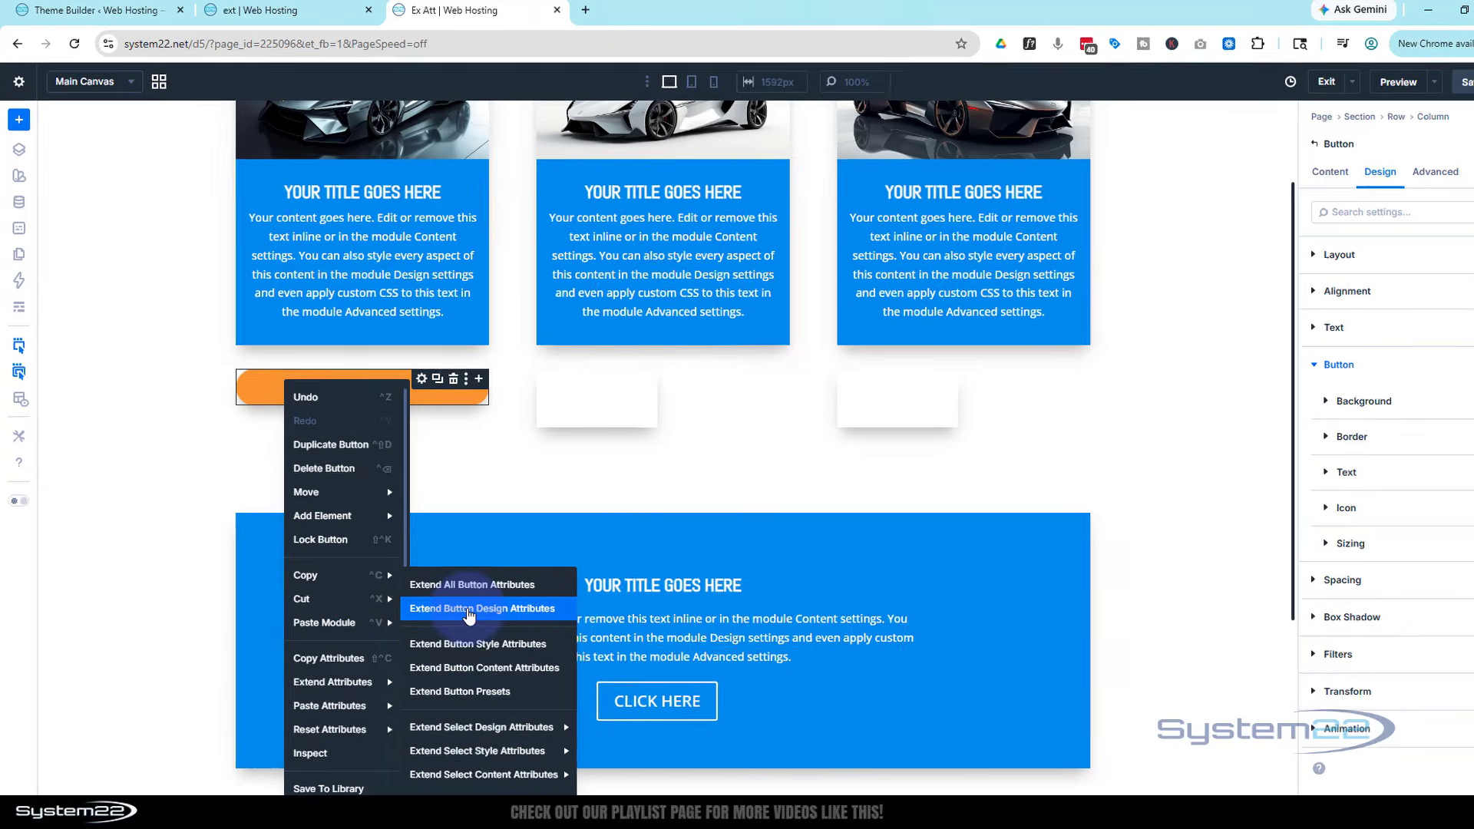
{"action": "left_click", "coordinate": [469, 610]}
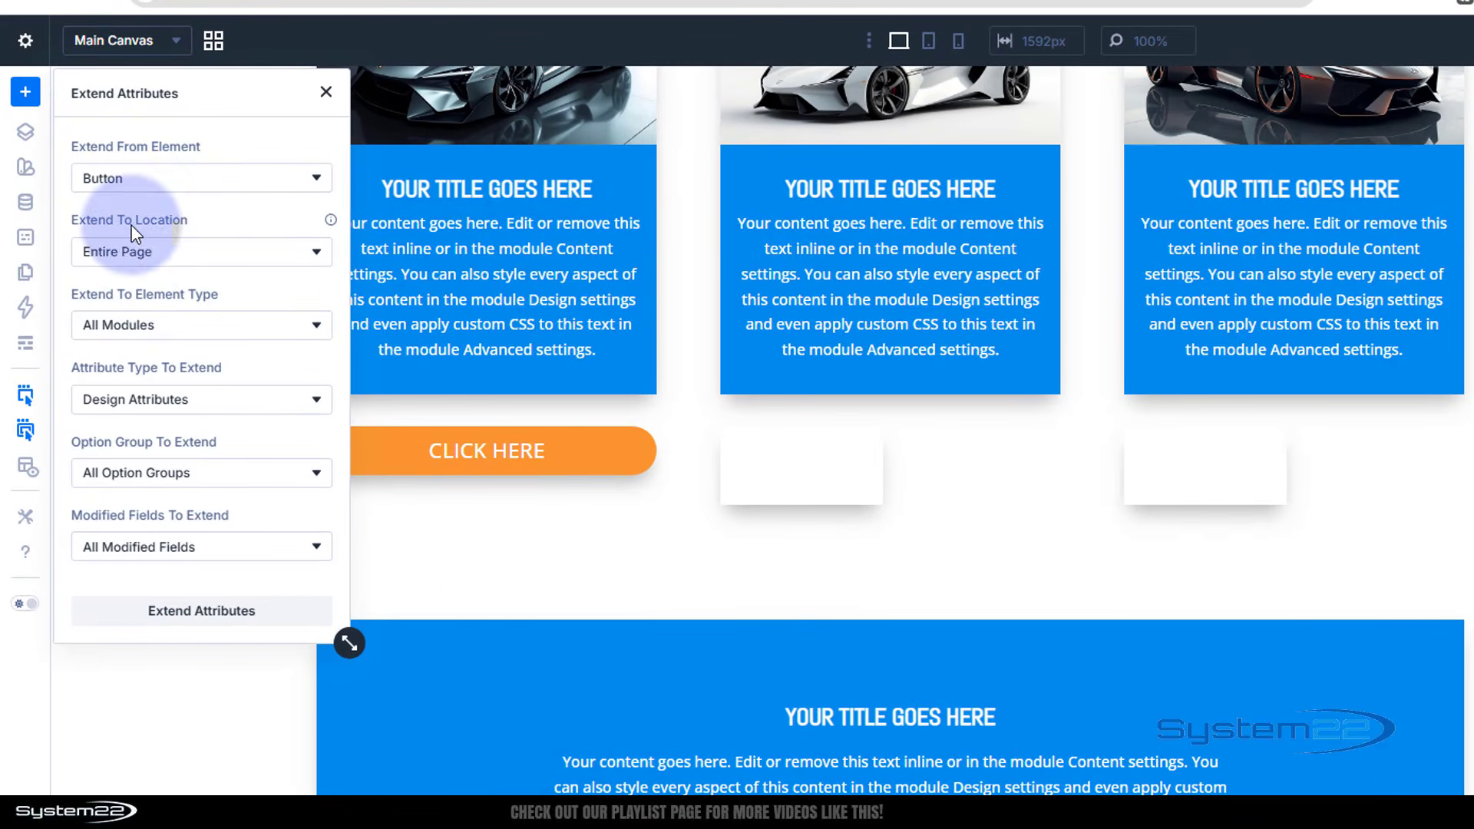
{"action": "left_click", "coordinate": [197, 326]}
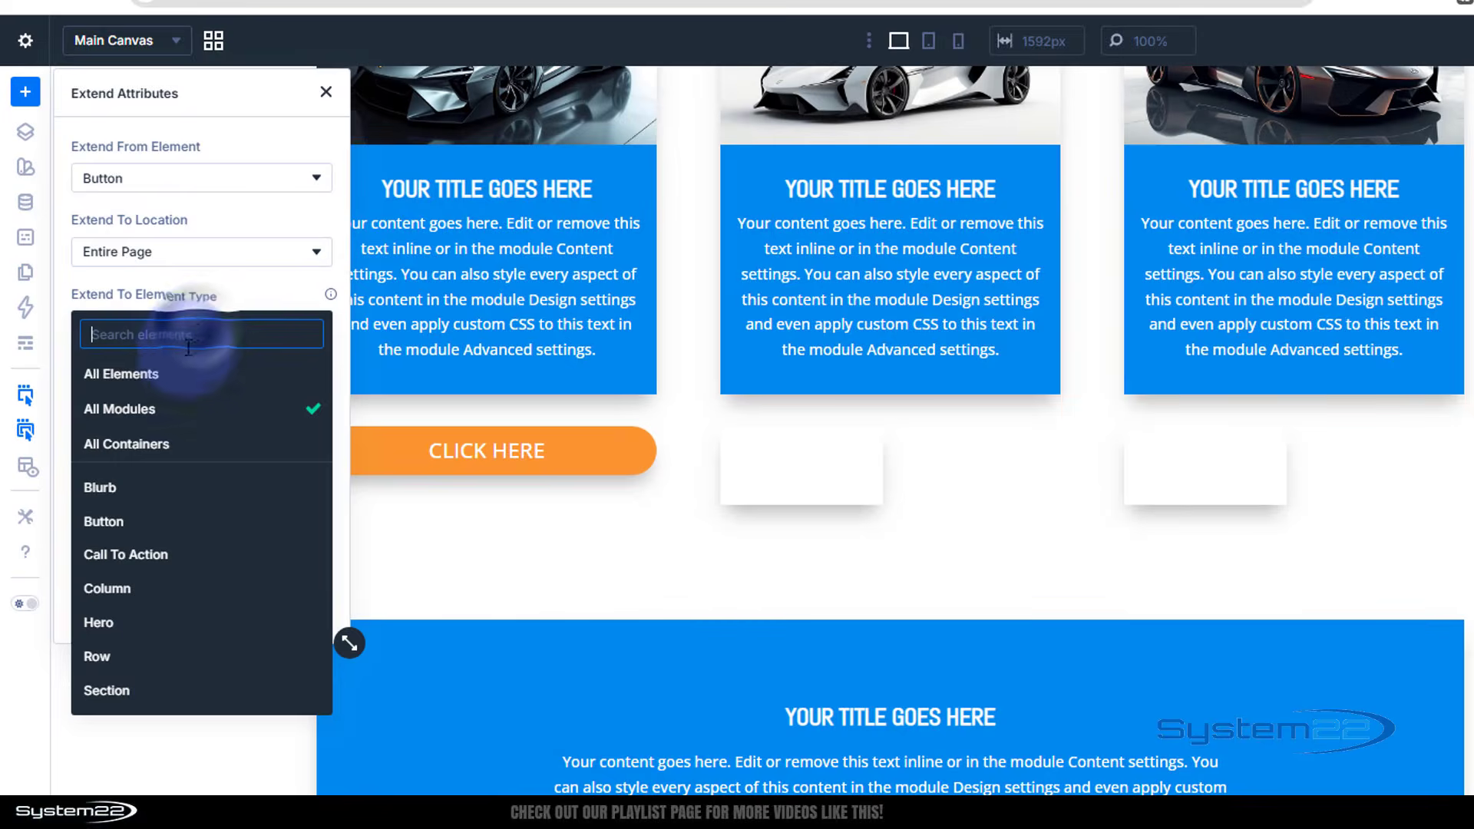
{"action": "left_click", "coordinate": [138, 522]}
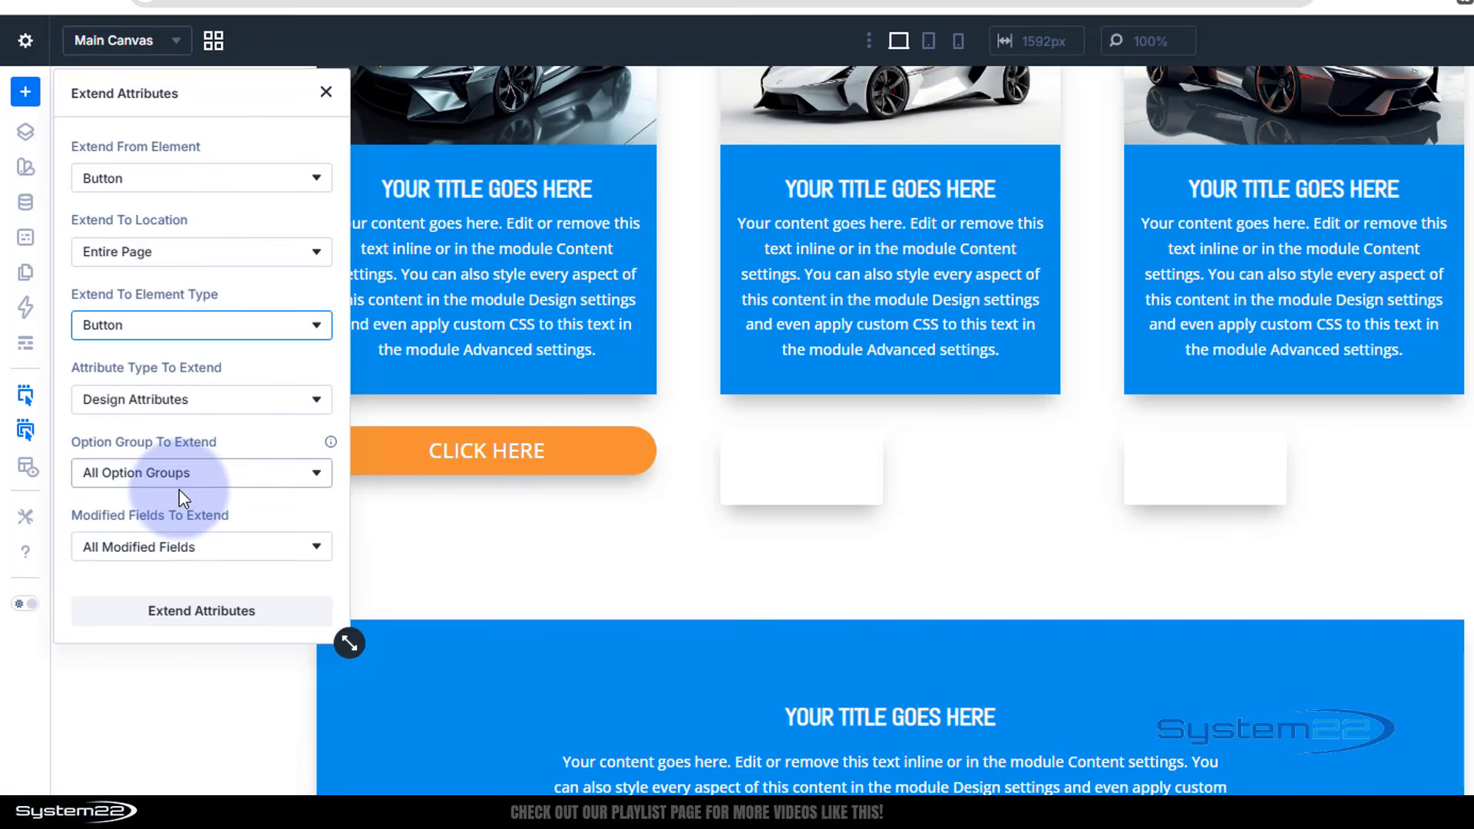
{"action": "left_click", "coordinate": [198, 624]}
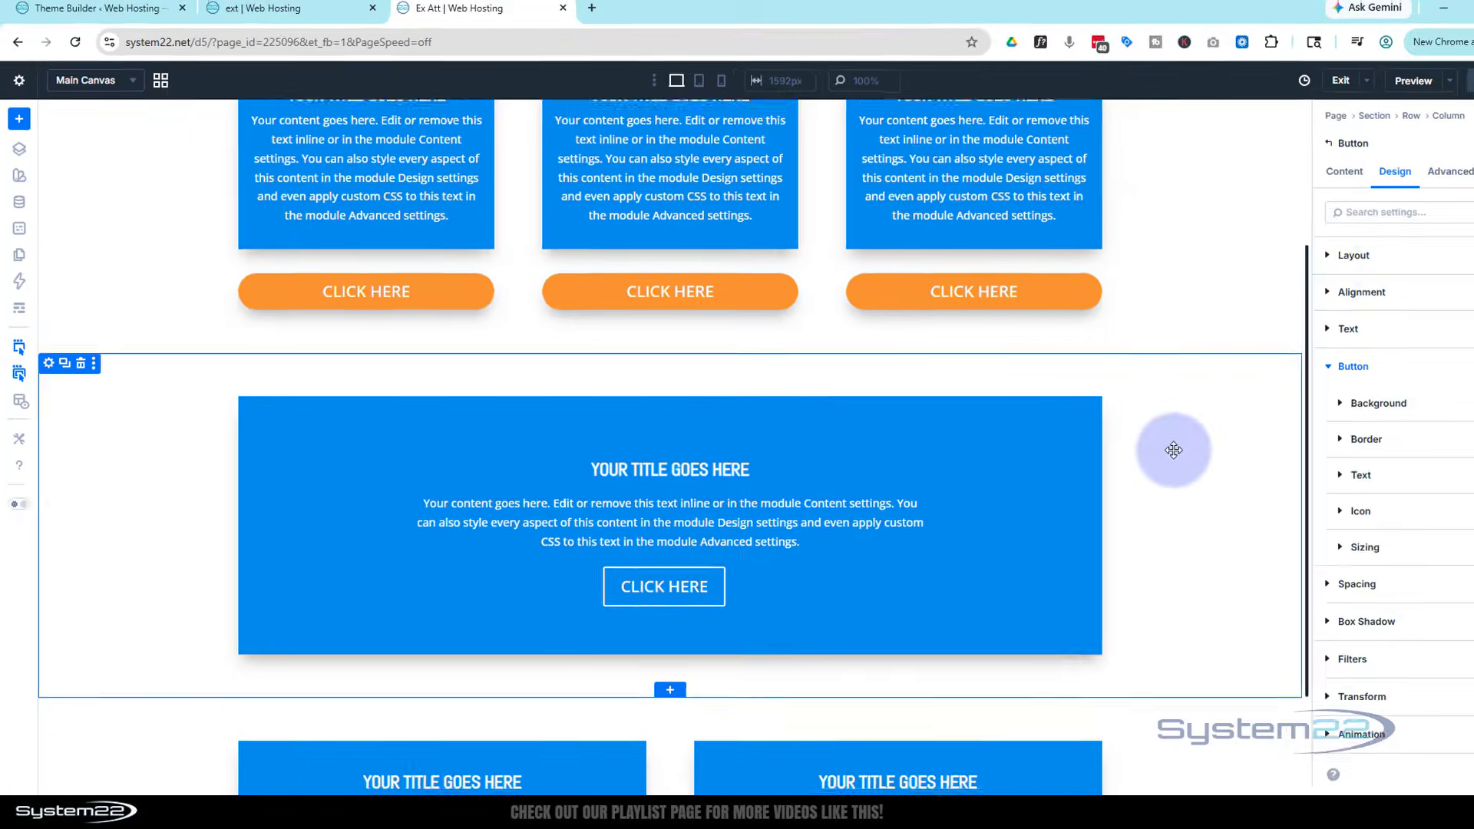
- Copy the attributes of the button under the second blurb
{"action": "scroll", "coordinate": [1174, 451], "scroll_direction": "down", "scroll_amount": 2}
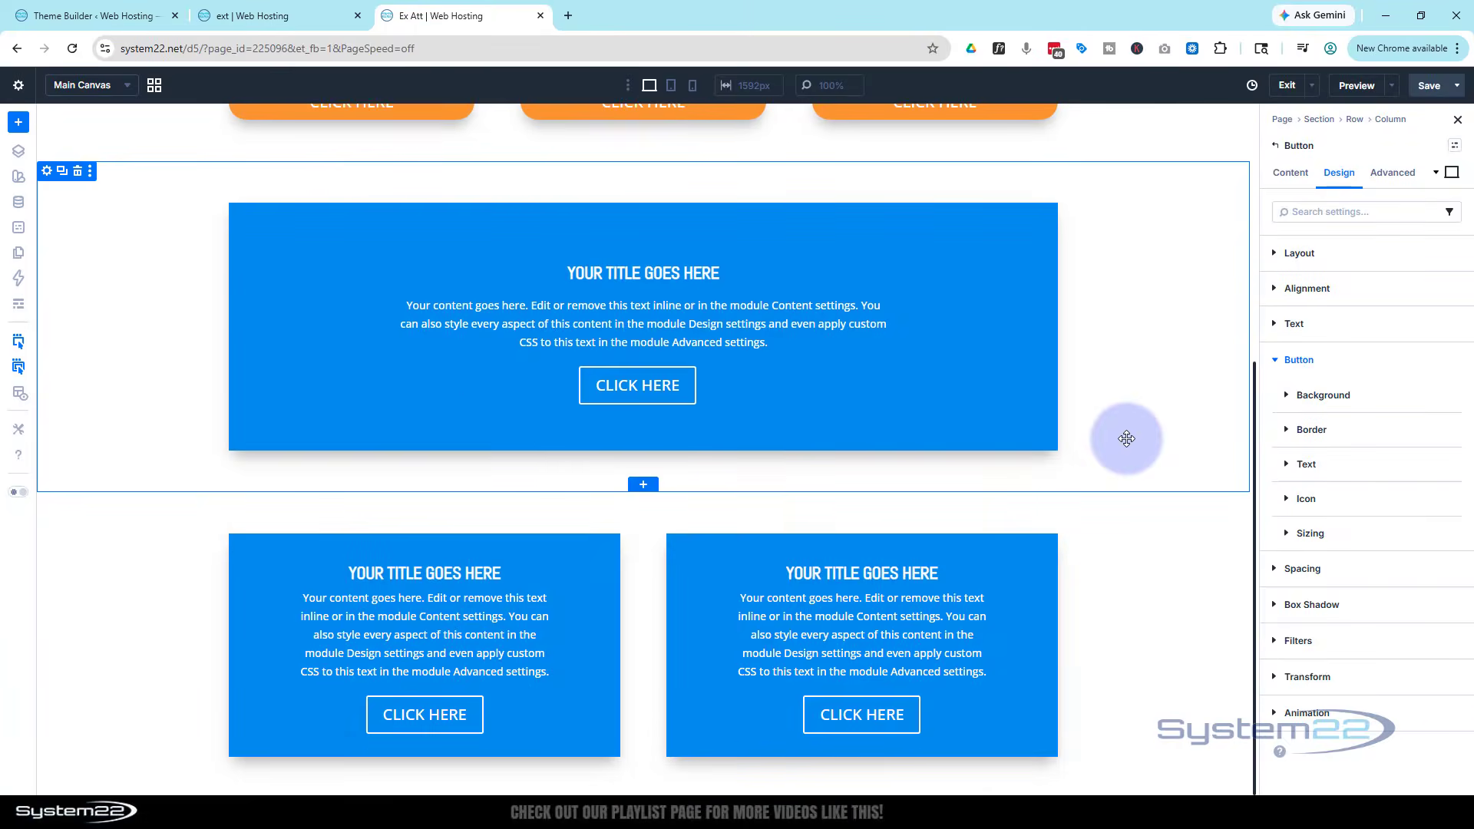
{"action": "scroll", "coordinate": [1176, 445], "scroll_direction": "up", "scroll_amount": 2}
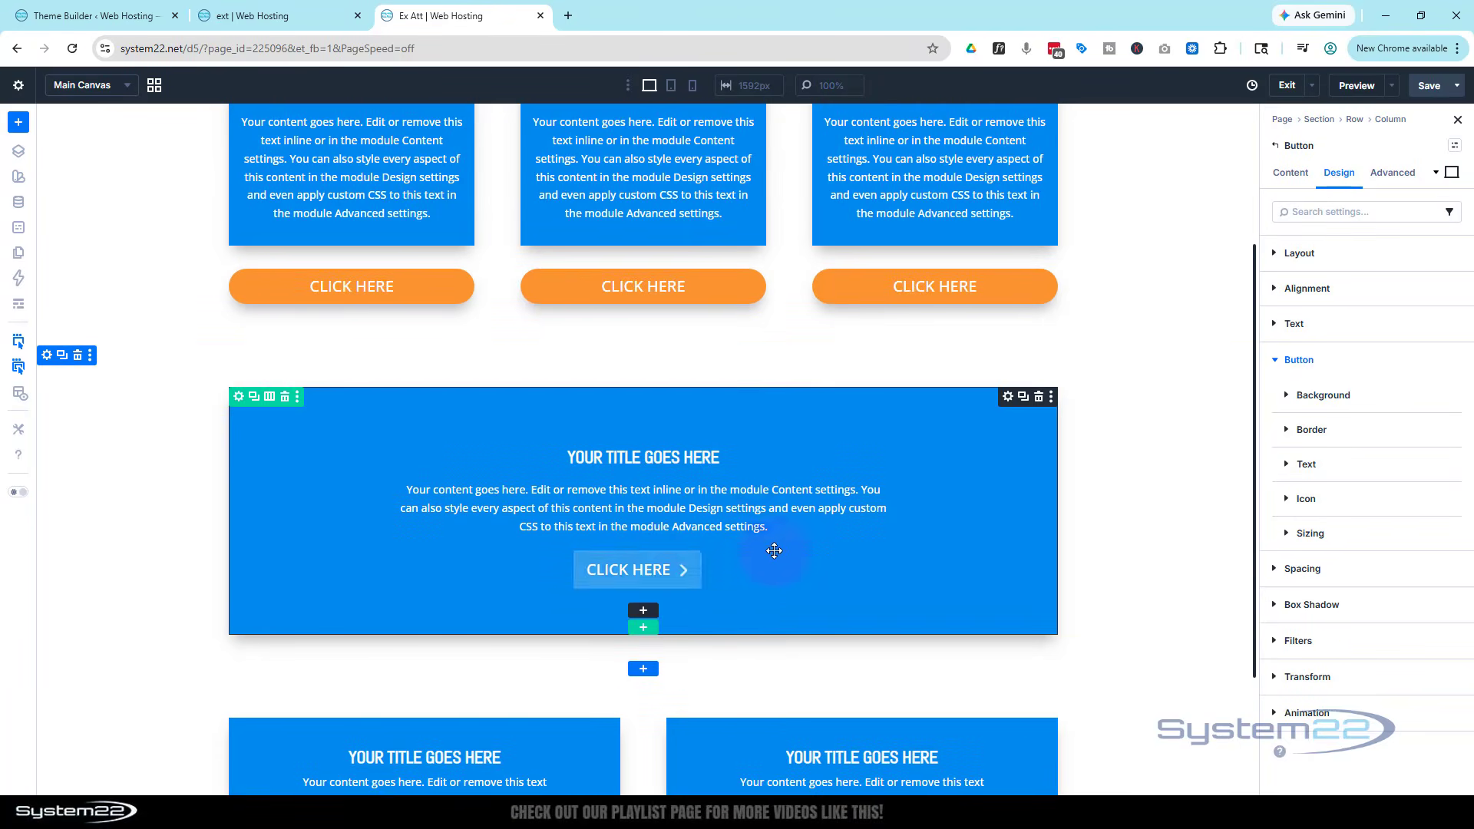
{"action": "scroll", "coordinate": [807, 534], "scroll_direction": "down", "scroll_amount": 3}
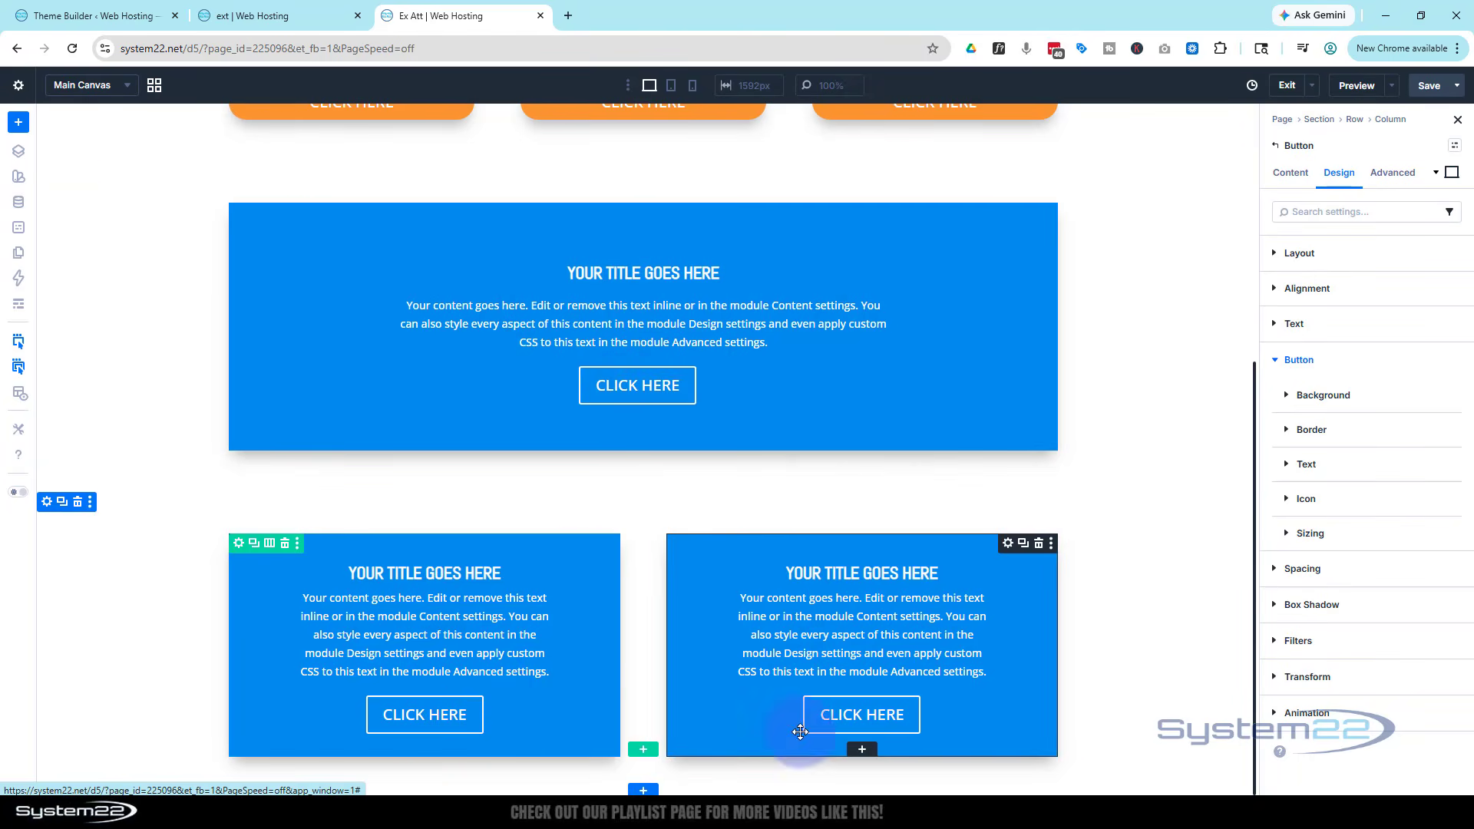
{"action": "scroll", "coordinate": [782, 650], "scroll_direction": "up", "scroll_amount": 4}
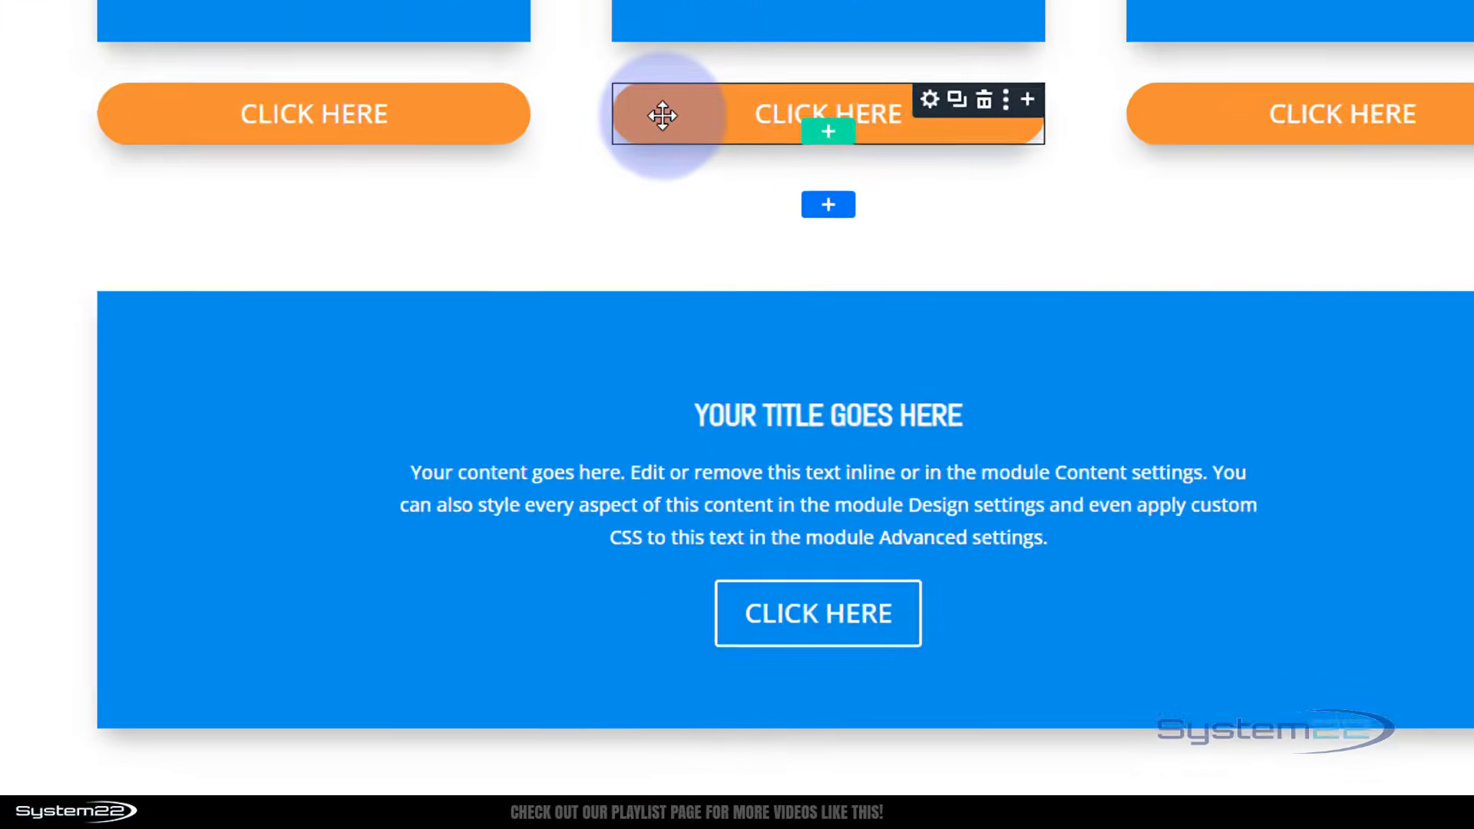
{"action": "right_click", "coordinate": [550, 410]}
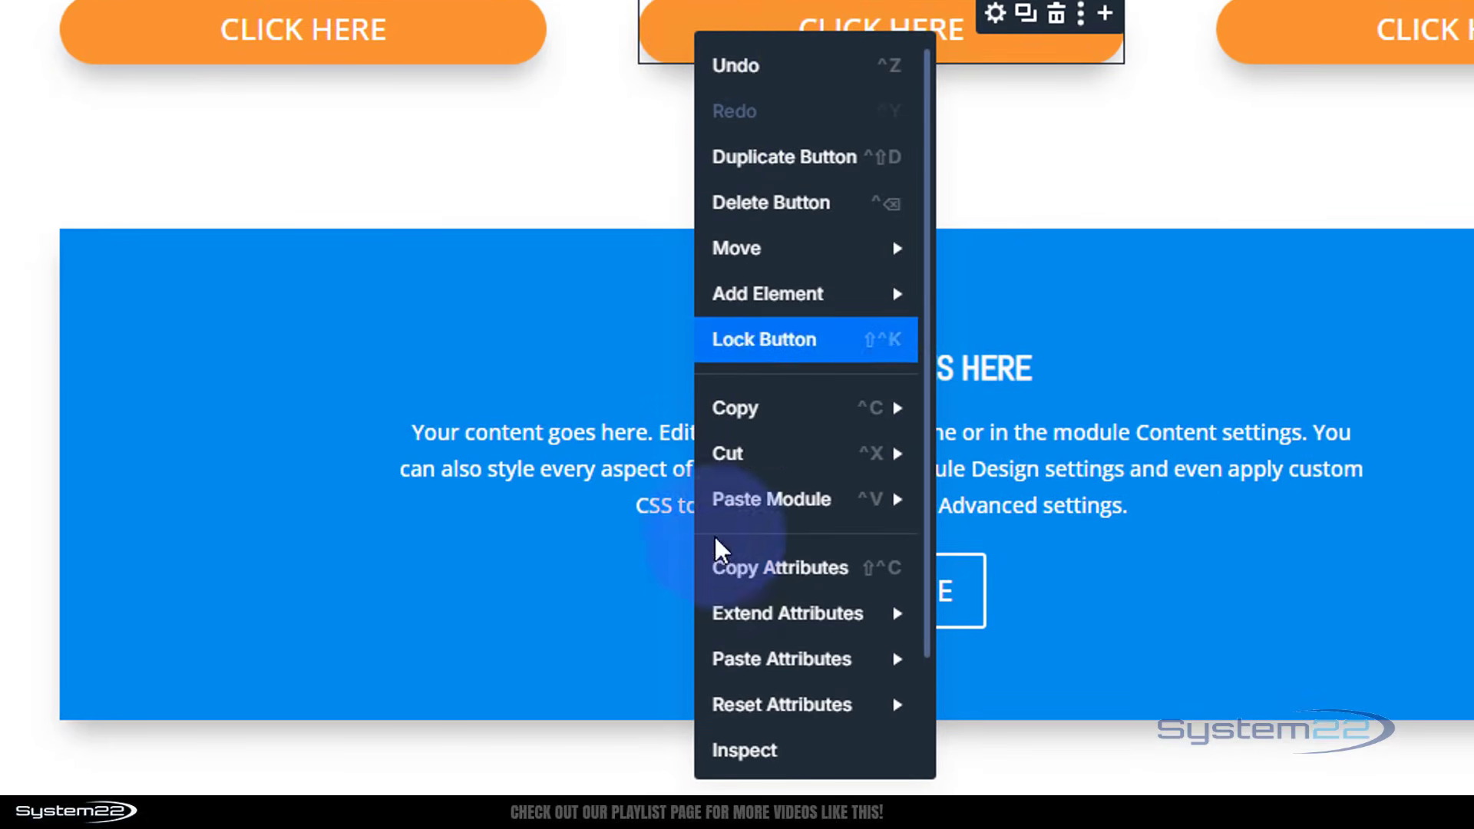
{"action": "left_click", "coordinate": [721, 572]}
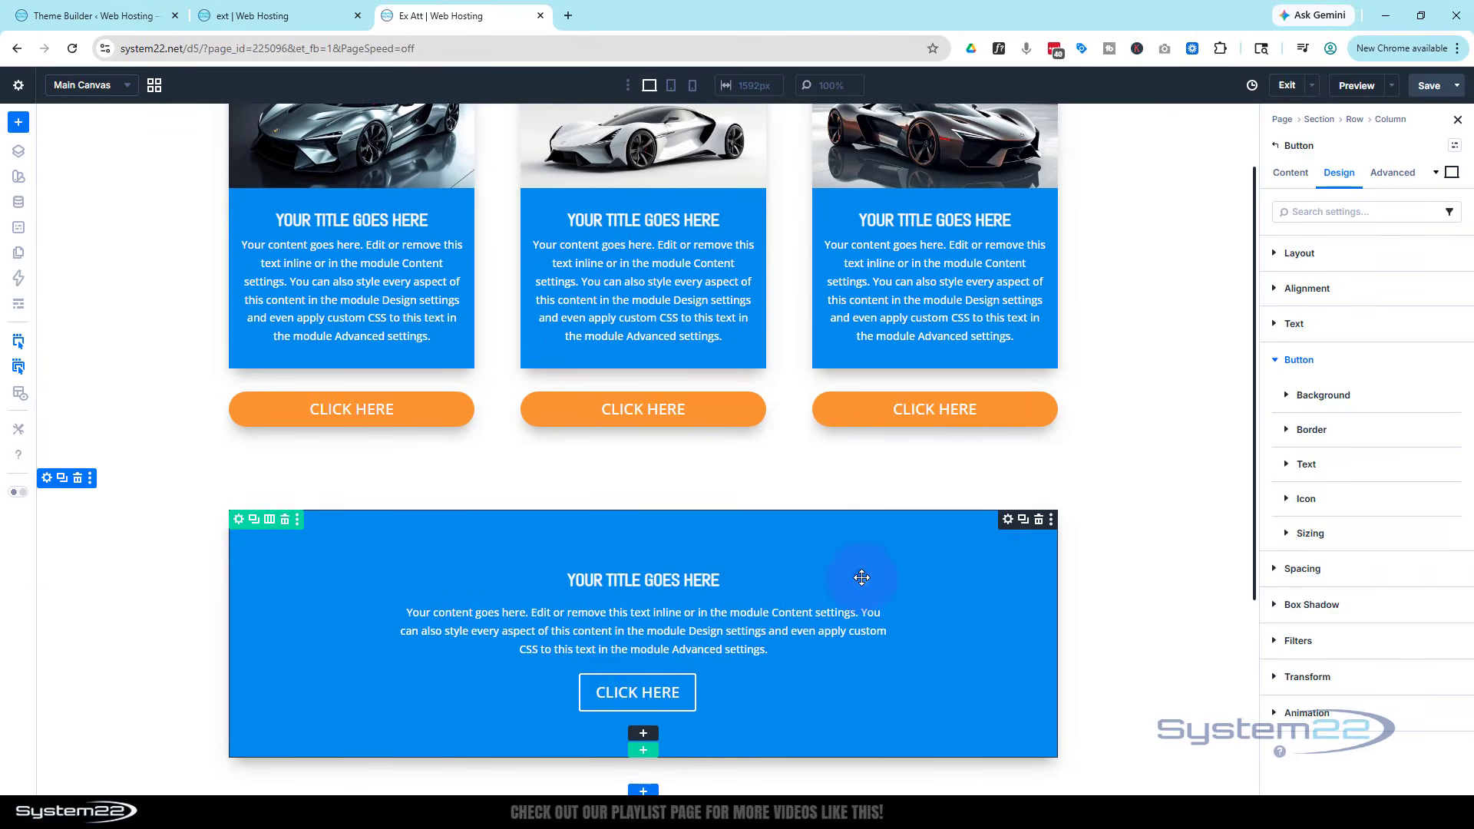
- Paste the copied button attributes onto the Button One design settings of the Hero module
{"action": "left_click", "coordinate": [862, 578]}
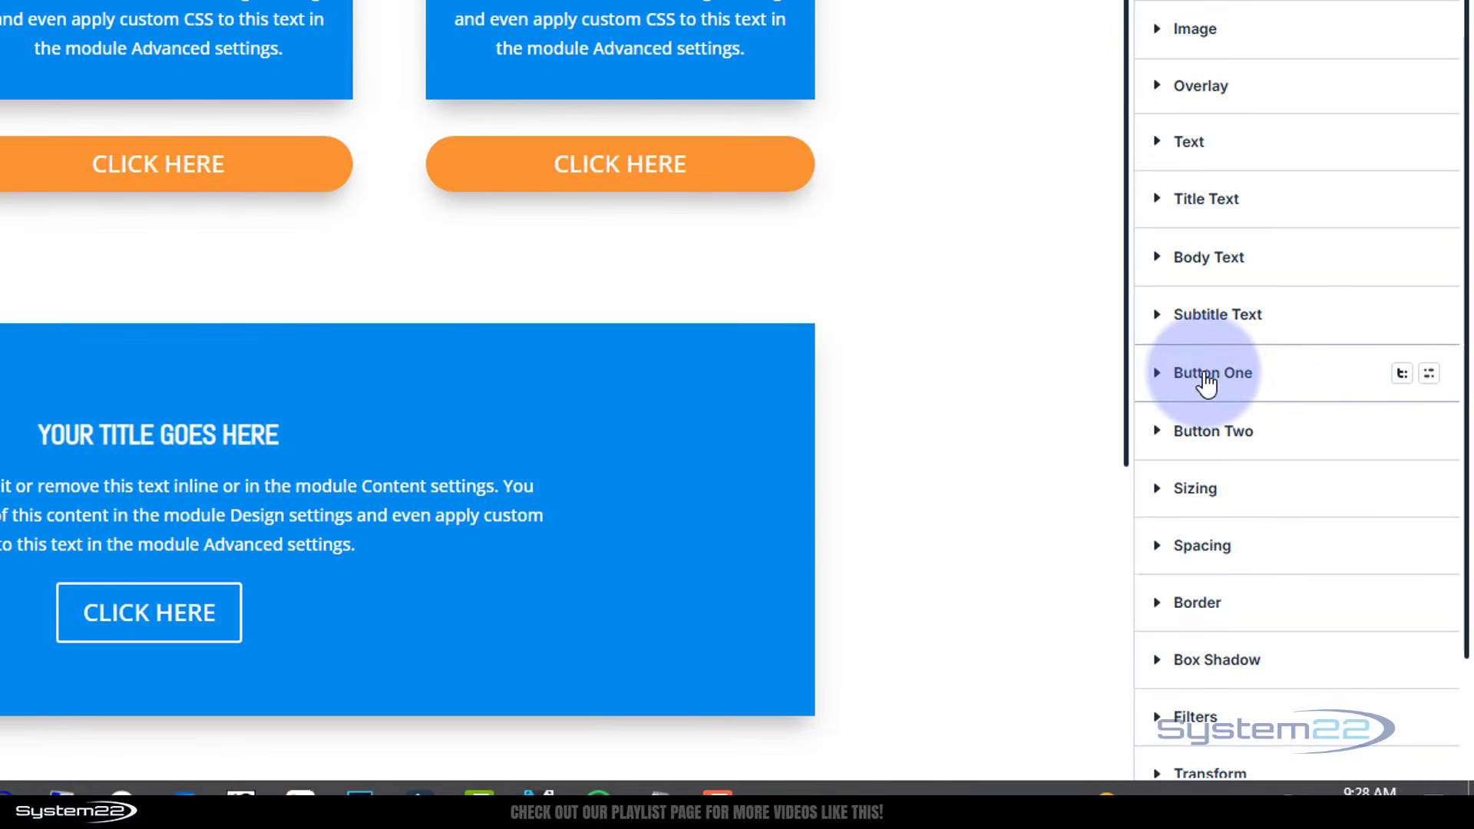
{"action": "right_click", "coordinate": [1205, 381]}
{"action": "left_click", "coordinate": [1269, 345]}
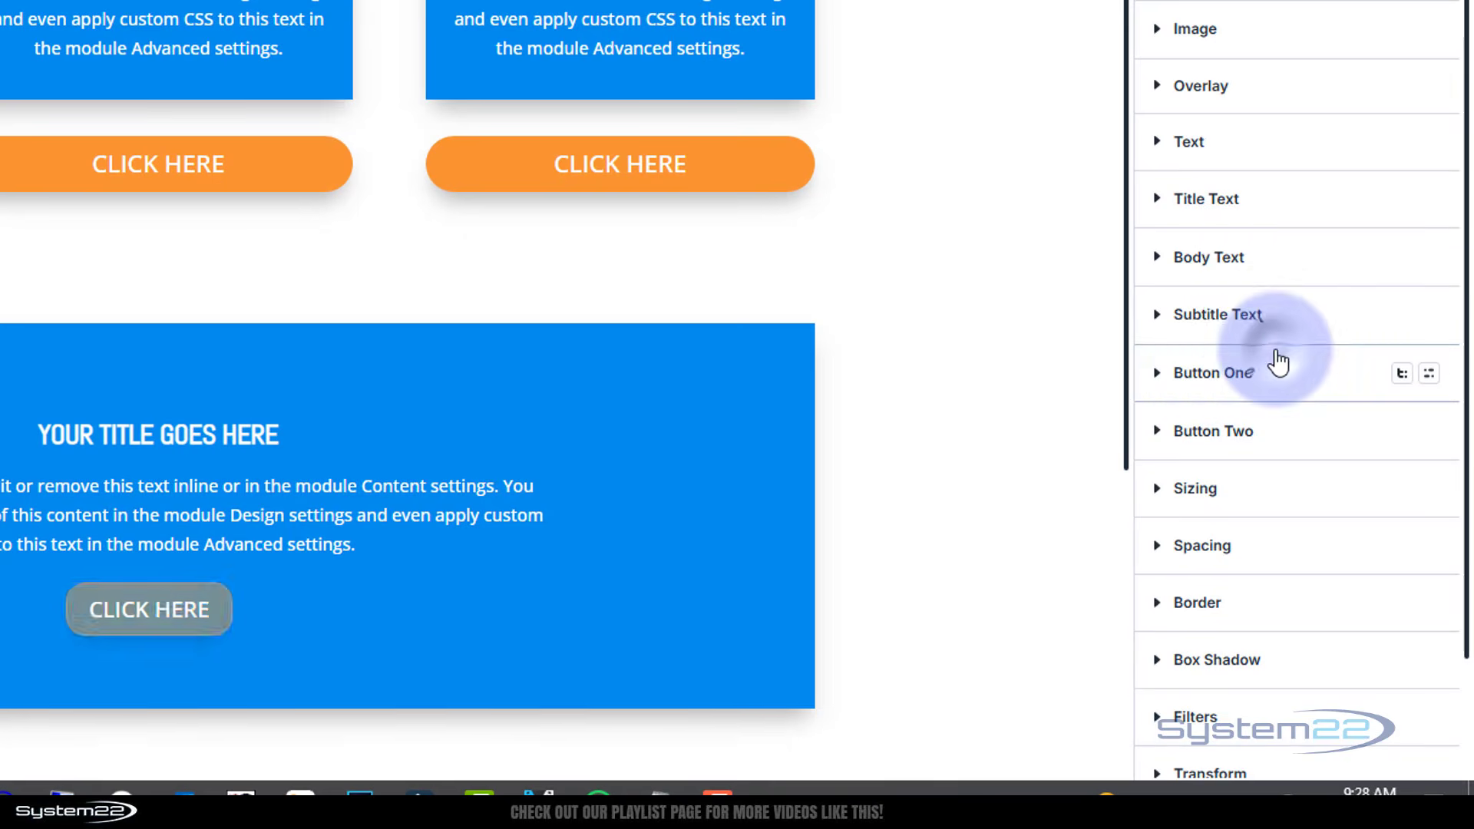
- Paste the copied button design attributes onto the Button settings of the first Call To Action module
{"action": "scroll", "coordinate": [942, 366], "scroll_direction": "down", "scroll_amount": 5}
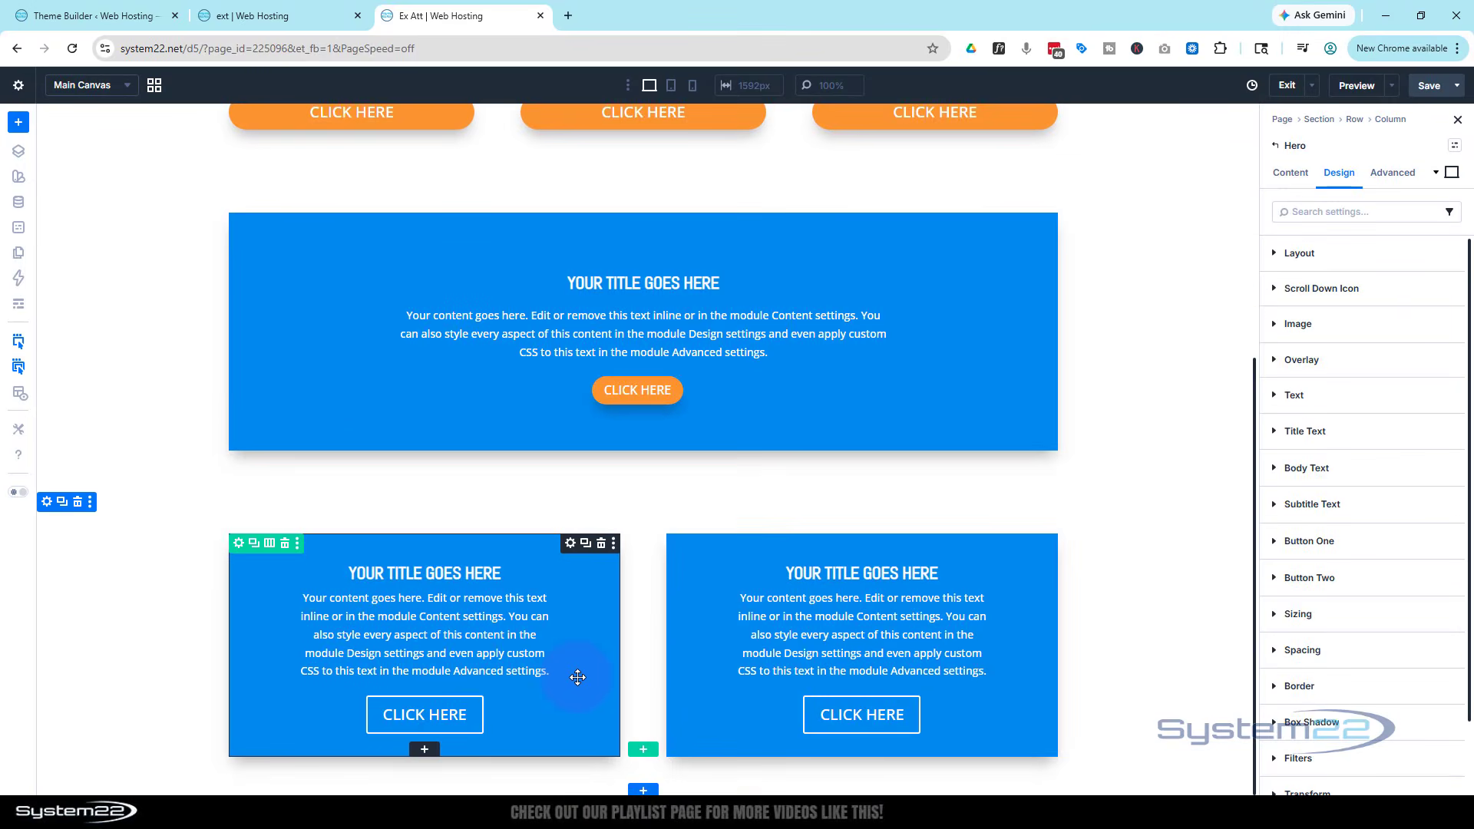
{"action": "left_click", "coordinate": [54, 589]}
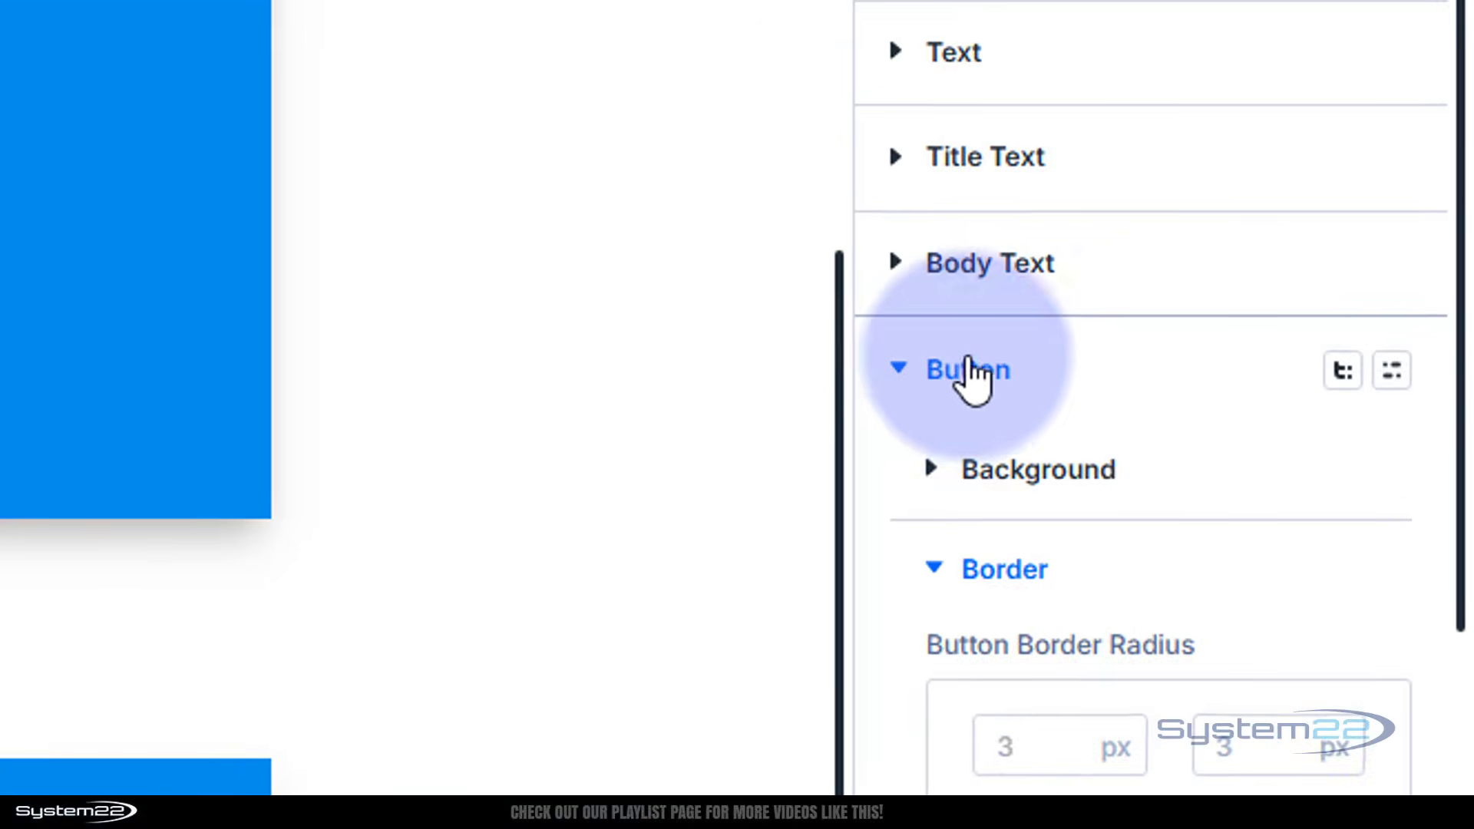
{"action": "right_click", "coordinate": [1133, 386]}
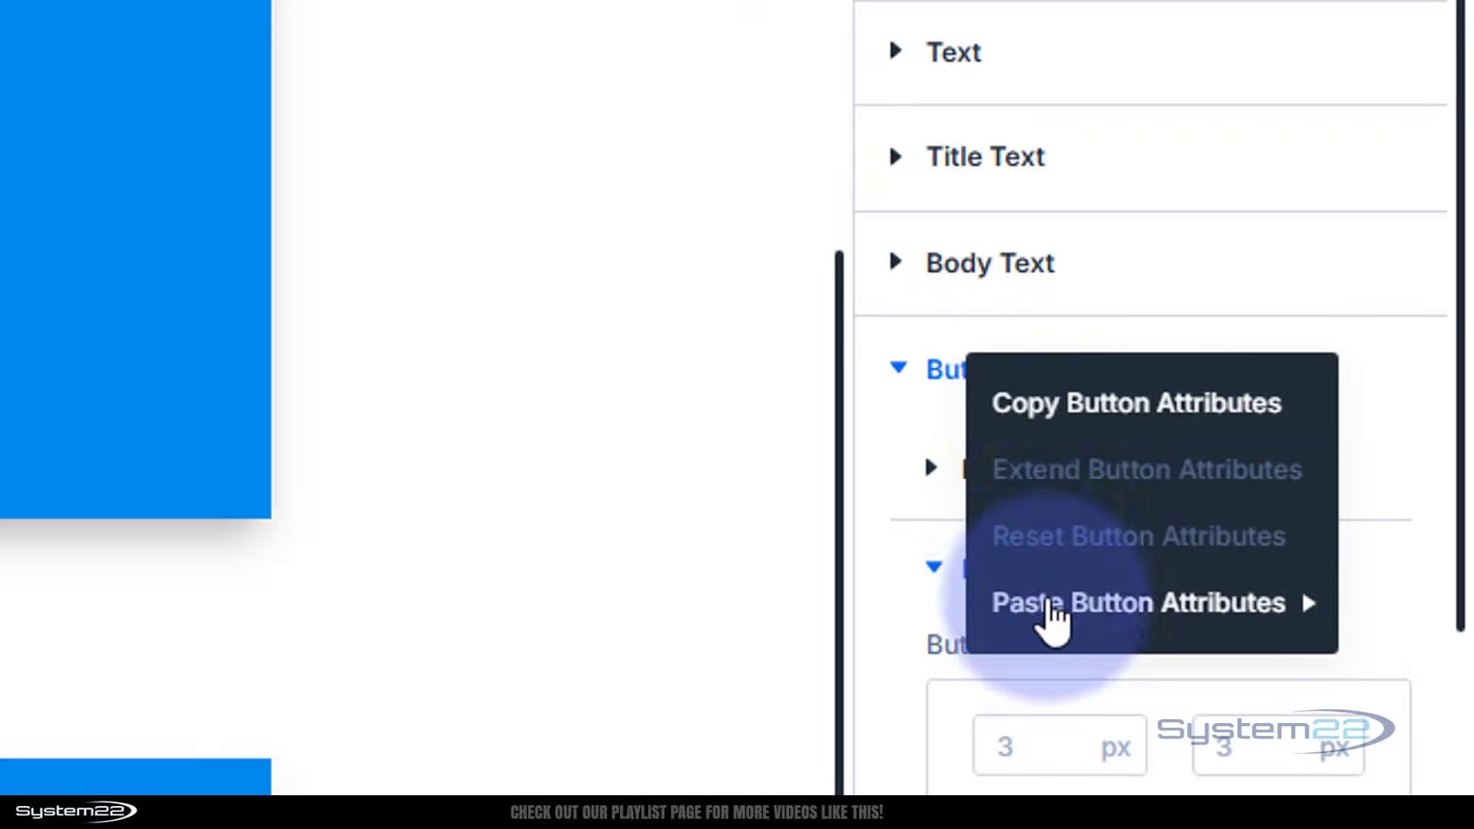
{"action": "mouse_move", "coordinate": [1189, 550]}
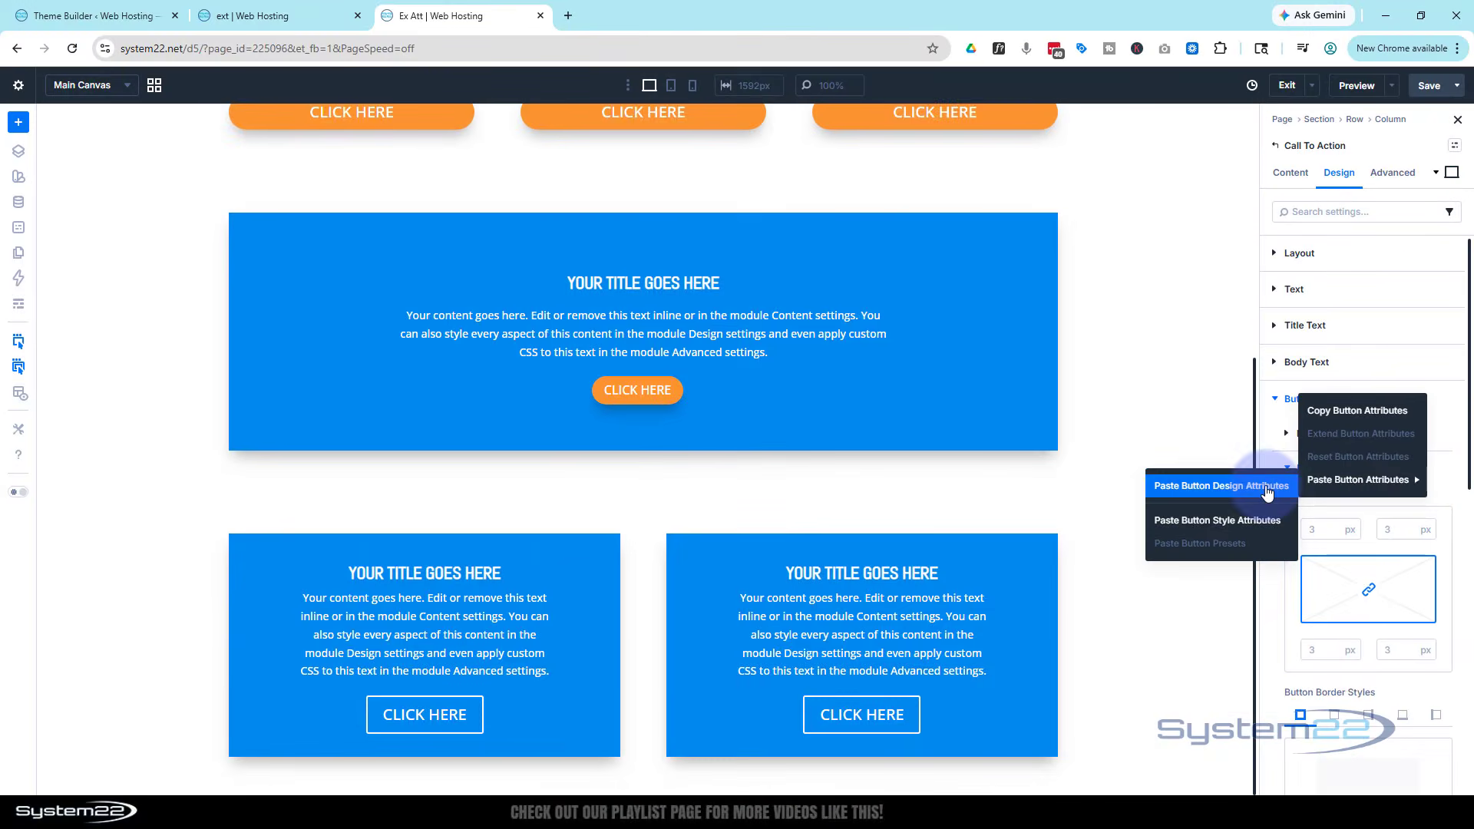
{"action": "left_click", "coordinate": [979, 584]}
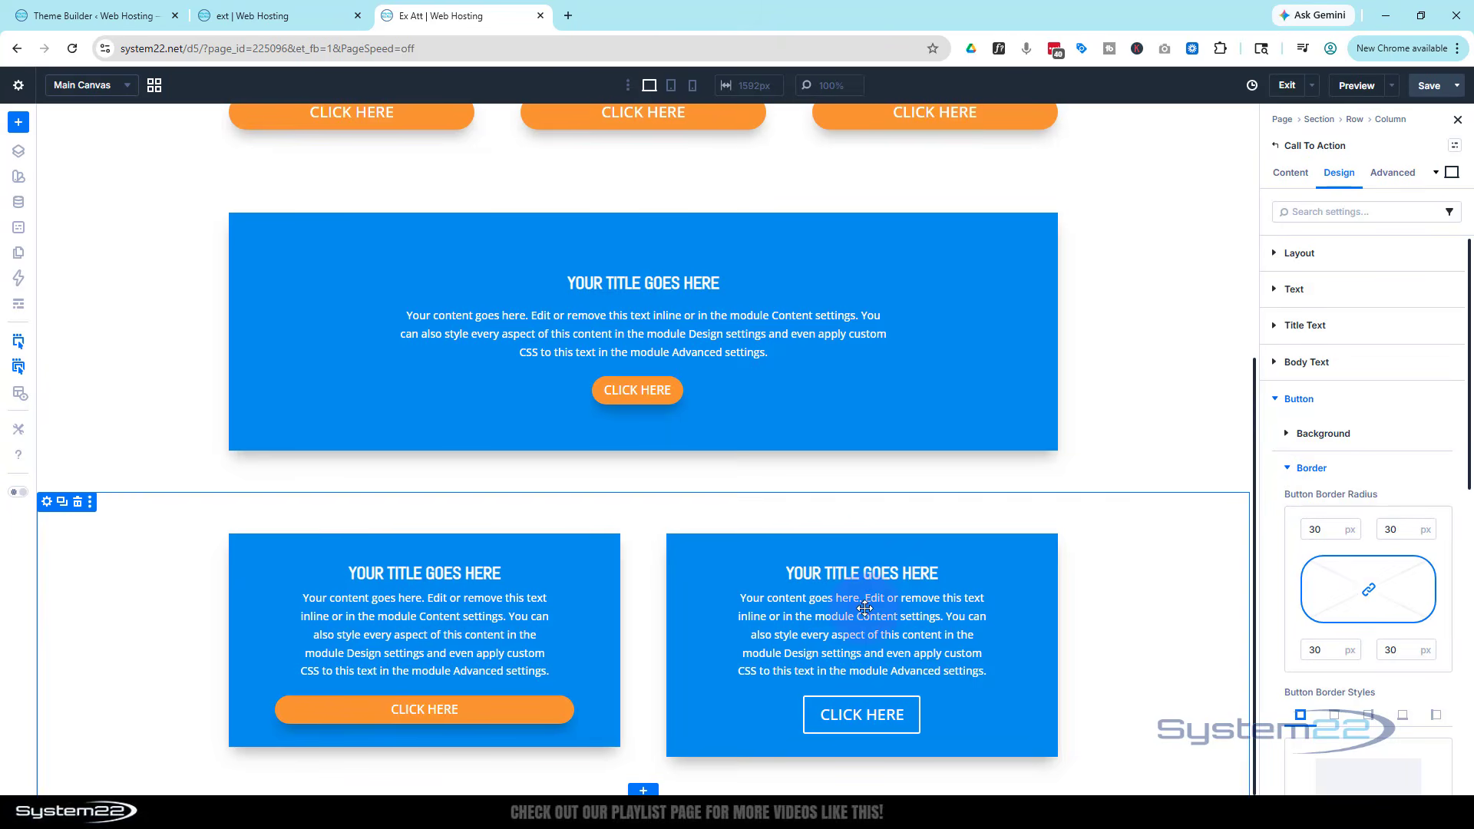
- Paste the copied button style attributes onto the Button settings of the second Call To Action module
{"action": "left_click", "coordinate": [993, 698]}
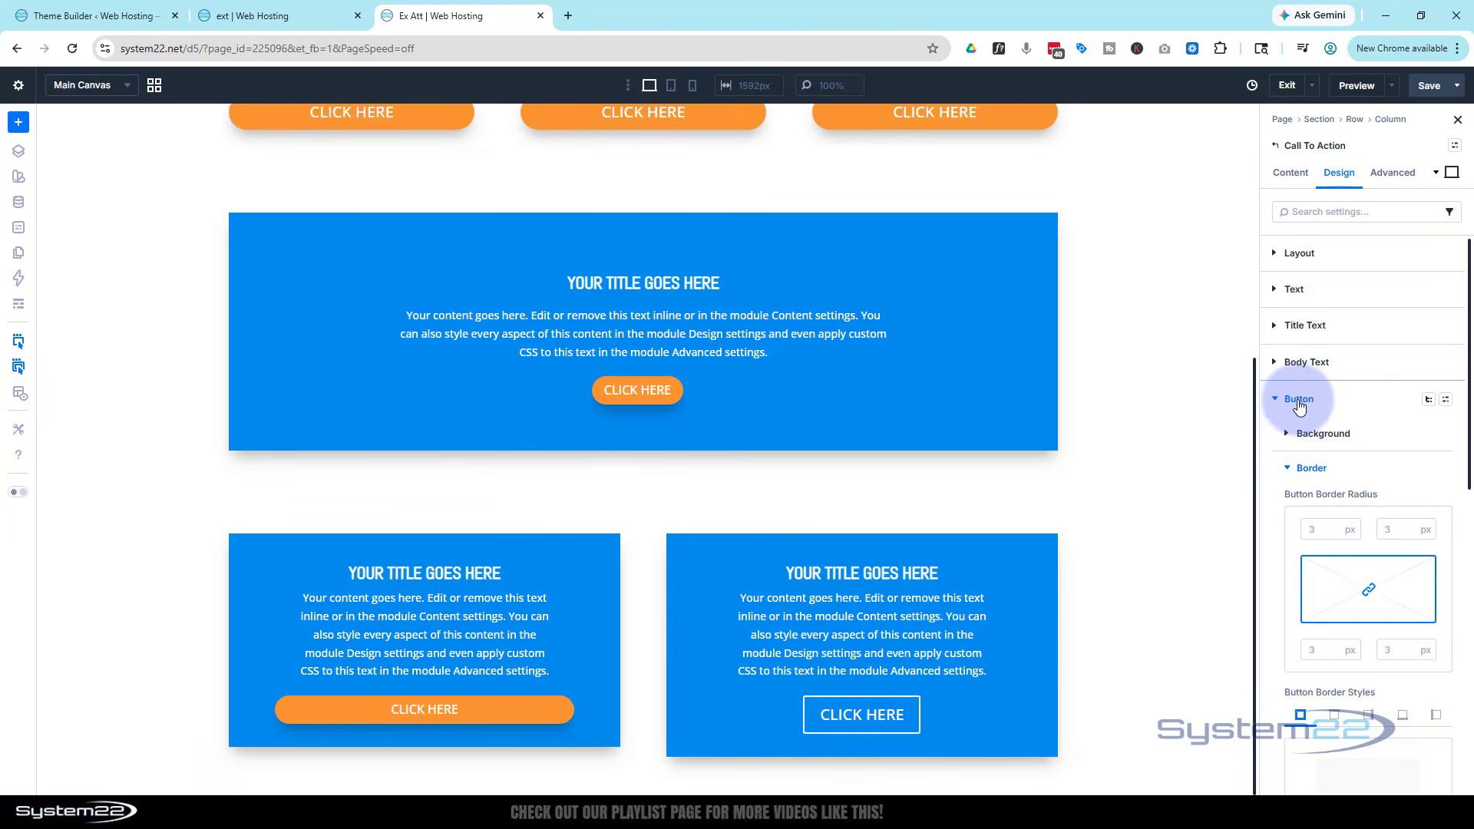
{"action": "right_click", "coordinate": [1299, 406]}
{"action": "mouse_move", "coordinate": [1324, 487]}
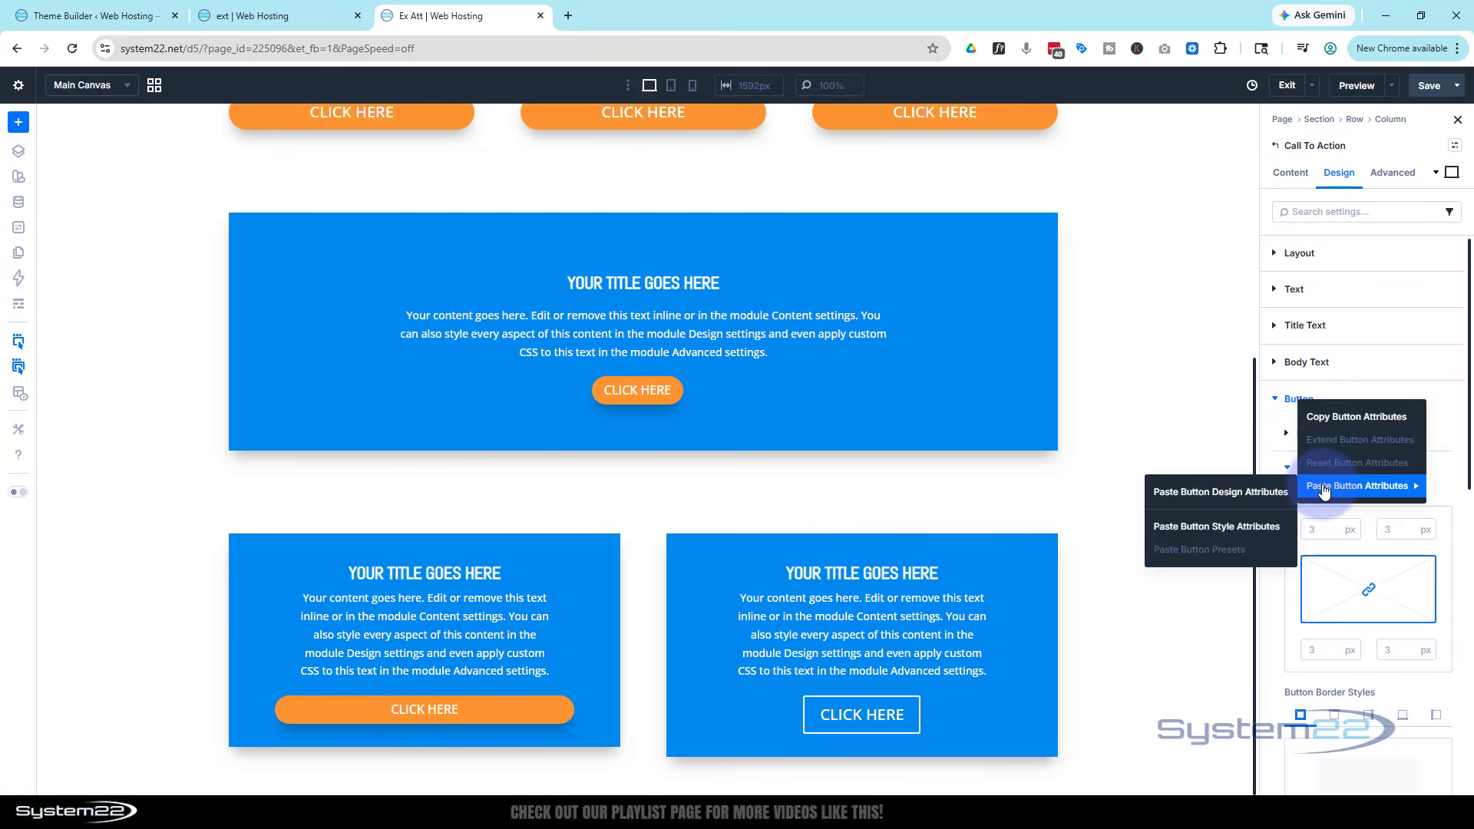
{"action": "left_click", "coordinate": [1246, 527]}
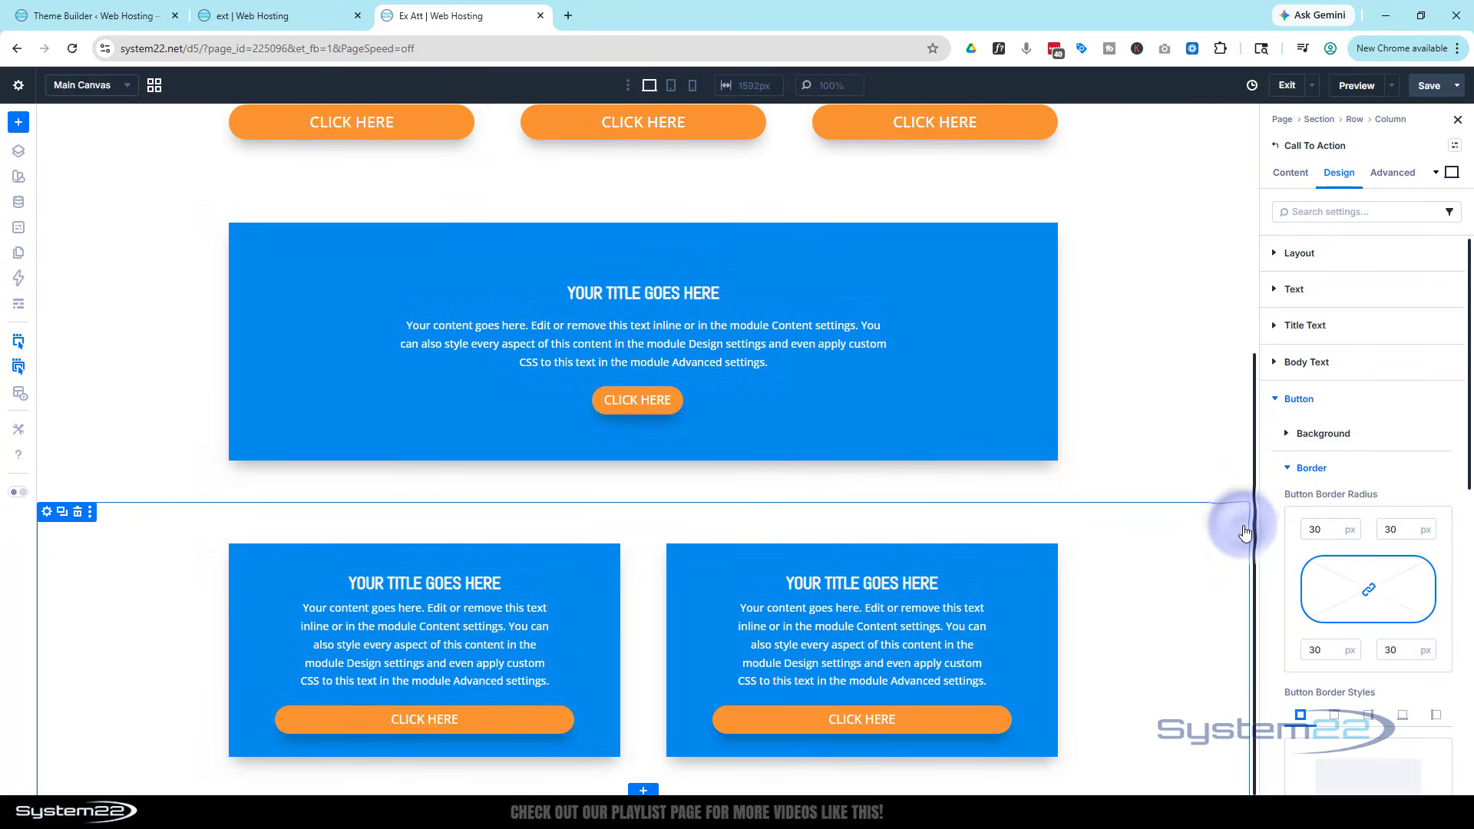
- Set the background color of the section containing the two Call To Action modules to #35404B
{"action": "left_click", "coordinate": [1149, 585]}
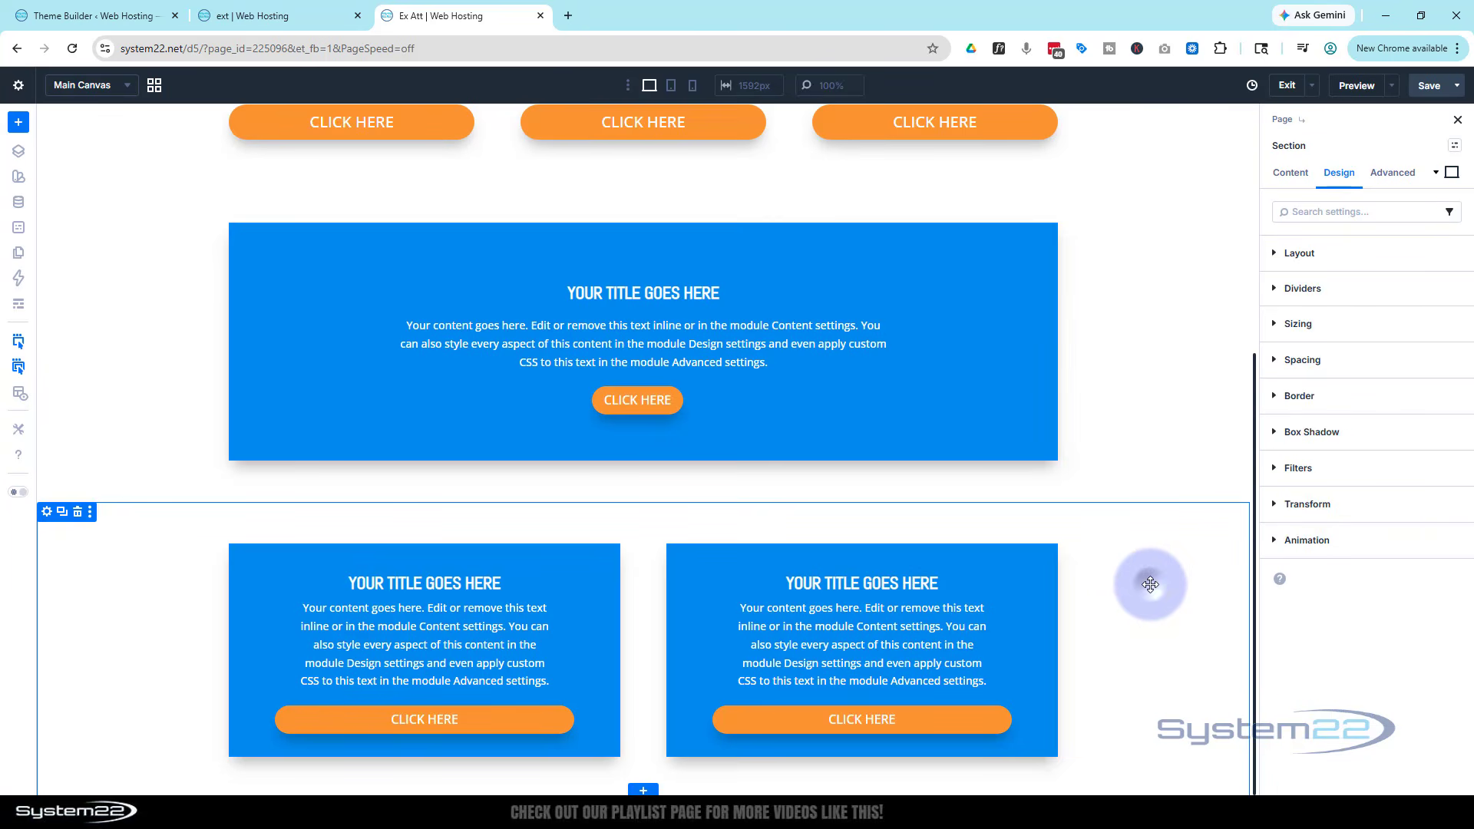
{"action": "left_click", "coordinate": [1292, 175]}
{"action": "left_click", "coordinate": [1305, 323]}
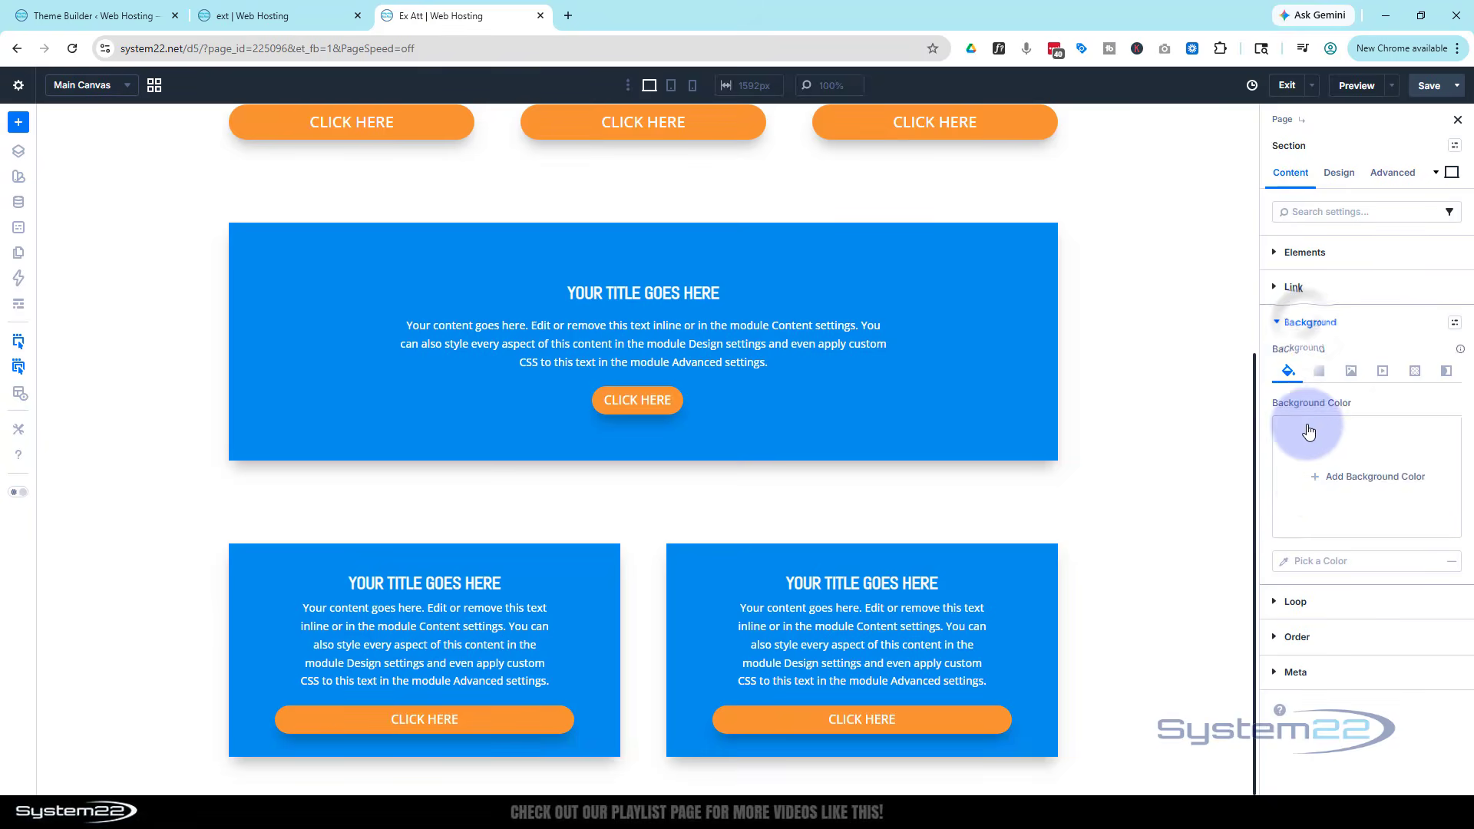
{"action": "left_click", "coordinate": [1314, 482]}
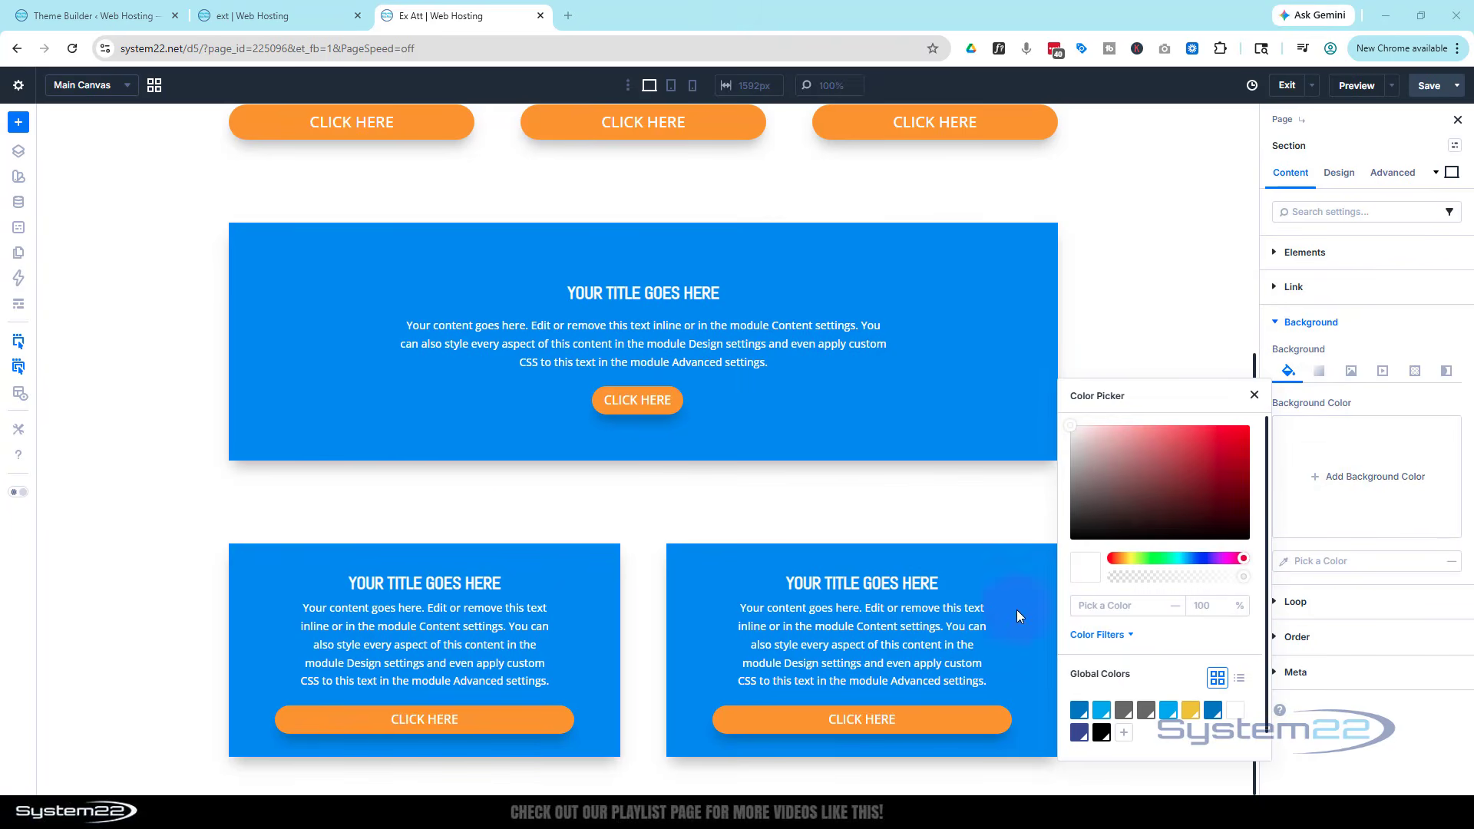
{"action": "left_click", "coordinate": [1087, 609]}
{"action": "type", "text": "#35404B"}
{"action": "left_click", "coordinate": [1159, 628]}
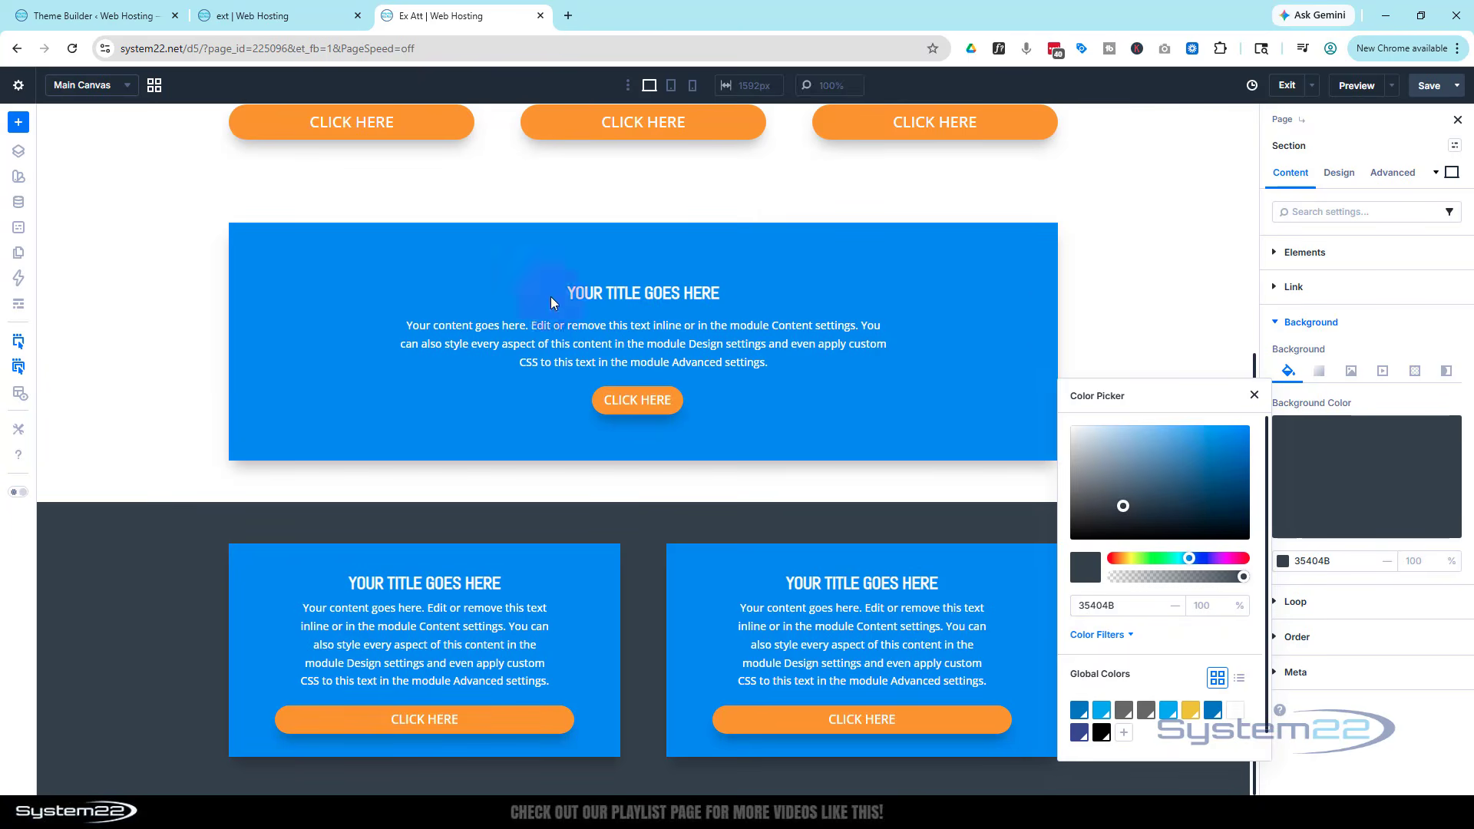
{"action": "left_click", "coordinate": [1178, 311]}
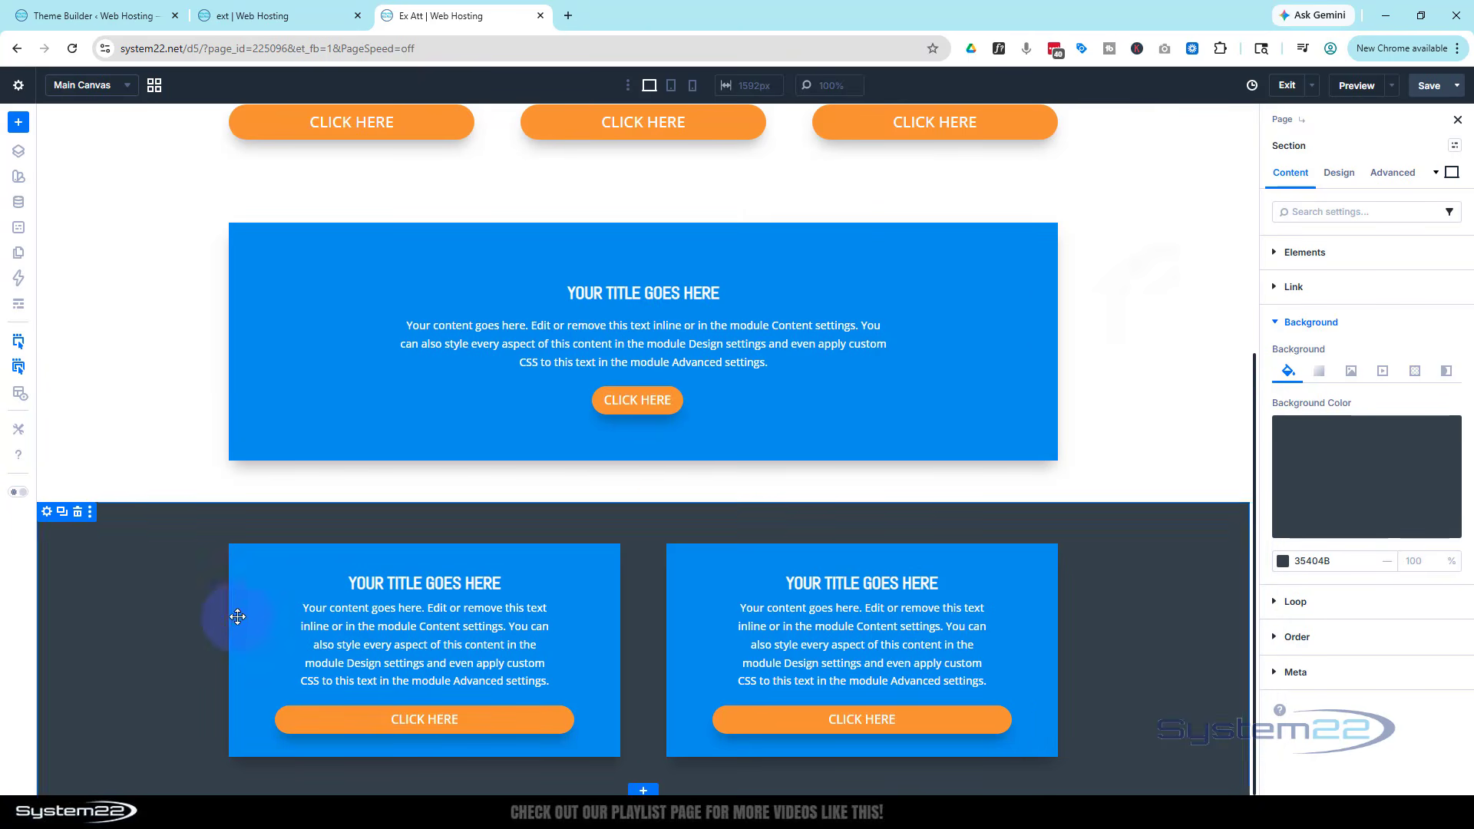
- Copy the Hero module's attributes and paste them onto the section that contains it
{"action": "scroll", "coordinate": [179, 641], "scroll_direction": "up", "scroll_amount": 3}
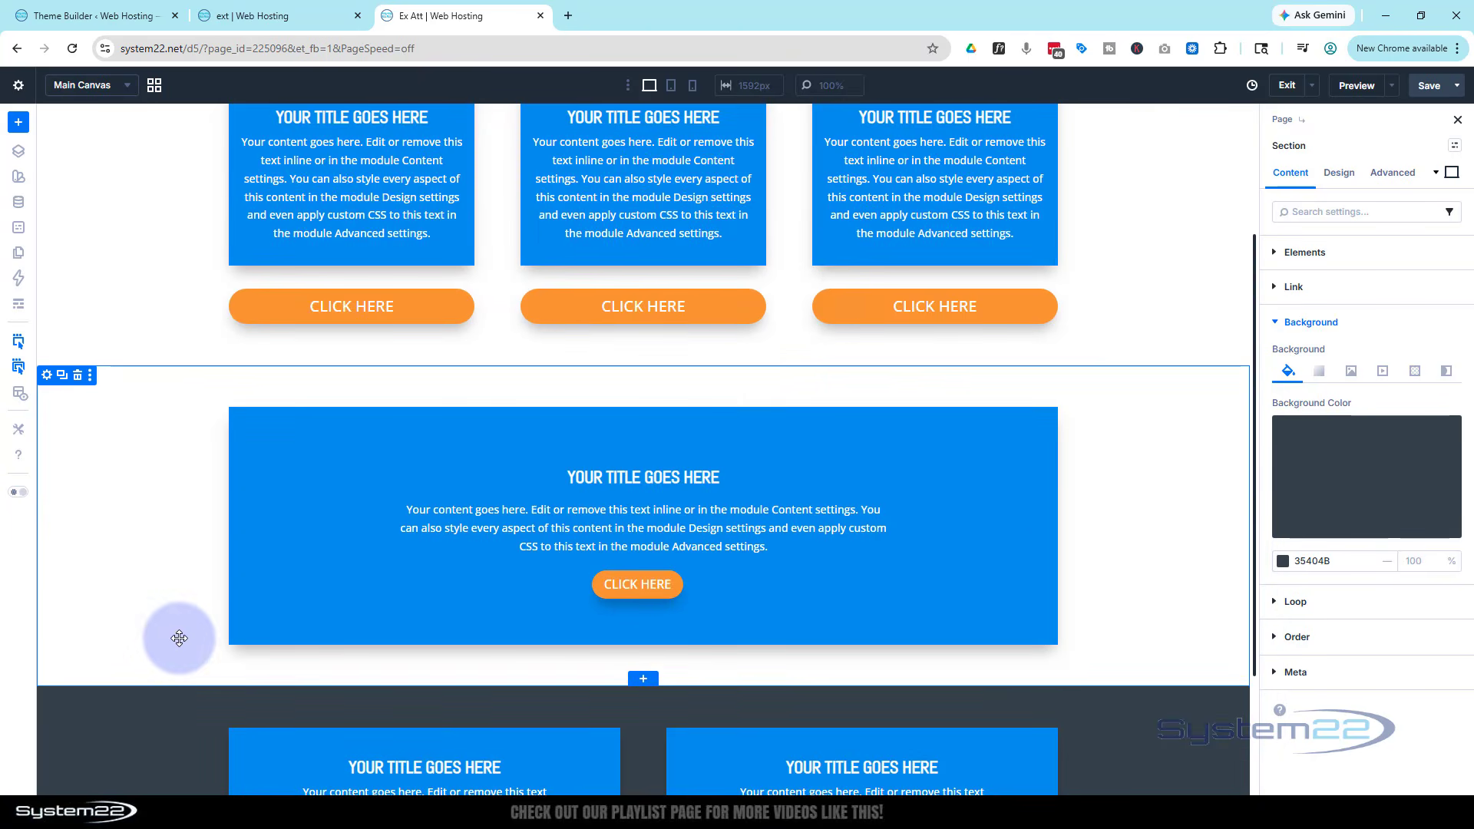
{"action": "right_click", "coordinate": [284, 481]}
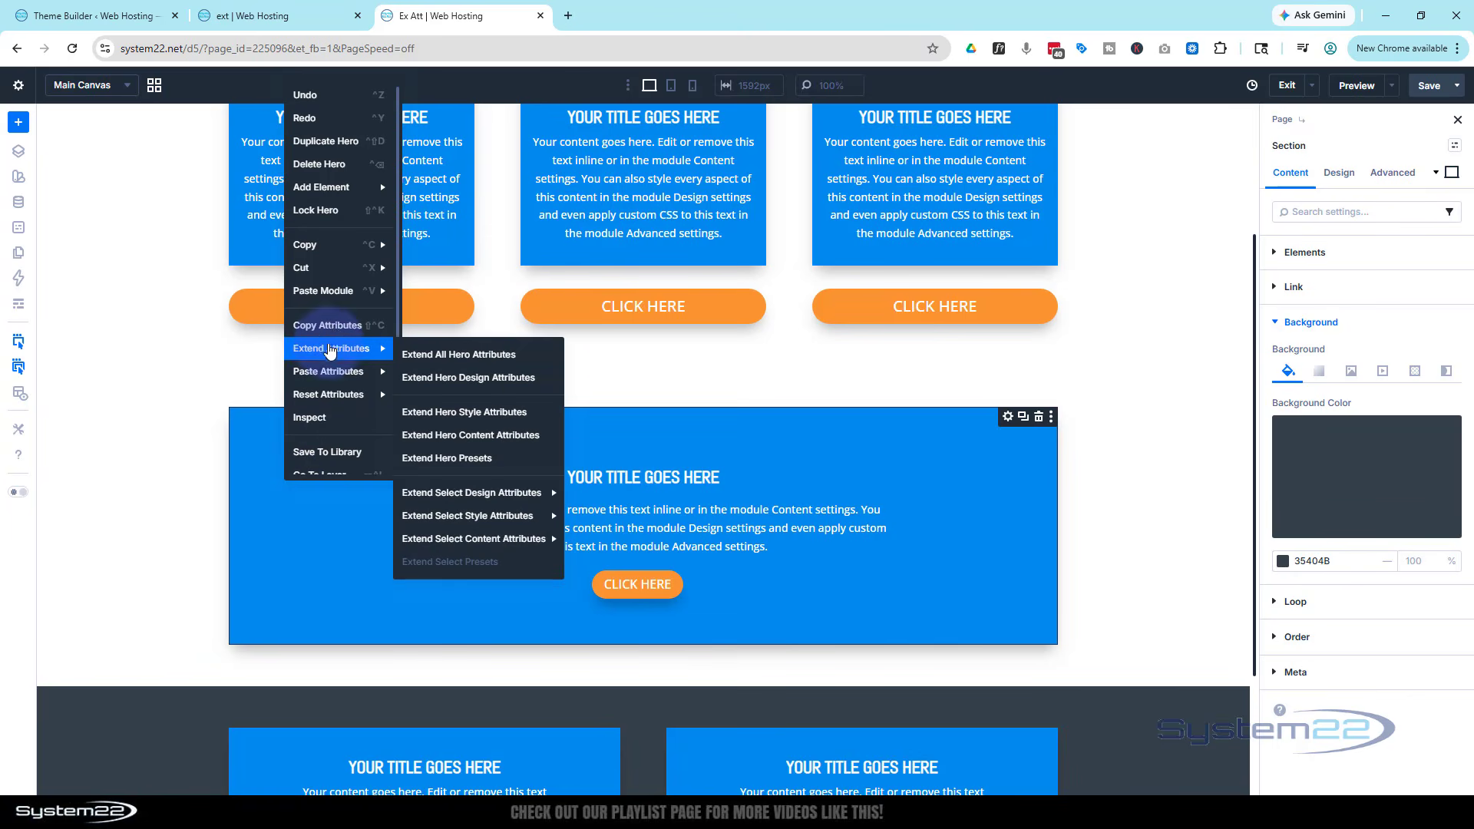
{"action": "left_click", "coordinate": [330, 327]}
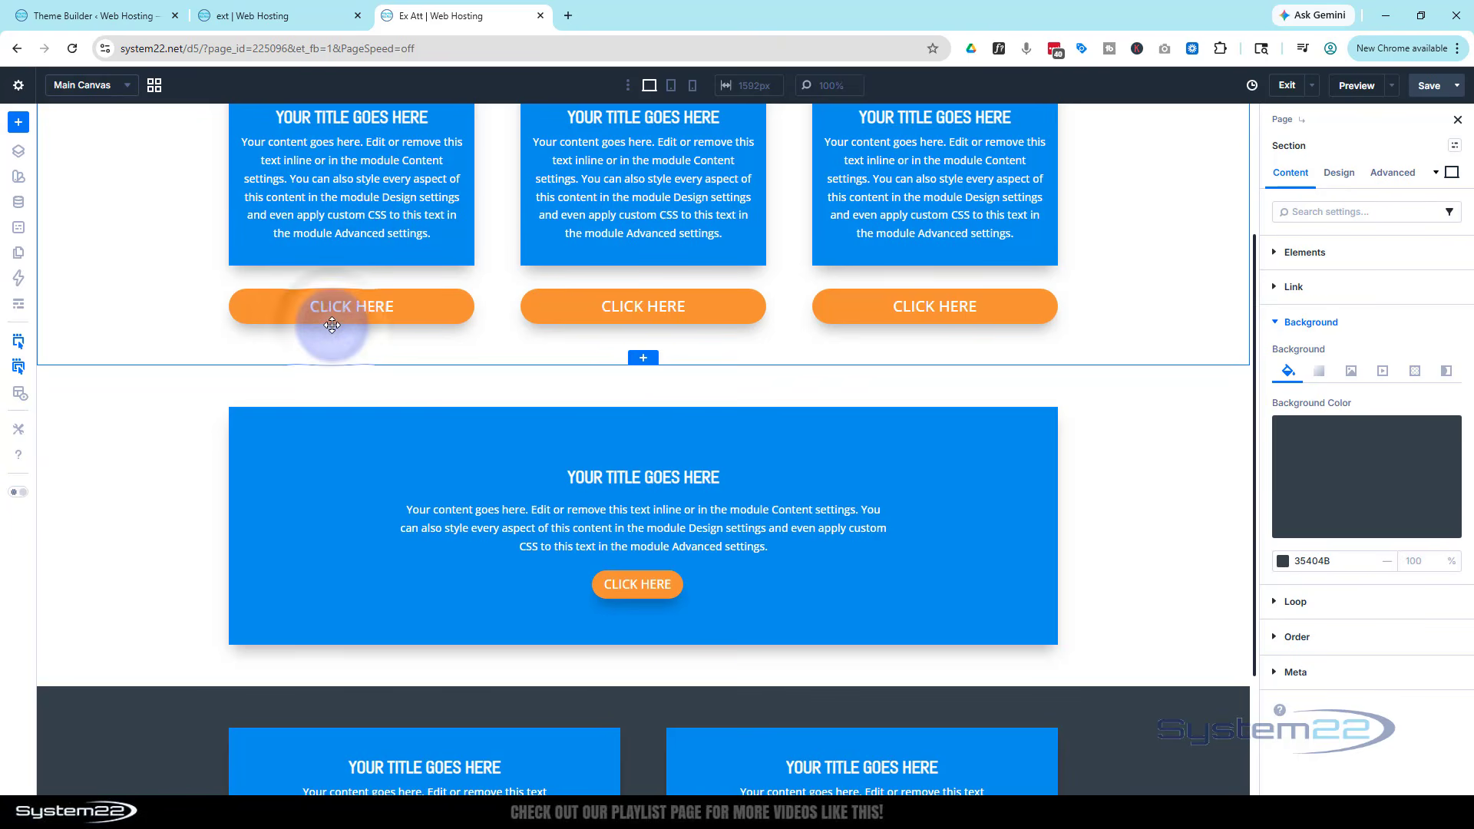
{"action": "right_click", "coordinate": [73, 439]}
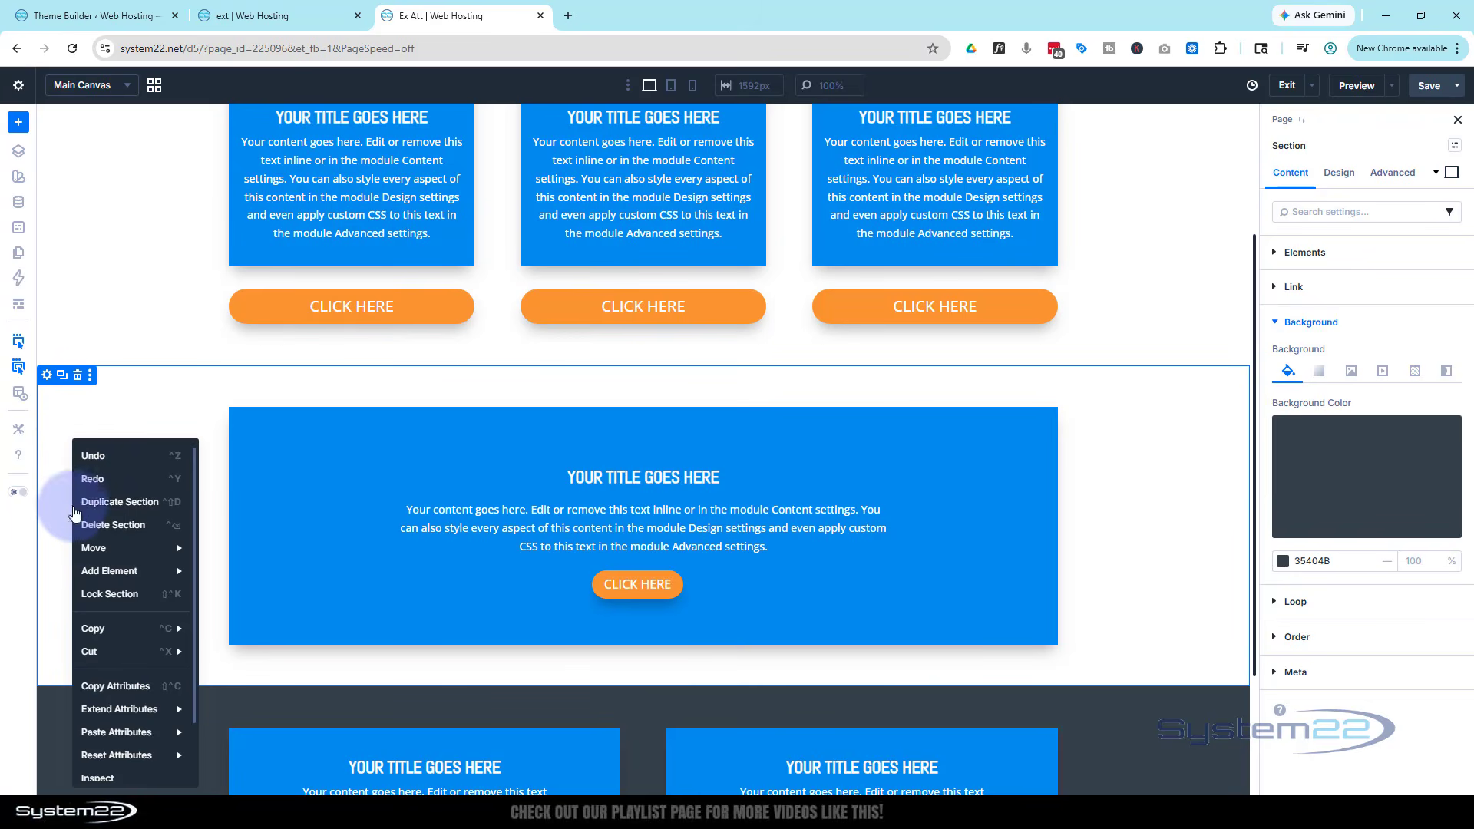
{"action": "left_click", "coordinate": [105, 731]}
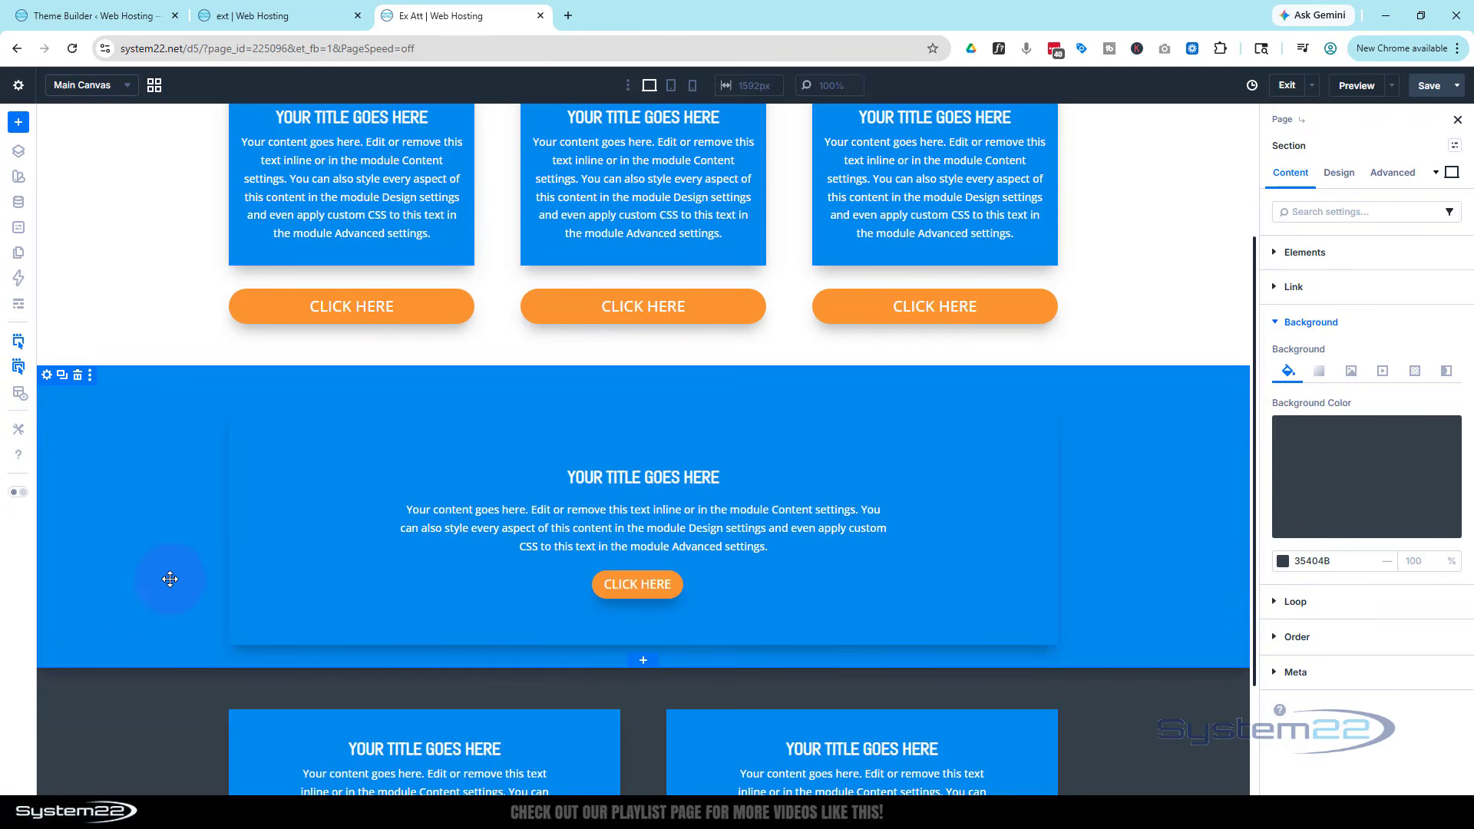
- Copy the attributes of the dark Call To Action section and paste its section design attributes onto the Hero module
{"action": "scroll", "coordinate": [170, 579], "scroll_direction": "down", "scroll_amount": 2}
{"action": "right_click", "coordinate": [135, 622]}
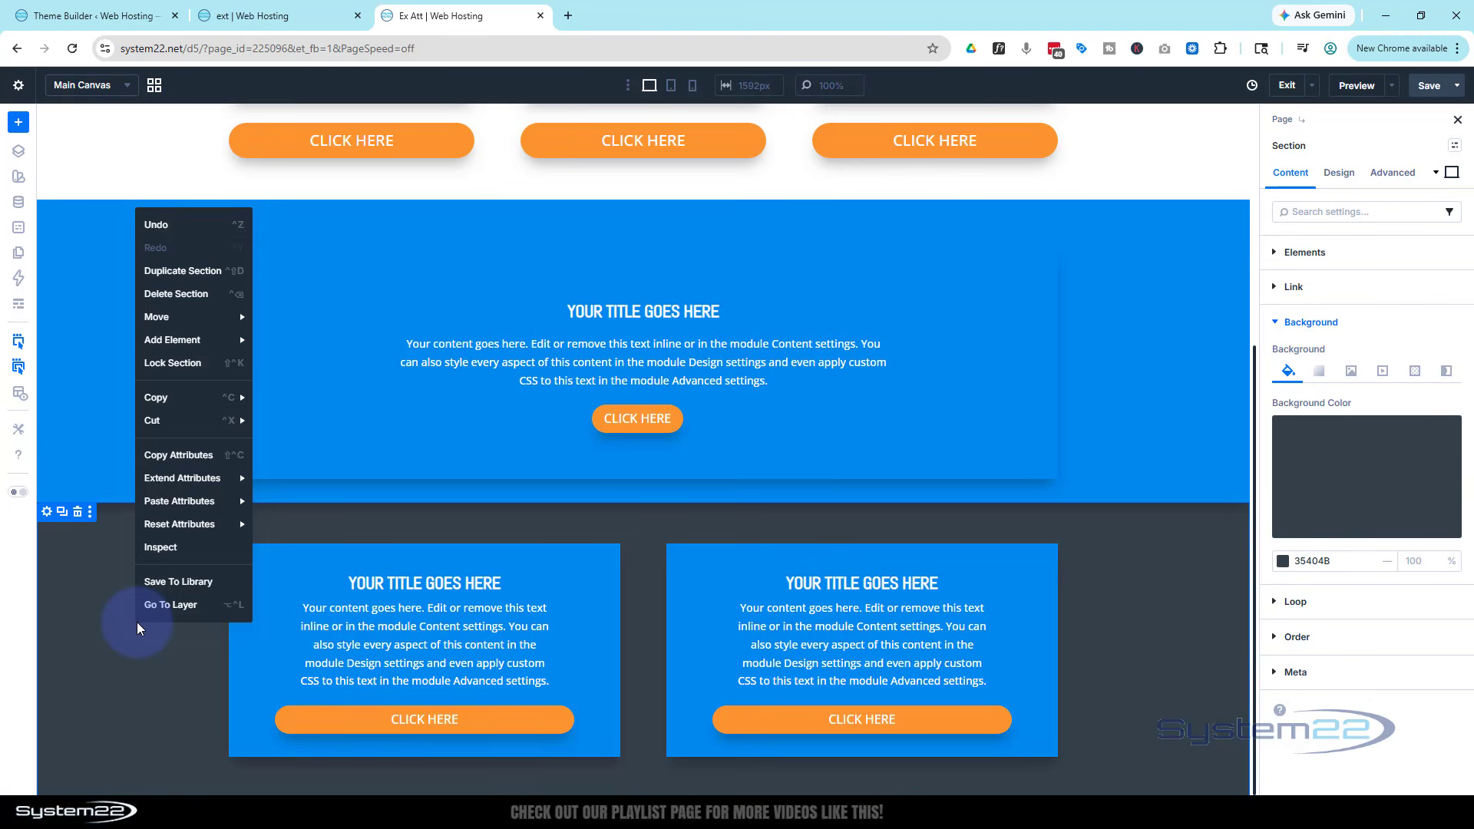
{"action": "left_click", "coordinate": [189, 454]}
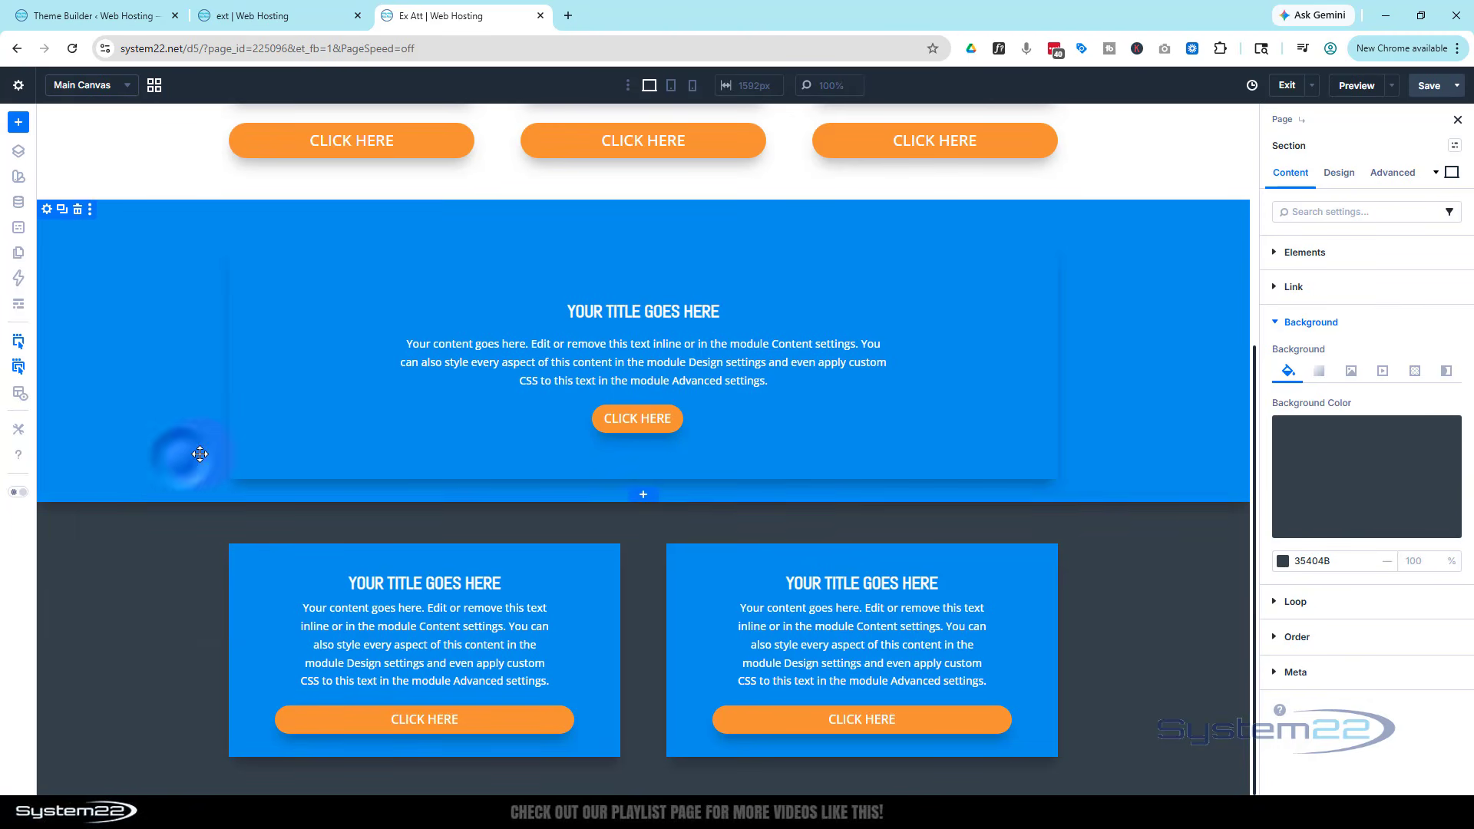
{"action": "right_click", "coordinate": [309, 317]}
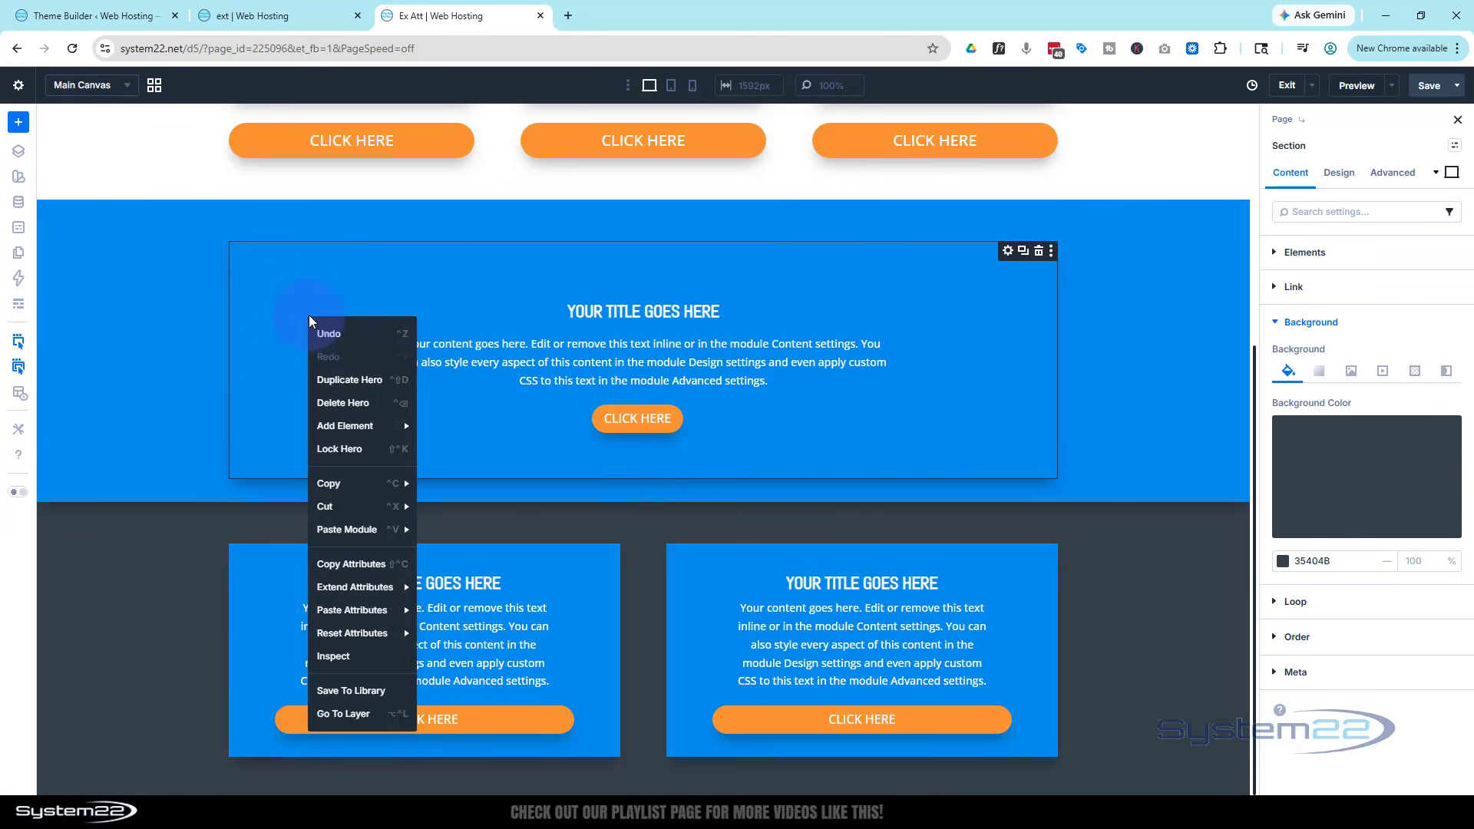
{"action": "mouse_move", "coordinate": [351, 610]}
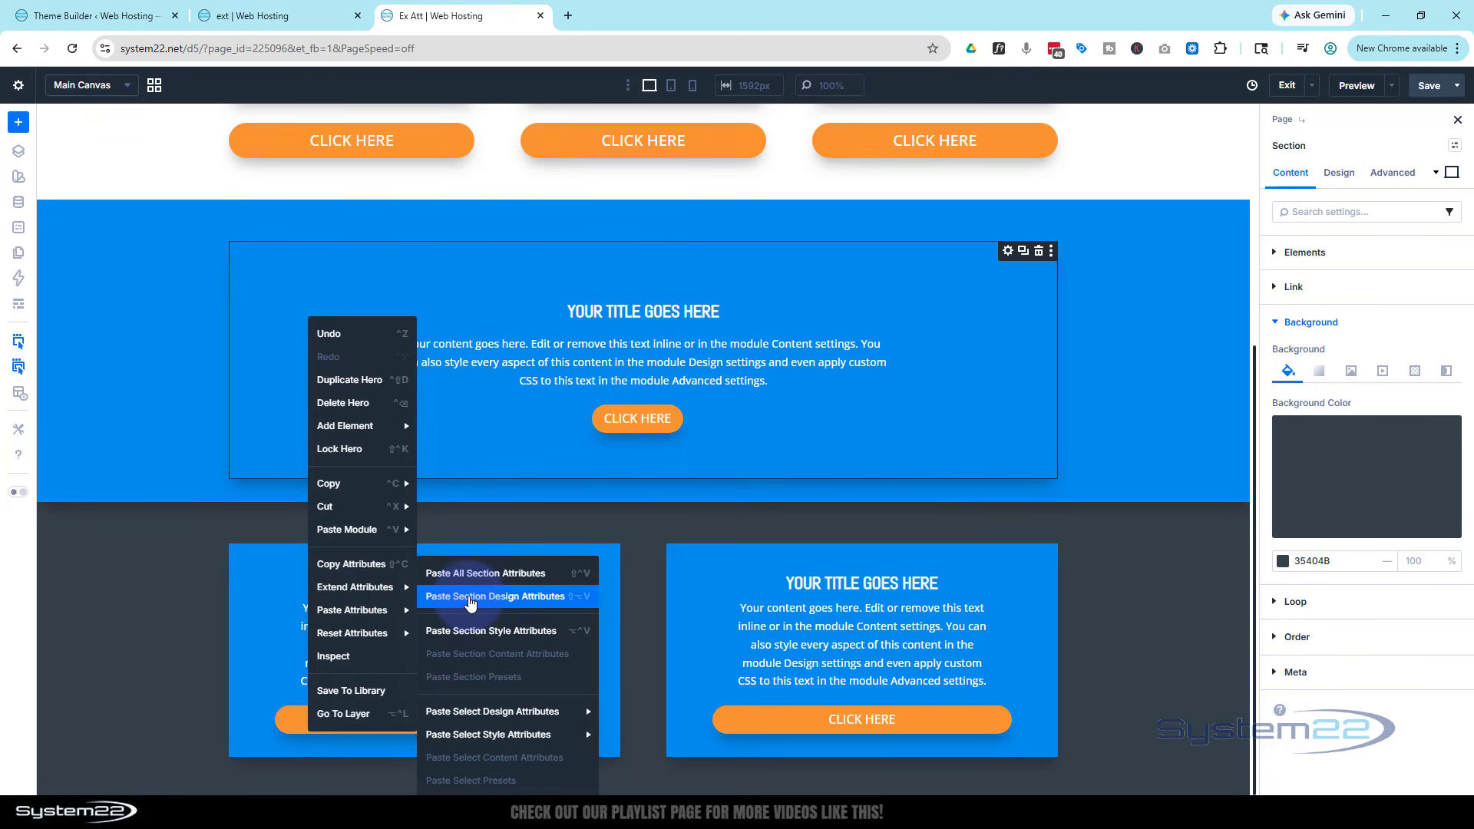
{"action": "left_click", "coordinate": [470, 603]}
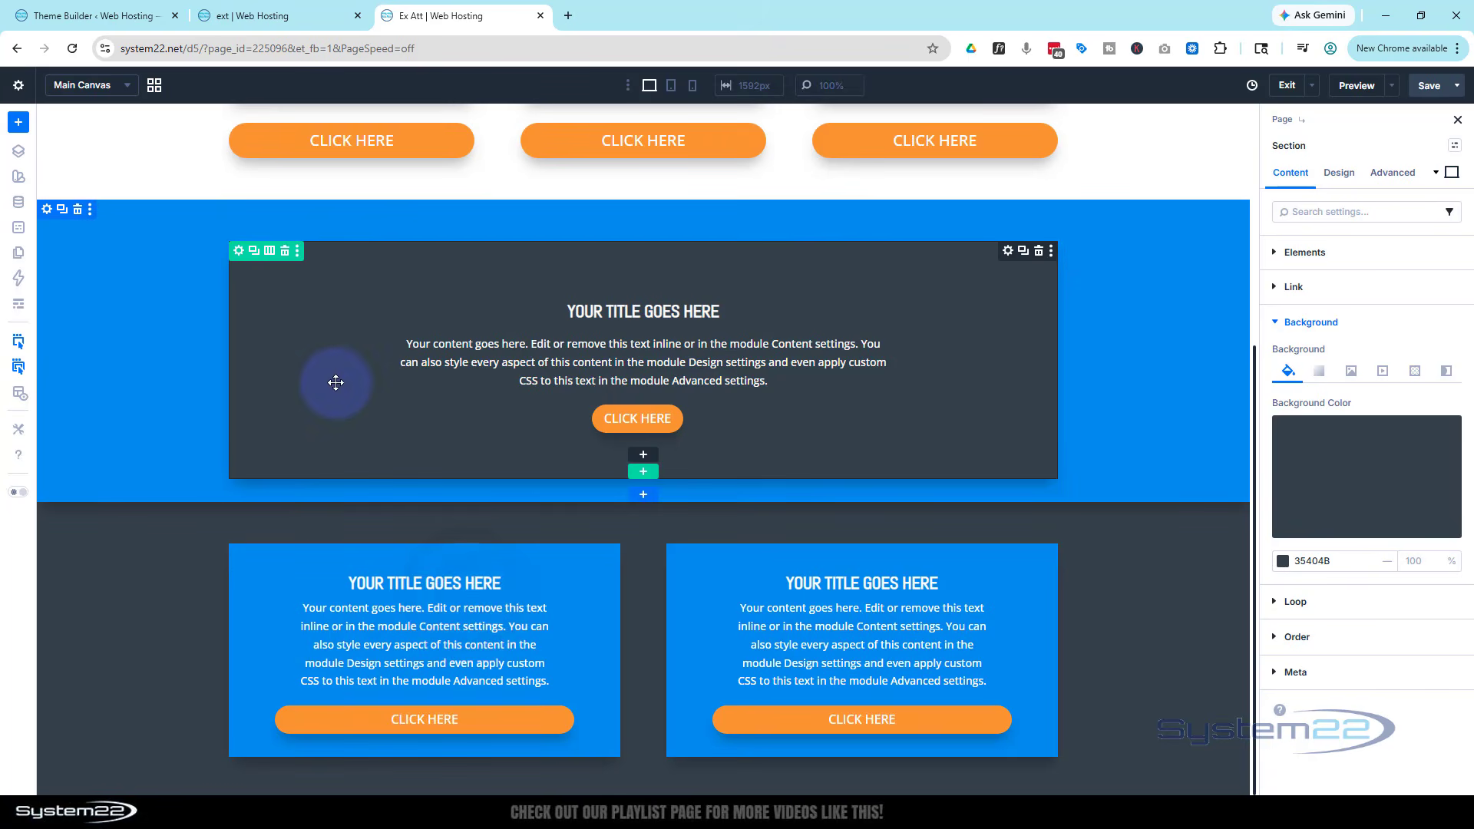
- Paste the copied section style attributes onto the section containing the three blurbs
{"action": "scroll", "coordinate": [104, 490], "scroll_direction": "up", "scroll_amount": 4}
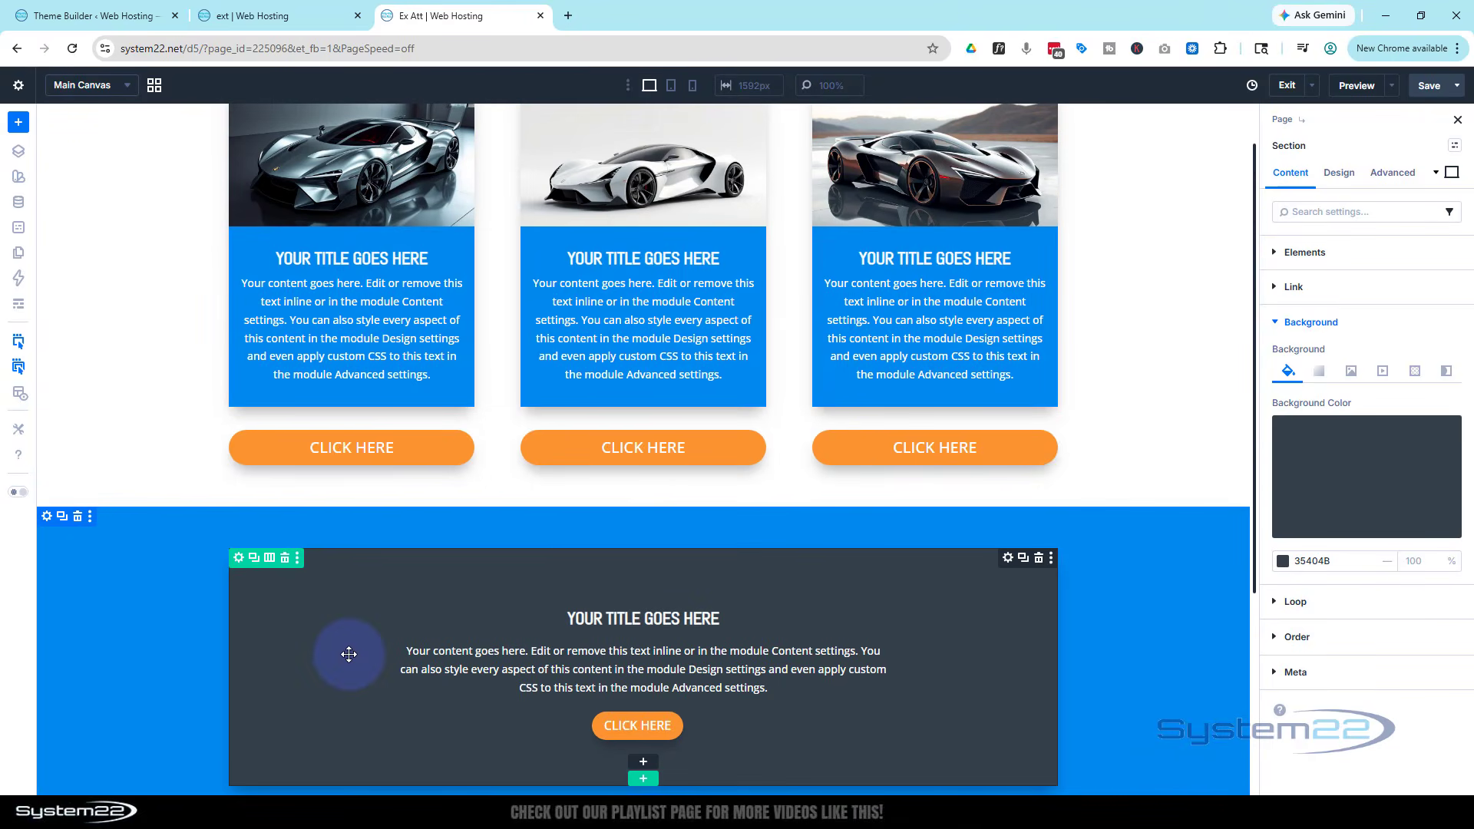
{"action": "scroll", "coordinate": [348, 657], "scroll_direction": "up", "scroll_amount": 1}
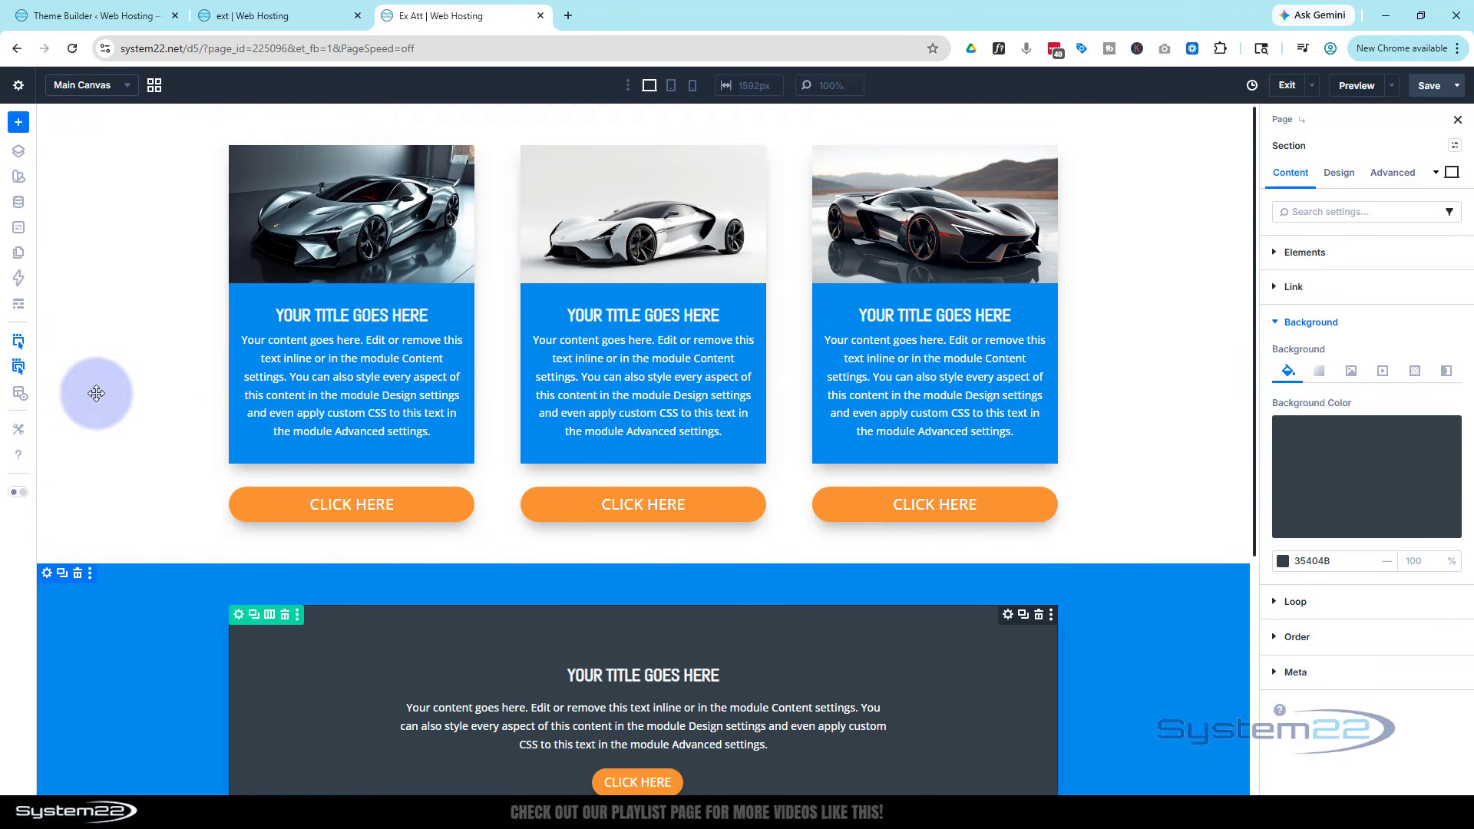
{"action": "right_click", "coordinate": [105, 195]}
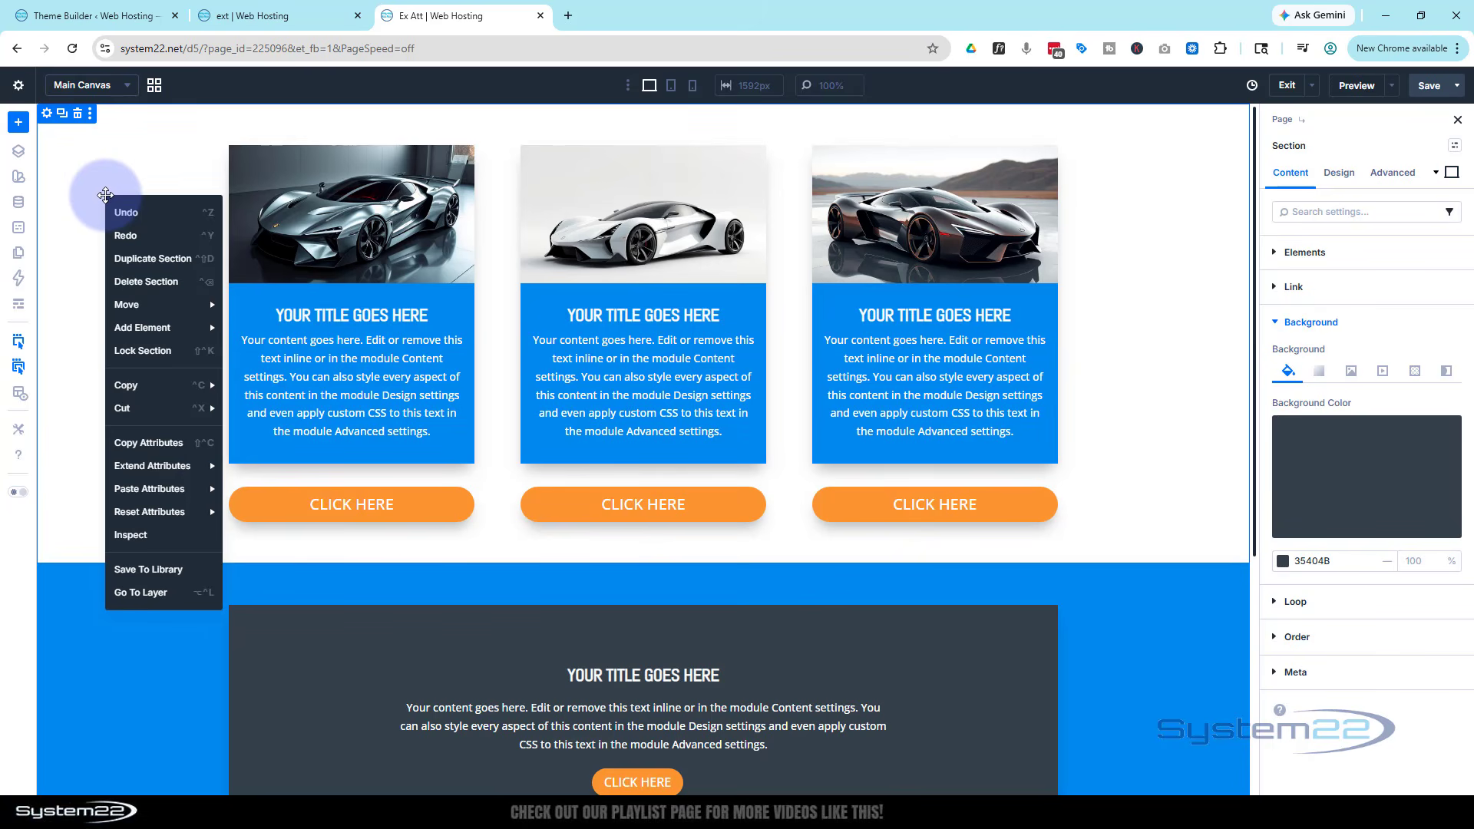
{"action": "mouse_move", "coordinate": [169, 490]}
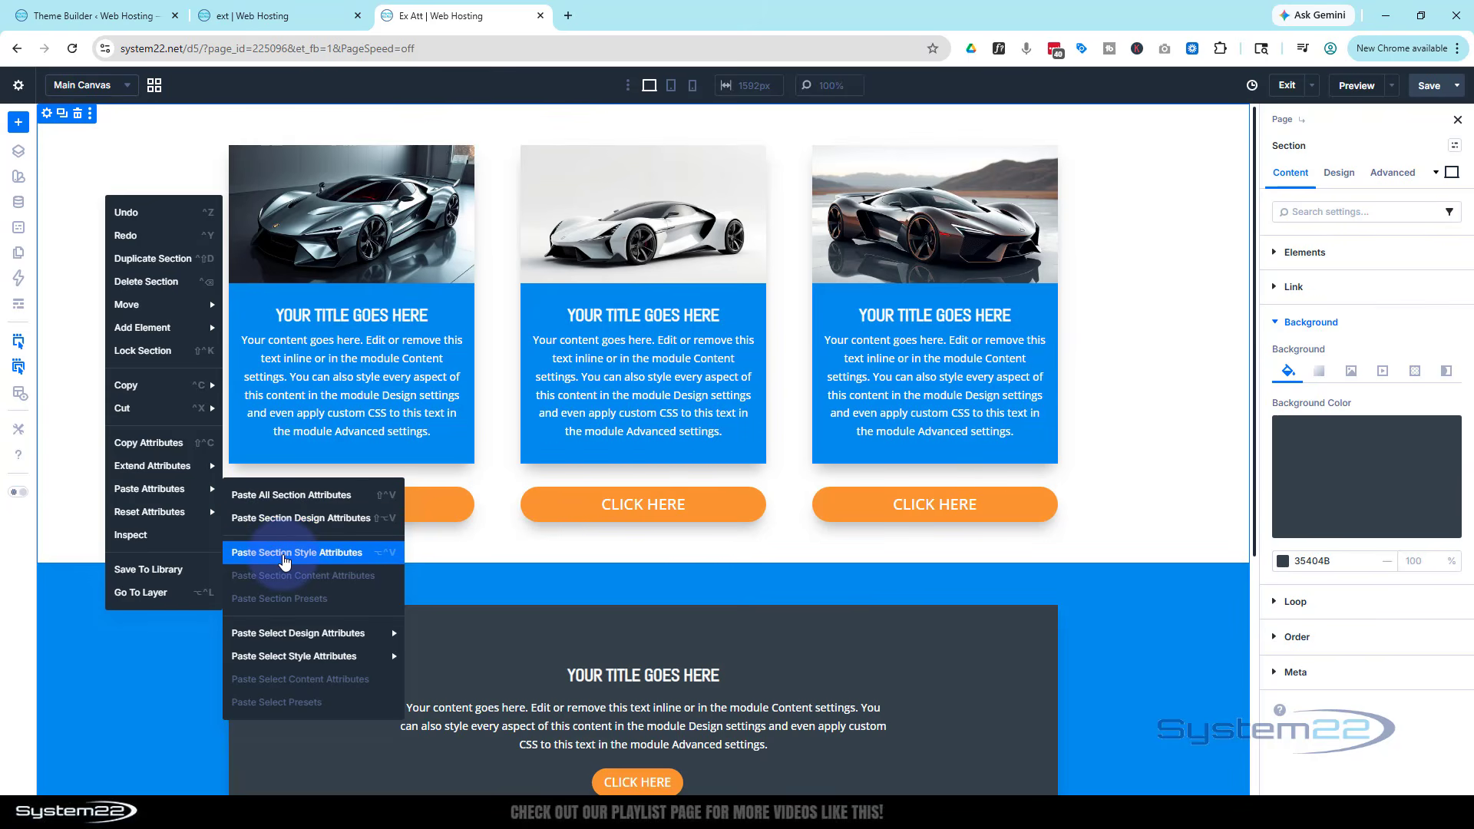
{"action": "left_click", "coordinate": [285, 557]}
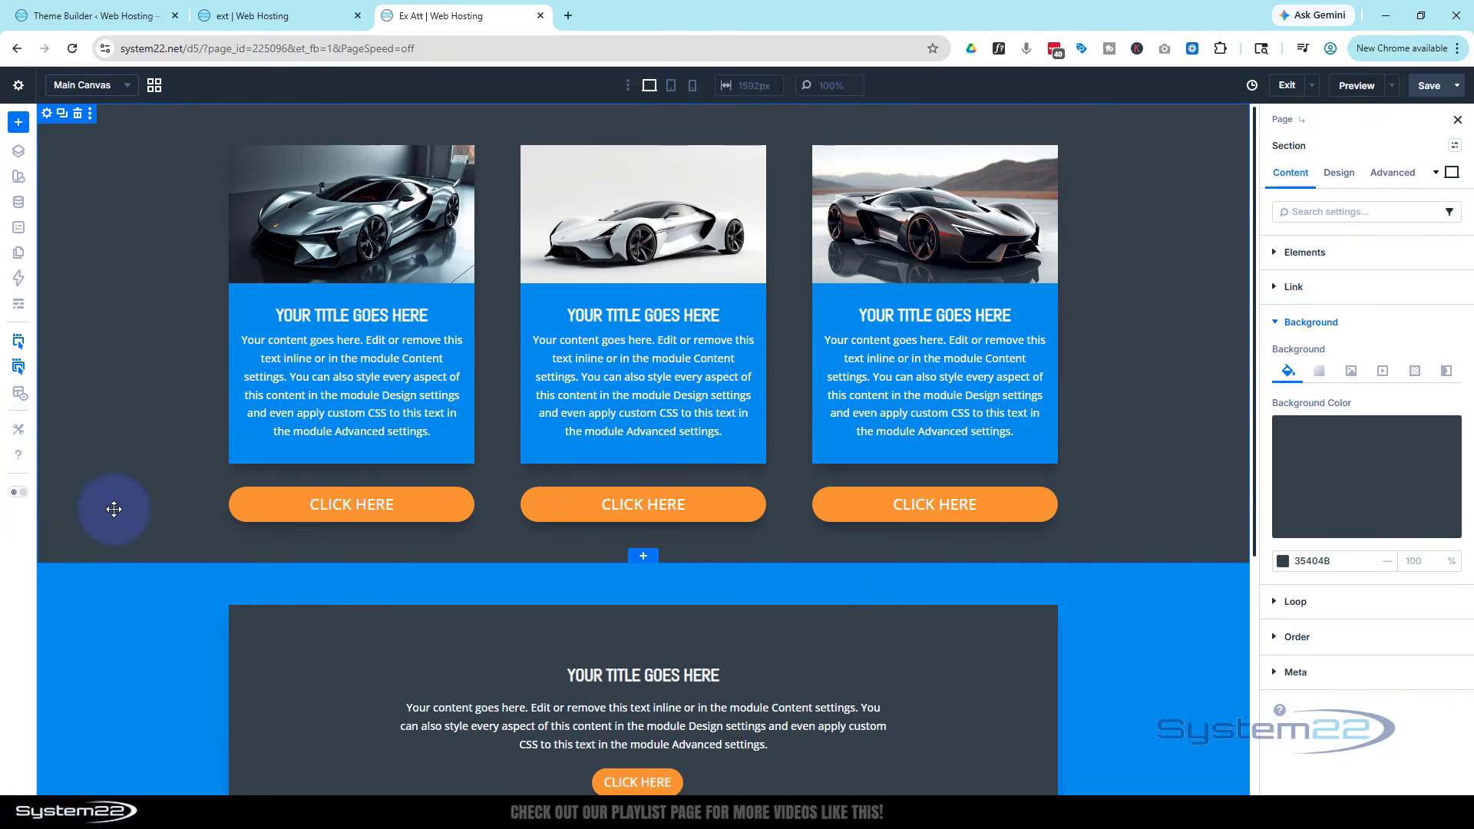
- Save the page and open its preview on the front end
{"action": "scroll", "coordinate": [136, 420], "scroll_direction": "down", "scroll_amount": 5}
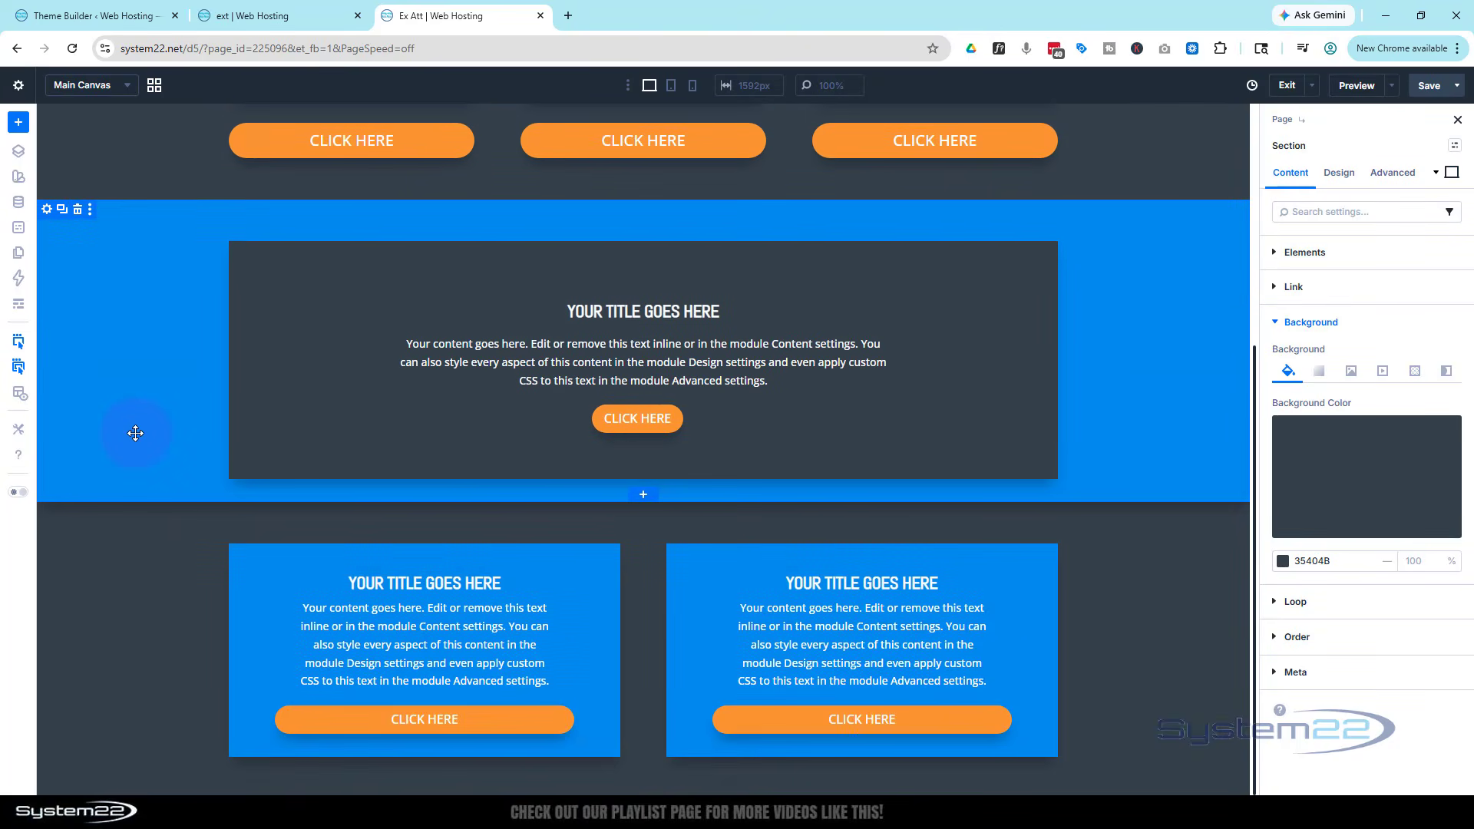
{"action": "scroll", "coordinate": [135, 433], "scroll_direction": "up", "scroll_amount": 5}
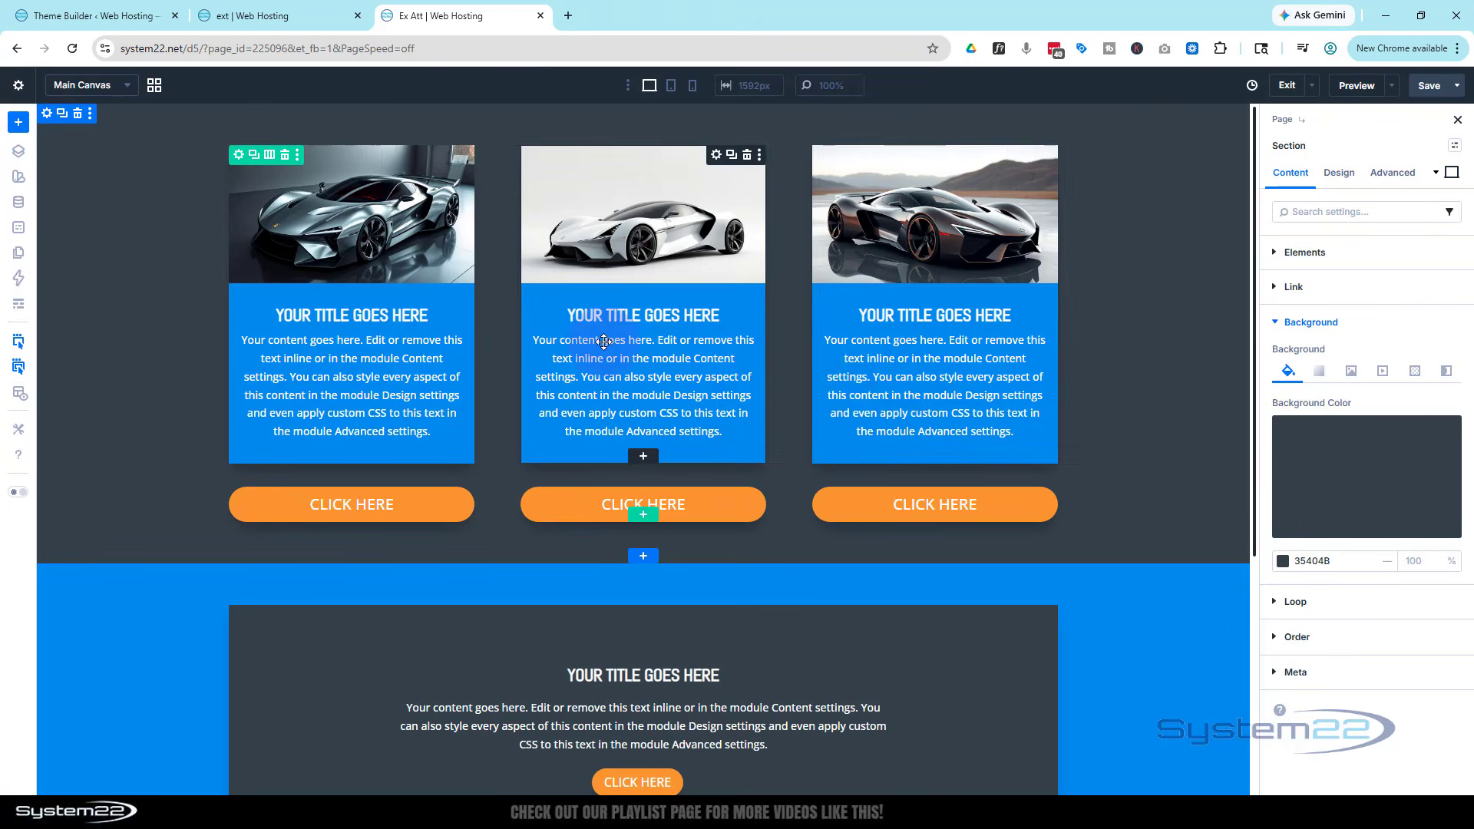
{"action": "scroll", "coordinate": [715, 411], "scroll_direction": "down", "scroll_amount": 5}
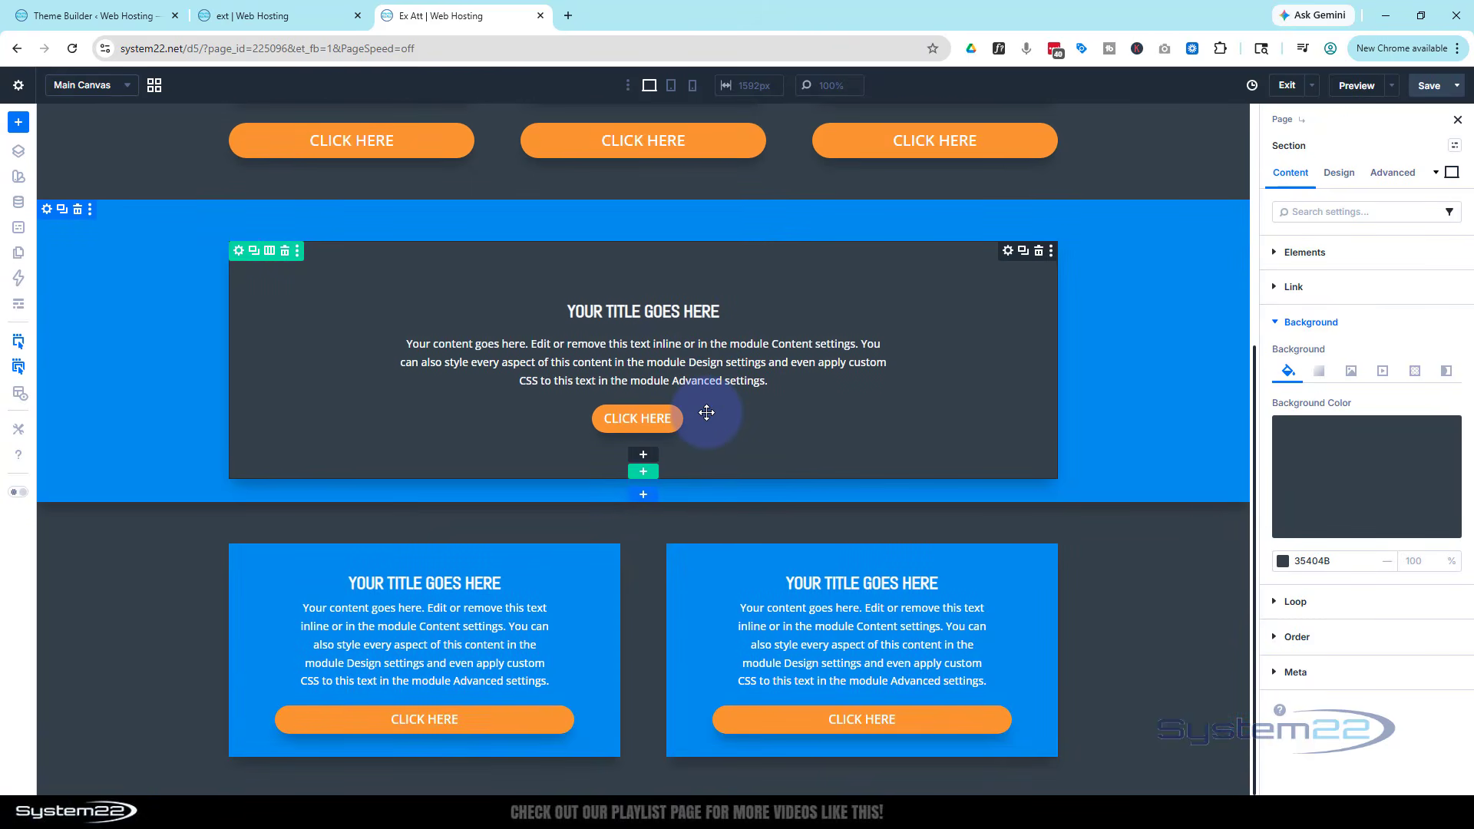
{"action": "scroll", "coordinate": [706, 413], "scroll_direction": "up", "scroll_amount": 5}
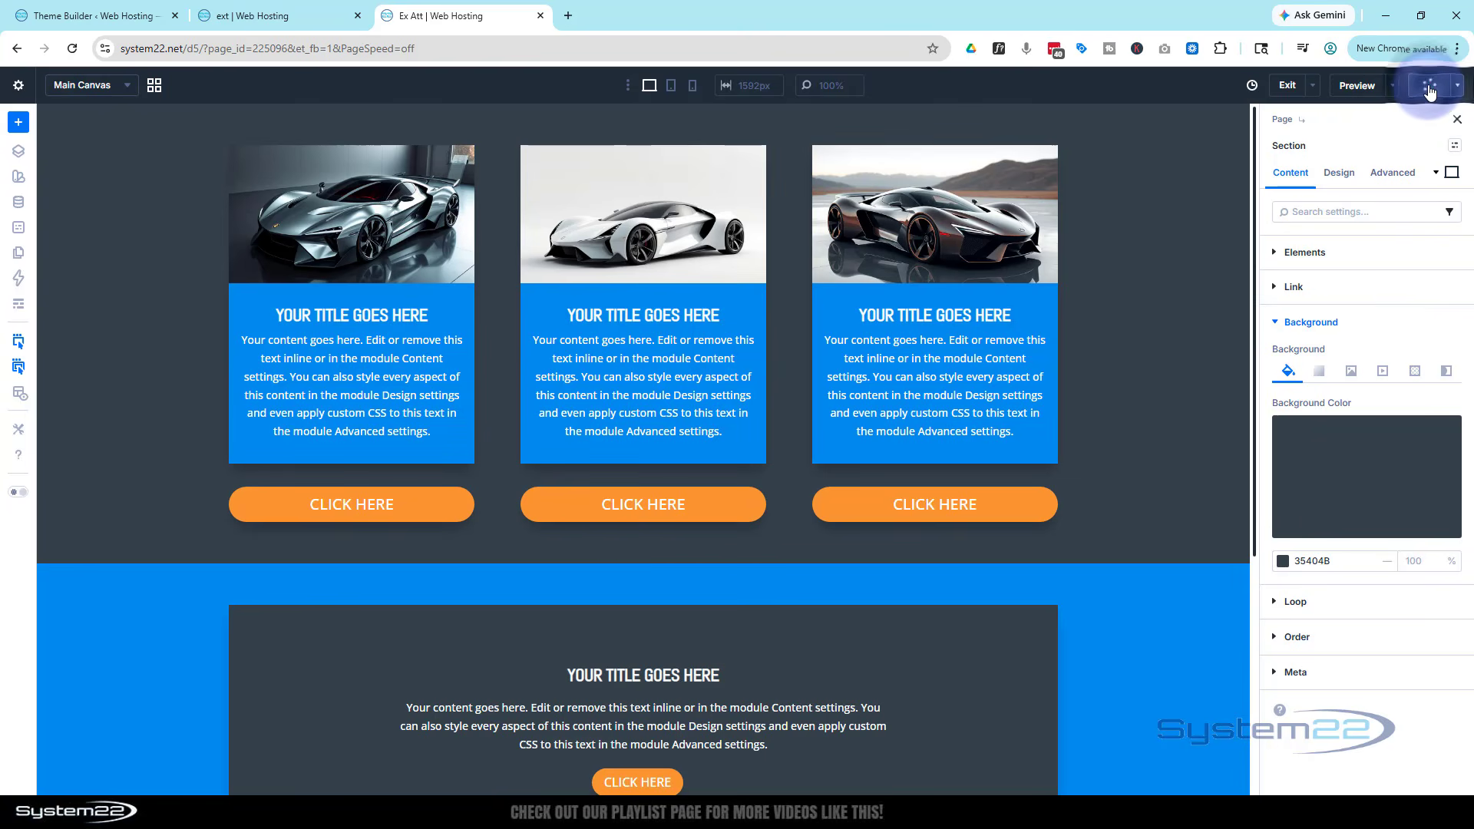
{"action": "left_click", "coordinate": [1393, 87]}
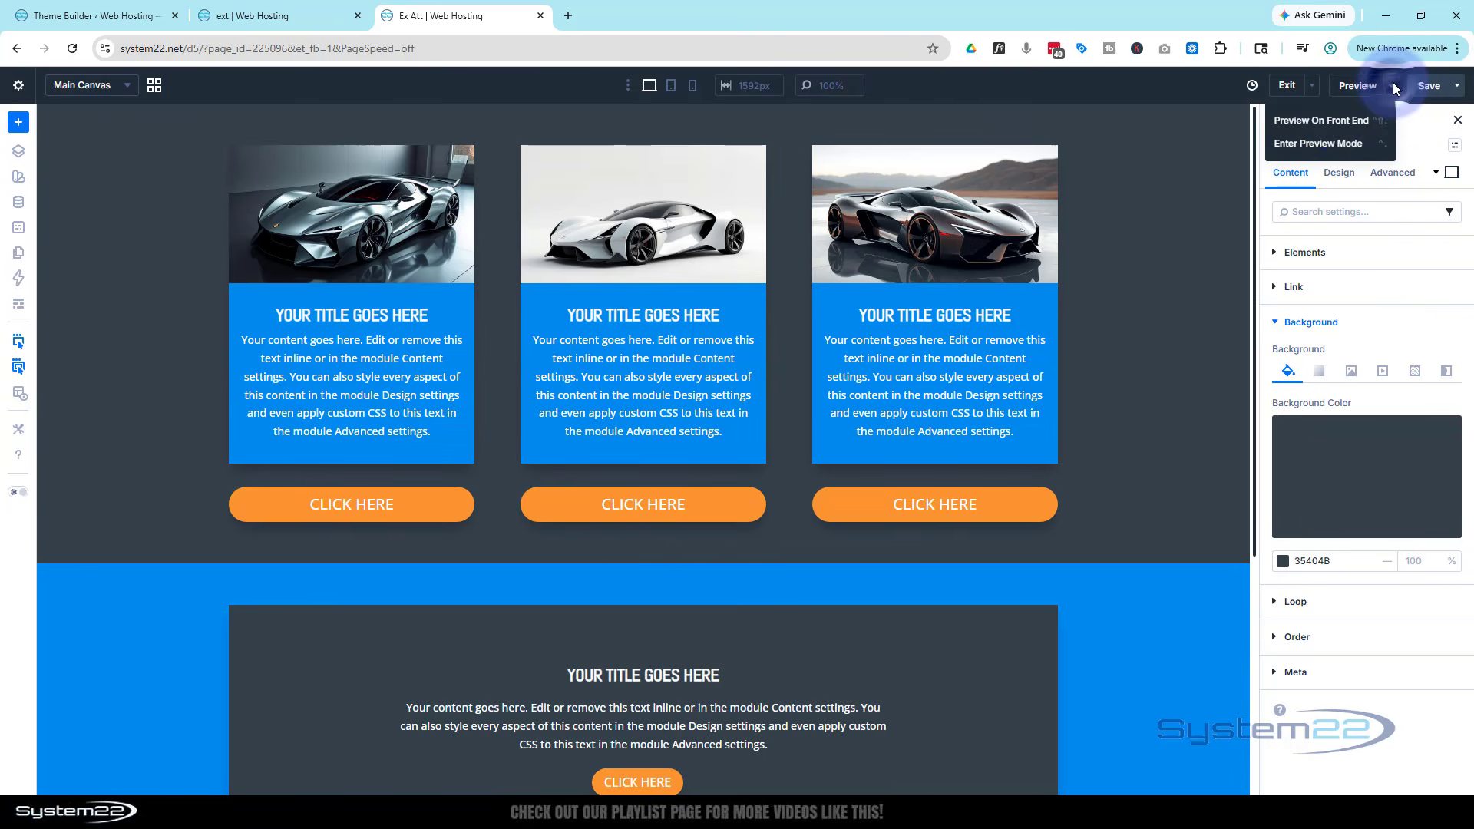
{"action": "left_click", "coordinate": [1337, 121]}
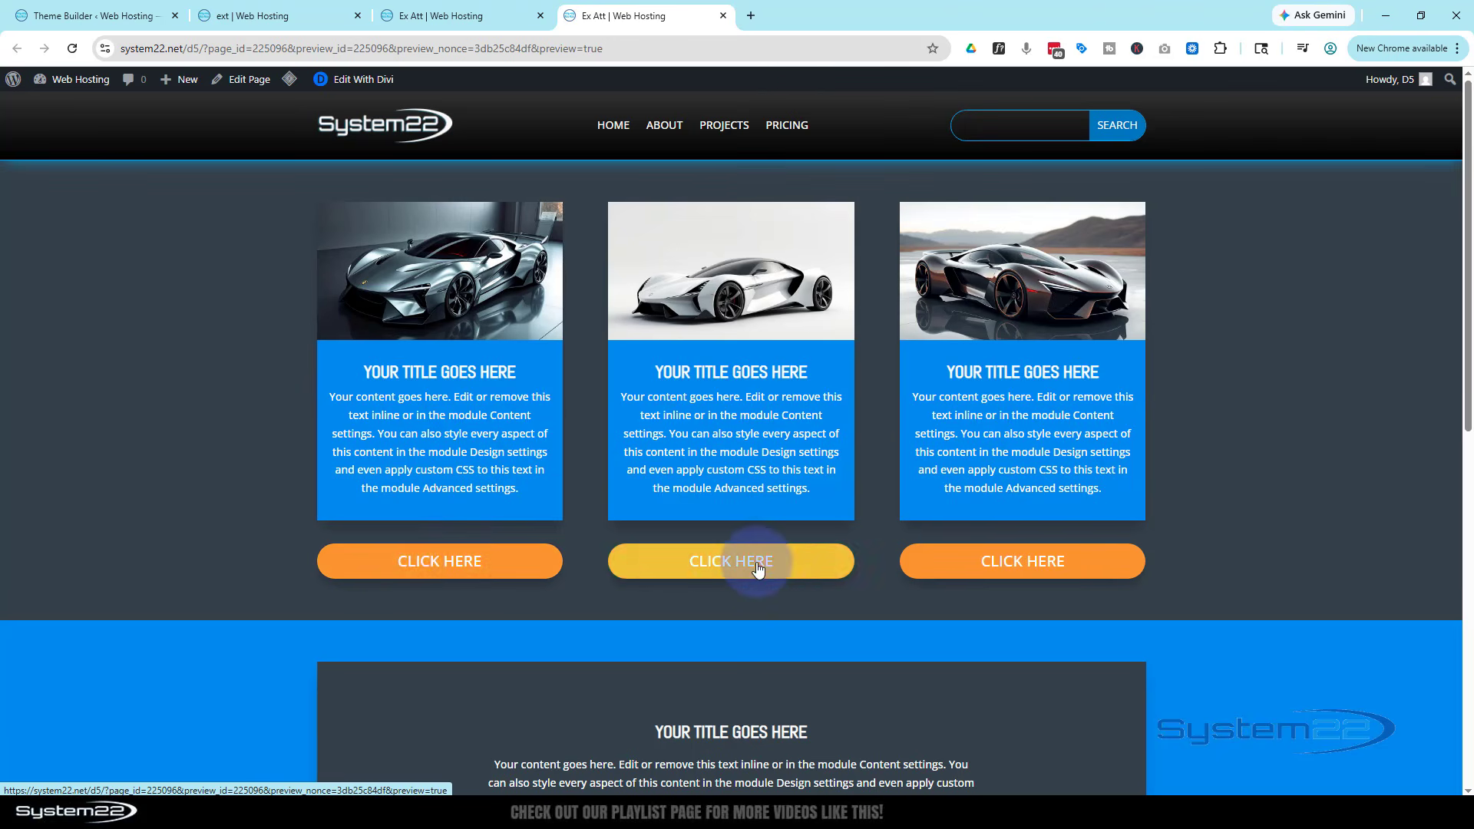
- Examine the section backgrounds, modules and button hover effects throughout the previewed page
{"action": "scroll", "coordinate": [855, 574], "scroll_direction": "down", "scroll_amount": 2}
{"action": "scroll", "coordinate": [856, 575], "scroll_direction": "down", "scroll_amount": 3}
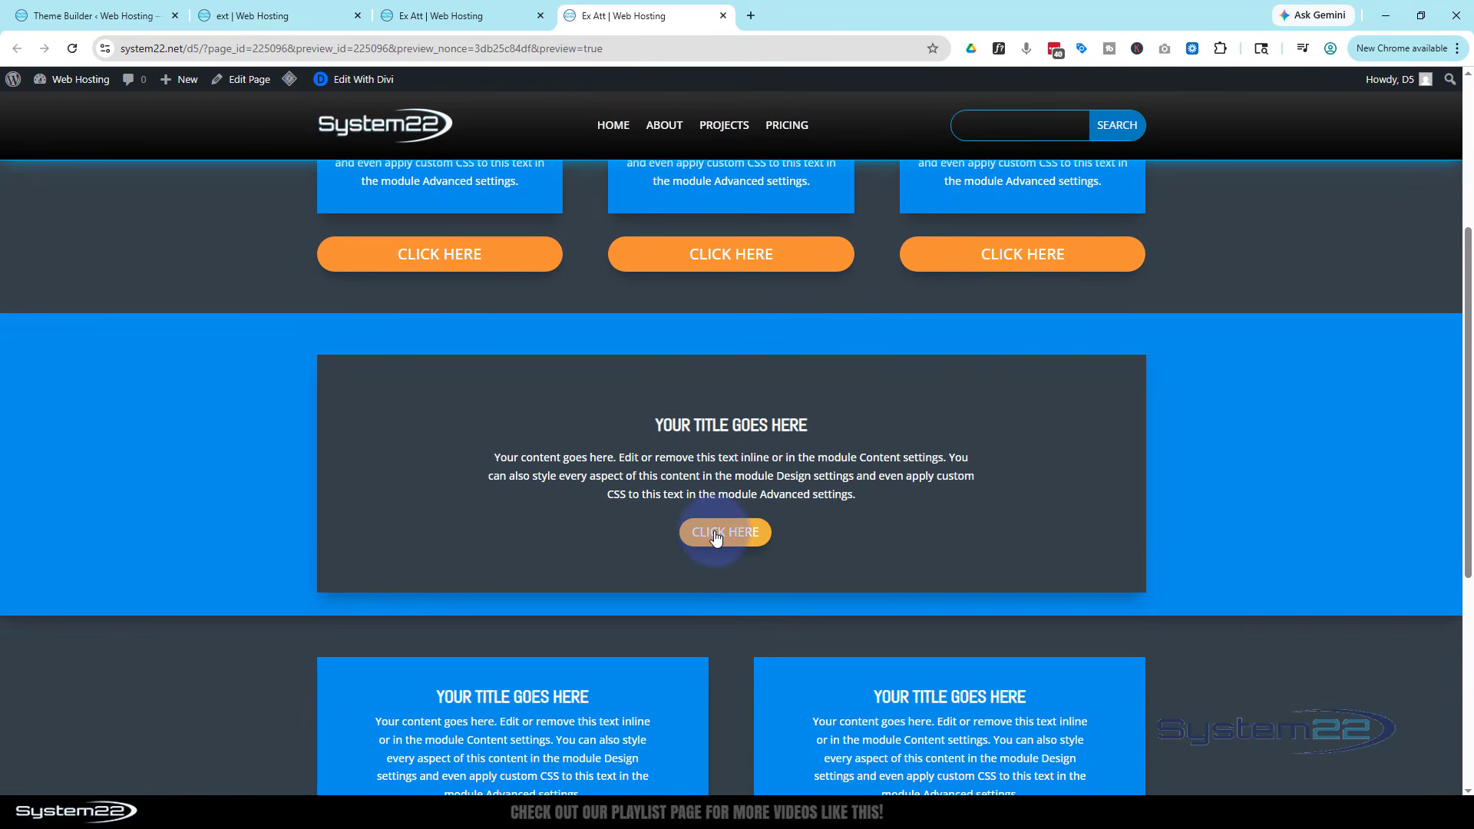
{"action": "scroll", "coordinate": [863, 491], "scroll_direction": "down", "scroll_amount": 4}
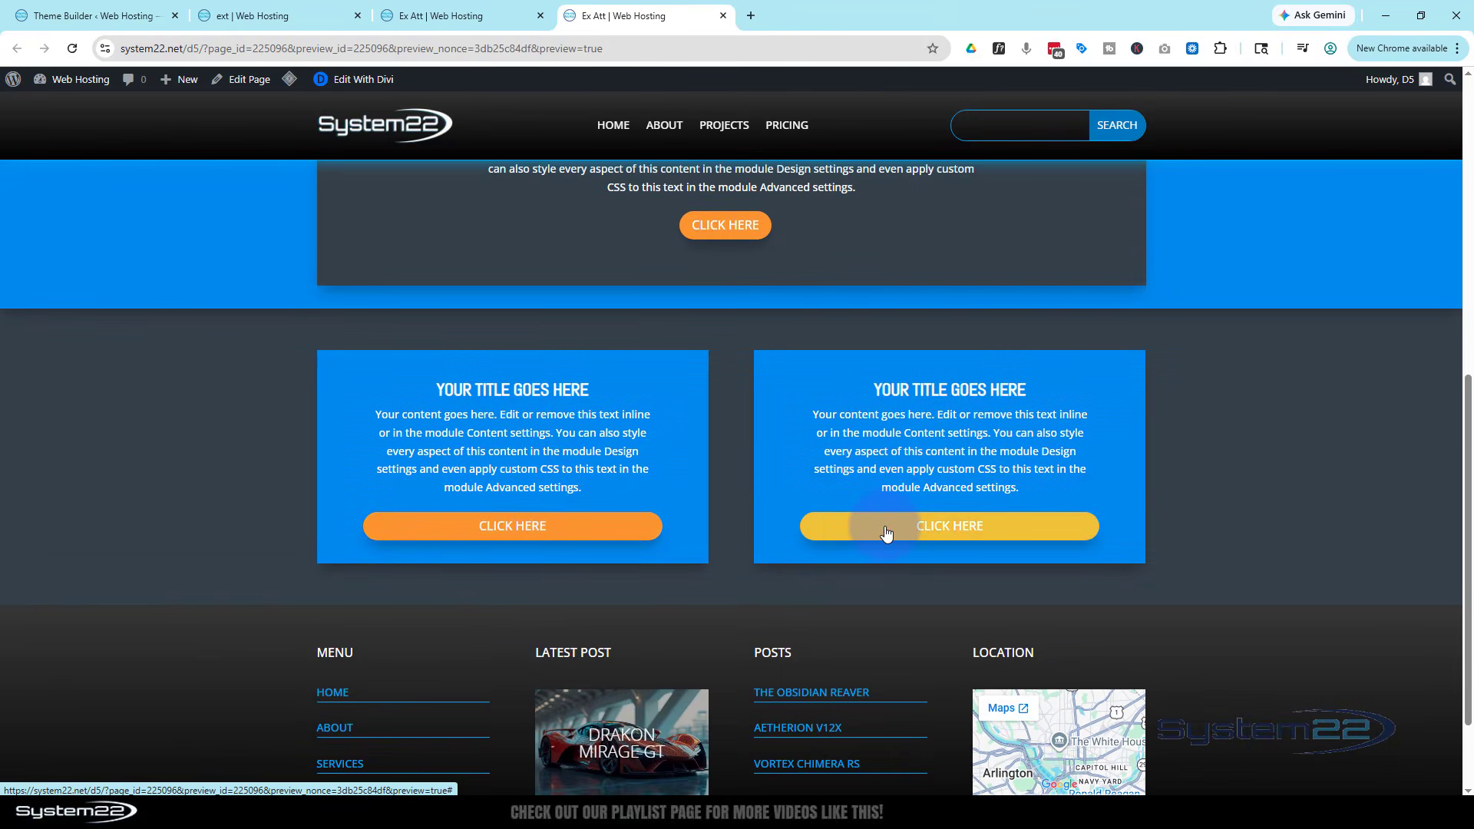
{"action": "scroll", "coordinate": [189, 499], "scroll_direction": "up", "scroll_amount": 8}
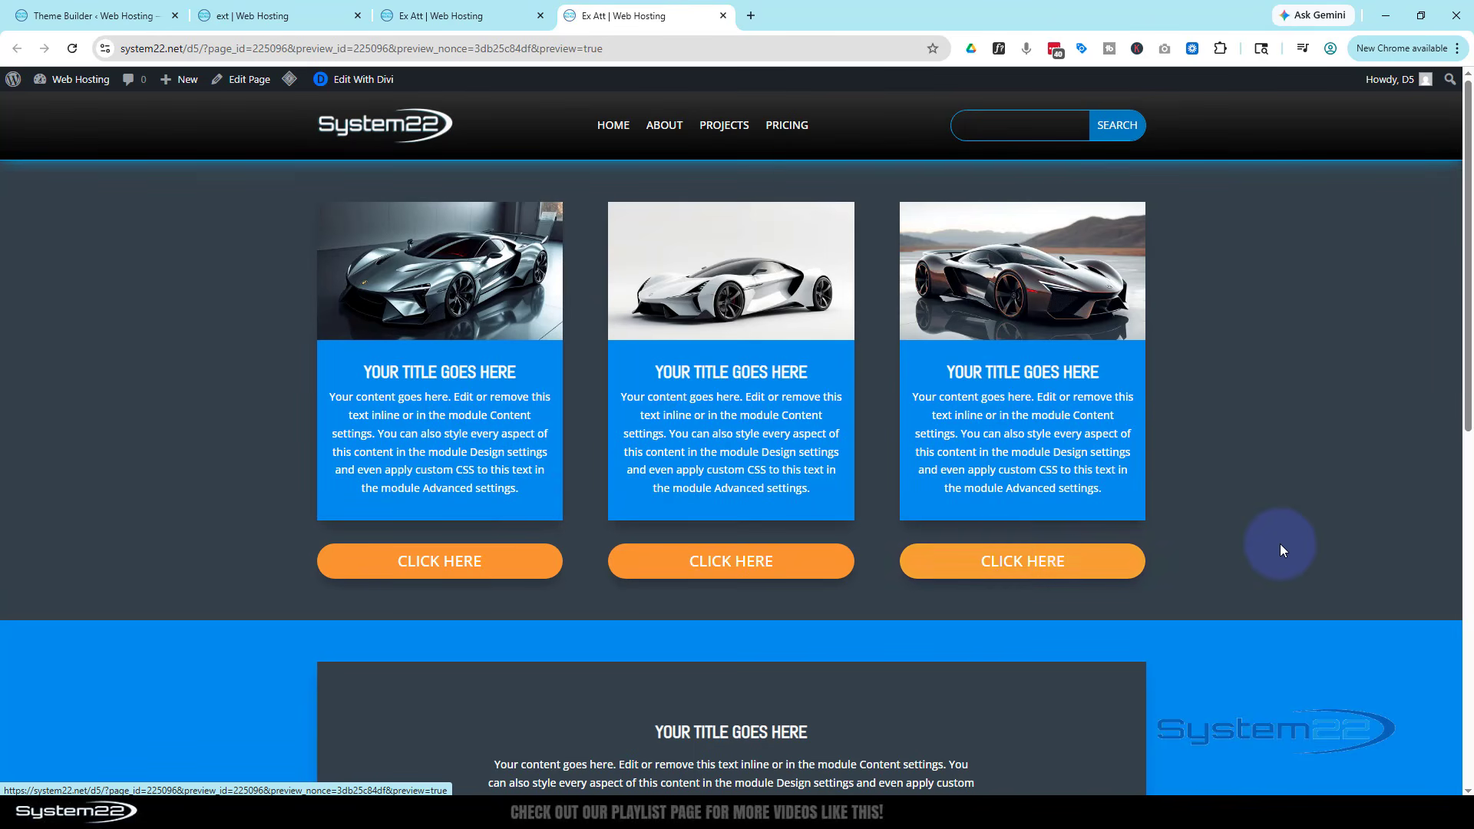
{"action": "scroll", "coordinate": [1281, 548], "scroll_direction": "down", "scroll_amount": 5}
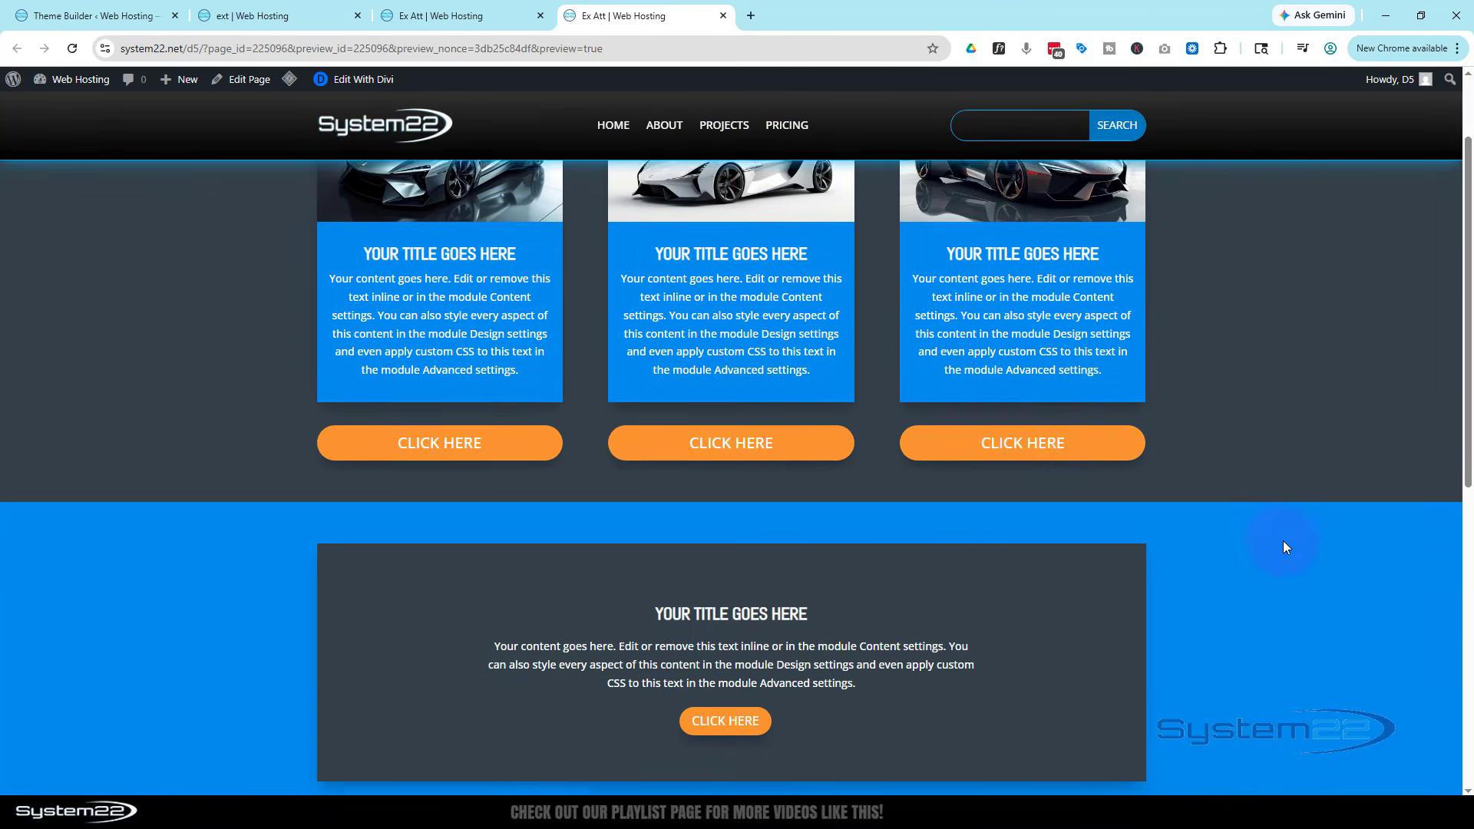
{"action": "scroll", "coordinate": [1284, 547], "scroll_direction": "down", "scroll_amount": 2}
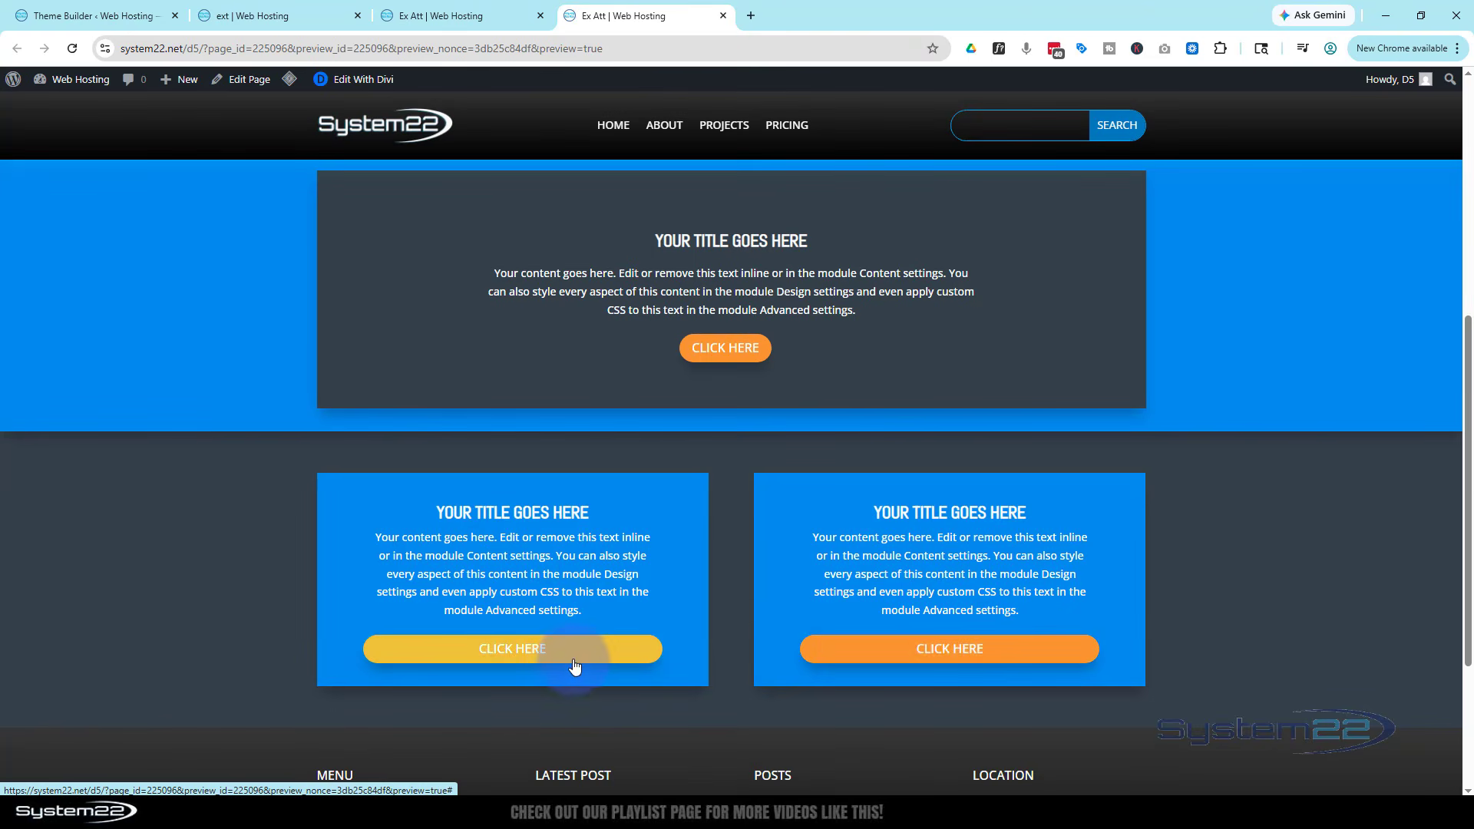
{"action": "scroll", "coordinate": [569, 661], "scroll_direction": "down", "scroll_amount": 3}
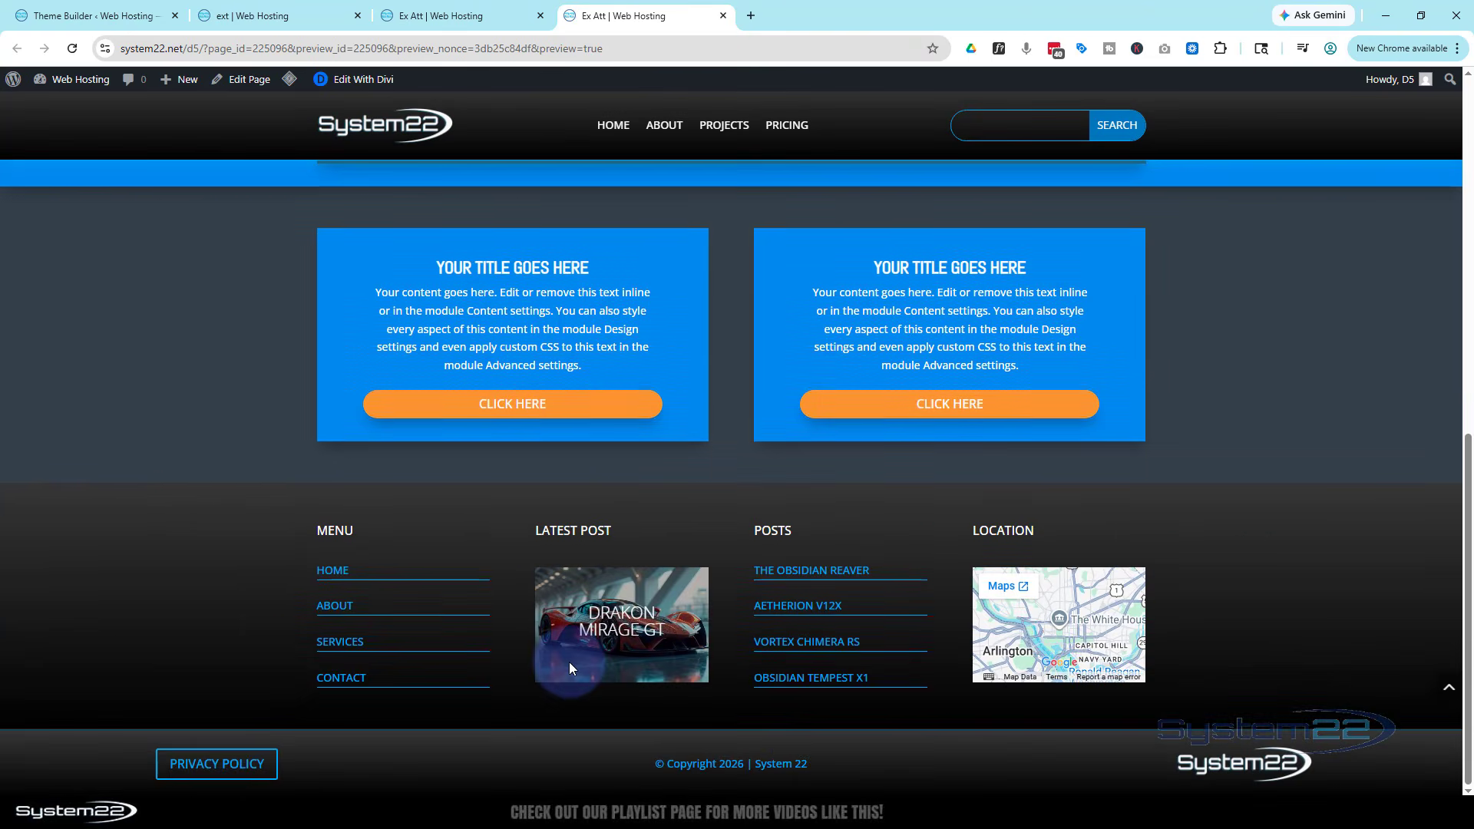
{"action": "scroll", "coordinate": [569, 662], "scroll_direction": "up", "scroll_amount": 3}
{"action": "scroll", "coordinate": [569, 663], "scroll_direction": "up", "scroll_amount": 6}
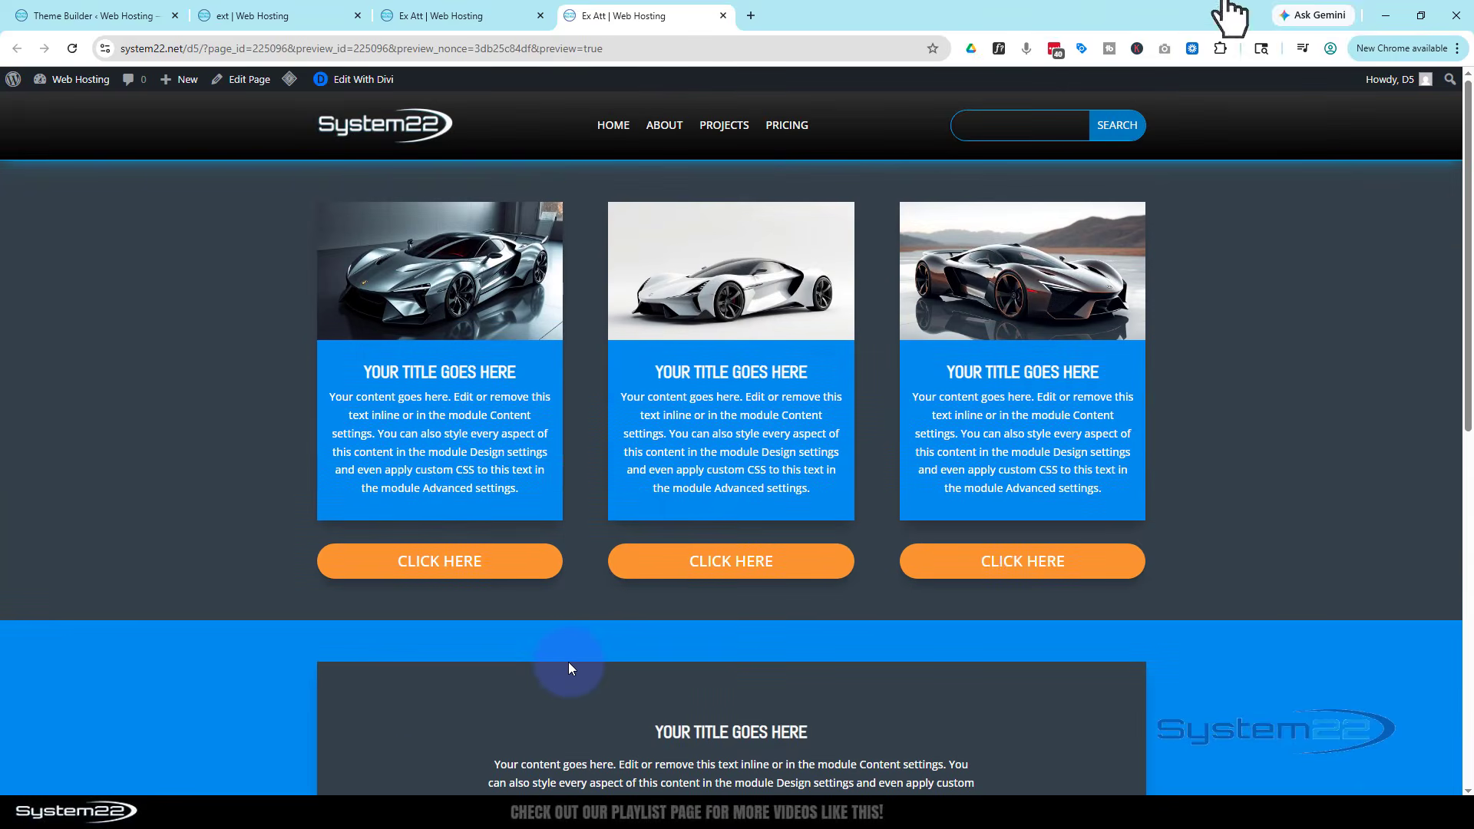